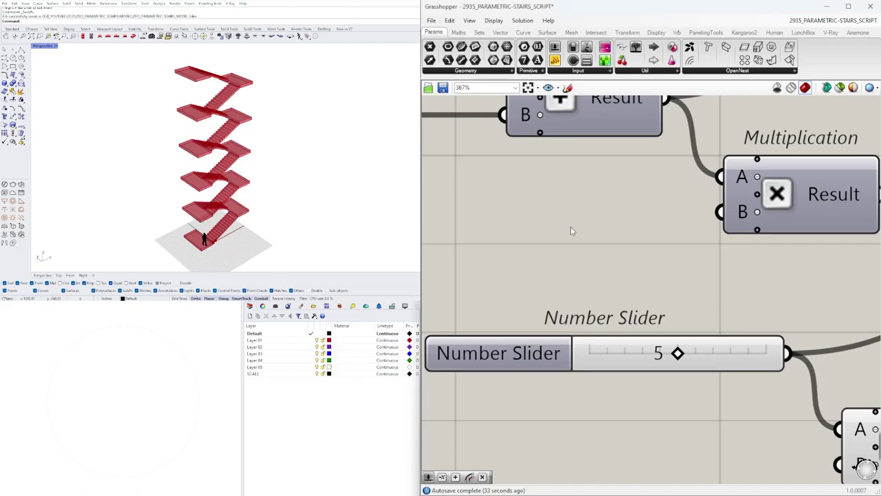
scroll(583, 233, "down", 6)
scroll(584, 233, "down", 8)
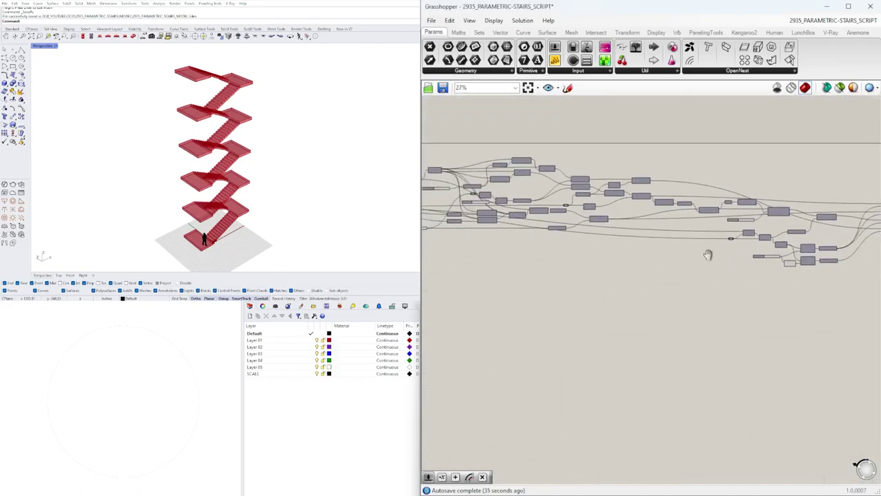
scroll(632, 152, "down", 2)
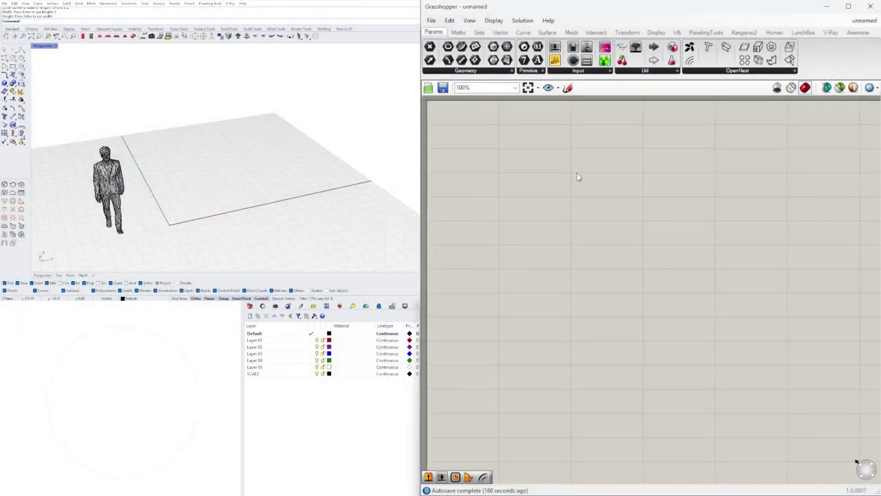
Step: Add a Construct Point component near the start of the empty canvas
double_click(578, 177)
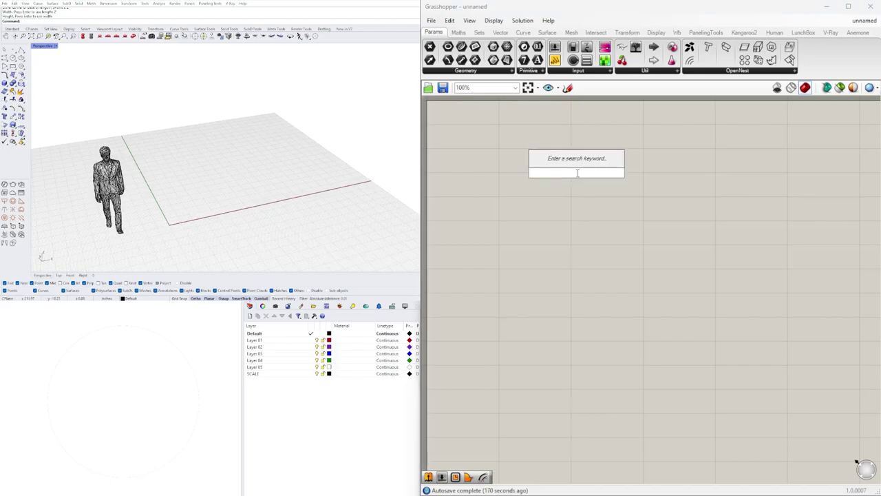
type("contr")
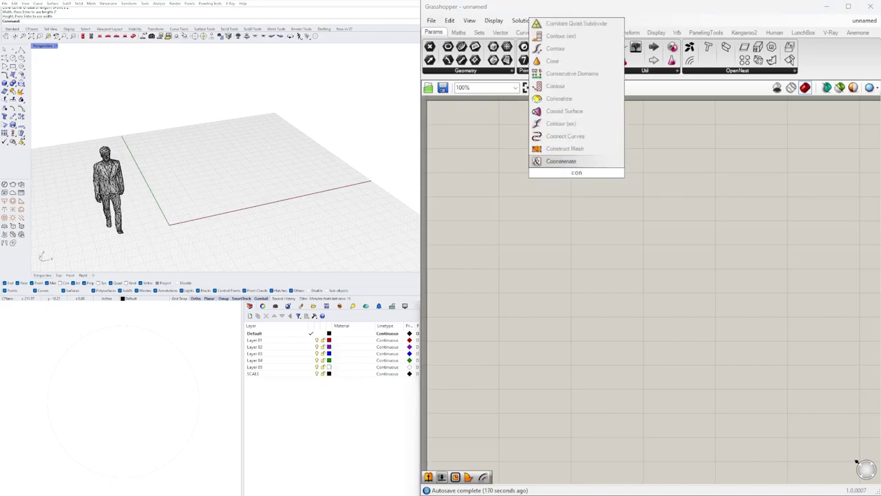
key("BackSpace")
key("BackSpace")
type("stru")
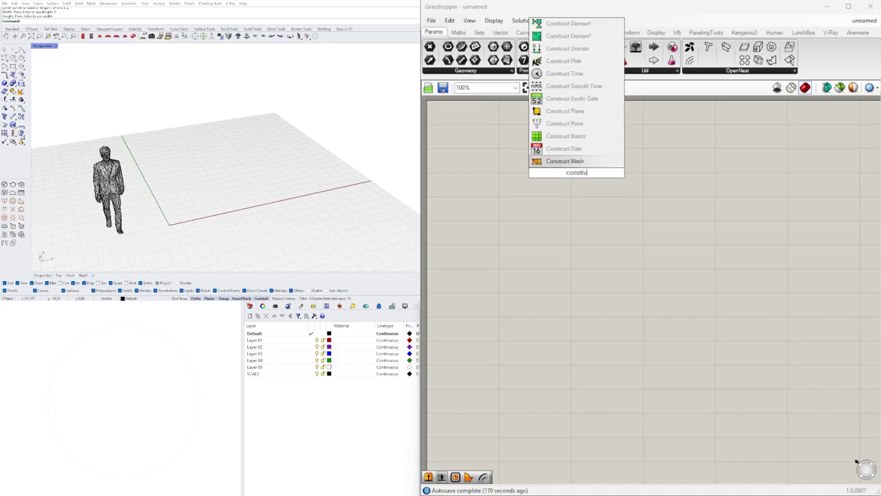
left_click(565, 123)
left_click_drag(587, 184, 538, 185)
Step: Add a Point parameter beside Construct Point and feed it from the Construct Point output
double_click(601, 198)
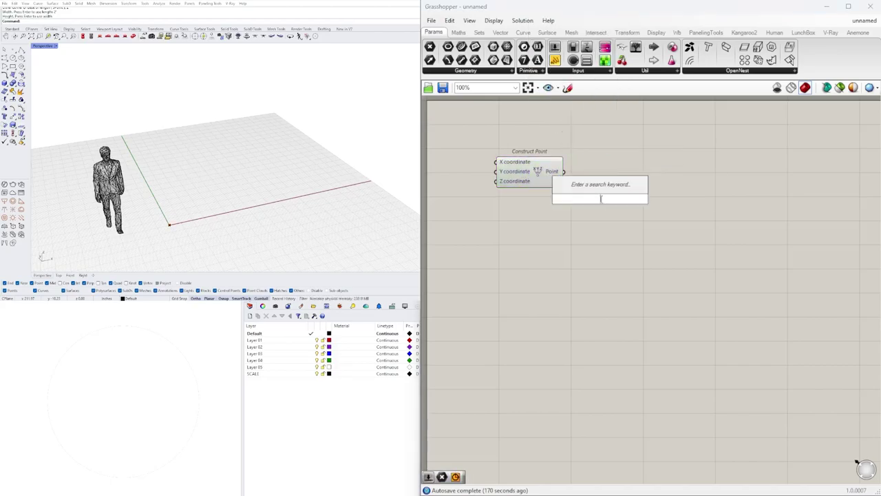
type("poin")
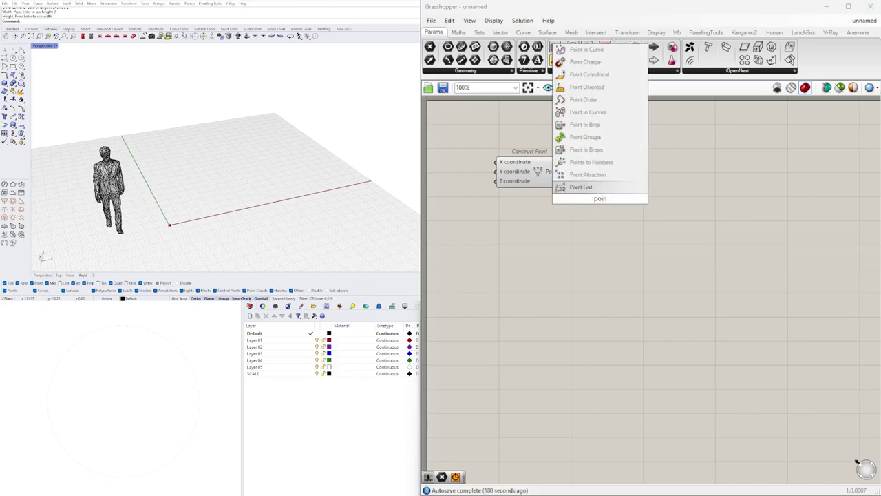
type("t")
left_click(576, 187)
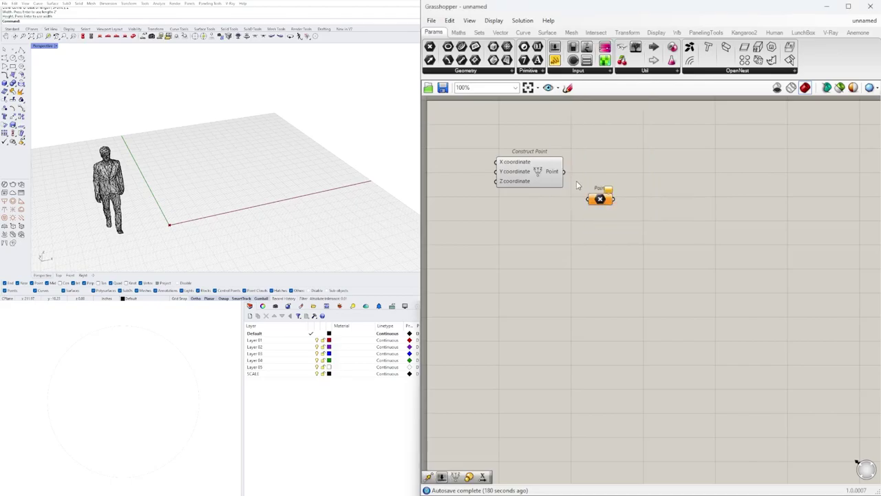
left_click_drag(569, 175, 605, 175)
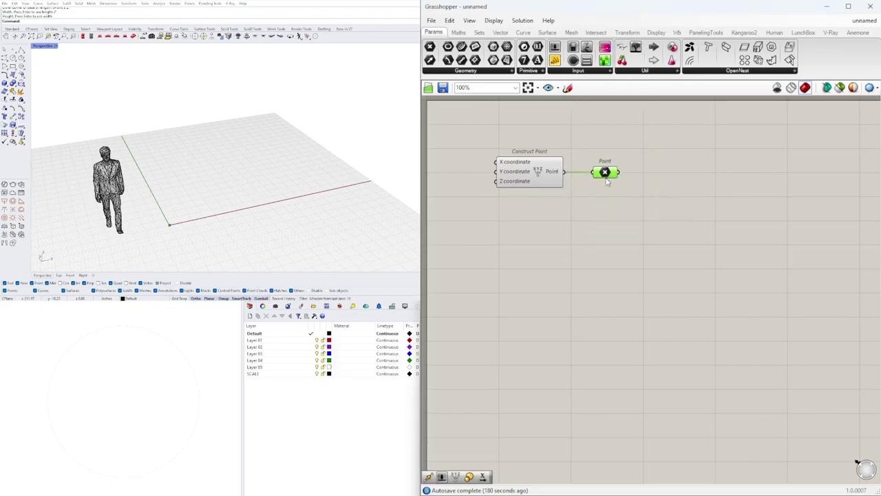
left_click(632, 223)
Step: Add a Move component and connect the Point parameter to its Geometry input
double_click(678, 229)
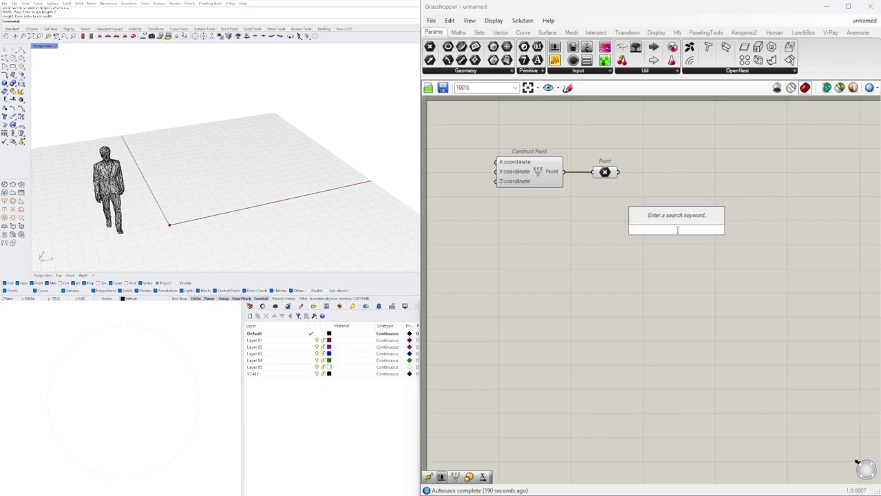
type("move")
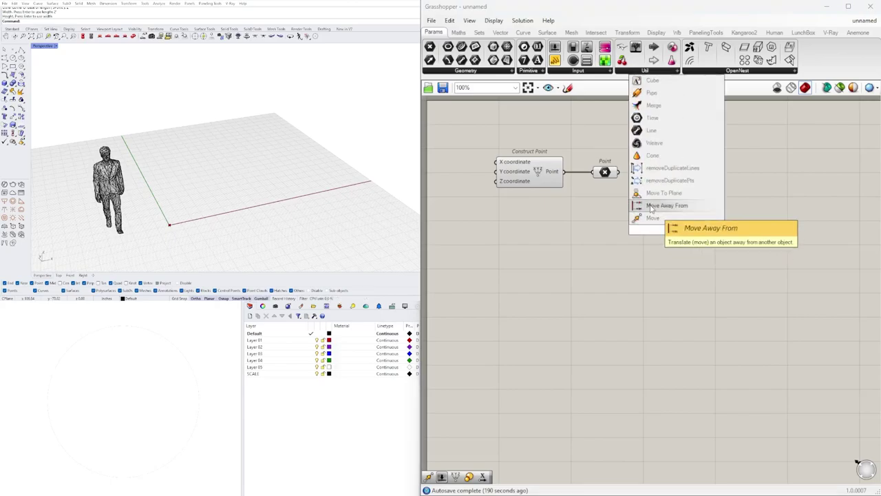
left_click(650, 219)
left_click_drag(619, 172, 675, 180)
Step: Add a Unit Z vector component and connect it to the Move component's Motion input
double_click(593, 212)
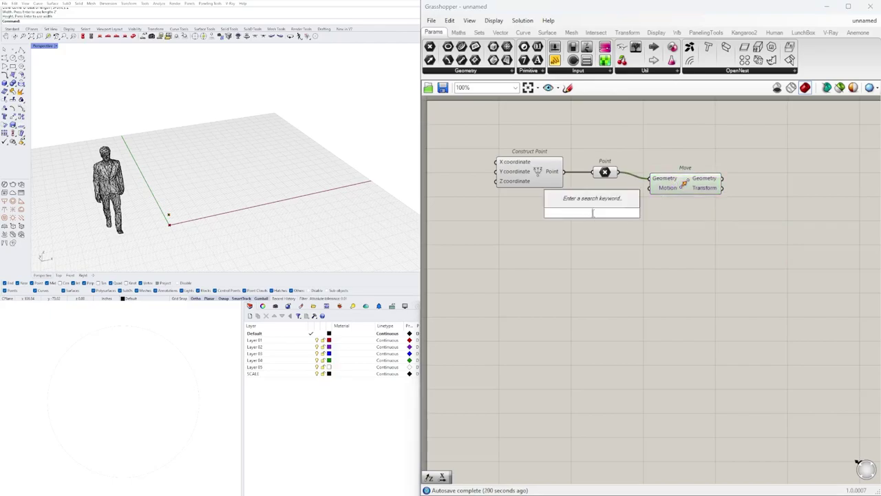
type("z")
left_click(590, 202)
left_click_drag(599, 213, 676, 184)
key("ctrl+z")
left_click(493, 247)
Step: Create a number slider ranging from 4 to 10 with value 6 and connect it to the Unit Z factor
double_click(523, 219)
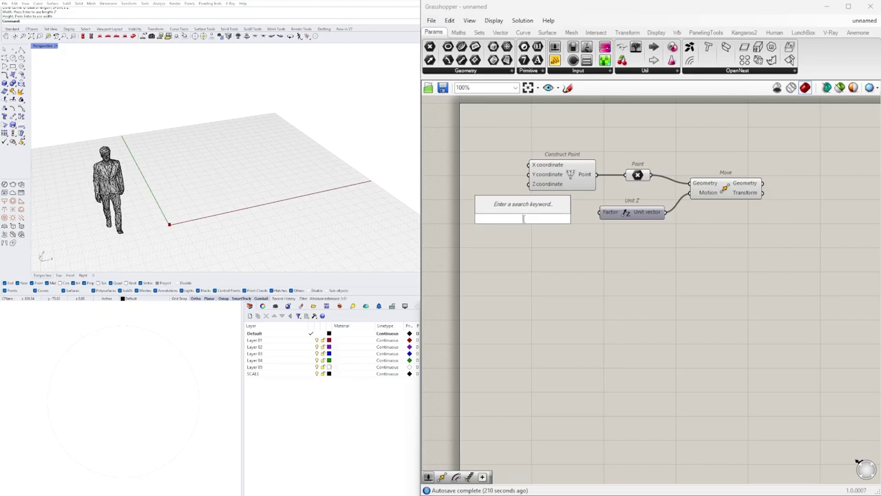
type("4<")
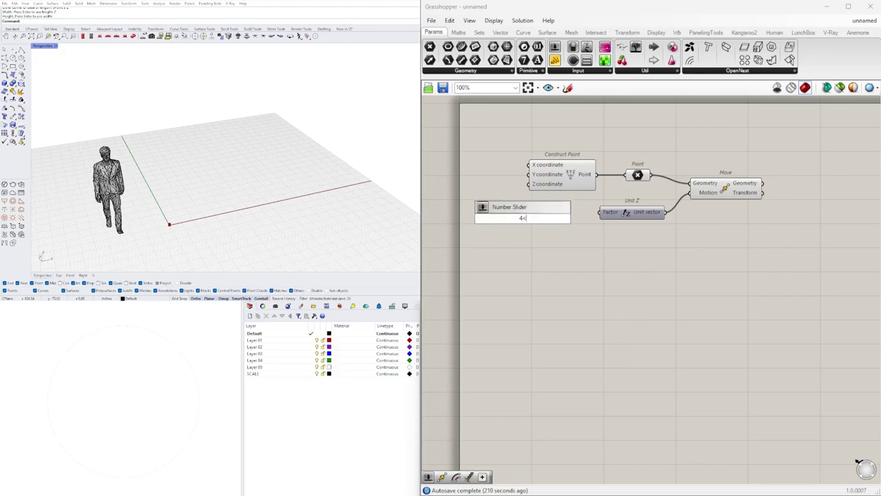
type("6")
type("<")
type("10")
key("Return")
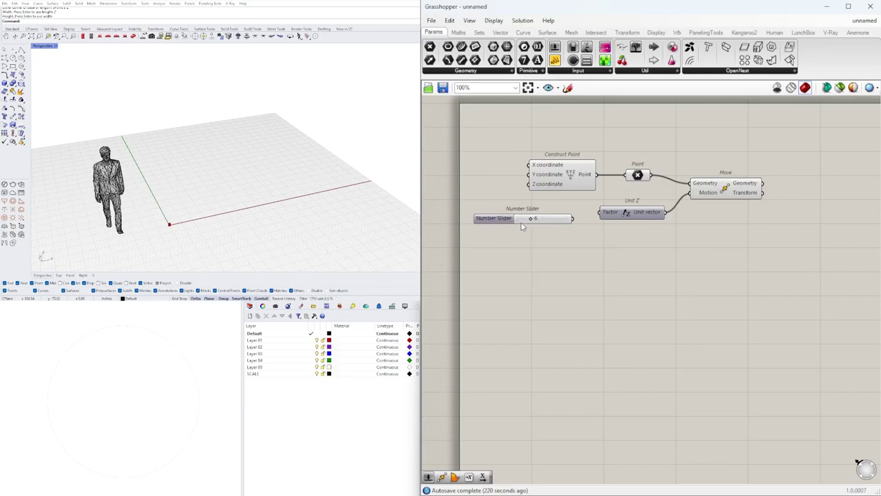
left_click_drag(532, 222, 581, 212)
left_click(648, 244)
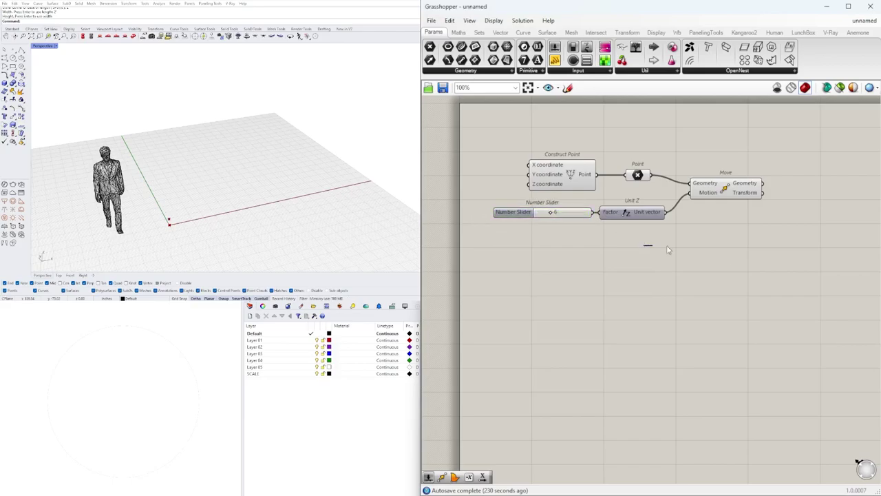
Step: Duplicate the Move component and connect the first Move's Geometry output to the copy's Geometry input
right_click_drag(740, 186, 666, 181)
left_click_drag(668, 182, 684, 174)
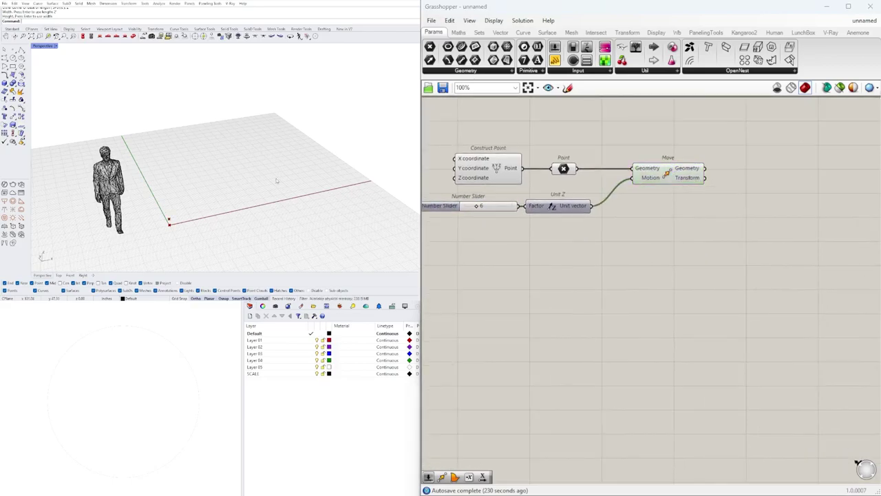
left_click(640, 173)
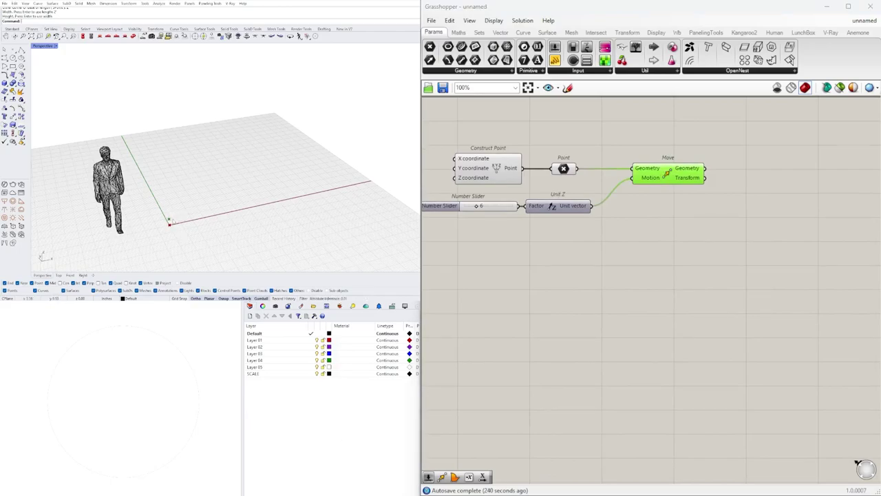
double_click(690, 237)
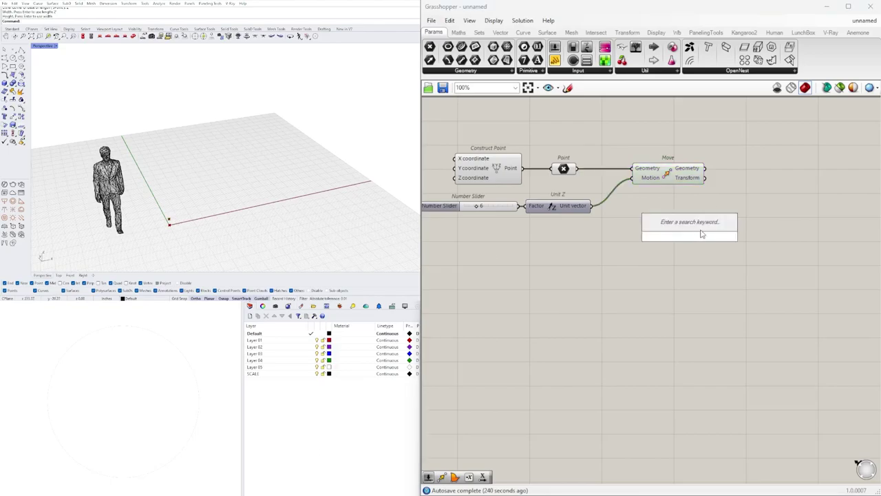
key("Escape")
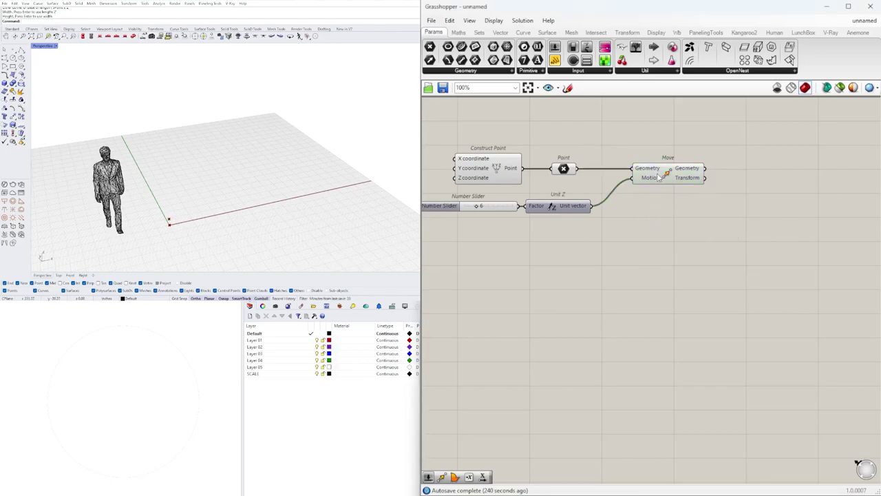
left_click_drag(662, 175, 760, 194)
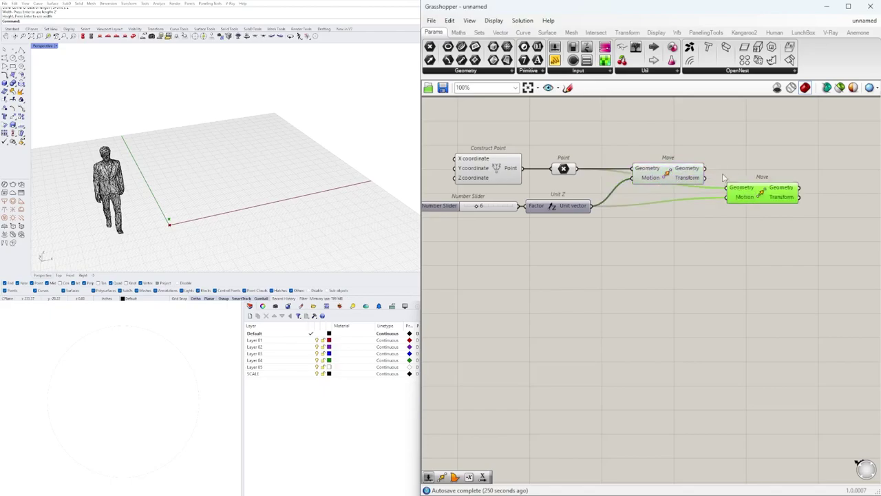
left_click_drag(705, 168, 776, 211)
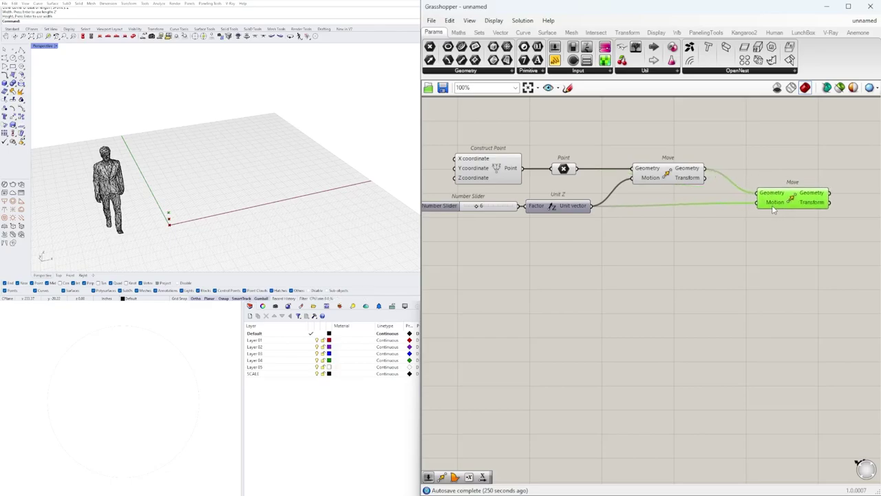
Step: Add a Unit X vector component below the second Move component
double_click(739, 220)
type("unit x")
key("Return")
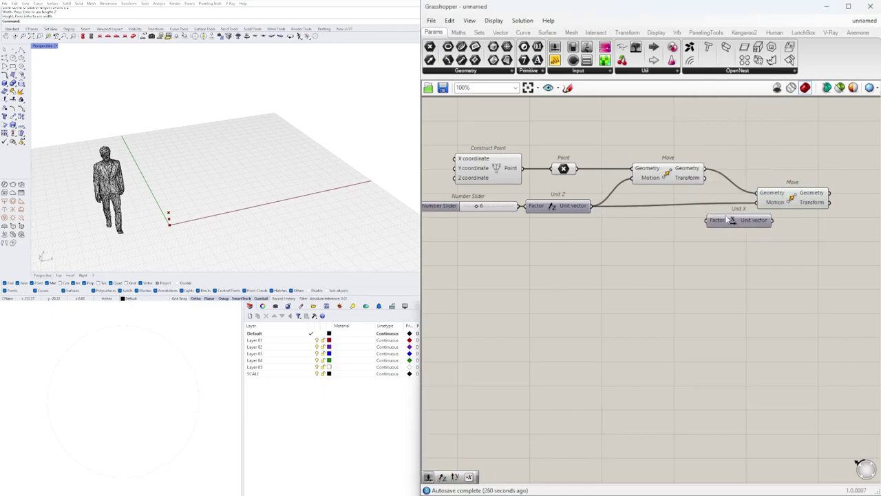
Step: Create a number slider with a minimum of 10 and a value of 12.5 below the Unit Z component
right_click_drag(586, 250, 616, 252)
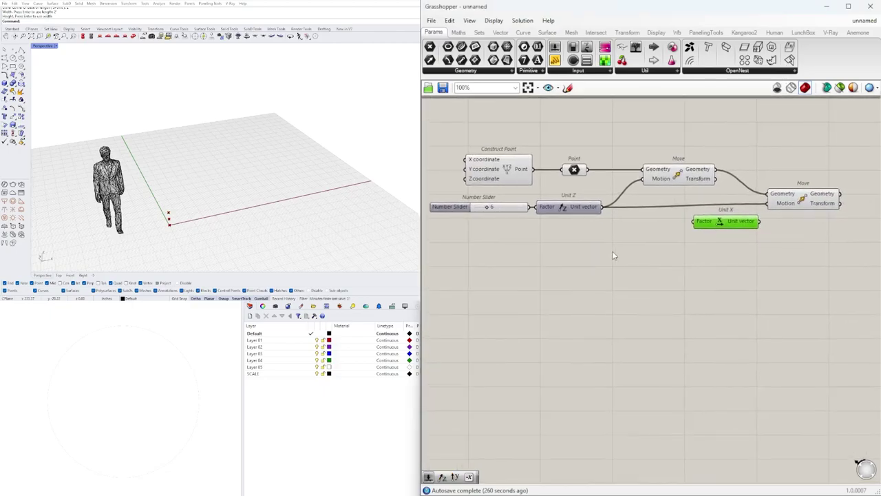
double_click(612, 250)
type("12")
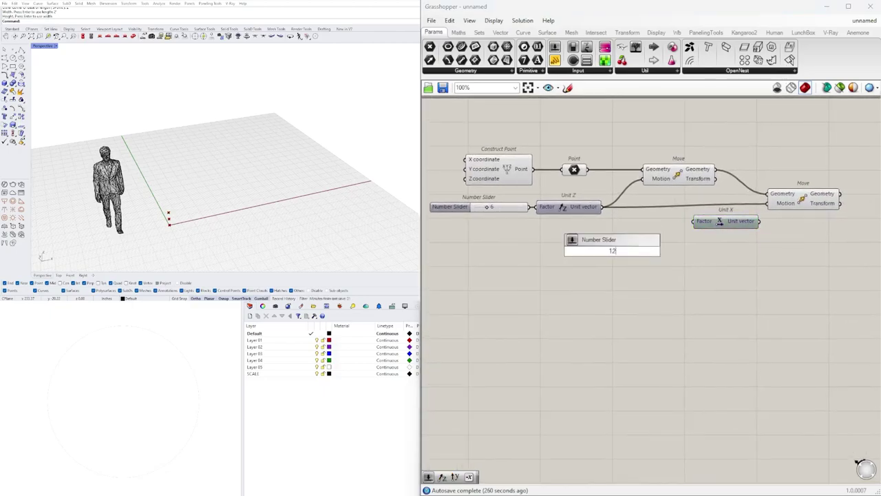
type(".5")
key("BackSpace")
key("BackSpace")
key("BackSpace")
key("BackSpace")
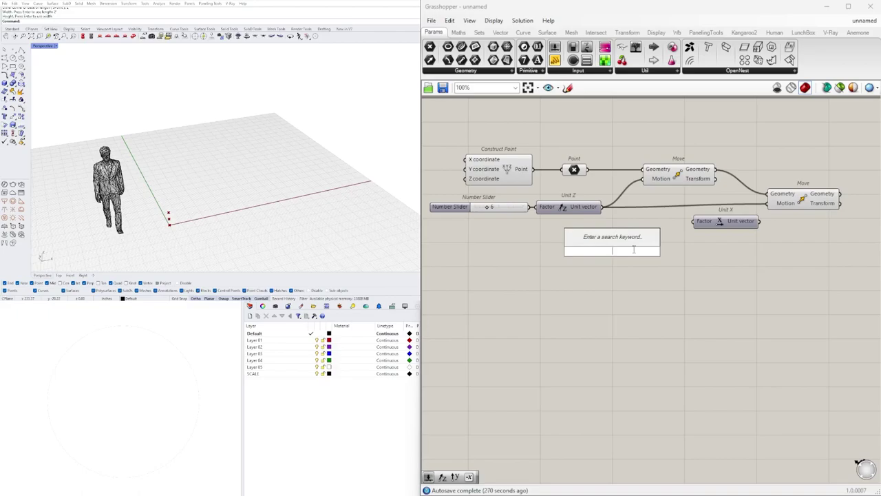
type("10<12.5")
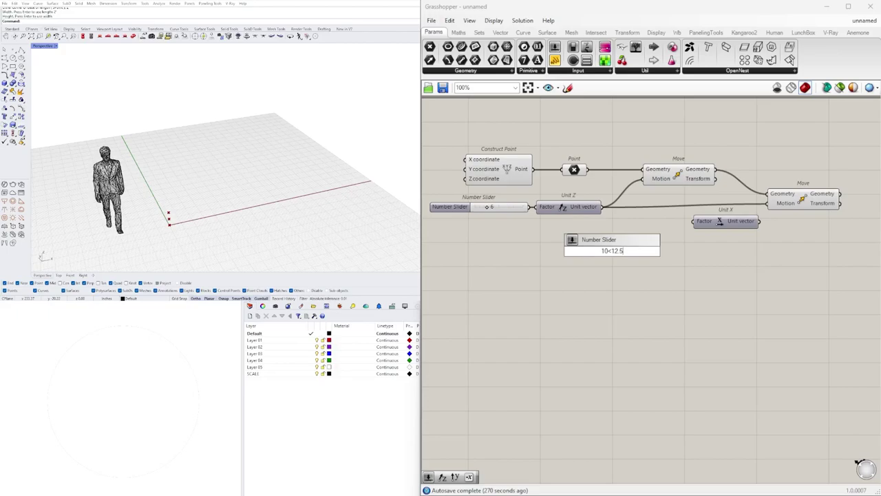
type("<1")
key("Return")
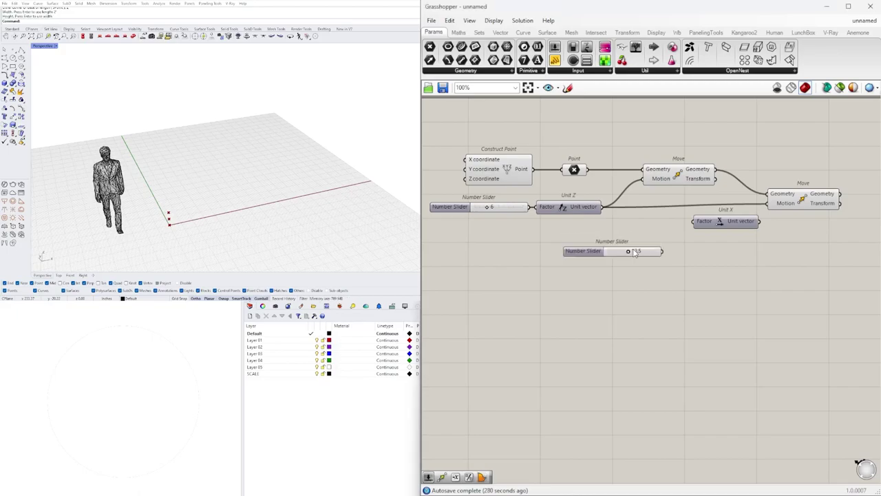
Step: Connect the 12.5 slider to the Unit X factor and the Unit X vector to the second Move's Motion input
scroll(640, 253, "up", 3)
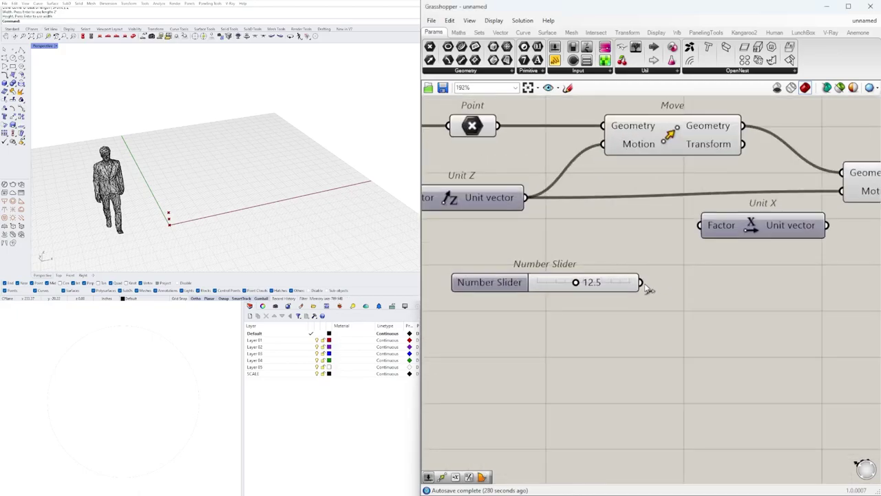
left_click_drag(640, 282, 703, 232)
scroll(673, 267, "down", 4)
left_click(704, 231)
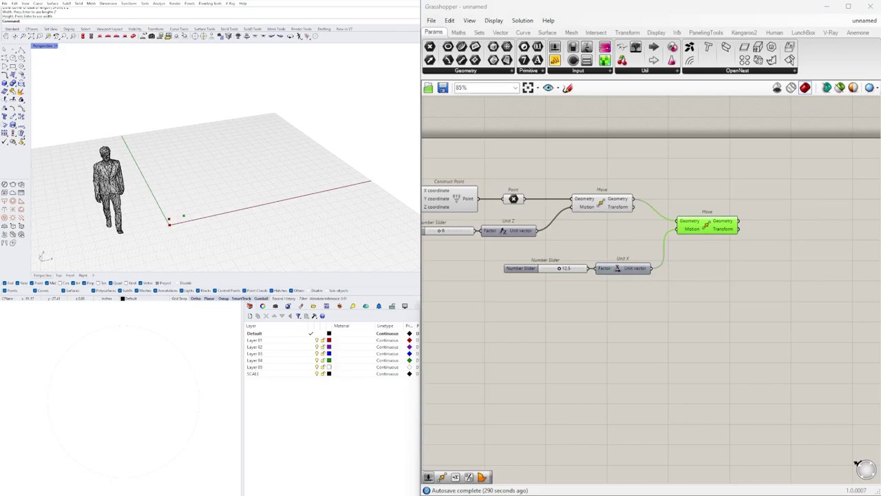
Step: Reposition the 12.5 slider and Unit X component together so they sit beneath the first Move component
left_click(563, 334)
right_click_drag(637, 249, 691, 253)
scroll(692, 253, "up", 2)
left_click_drag(710, 315, 517, 253)
left_click_drag(677, 280, 645, 267)
left_click(566, 292)
Step: Rename the number slider feeding the Unit Z component to TREAD HEIGHT
right_click_drag(492, 302, 557, 310)
right_click(448, 234)
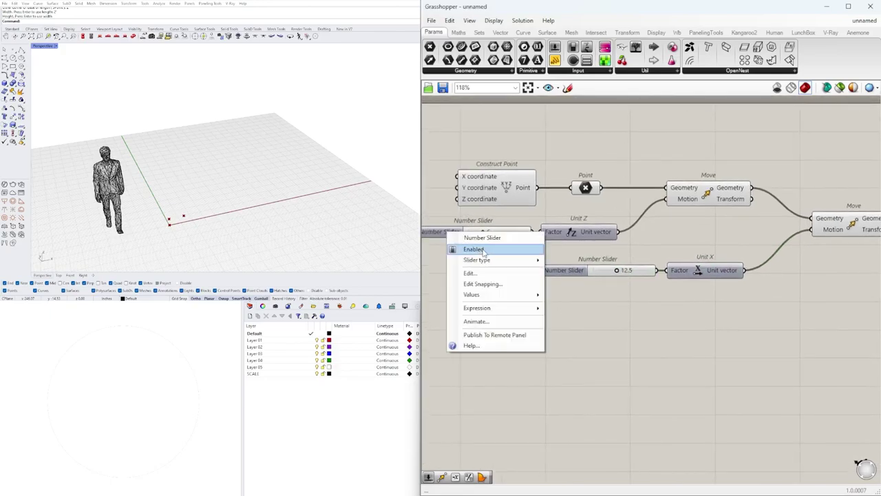
left_click(492, 236)
type("trea")
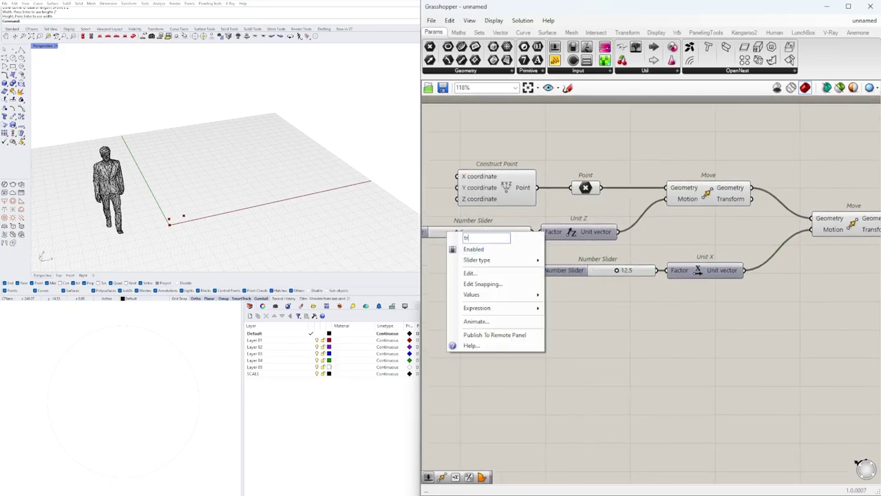
key("BackSpace")
key("BackSpace")
key("BackSpace")
type("READ HEIGHT")
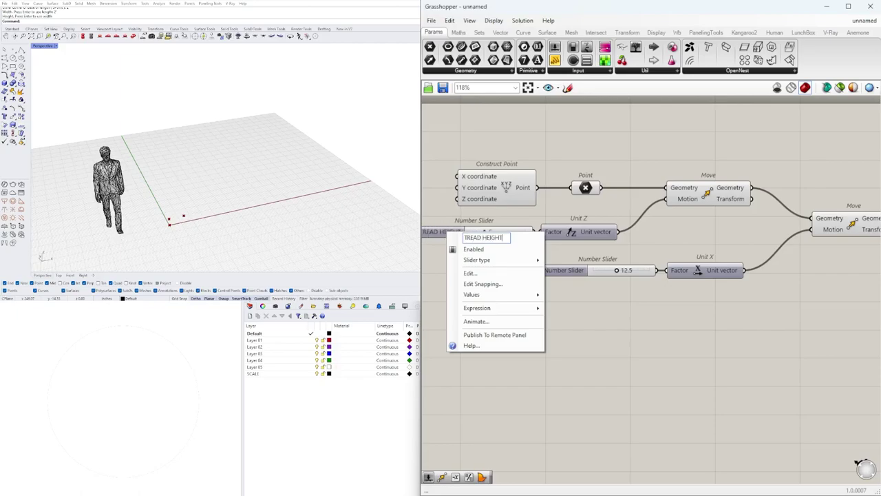
key("Return")
left_click(511, 237)
Step: Rename the number slider feeding the Unit X component to TREAD LENGTH
right_click_drag(479, 272, 541, 272)
right_click(632, 270)
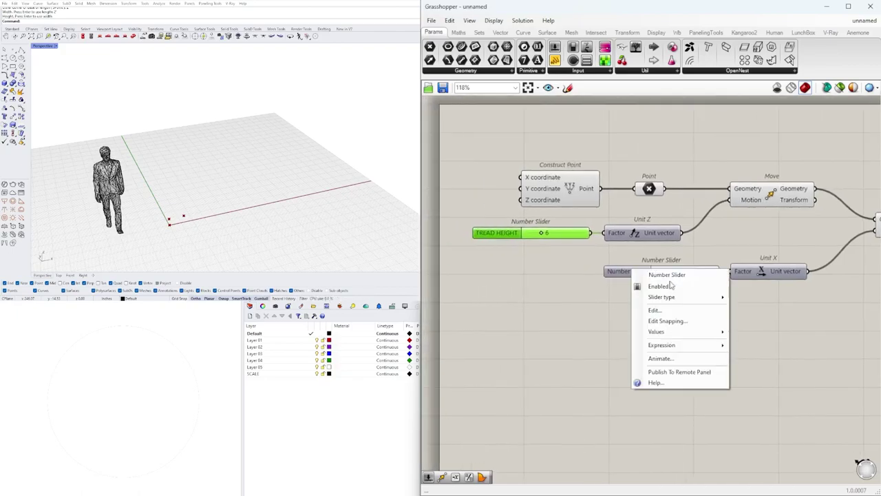
key("ctrl+a")
type("TREA")
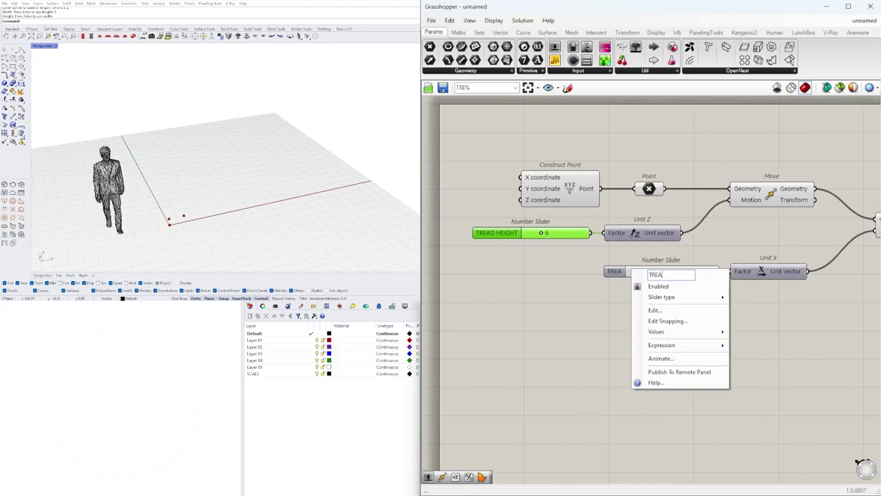
type("D LENGTH")
key("Return")
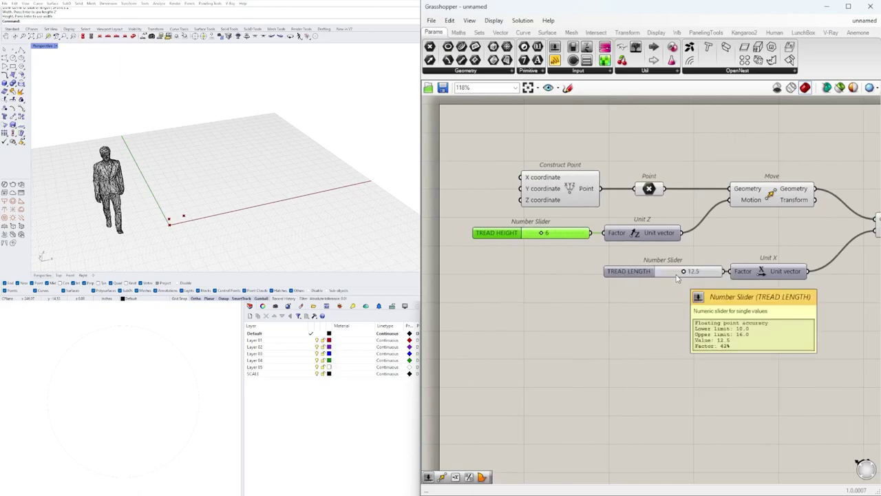
left_click(666, 344)
left_click(626, 273)
left_click(667, 317)
Step: Select both Move components together and examine their moved points in the Rhino viewport
scroll(674, 318, "down", 2)
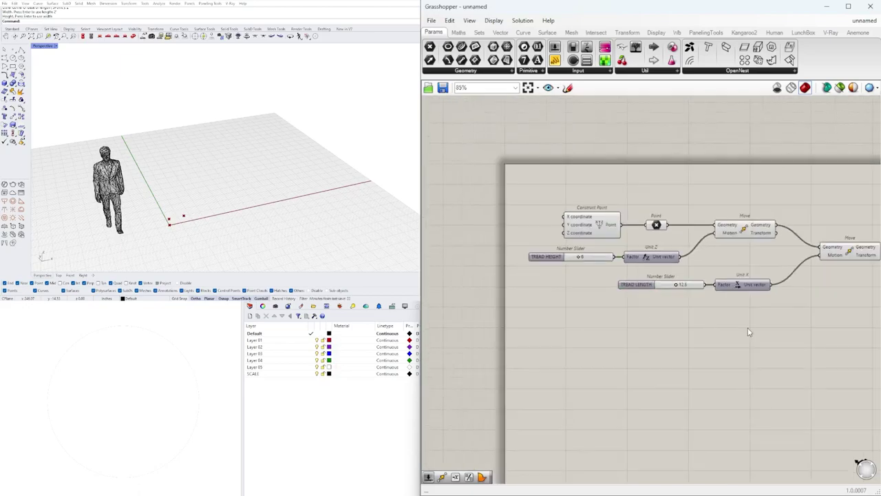
right_click_drag(747, 331, 640, 316)
left_click_drag(754, 252, 602, 194)
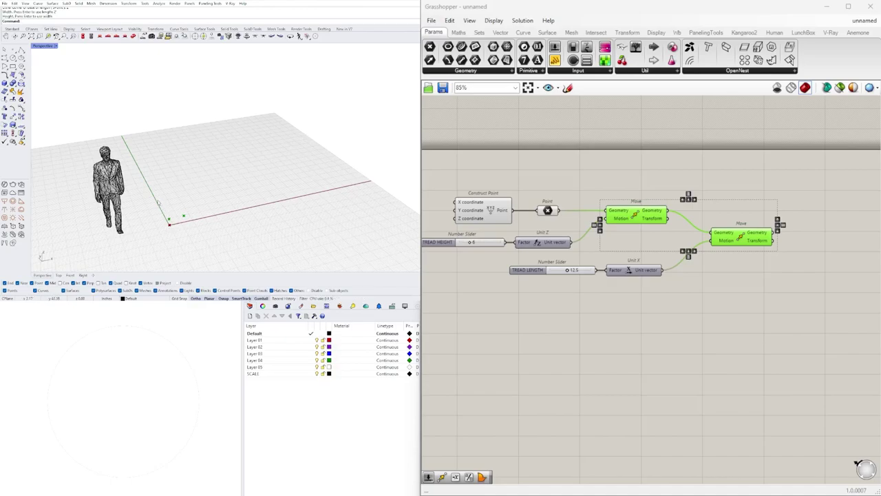
scroll(183, 229, "down", 3)
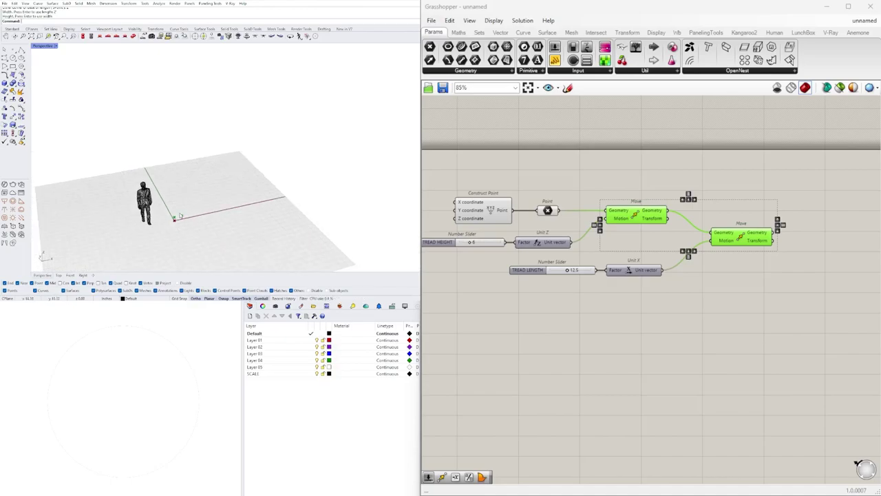
scroll(178, 215, "up", 3)
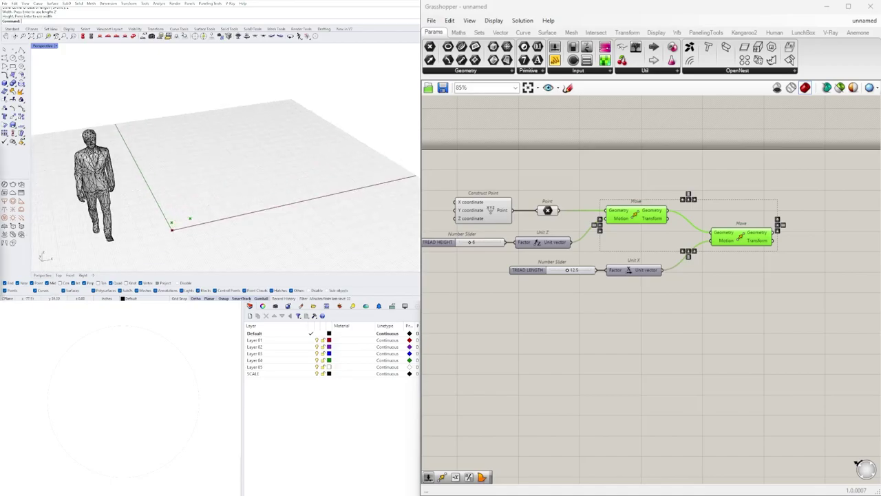
left_click(532, 387)
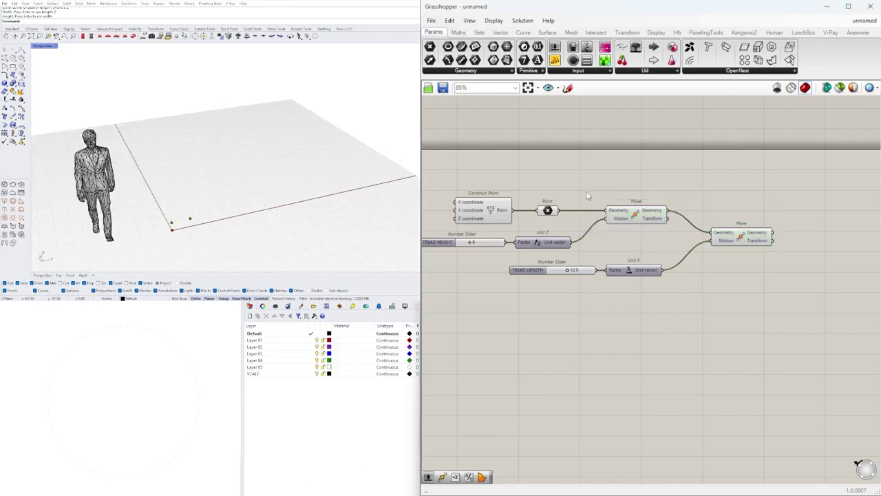
Step: Add a PolyLine component above and beyond the second Move component
double_click(673, 186)
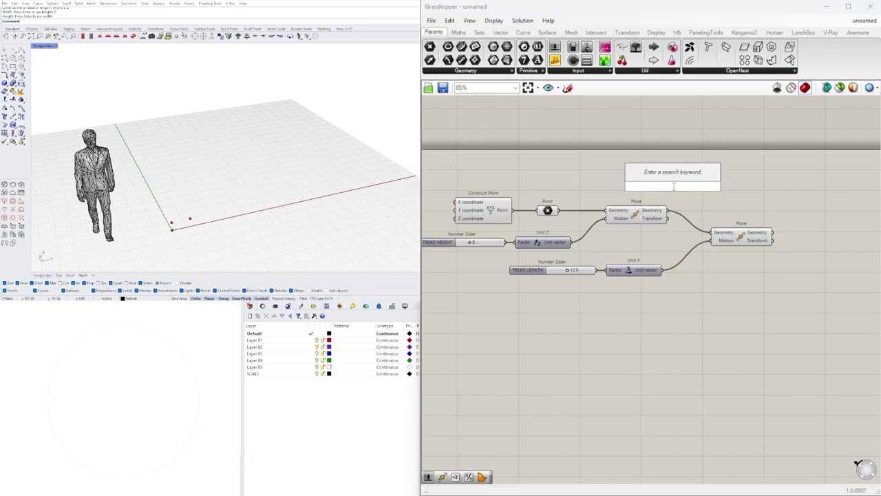
type("POLY")
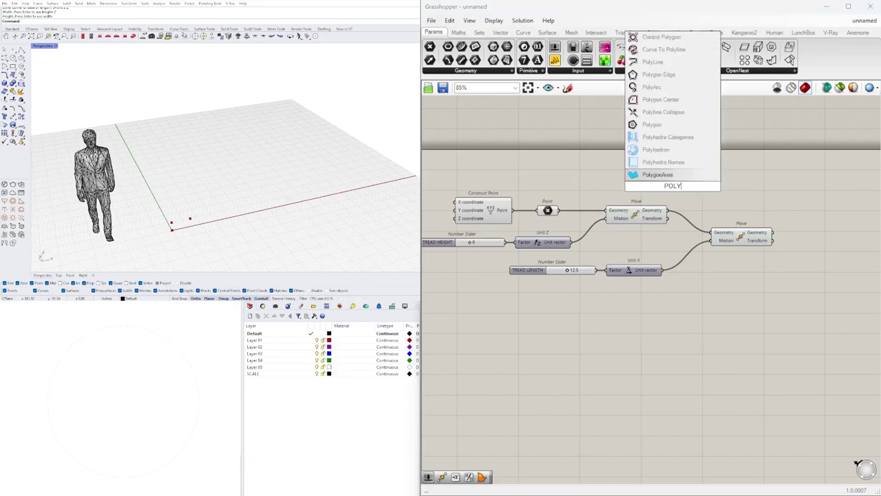
left_click(653, 62)
left_click_drag(673, 186, 703, 170)
Step: Connect the Point output and the Geometry outputs of both Moves, in that order, to the PolyLine's Vertices input
left_click_drag(559, 210, 736, 181)
left_click_drag(668, 210, 809, 189, "shift")
left_click_drag(773, 232, 795, 185, "shift")
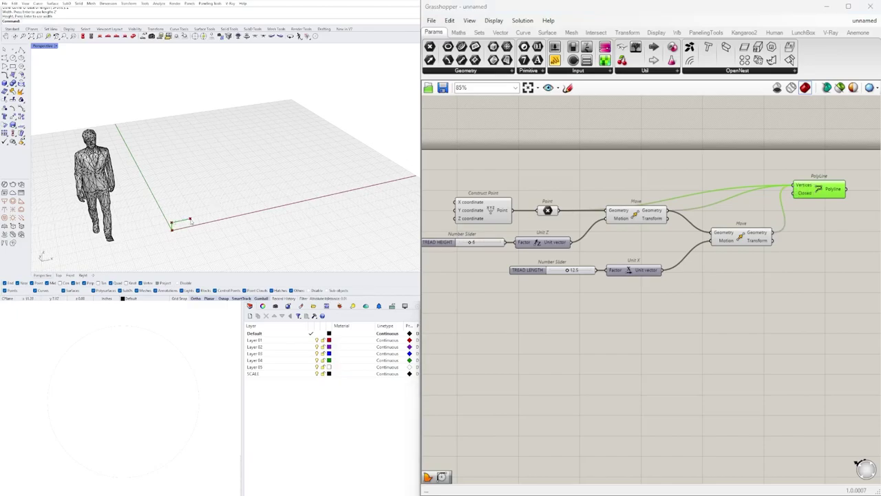
left_click(585, 315)
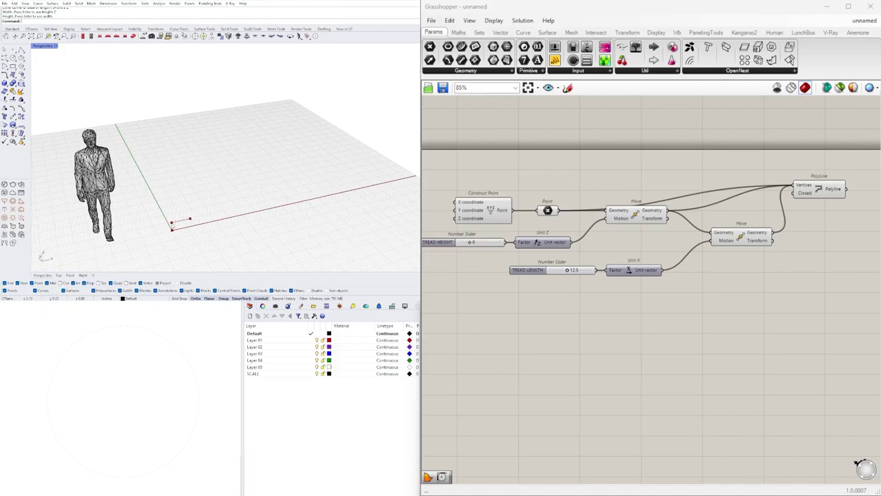
Step: Set the TREAD HEIGHT slider to 10 and the TREAD LENGTH slider to 15.5
scroll(559, 247, "up", 5)
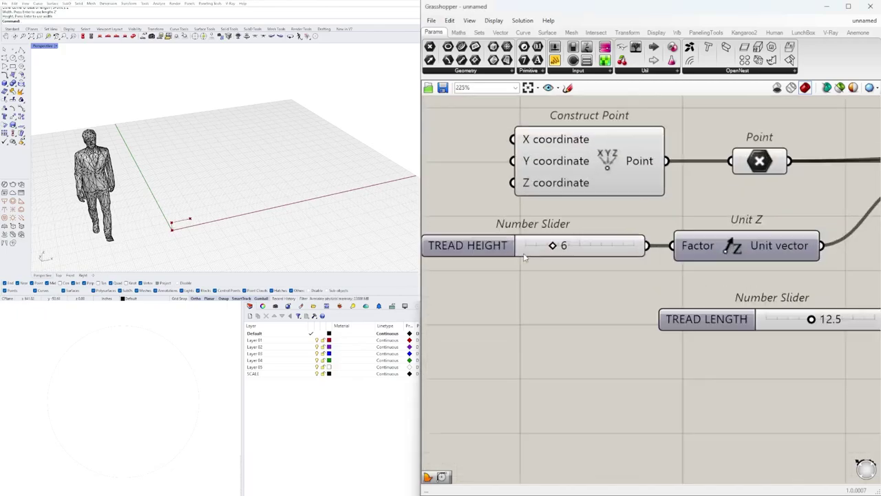
left_click_drag(559, 246, 632, 235)
scroll(709, 303, "down", 3)
right_click_drag(716, 308, 527, 306)
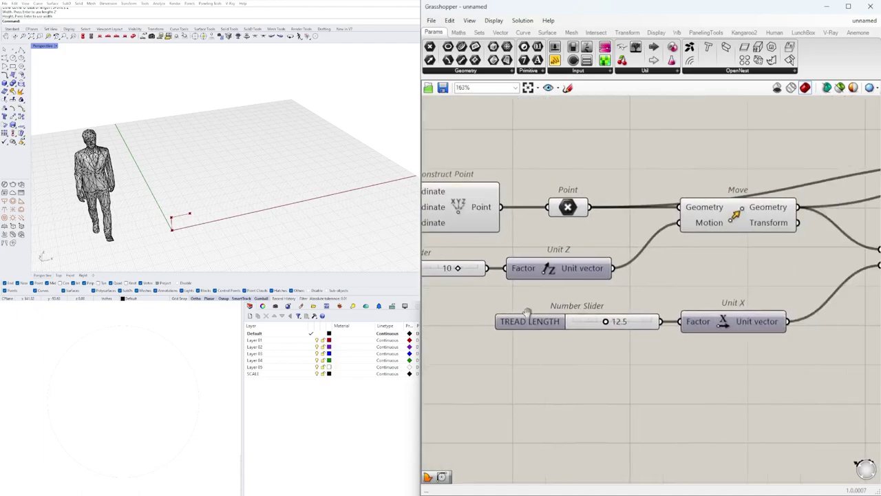
scroll(599, 317, "up", 3)
left_click_drag(613, 338, 676, 338)
scroll(676, 338, "down", 4)
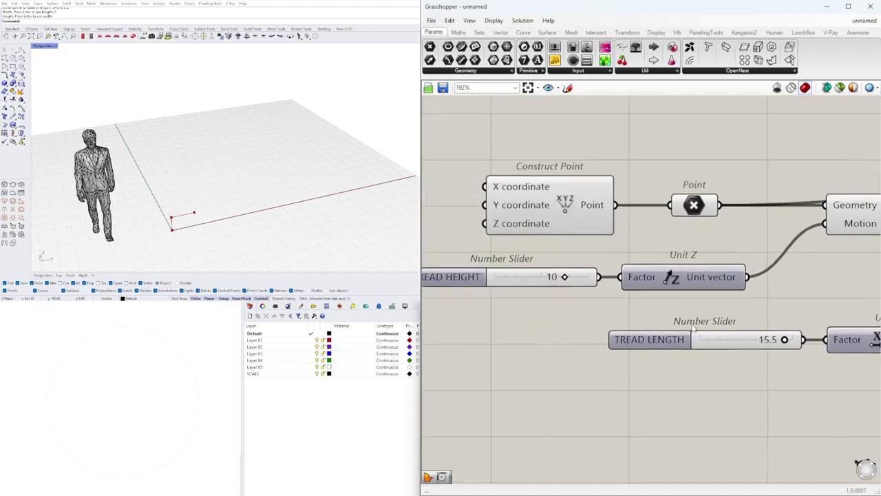
scroll(675, 273, "down", 2)
Step: Tidy the canvas by shifting the second Move component and the TREAD LENGTH slider with its Unit X closer to the preceding components
scroll(691, 242, "up", 2)
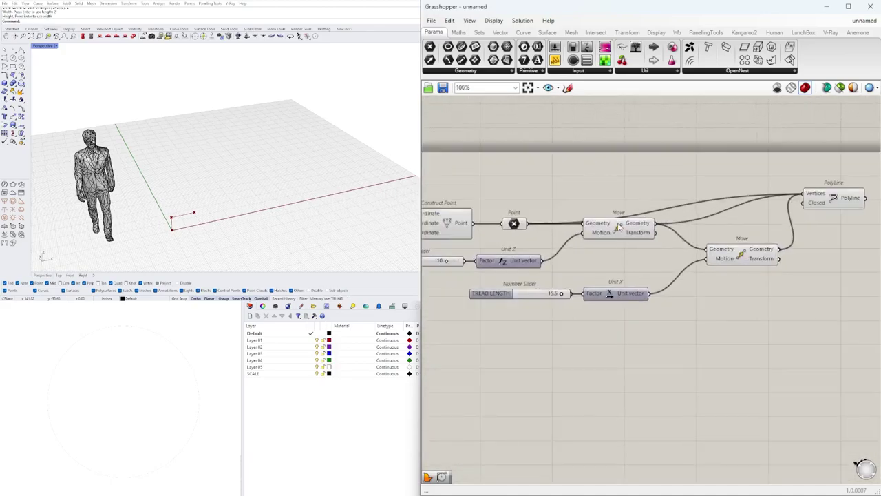
left_click(592, 249)
left_click_drag(740, 261, 690, 267)
left_click_drag(643, 320, 476, 288)
left_click_drag(615, 295, 585, 294)
left_click(601, 321)
Step: Reposition the PolyLine component closer to the second Move, level with the Point component
right_click_drag(809, 229, 723, 241)
left_click_drag(743, 213, 687, 244)
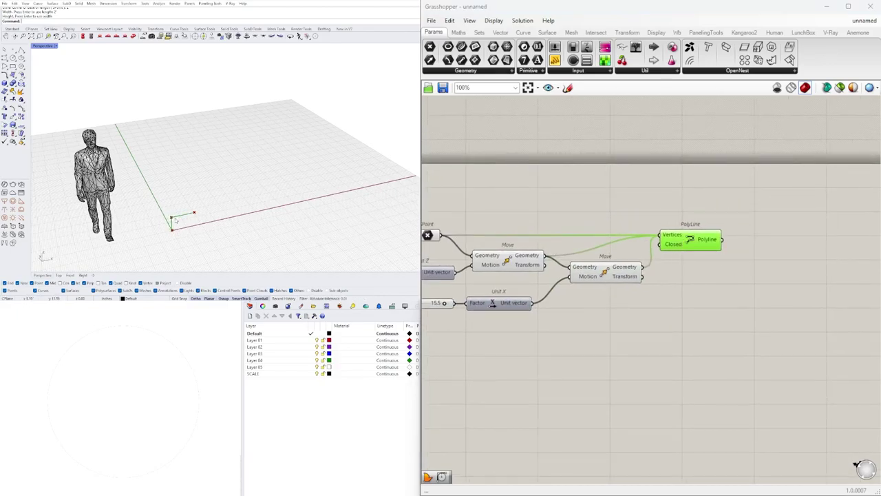
scroll(648, 309, "down", 2)
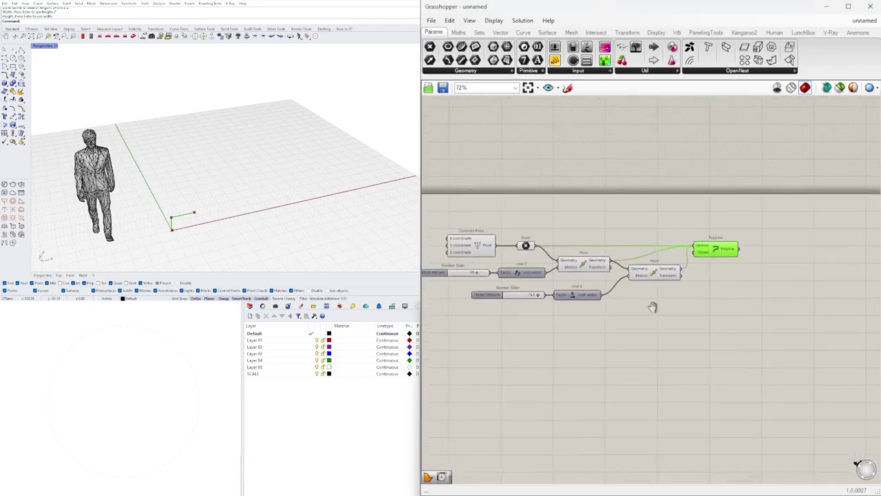
left_click(714, 250)
scroll(747, 228, "up", 2)
left_click(776, 216)
right_click_drag(774, 224, 697, 232)
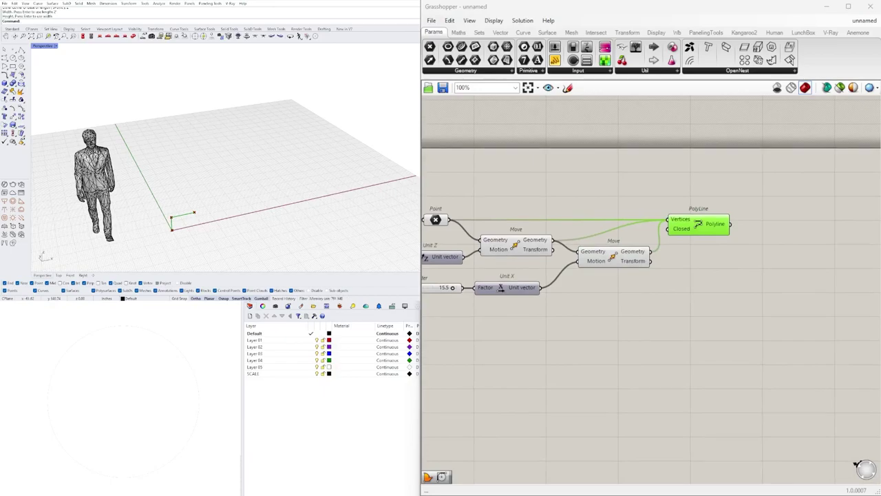
left_click(746, 258)
left_click_drag(692, 220, 702, 220)
left_click(744, 259)
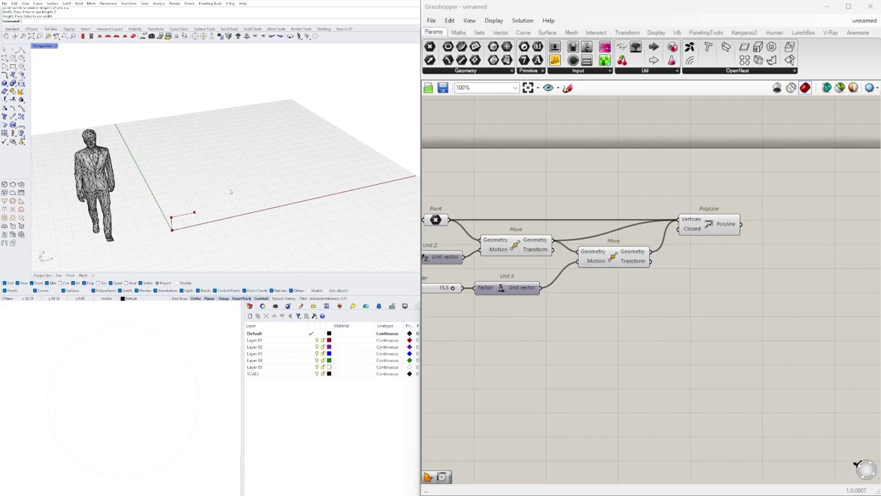
Step: Examine which viewport points belong to the Point component and to each of the two Move components
scroll(215, 223, "down", 7)
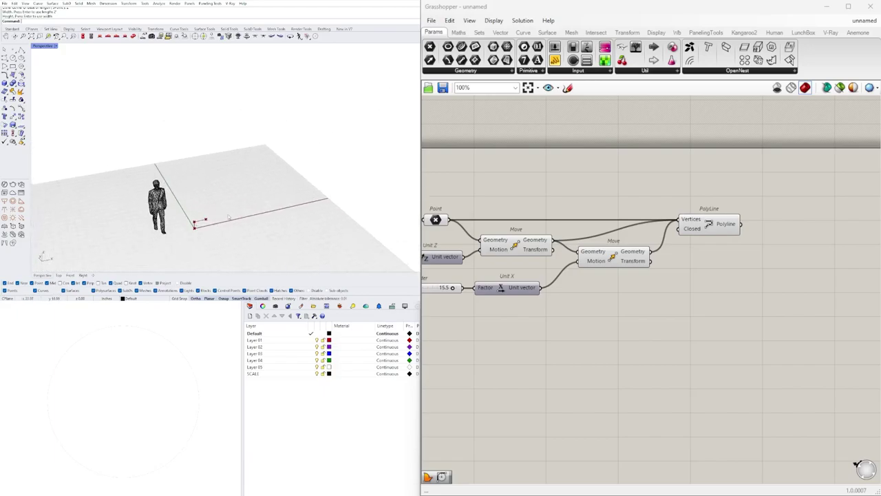
scroll(548, 271, "down", 2)
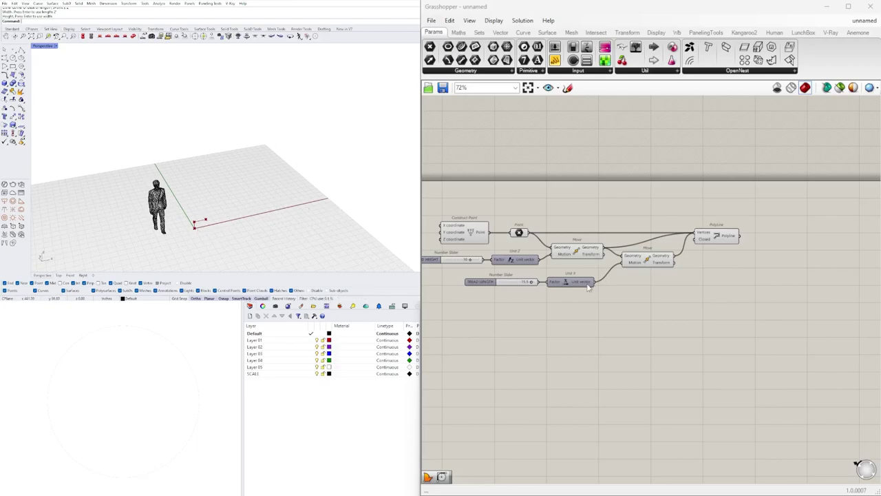
scroll(523, 269, "up", 3)
left_click(606, 236)
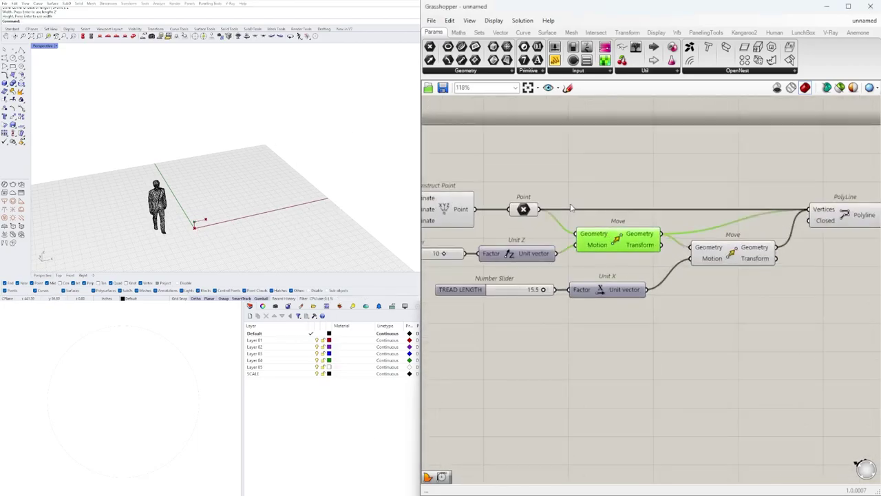
right_click_drag(740, 241, 658, 243)
left_click(654, 248)
right_click_drag(557, 218, 614, 216)
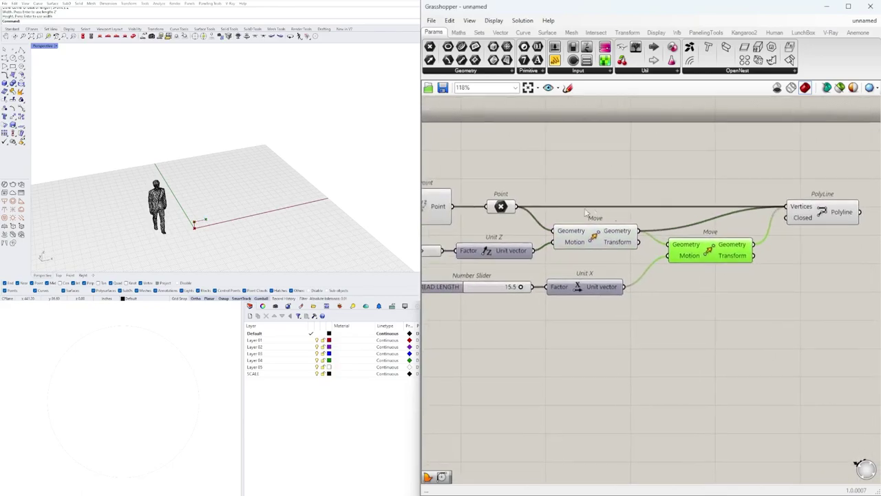
right_click_drag(475, 198, 549, 207)
left_click(576, 216)
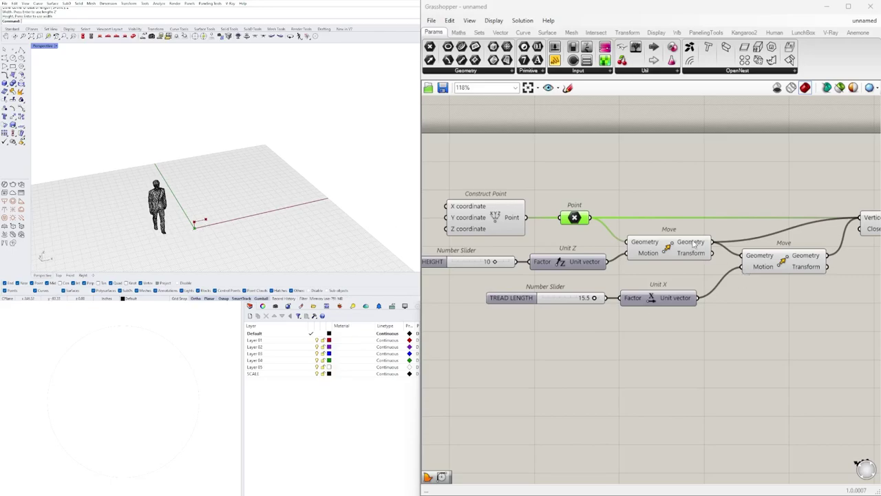
left_click(782, 260)
right_click_drag(727, 177, 671, 168)
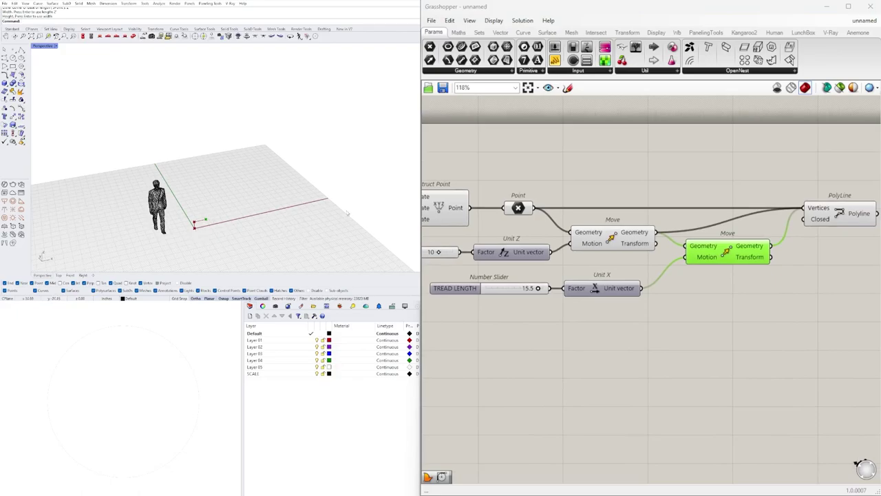
Step: Add the Line component that creates a line between two points
double_click(623, 171)
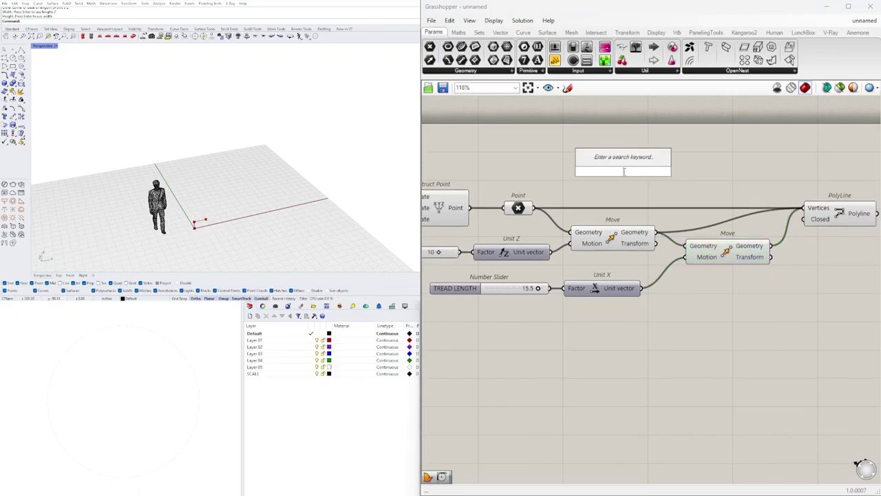
type("line")
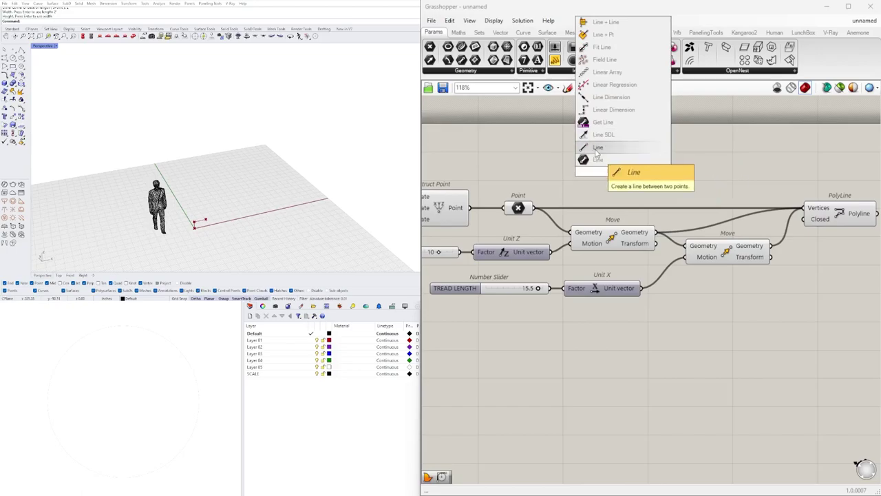
left_click(596, 148)
left_click_drag(620, 173, 697, 161)
Step: Place the Line below PolyLine, connecting the Point to its Start Point and the second Move's Geometry to its End Point
left_click(520, 208)
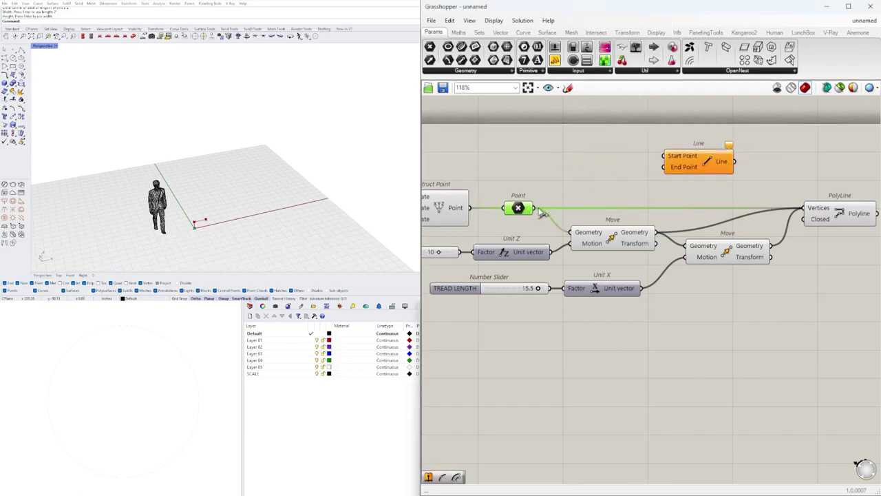
left_click_drag(535, 208, 850, 240)
left_click_drag(771, 246, 807, 247)
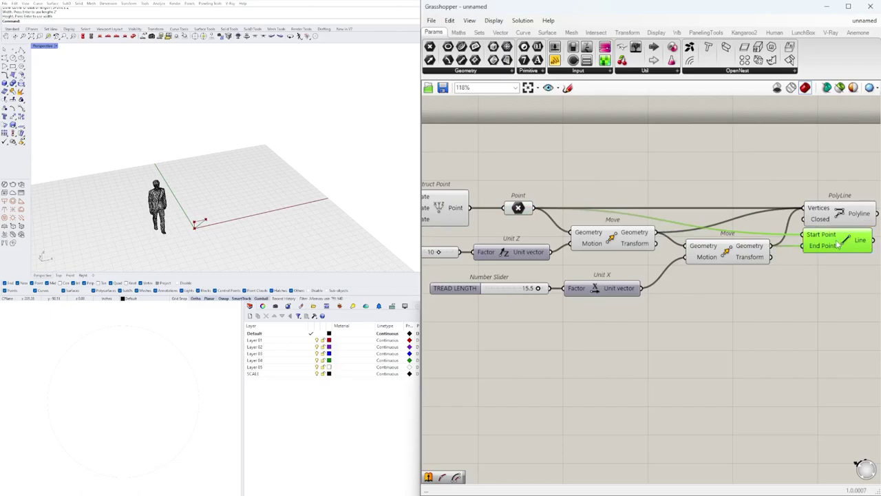
Step: Move the PolyLine and Line components together slightly upward on the canvas
left_click(843, 219, "shift")
right_click_drag(843, 219, 780, 234)
left_click_drag(780, 234, 799, 205)
left_click(813, 298)
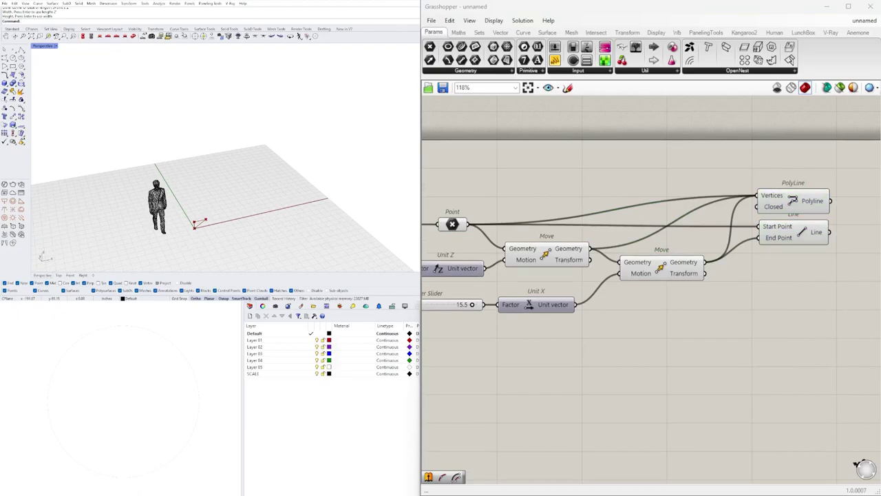
Step: Select the Line component and inspect its diagonal line between the profile's end points in the viewport
left_click(808, 231)
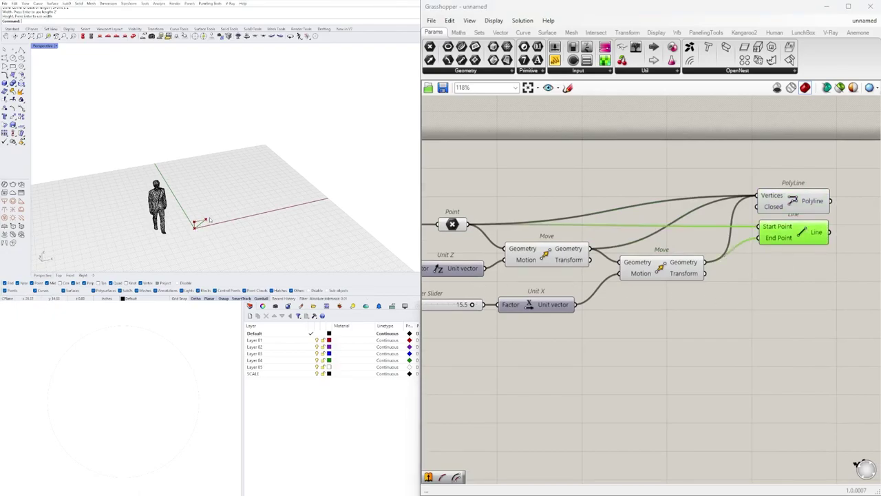
scroll(198, 223, "up", 3)
scroll(197, 226, "up", 2)
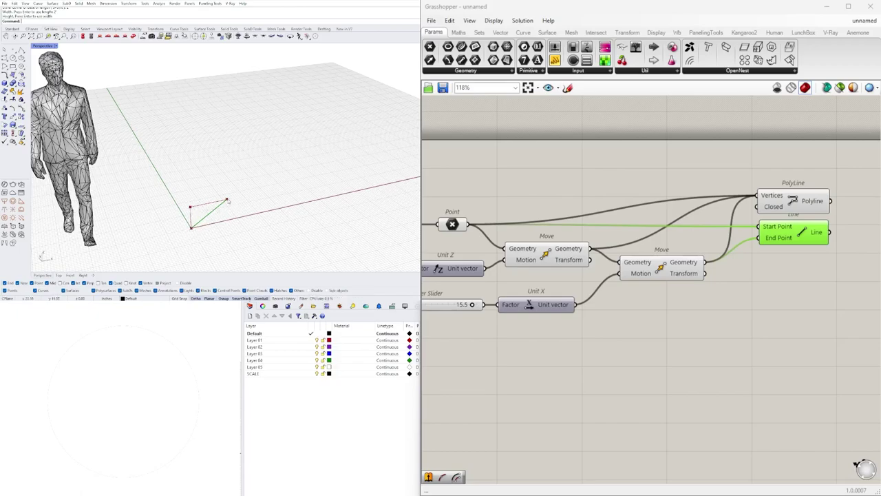
scroll(227, 200, "down", 5)
Step: Add a third Move component well to the right of the PolyLine and Line components
scroll(806, 281, "down", 1)
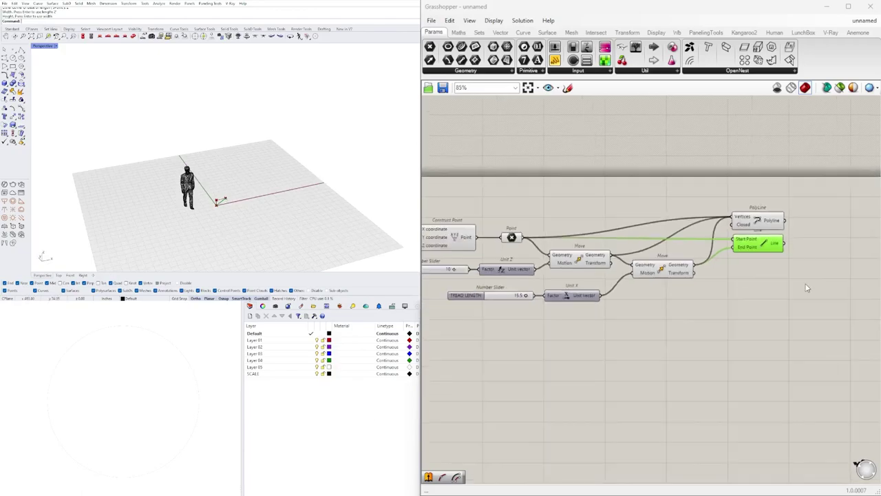
double_click(769, 266)
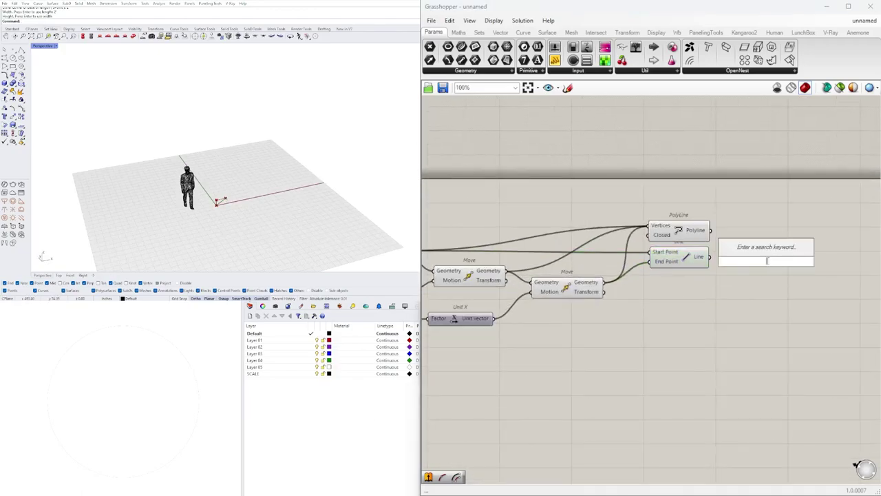
type("MOVE")
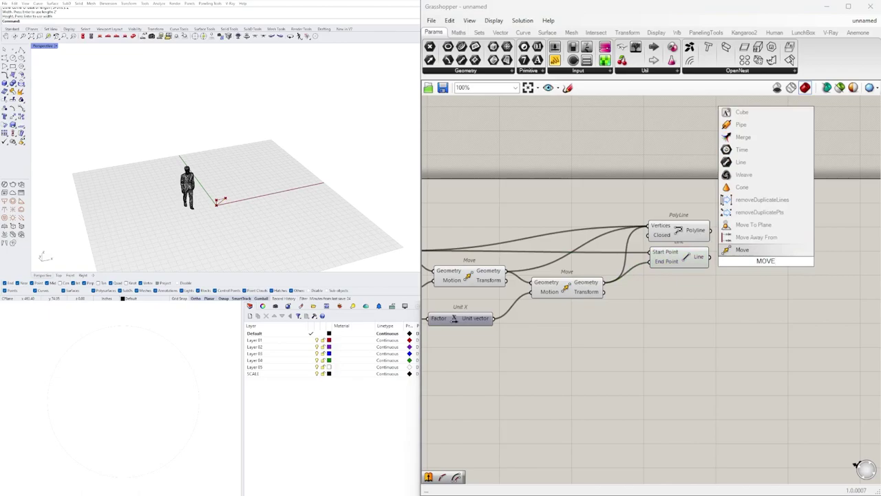
left_click(760, 249)
right_click_drag(756, 266, 685, 257)
left_click_drag(680, 257, 753, 262)
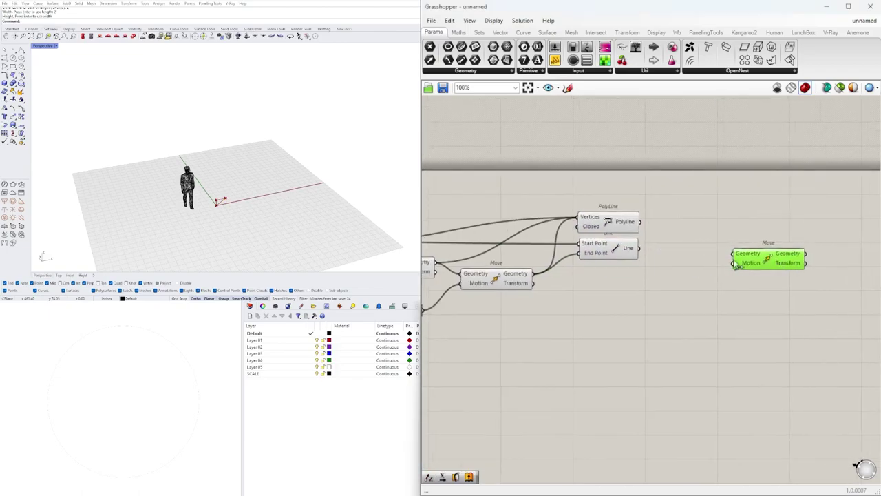
Step: Connect the Polyline output to the new Move's Geometry and the Line output to its Motion, and inspect the copied tread in the viewport
left_click(629, 229)
left_click_drag(640, 221, 730, 234)
left_click_drag(640, 248, 726, 232)
scroll(228, 207, "up", 2)
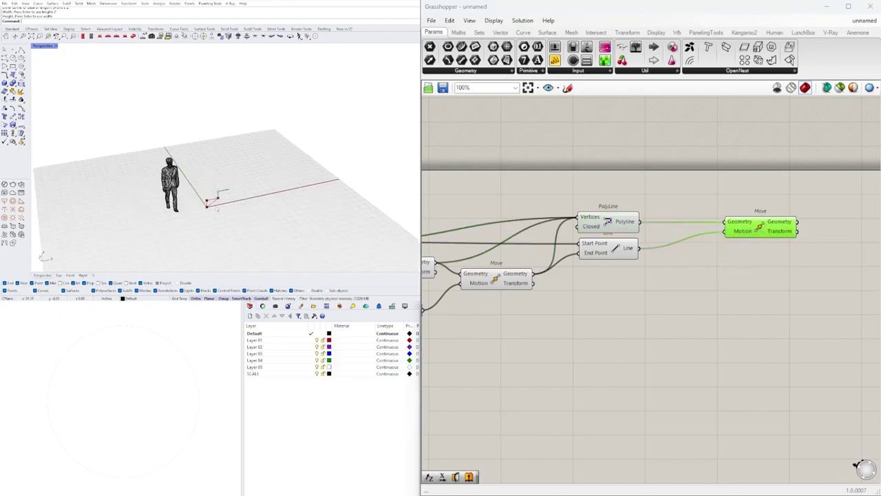
scroll(227, 206, "up", 3)
scroll(260, 171, "down", 5)
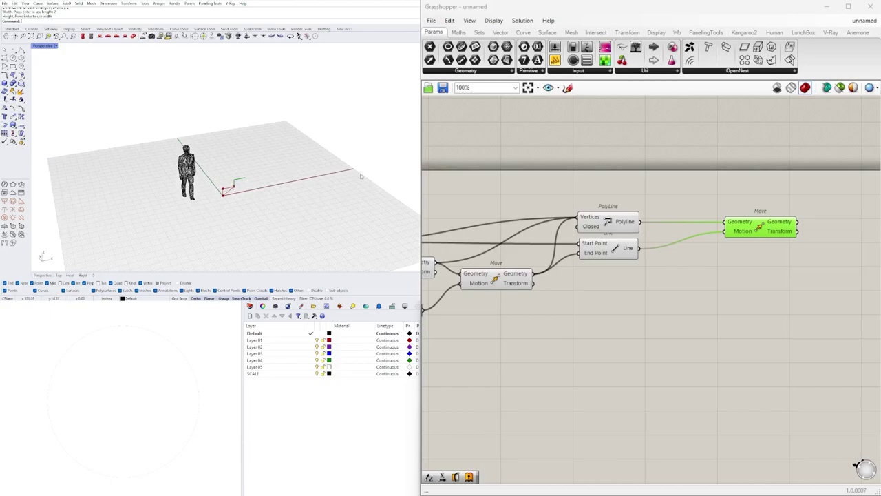
Step: Add an Amplitude component below the wires between the Line and the last Move
scroll(763, 269, "down", 2)
left_click(636, 305)
double_click(636, 305)
type("AMPL")
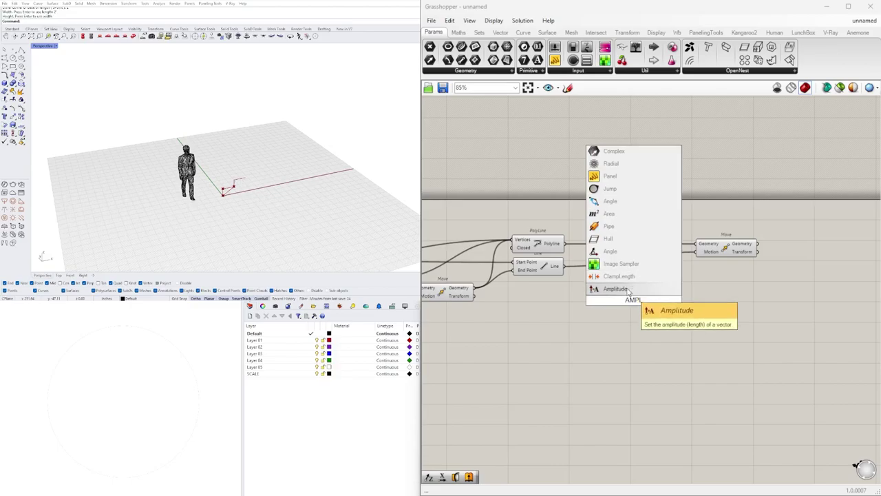
key("Return")
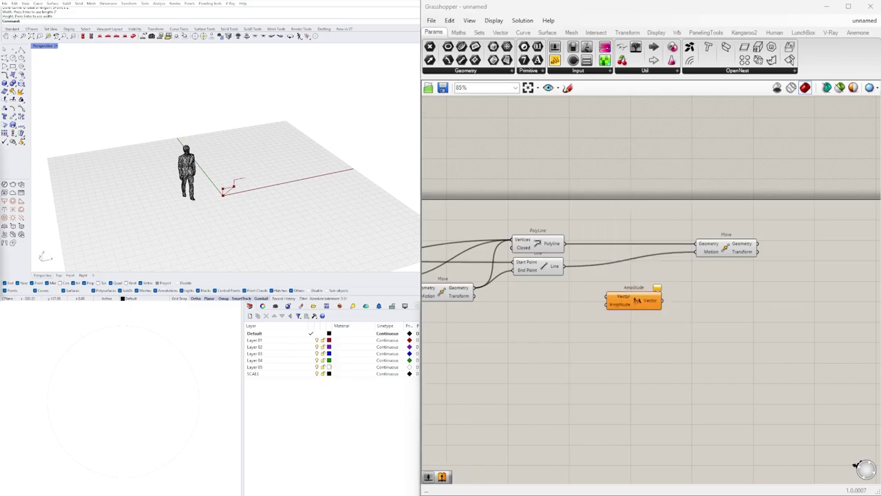
left_click_drag(637, 301, 632, 296)
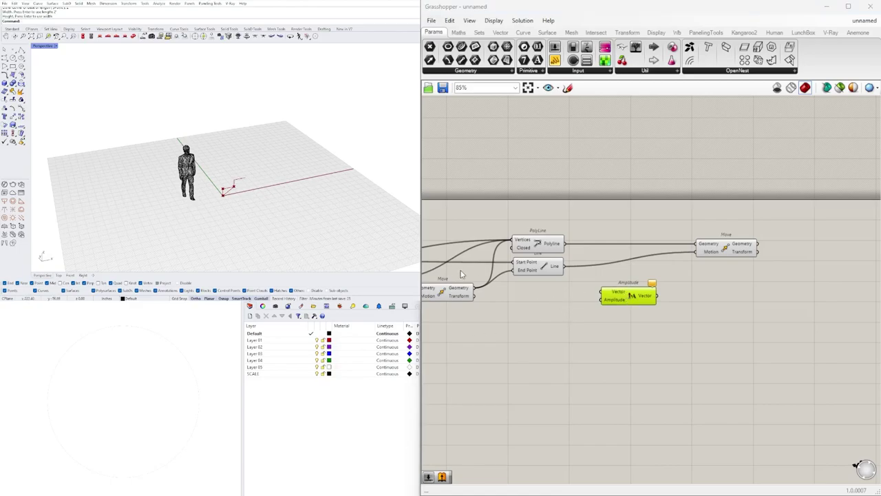
Step: Connect the Line to Amplitude's Vector input and Amplitude's Vector output to the last Move's Motion
scroll(610, 296, "up", 3)
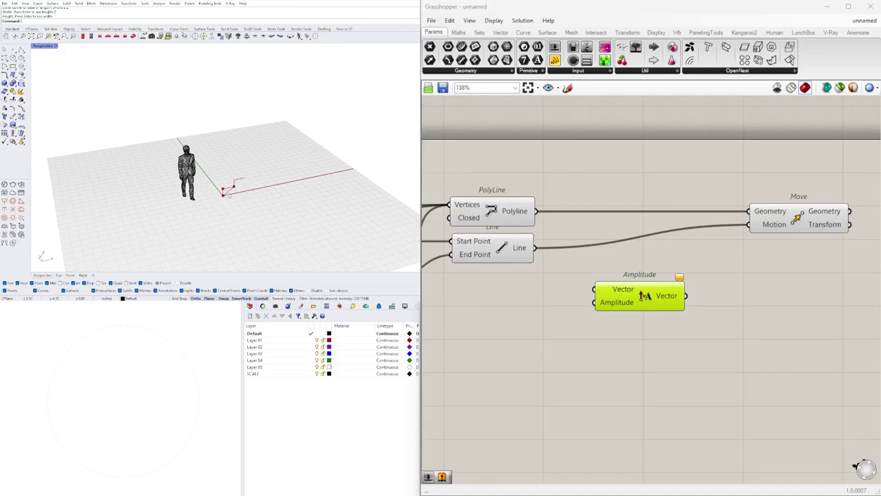
left_click(512, 251)
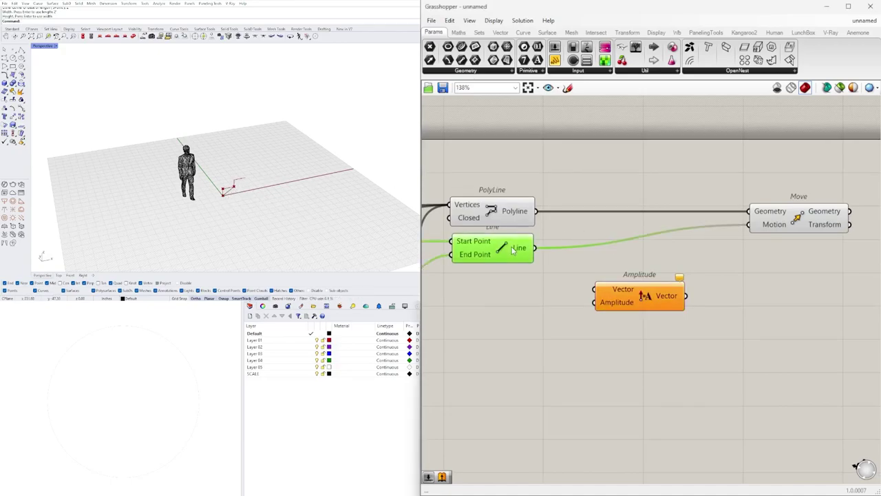
left_click_drag(535, 248, 656, 294)
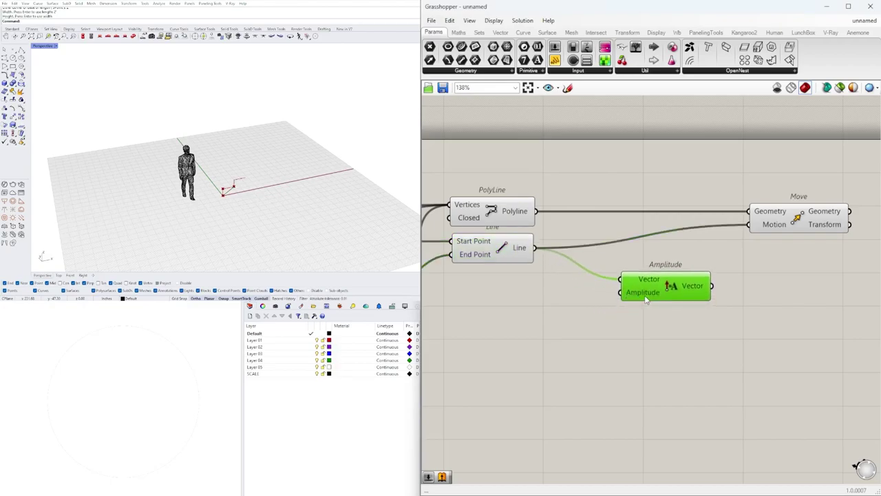
right_click_drag(536, 271, 535, 268)
right_click_drag(722, 281, 665, 284)
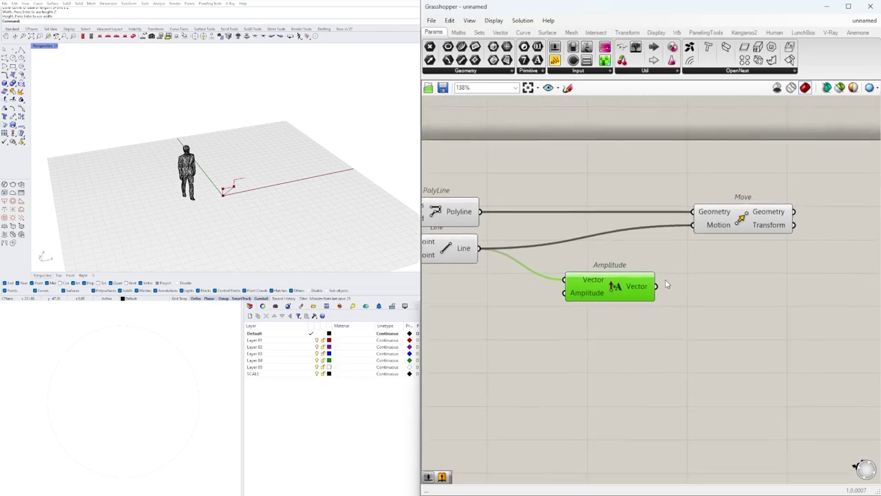
left_click_drag(657, 288, 696, 234)
Step: Connect the Line to Amplitude's Amplitude input and select the last Move to check the copied tread
right_click_drag(613, 286, 680, 284)
left_click_drag(680, 284, 653, 297)
left_click_drag(546, 250, 606, 304)
scroll(322, 206, "up", 3)
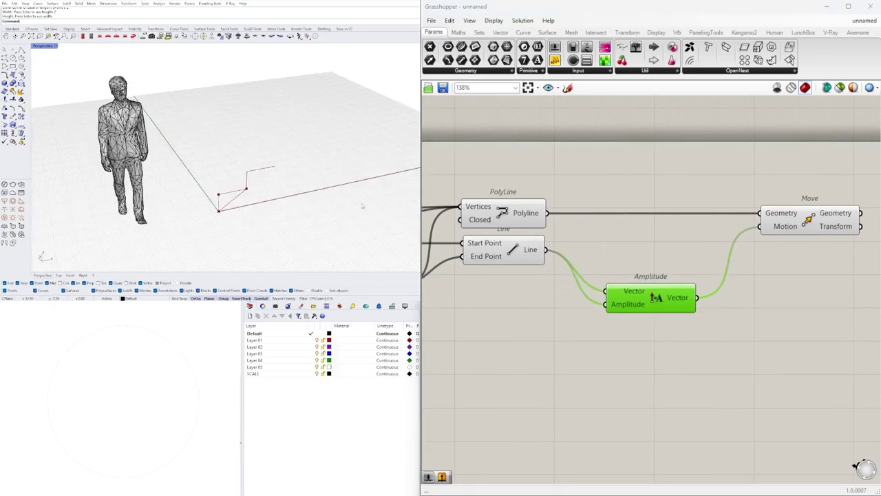
left_click(807, 222)
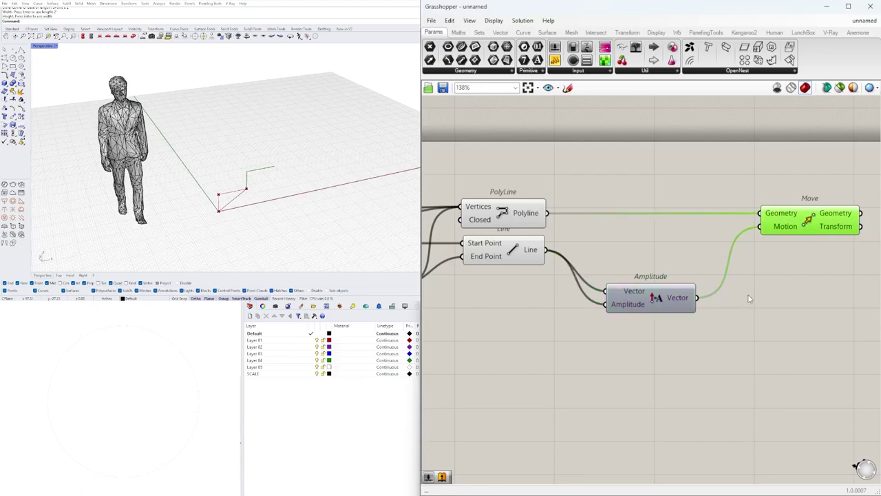
Step: Shift the Amplitude and last Move components to the right to free space beside the Line
scroll(750, 292, "down", 3)
left_click_drag(680, 296, 714, 270)
left_click_drag(770, 242, 807, 242)
Step: Add a Series component below and left of Amplitude, and connect the Line to its Step input
double_click(681, 309)
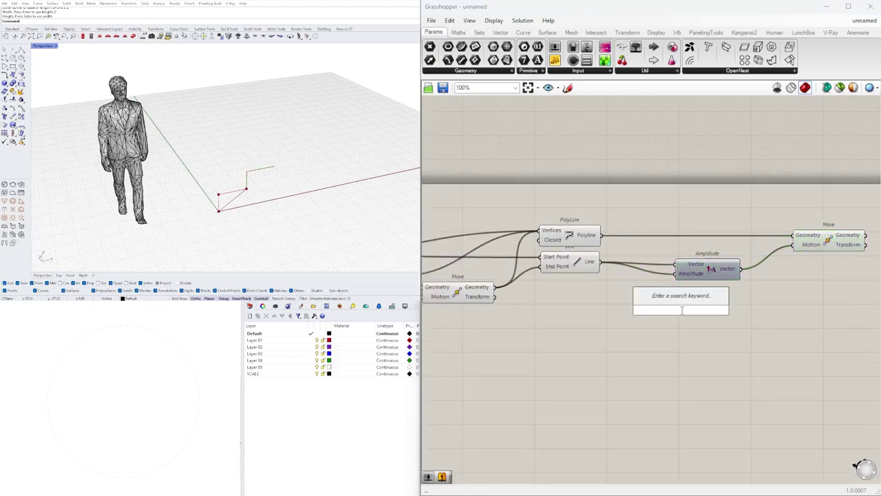
type("SER")
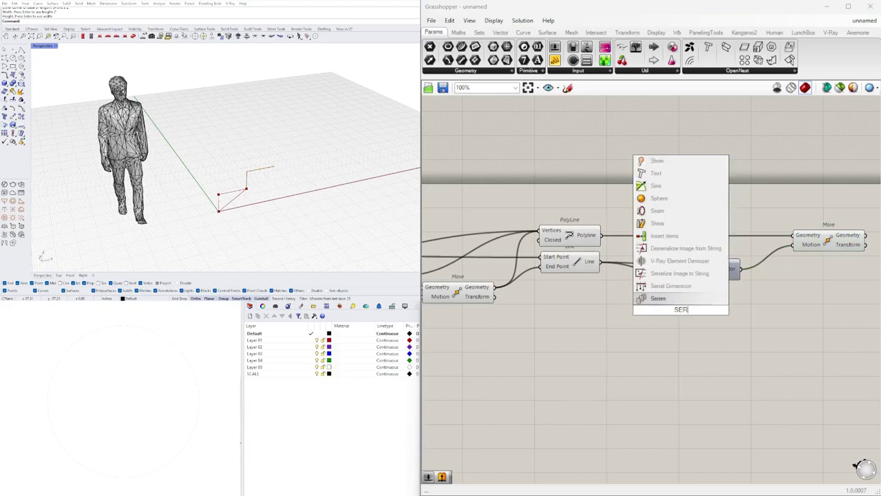
left_click(688, 299)
right_click_drag(691, 330, 625, 228)
left_click_drag(613, 218, 618, 232)
right_click_drag(606, 193, 616, 251)
left_click(617, 255)
left_click_drag(548, 216, 599, 274)
Step: Add a number slider with the value 5 and connect it to the Series Count input
right_click_drag(507, 310, 590, 324)
double_click(563, 336)
type("5")
key("Return")
scroll(606, 324, "up", 1)
left_click_drag(610, 311, 687, 284)
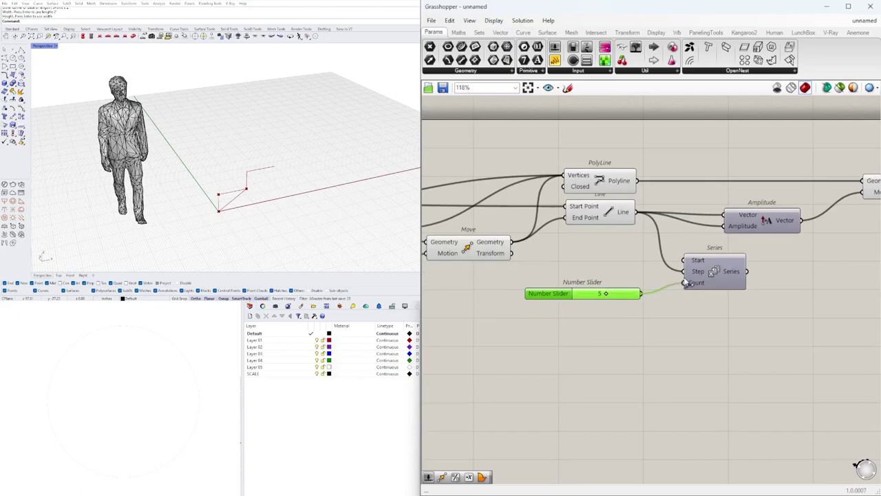
left_click_drag(632, 297, 655, 293)
Step: Shift Amplitude to the right and connect the Series output to its Amplitude input in place of the Line
right_click_drag(739, 292, 632, 295)
left_click_drag(671, 226, 706, 224)
mouse_move(625, 279)
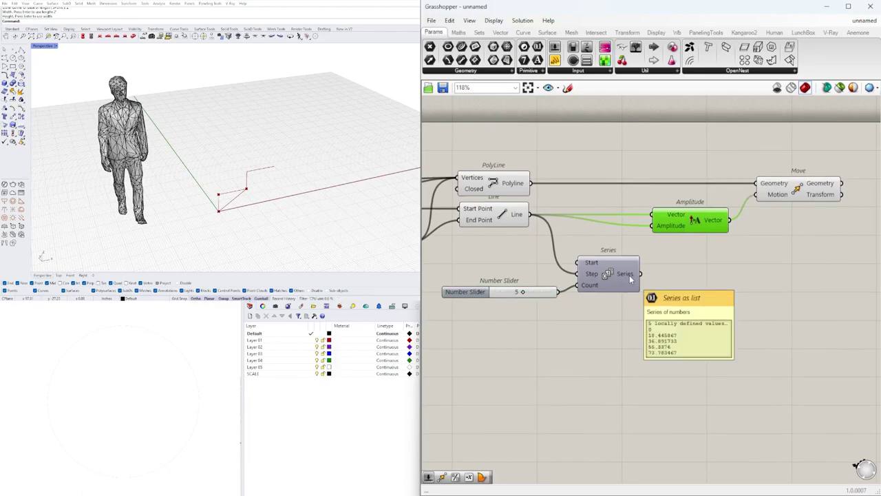
mouse_move(590, 275)
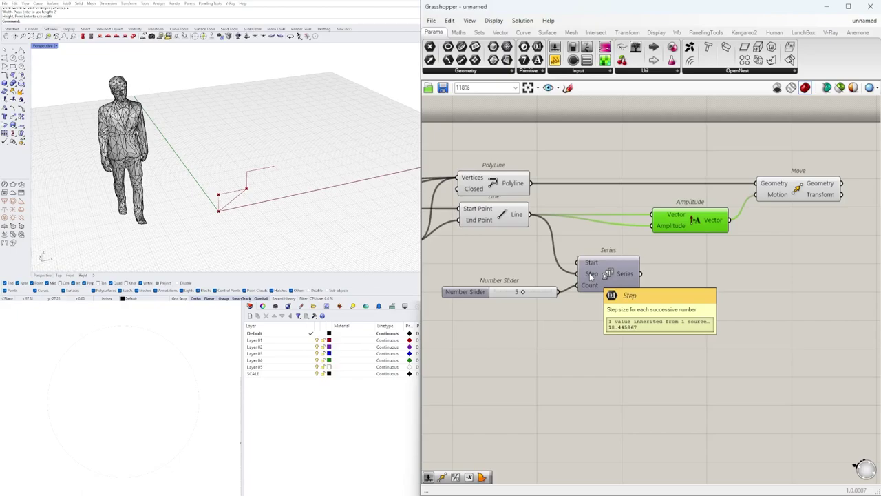
left_click_drag(640, 273, 653, 226)
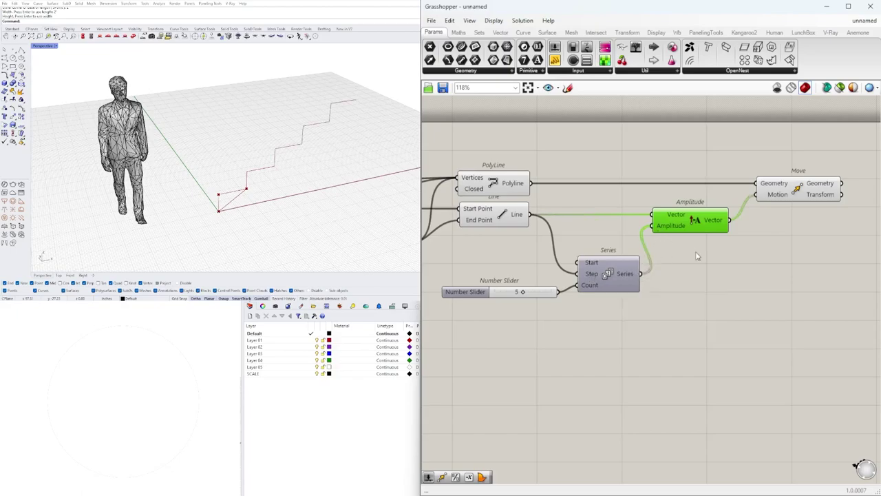
Step: Space the Amplitude and last Move components farther right on the canvas, placing the Move slightly above Amplitude
right_click_drag(755, 241, 617, 264)
left_click_drag(652, 210, 670, 206)
scroll(642, 252, "down", 3)
right_click_drag(606, 285, 662, 285)
left_click_drag(752, 290, 662, 218)
left_click_drag(640, 249, 674, 249)
left_click(728, 248)
left_click_drag(749, 220, 750, 225)
left_click_drag(750, 225, 749, 229)
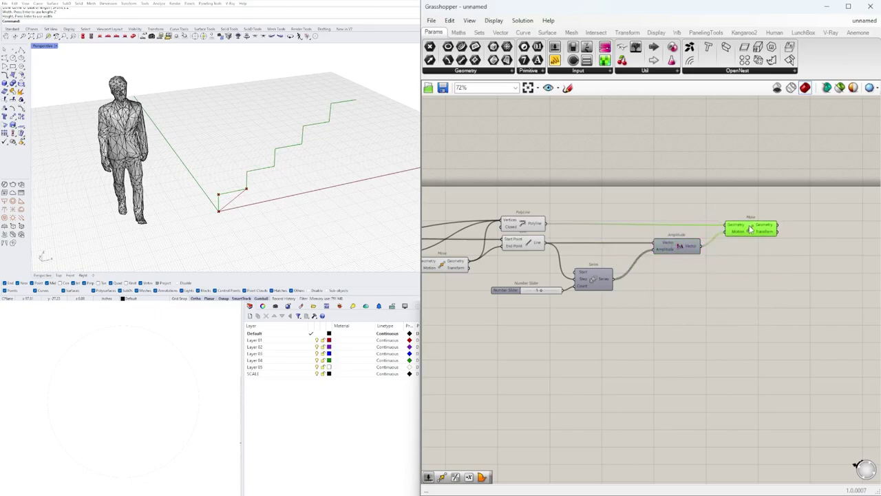
Step: Move the Series component and its number slider together slightly upward on the canvas
left_click(678, 293)
right_click_drag(628, 313, 689, 314)
scroll(686, 310, "up", 2)
left_click_drag(646, 322, 571, 270)
left_click(639, 301)
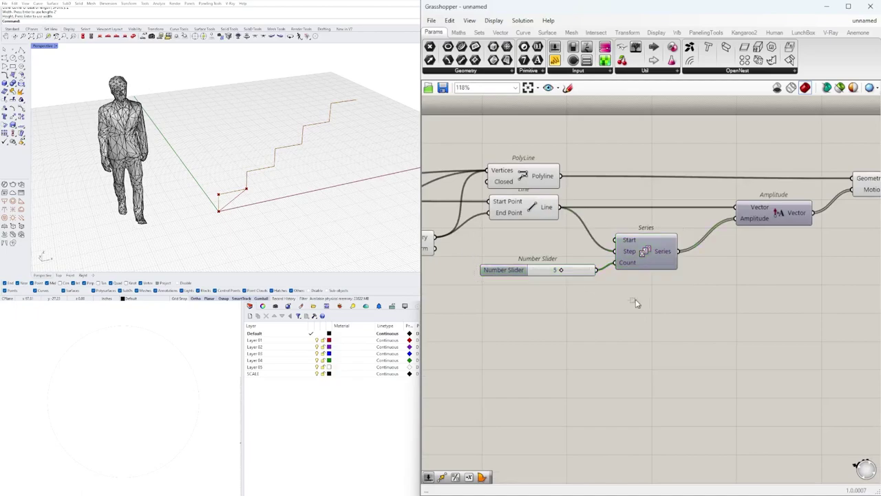
Step: Set the Series Count number slider to 10
scroll(566, 296, "up", 6)
scroll(301, 152, "down", 10)
right_click_drag(301, 152, 275, 178, "shift")
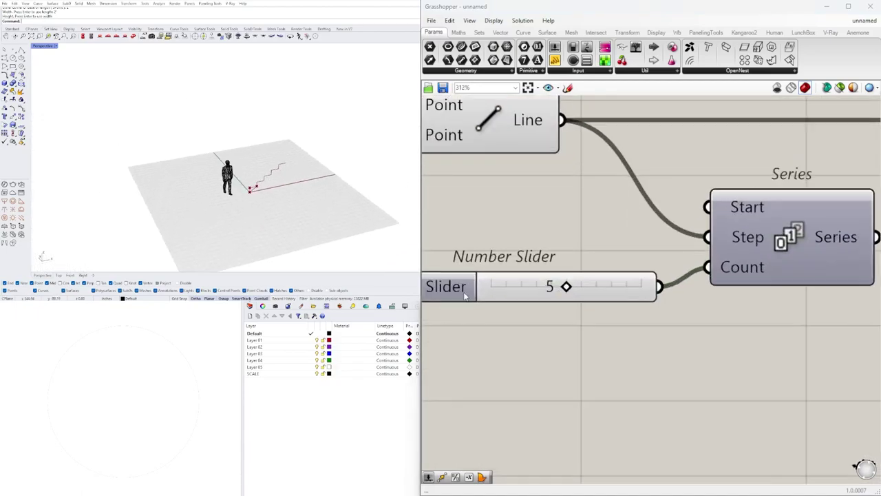
left_click_drag(566, 286, 634, 285)
scroll(633, 286, "down", 5)
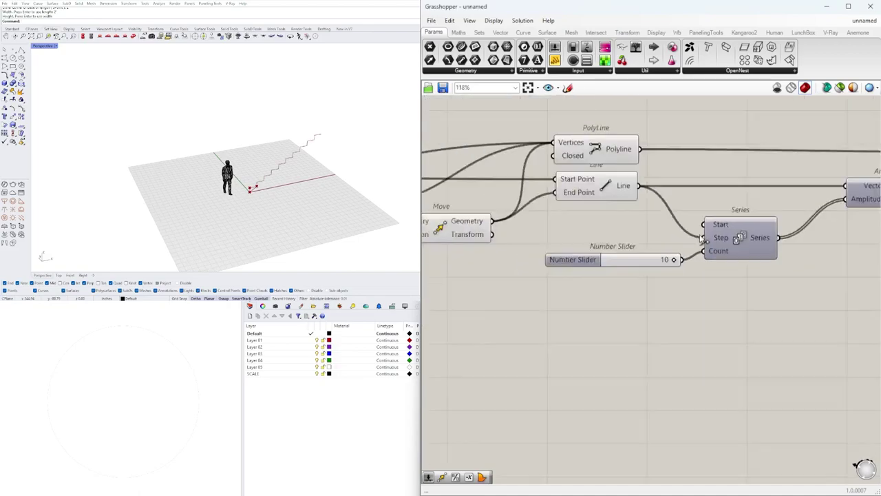
Step: Review the chain from the Line and count slider to the last Move by selecting its components
scroll(565, 226, "up", 2)
left_click(566, 227)
right_click_drag(565, 226, 529, 226)
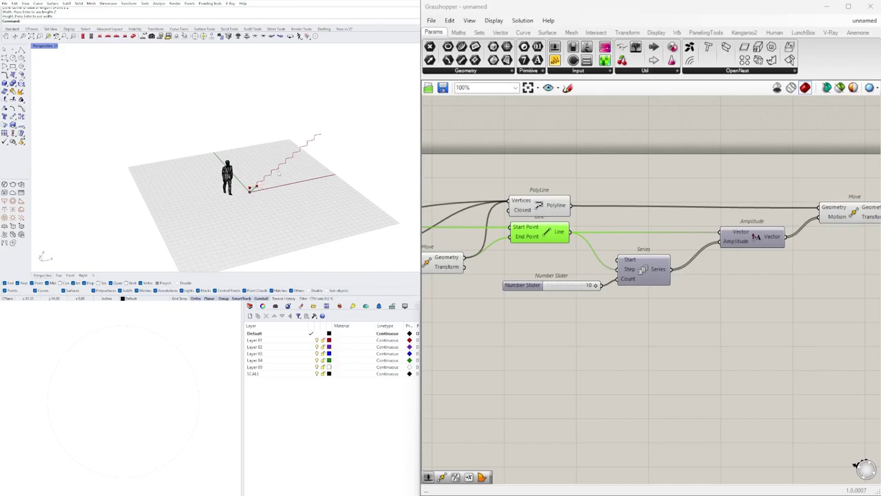
left_click(569, 285)
right_click_drag(799, 248, 710, 250)
left_click(797, 213)
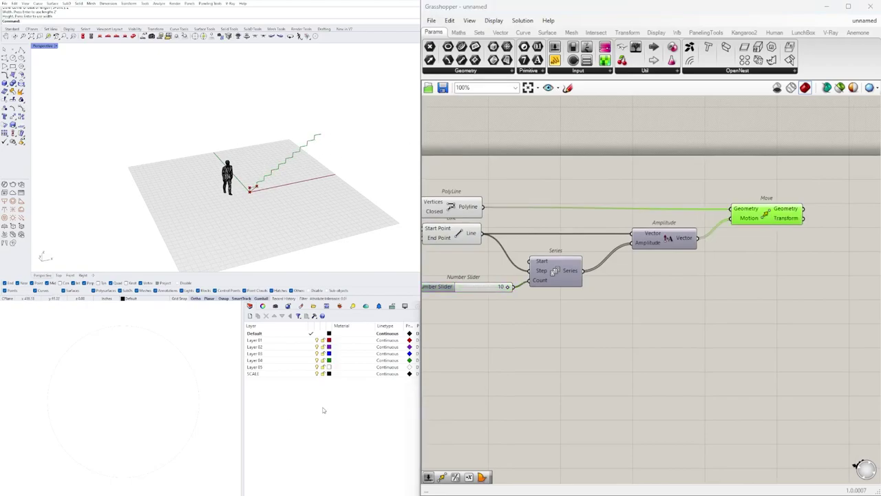
right_click_drag(719, 219, 625, 222)
left_click_drag(653, 222, 658, 220)
left_click(689, 251)
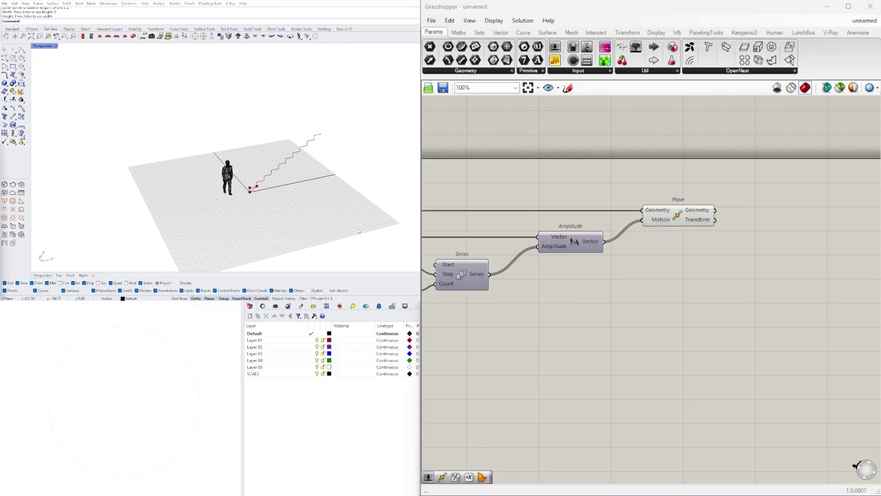
Step: Select the last Move and examine its repeated tread profile in the Rhino viewport
scroll(661, 306, "down", 4)
right_click_drag(641, 299, 745, 263)
left_click(770, 231)
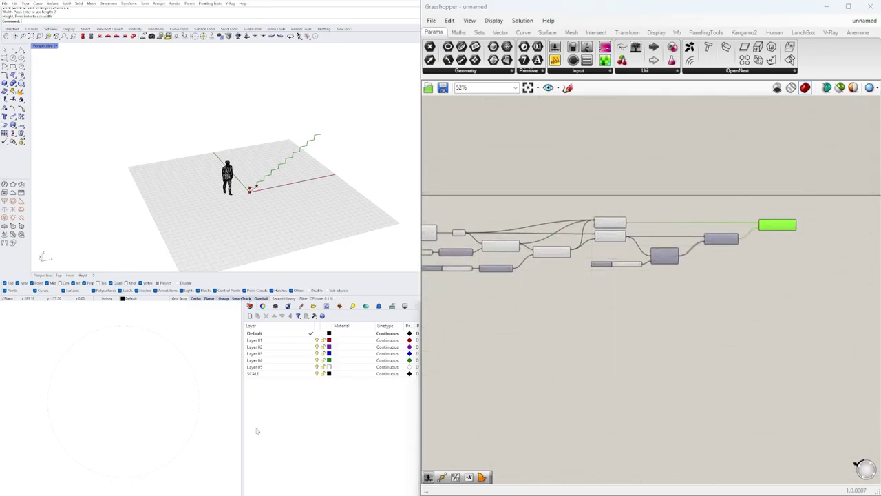
scroll(320, 147, "up", 3)
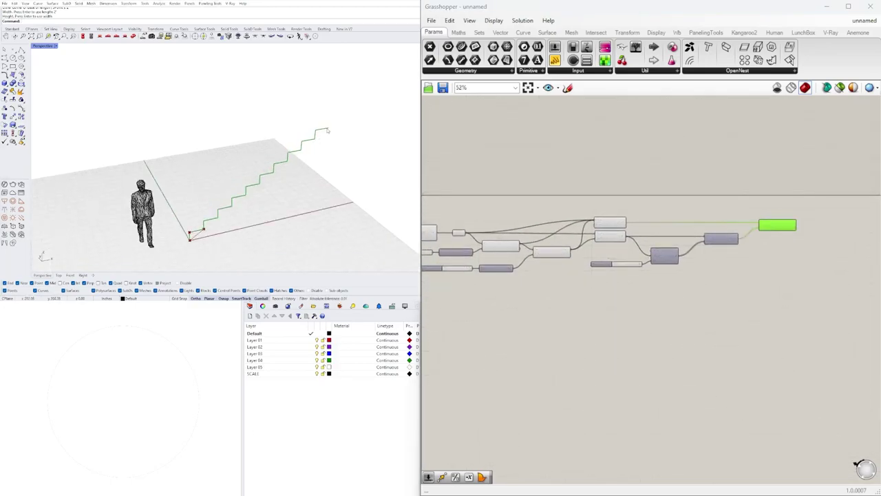
left_click(712, 314)
right_click_drag(715, 315, 594, 310)
left_click(663, 224)
right_click_drag(238, 189, 311, 141)
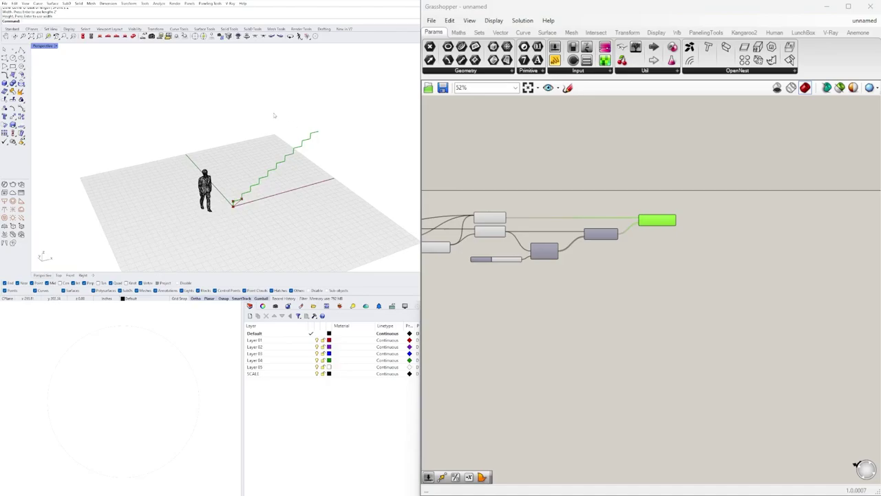
Step: Add a Join Curves component to the right of the last Move
scroll(640, 265, "up", 3)
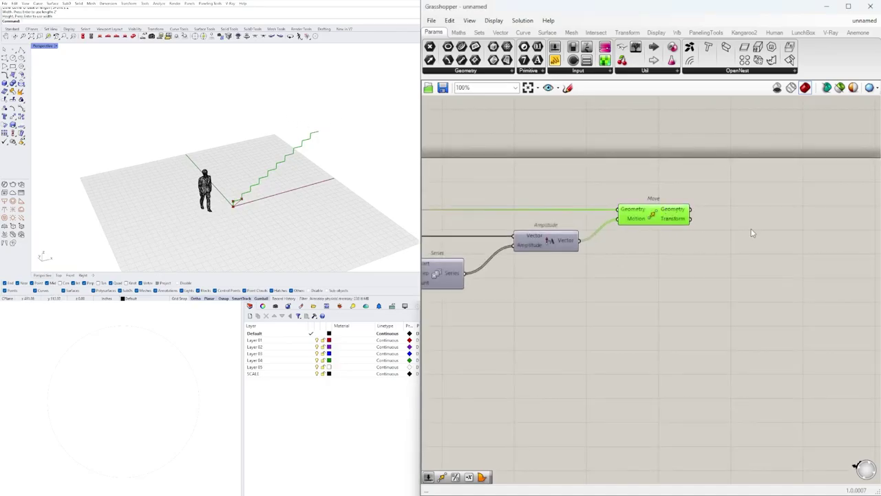
left_click(747, 233)
left_click(674, 217)
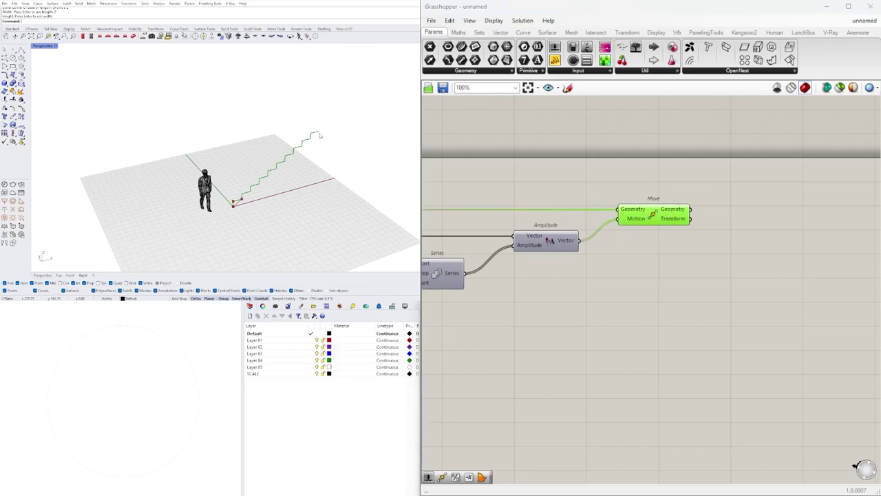
double_click(755, 224)
type("JOIN")
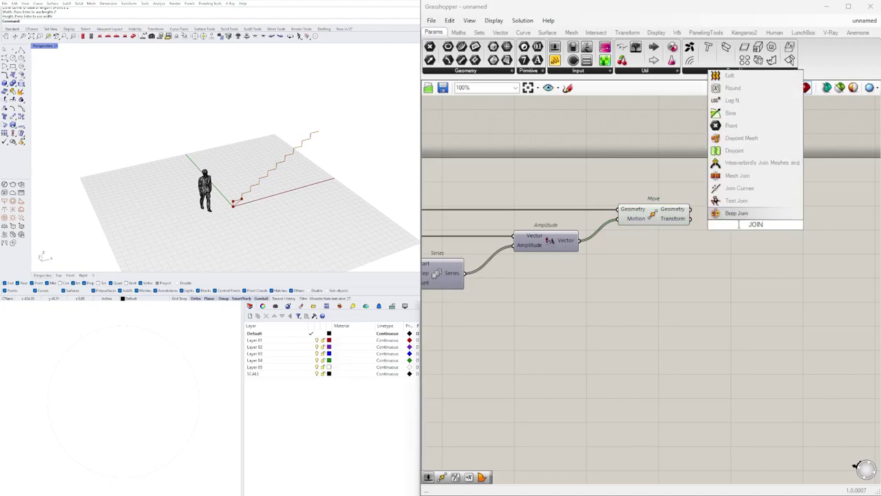
left_click(719, 188)
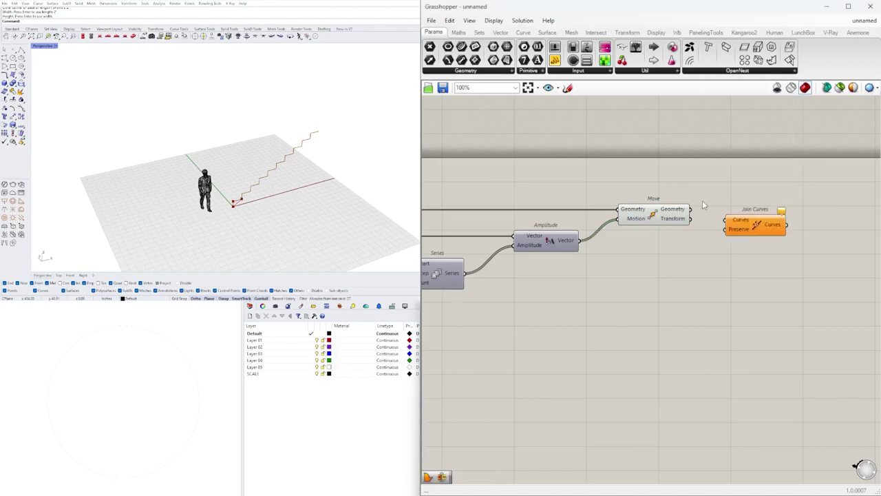
Step: Connect the last Move's Geometry output to the Join Curves component's Curves input and align the two components
left_click_drag(692, 209, 727, 219)
left_click_drag(750, 226, 733, 214)
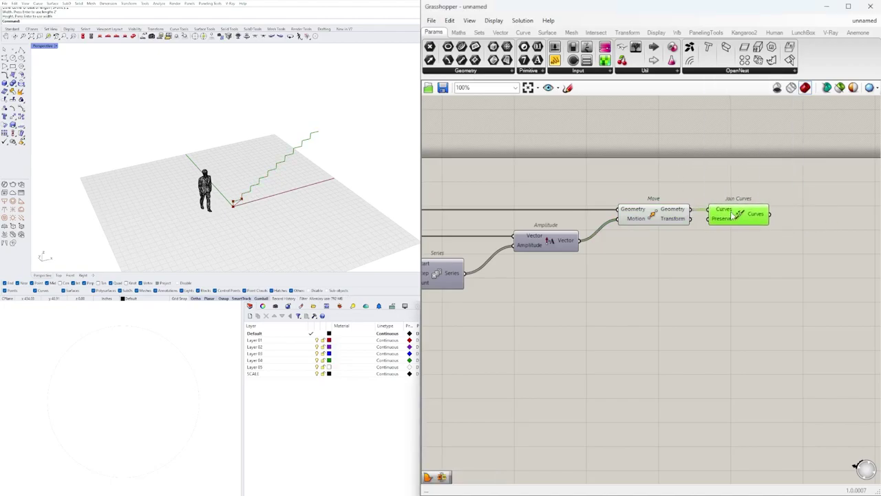
mouse_move(755, 218)
left_click_drag(755, 216, 769, 216)
Step: Add an Extrude component and connect the Join Curves output to its Base input
right_click_drag(837, 216, 715, 216)
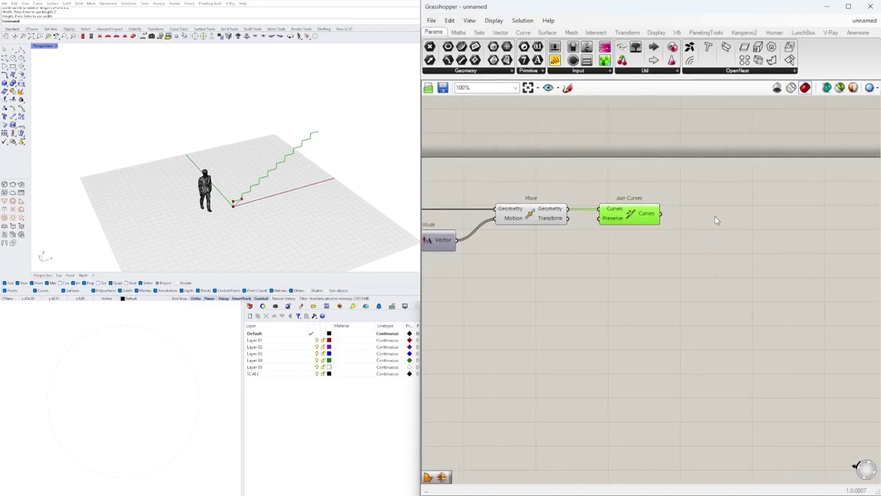
double_click(715, 216)
type("Extrude")
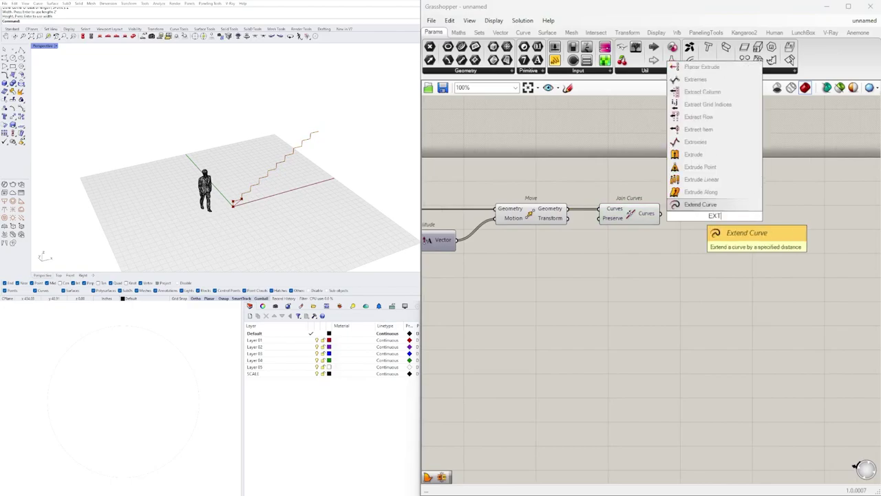
key("Return")
left_click_drag(659, 213, 723, 239)
Step: Add a Unit Y component and connect its Unit vector output to the Extrude component's Direction input
left_click(630, 263)
double_click(632, 264)
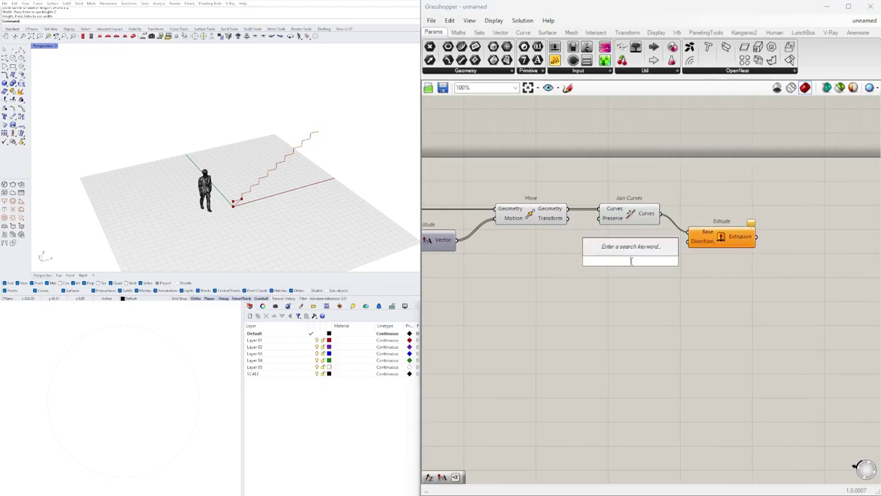
type("y")
key("Return")
left_click_drag(639, 250, 716, 254)
Step: Add a number slider with the value 48 and connect it to the Unit Y Factor input
left_click(564, 301)
right_click_drag(549, 300, 683, 298)
double_click(615, 295)
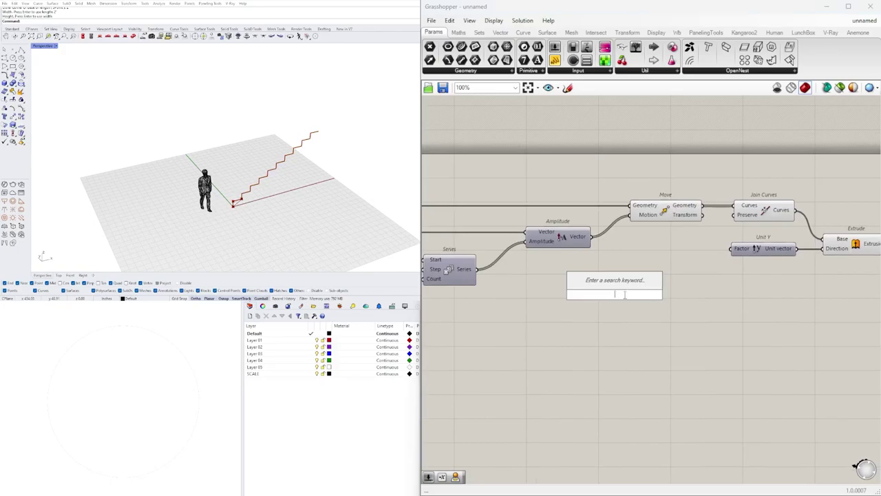
type("48")
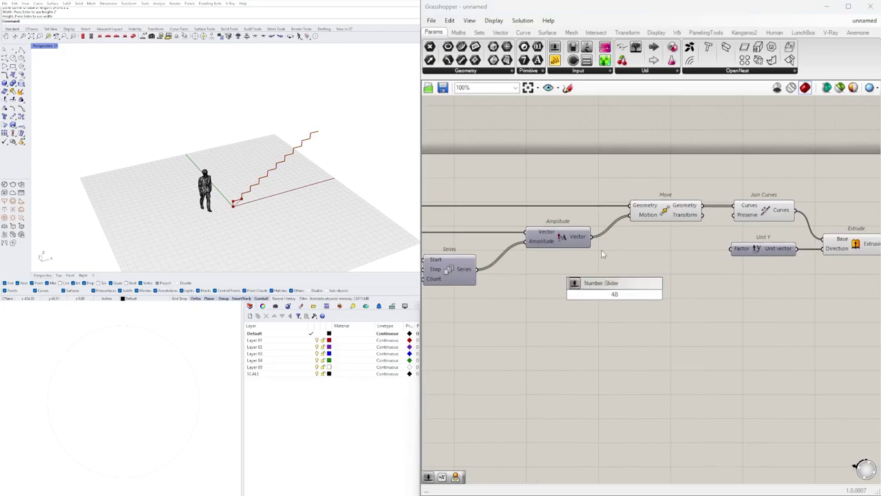
key("Return")
left_click_drag(580, 292, 628, 257)
left_click_drag(722, 256, 705, 249)
left_click(733, 294)
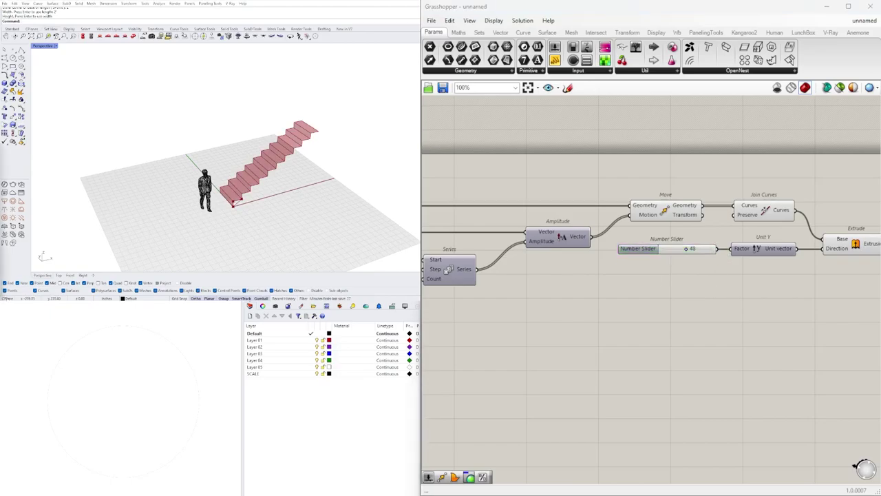
Step: Vary the Unit Y slider to test the stair width and restore it to 48
scroll(685, 247, "up", 5)
left_click_drag(686, 242, 716, 242)
double_click(715, 237)
type("48")
key("Return")
scroll(648, 331, "down", 5)
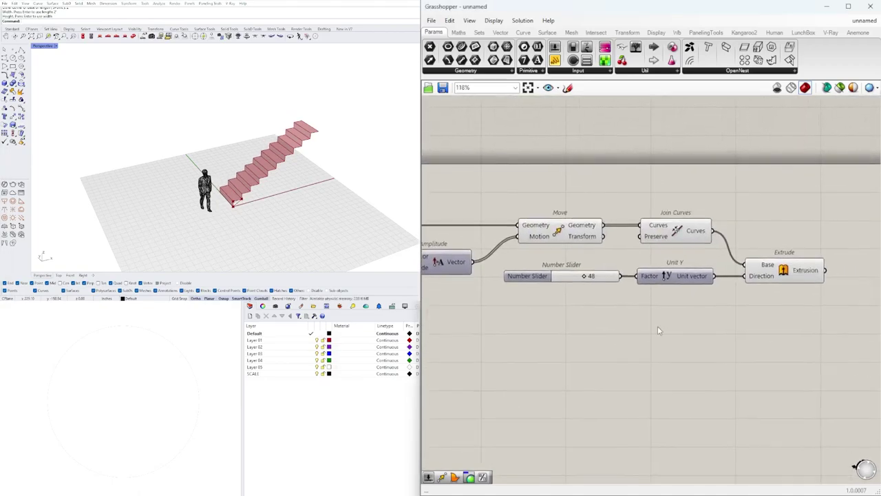
Step: Set the Series Count number slider to 8
scroll(699, 310, "down", 2)
left_click(773, 288)
right_click_drag(594, 330, 730, 320)
scroll(798, 281, "down", 2)
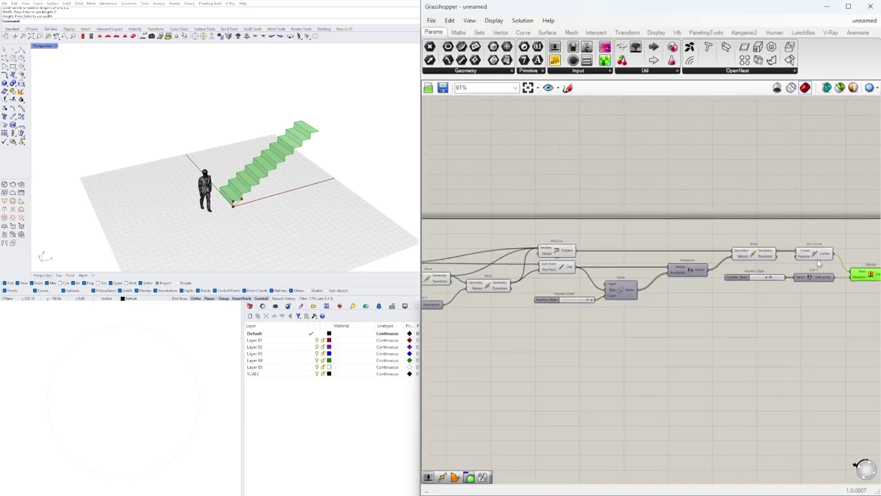
left_click(816, 256)
scroll(750, 303, "up", 5)
scroll(730, 299, "up", 2)
left_click_drag(752, 311, 728, 329)
Step: Examine the extruded staircase in the Rhino perspective view along with the Join Curves component that feeds it
right_click_drag(103, 199, 105, 221)
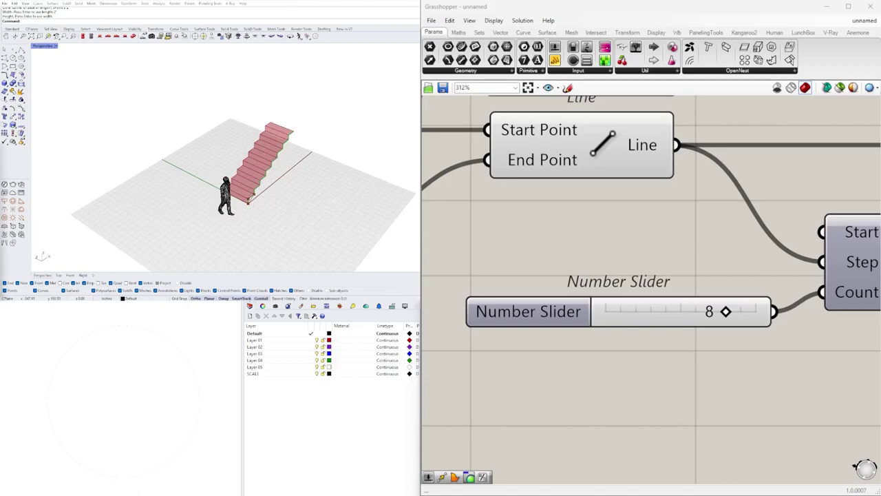
right_click_drag(318, 191, 295, 162)
scroll(709, 274, "down", 5)
right_click_drag(744, 301, 482, 306)
right_click_drag(751, 296, 602, 303)
left_click(647, 239)
left_click(671, 265)
scroll(243, 181, "up", 5)
scroll(264, 179, "down", 6)
scroll(307, 156, "up", 7)
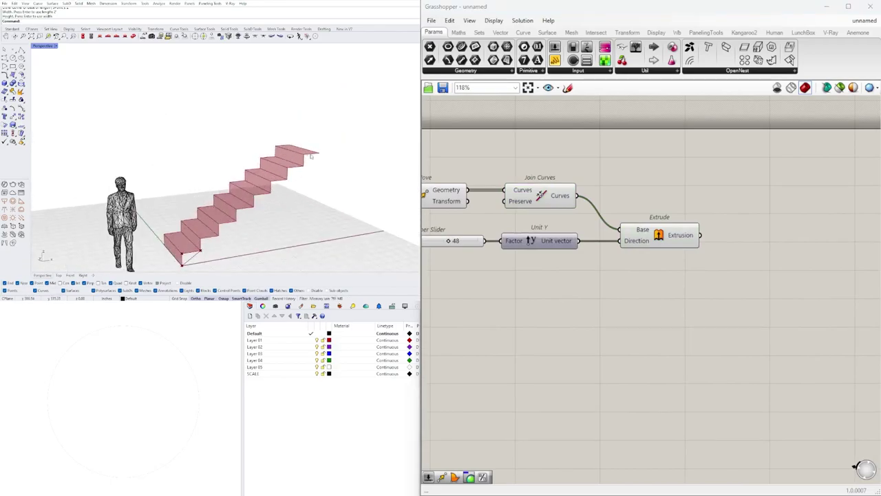
right_click_drag(608, 325, 728, 358)
left_click(675, 236)
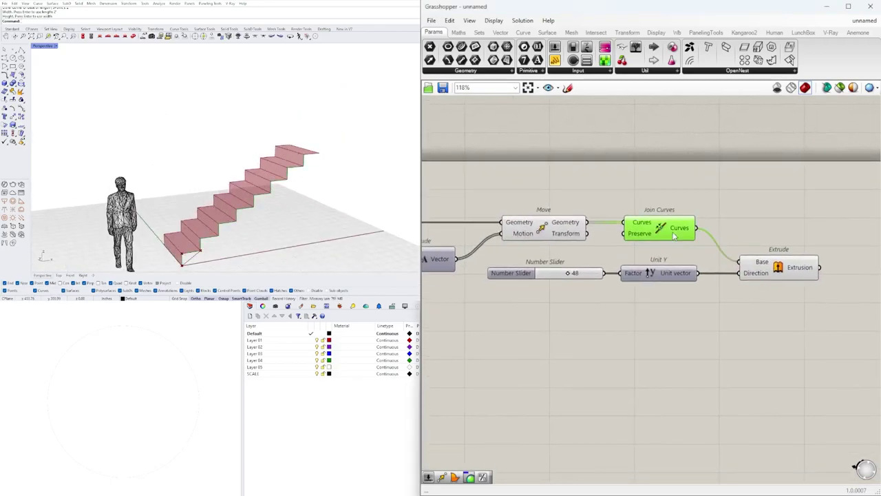
Step: Move the 48 slider, Unit Y and Extrude components lower to free space beside Join Curves
scroll(674, 330, "down", 2)
left_click_drag(681, 322, 453, 230)
left_click_drag(672, 242, 685, 278)
left_click(626, 227)
Step: Add an End Points component and connect the Join Curves output to its Curve input
left_click(597, 201)
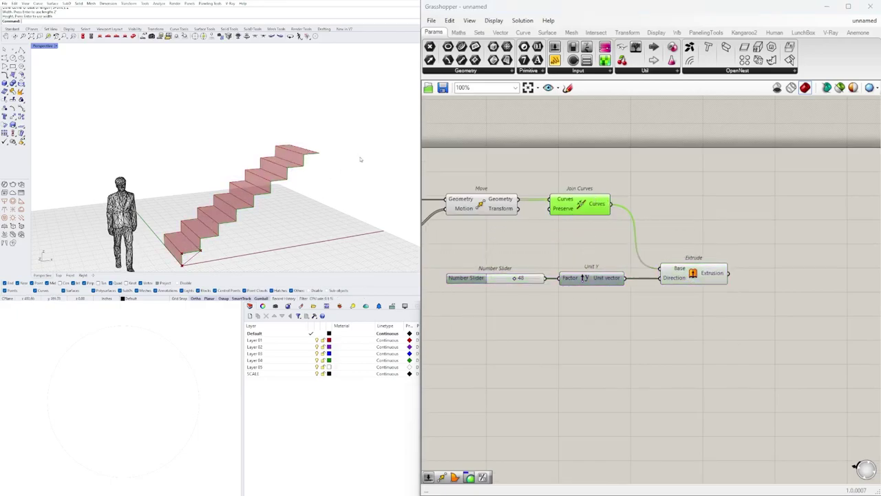
double_click(694, 216)
type("END")
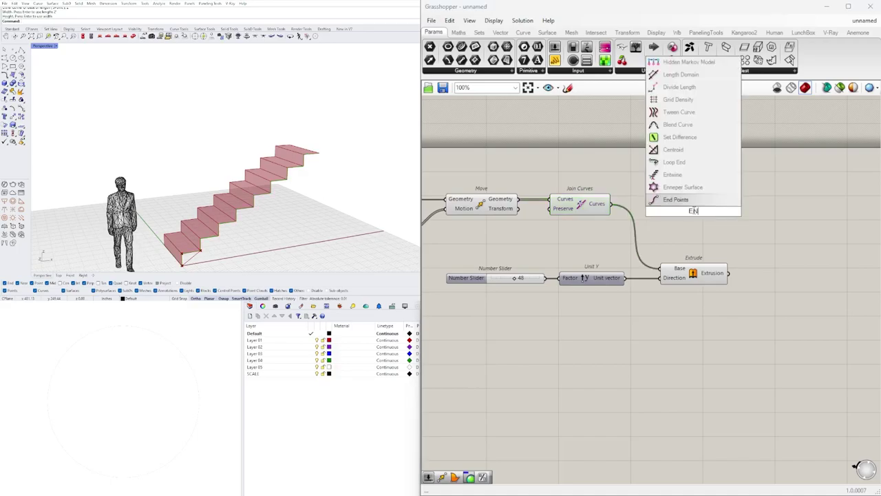
left_click(707, 204)
left_click_drag(612, 204, 675, 172)
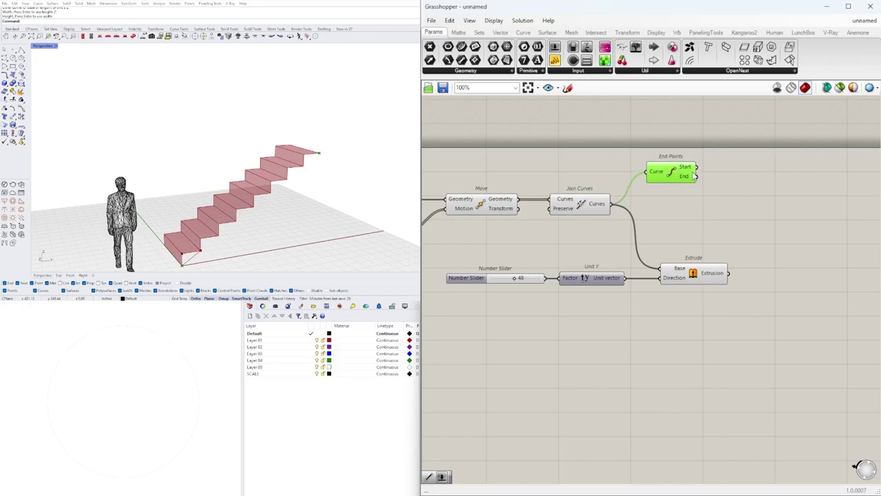
left_click(742, 186)
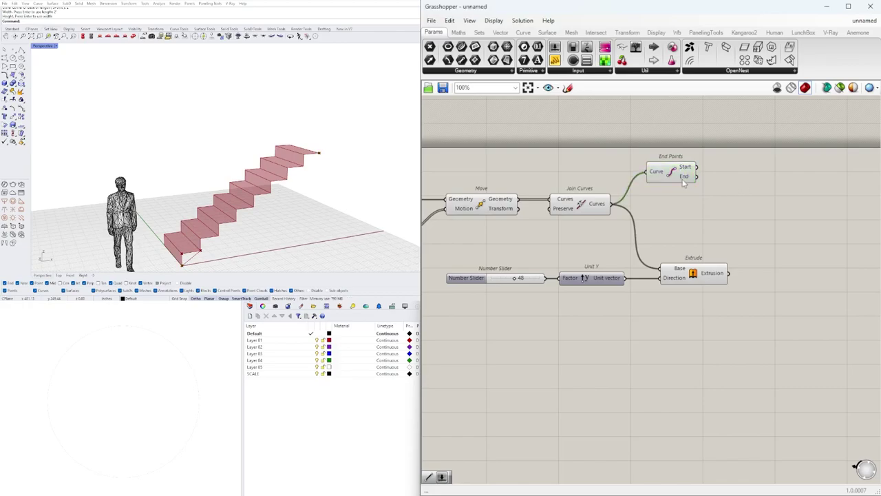
left_click(577, 210)
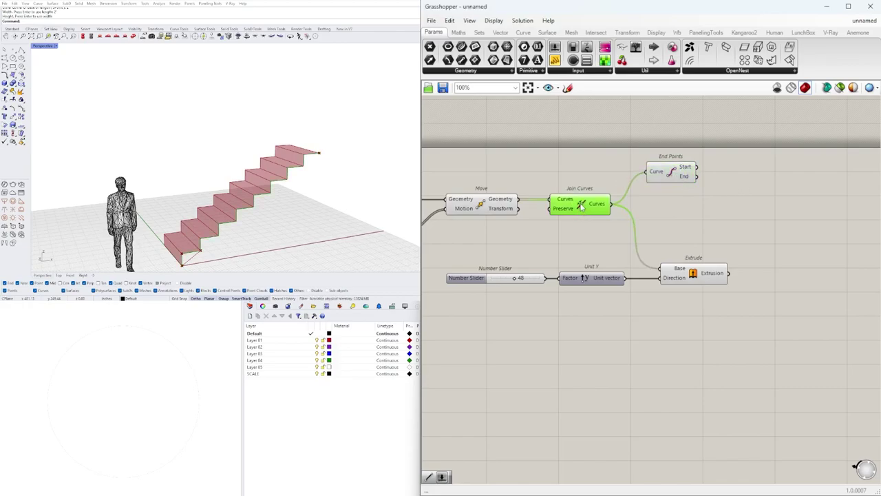
left_click(679, 171)
Step: Add a Move component after End Points and connect the End output to its Geometry input
right_click_drag(763, 181, 737, 182)
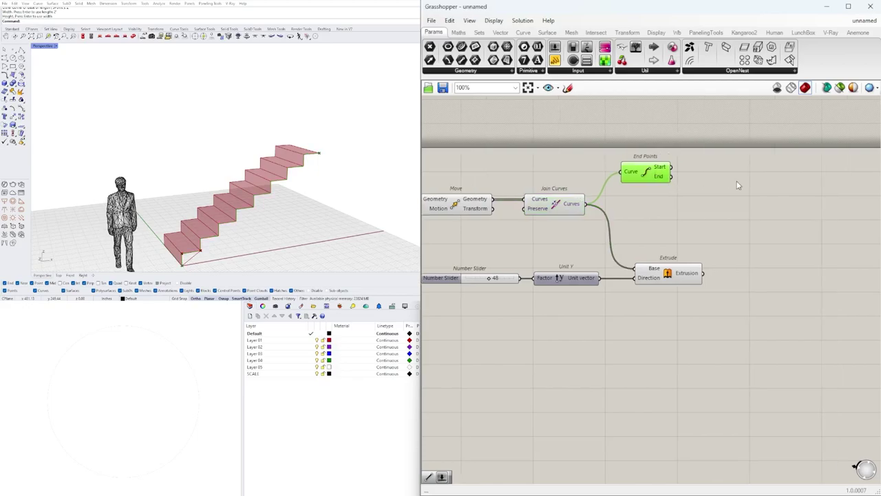
double_click(738, 182)
type("MOVE")
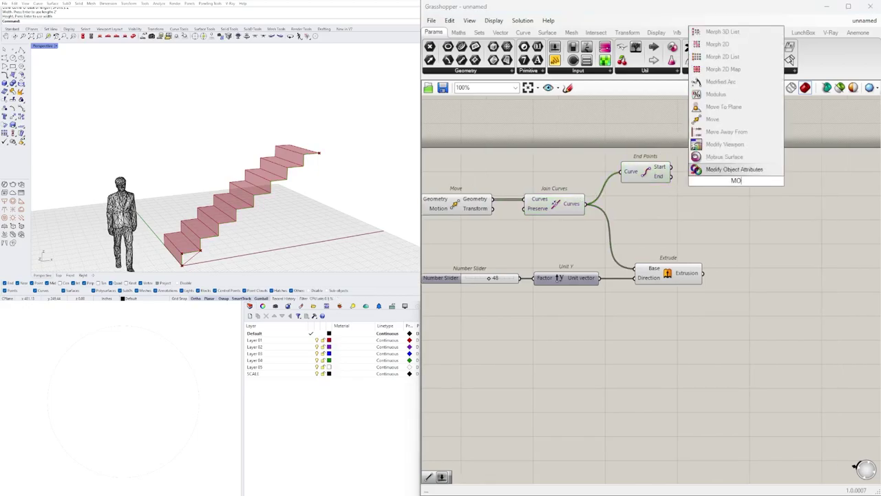
key("Return")
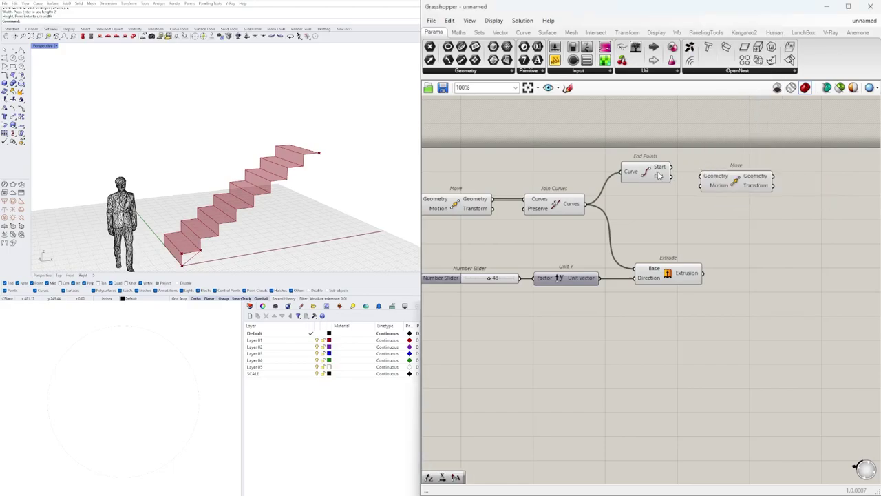
left_click(658, 170)
left_click_drag(672, 177, 771, 181)
Step: Add a Unit X component and connect its Unit vector output to the new Move's Motion input
double_click(692, 206)
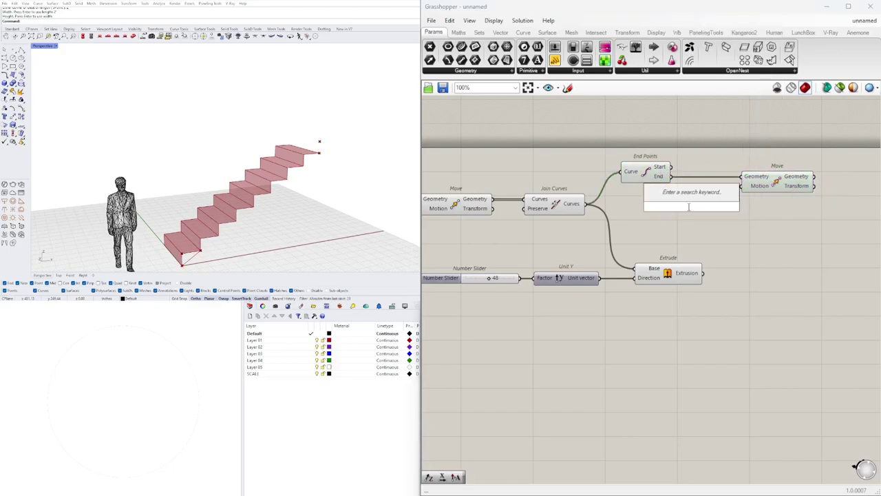
type("unit x")
key("Return")
left_click_drag(725, 206, 747, 198)
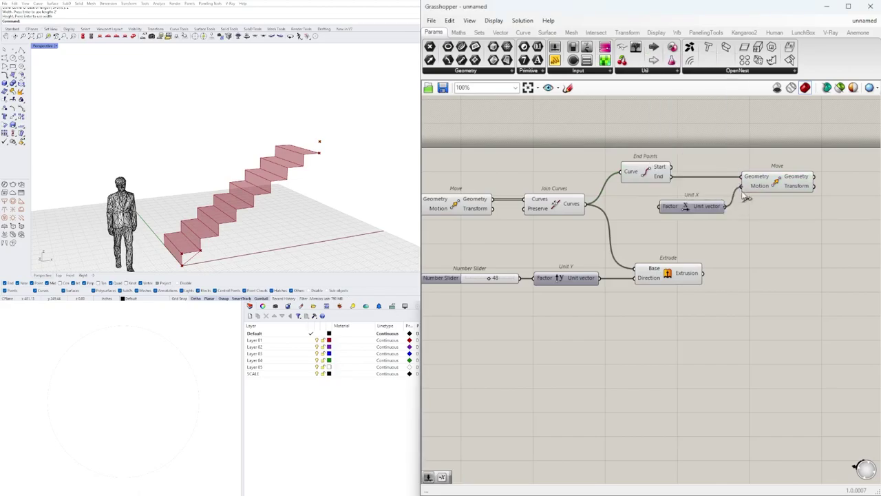
Step: Shift the Unit X and Move components farther from End Points to leave room for a slider
left_click_drag(771, 238, 702, 167)
left_click_drag(767, 185, 853, 184)
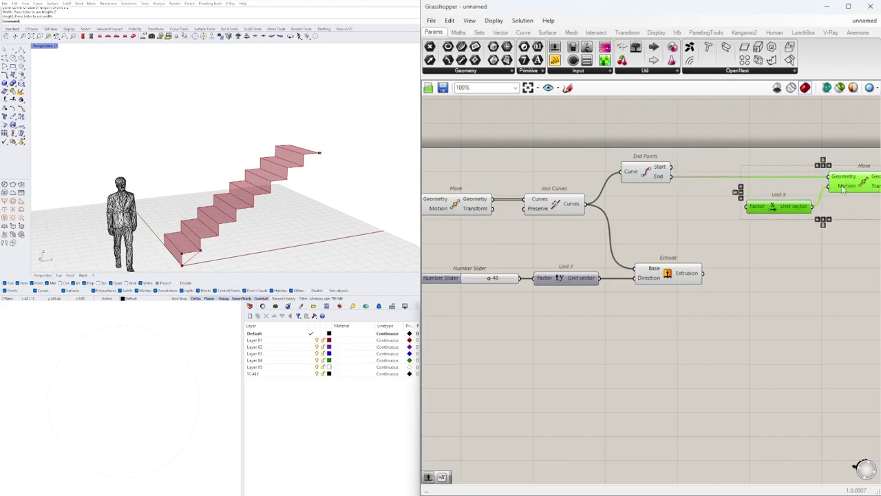
left_click(789, 255)
Step: Add a number slider with the value 60 and connect it to the Unit X Factor input
right_click_drag(788, 255, 738, 243)
double_click(626, 204)
type("60")
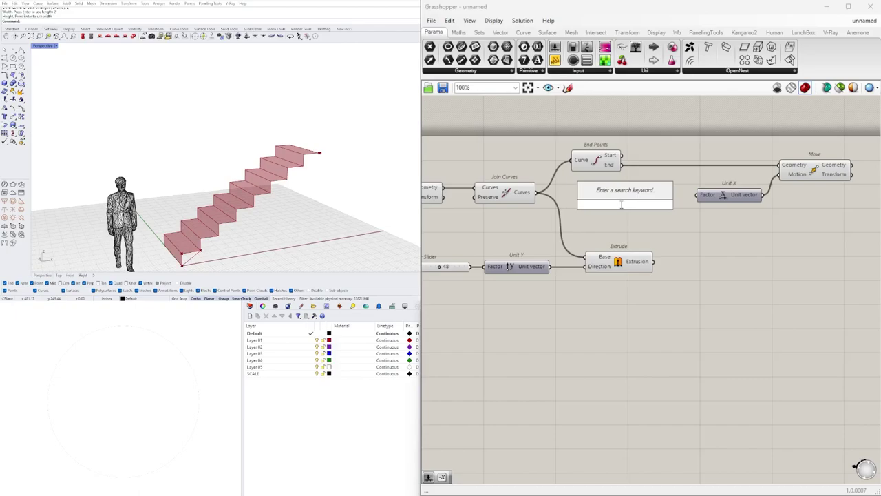
key("Return")
mouse_move(675, 203)
left_mouse_down()
mouse_move(701, 196)
mouse_move(672, 199)
left_mouse_up()
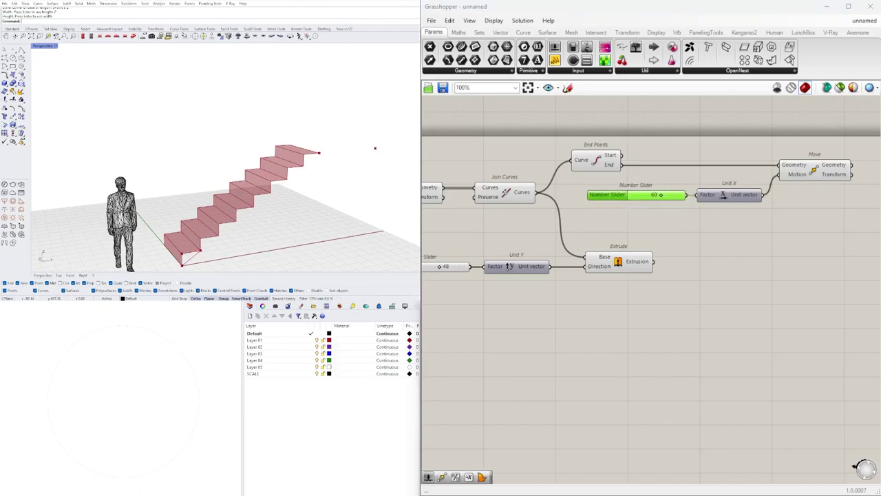
Step: Review how the stair's end point is offset by selecting the Move, End Points, Join Curves and Unit X components
left_click(823, 169)
left_click(611, 158)
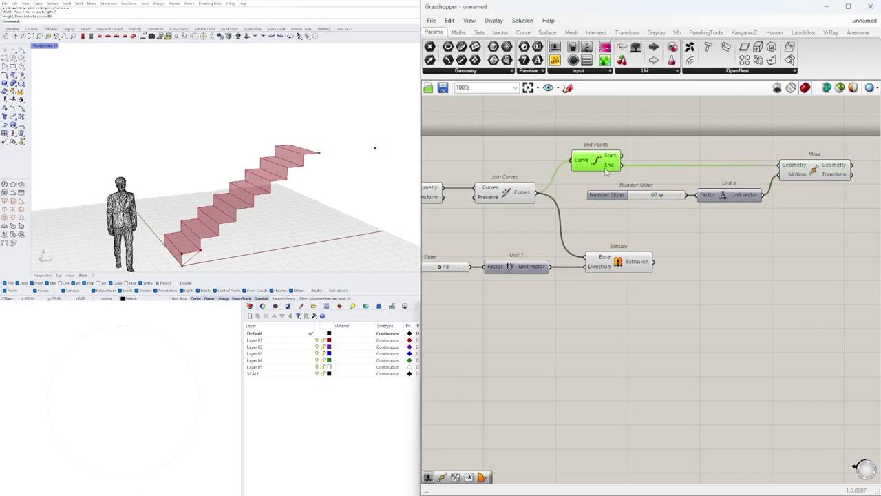
left_click(511, 195)
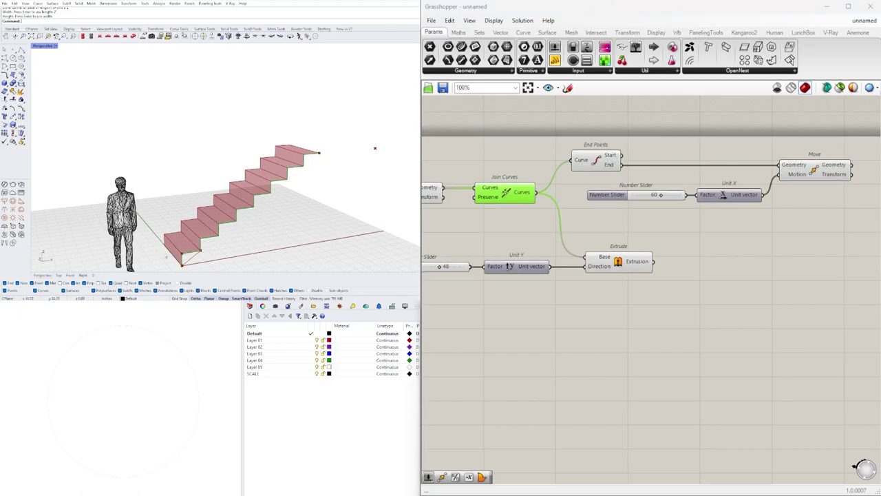
left_click(812, 179)
left_click(728, 201)
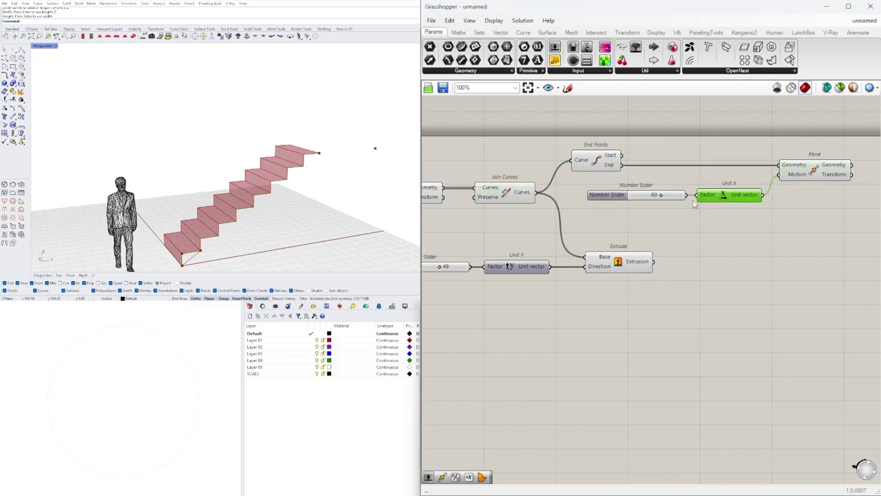
scroll(785, 234, "down", 3)
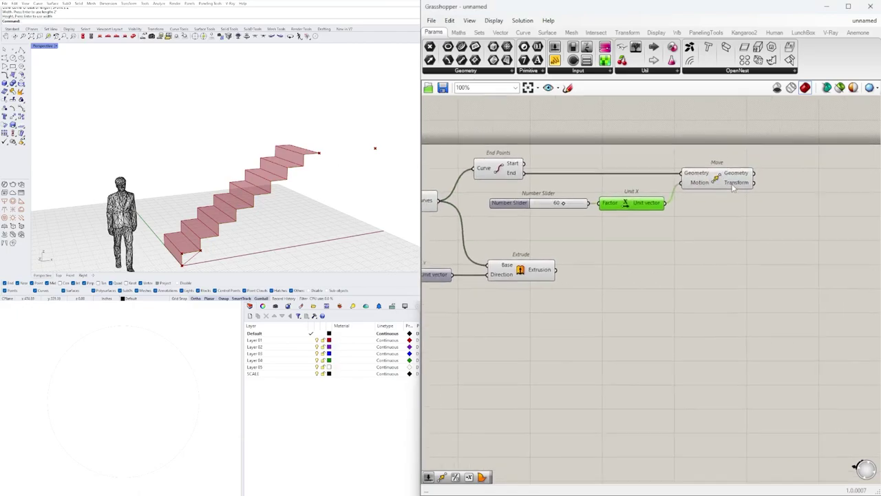
Step: Move the 60 slider, Unit X and Move components below the Extrude component
left_click_drag(779, 212, 613, 175)
left_click_drag(728, 179, 768, 280)
right_click_drag(768, 280, 672, 260)
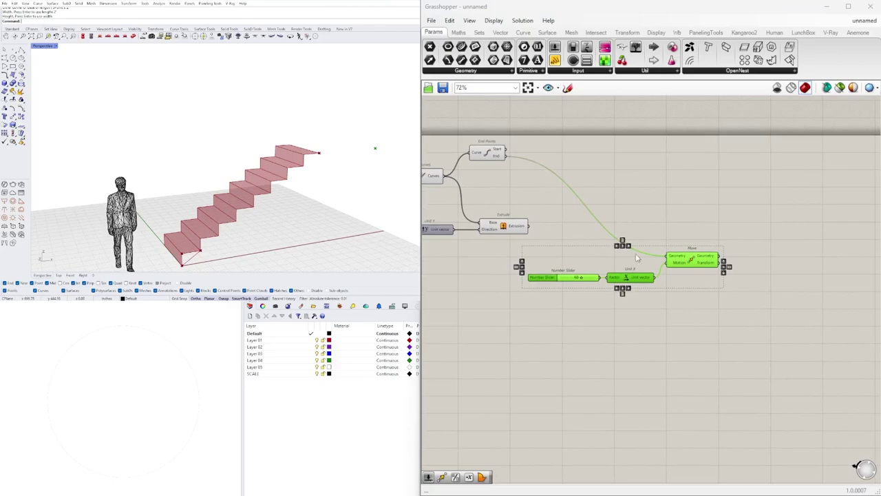
left_click(655, 204)
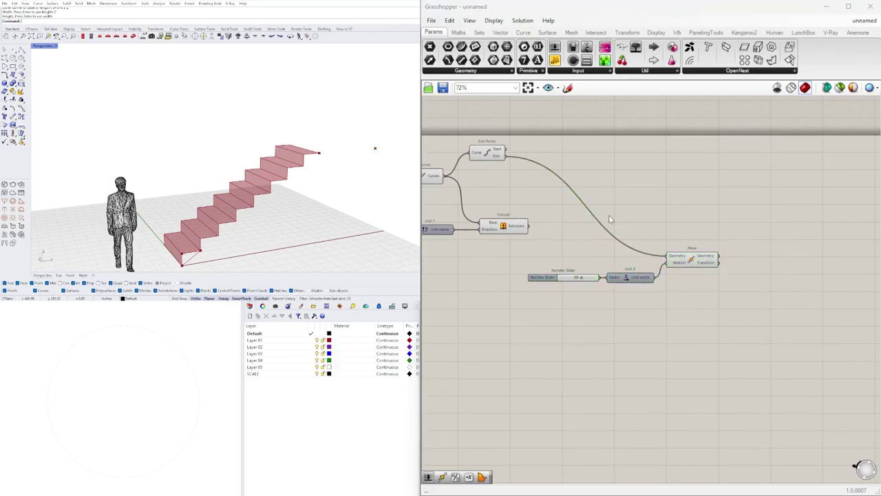
Step: Add a Line component with End Points' End output as Start Point and the last Move's Geometry as End Point
double_click(624, 181)
type("LINE")
left_click(599, 160)
left_click_drag(621, 181, 722, 207)
left_click(481, 153)
right_click_drag(526, 158, 485, 146)
left_click_drag(465, 146, 701, 230)
scroll(670, 239, "up", 3)
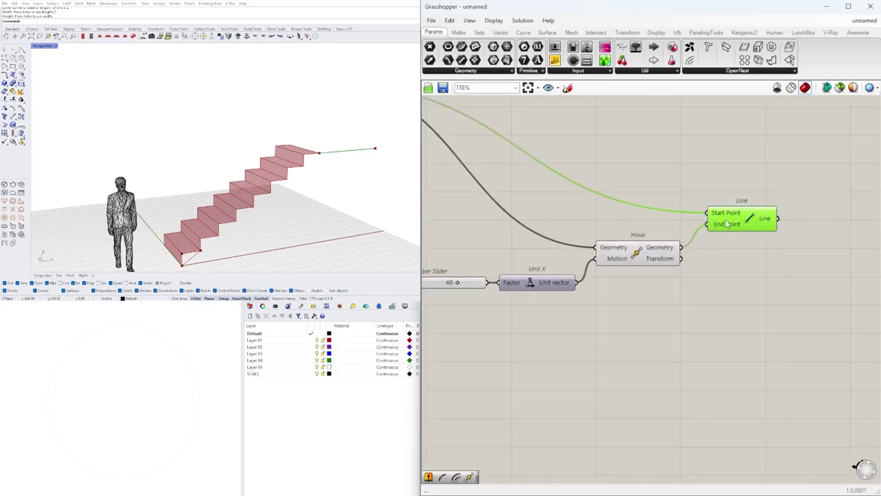
Step: Reposition the 60 slider, Unit X, Move and Line components as a group beside End Points, above the Extrude level
scroll(716, 231, "down", 2)
left_click_drag(760, 324, 490, 212)
right_click_drag(540, 229, 670, 263)
left_click_drag(777, 279, 718, 182)
left_click(818, 220)
right_click_drag(820, 220, 754, 235)
Step: Add an Extrude component beside the landing Line and connect Line's output to its Base input
left_click(741, 177)
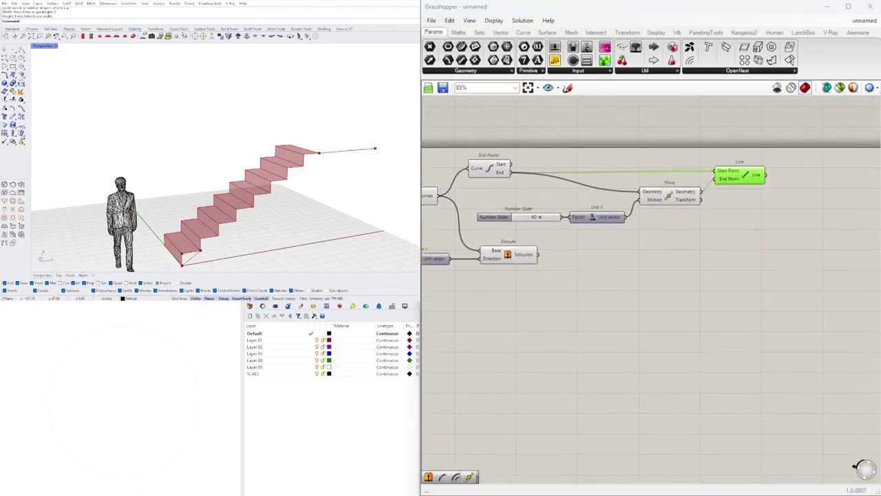
scroll(722, 219, "up", 3)
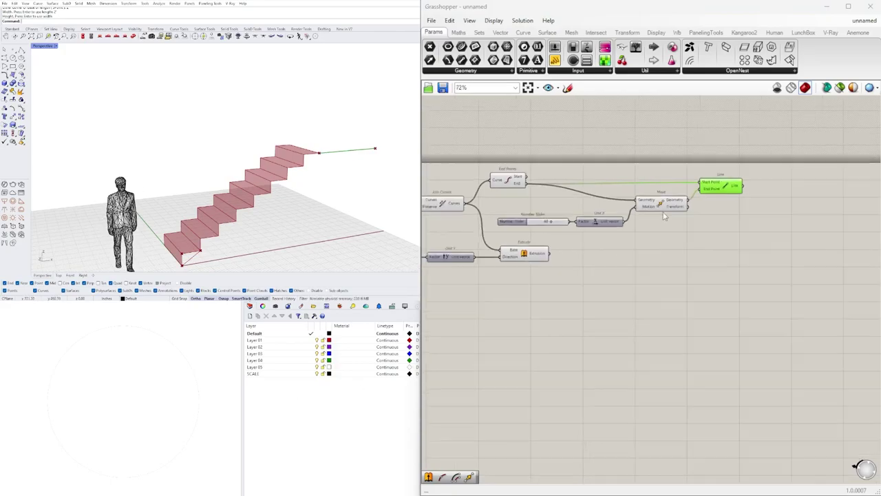
double_click(720, 219)
type("extrude")
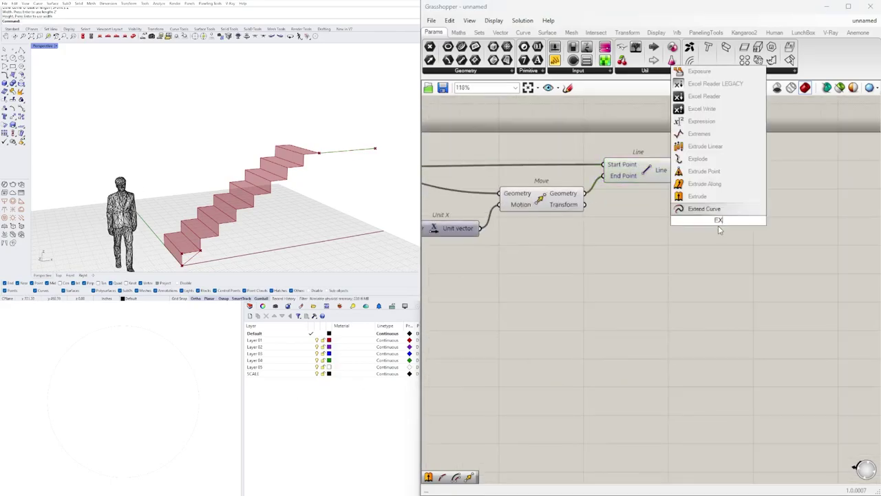
left_click(692, 207)
left_click_drag(677, 171, 774, 202)
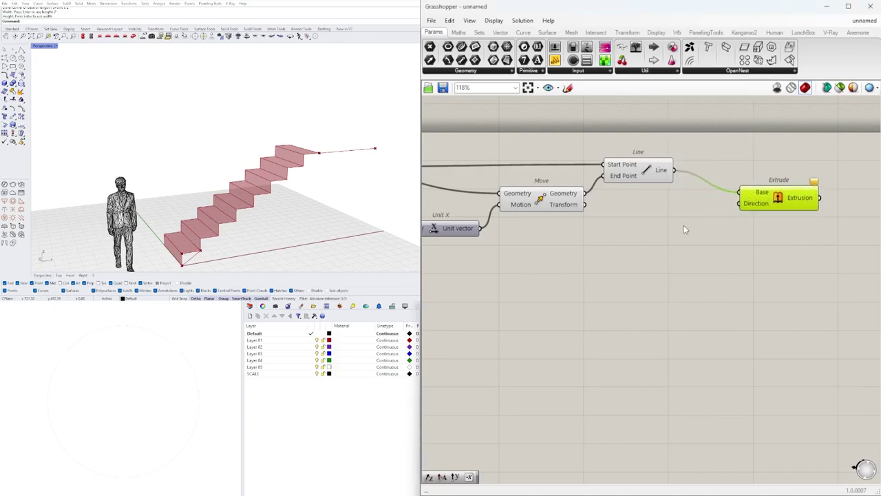
Step: Add a Unit Y component and connect its Unit vector to the Direction input of the landing's Extrude
double_click(686, 225)
type("y")
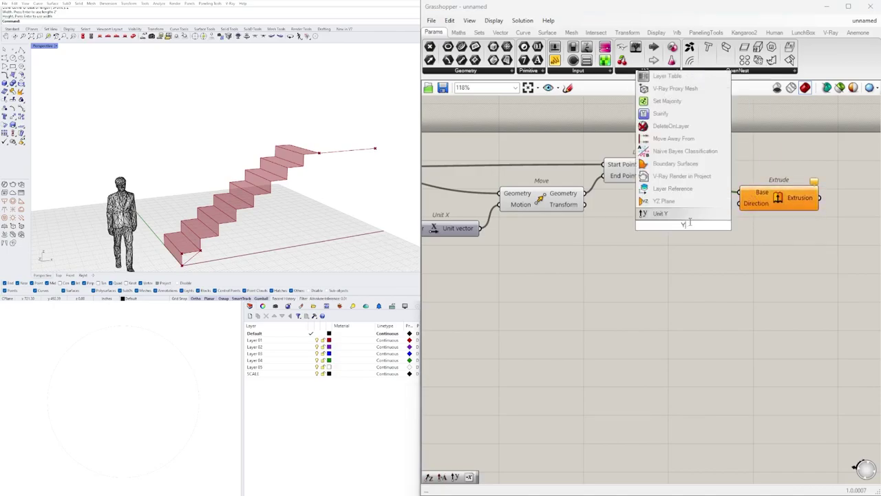
key("Return")
left_click_drag(722, 225, 741, 207)
left_click(708, 225)
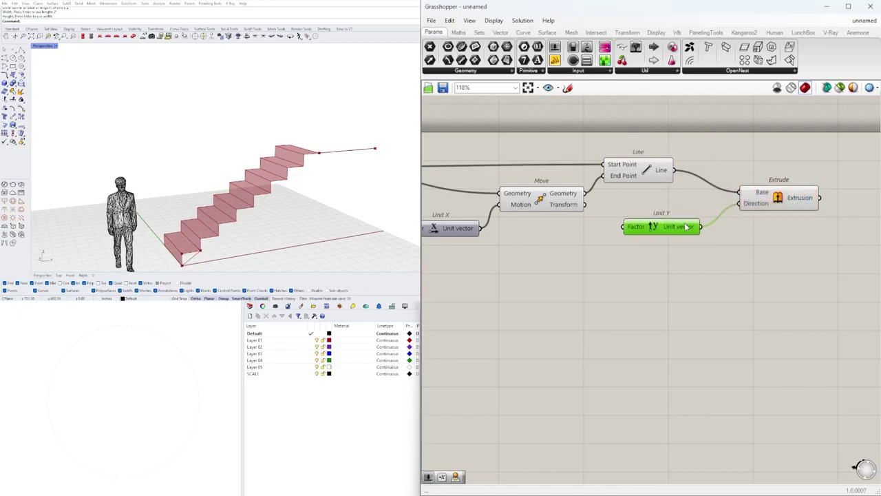
Step: Connect the stair-width slider that drives the stair Extrude to the Factor input of the landing's Unit Y
scroll(599, 254, "down", 4)
left_click(689, 253)
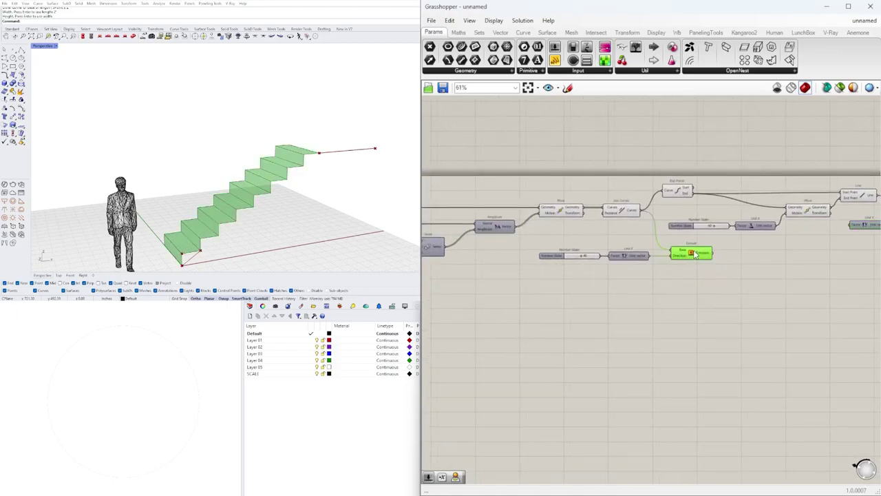
scroll(693, 253, "up", 3)
scroll(655, 294, "down", 1)
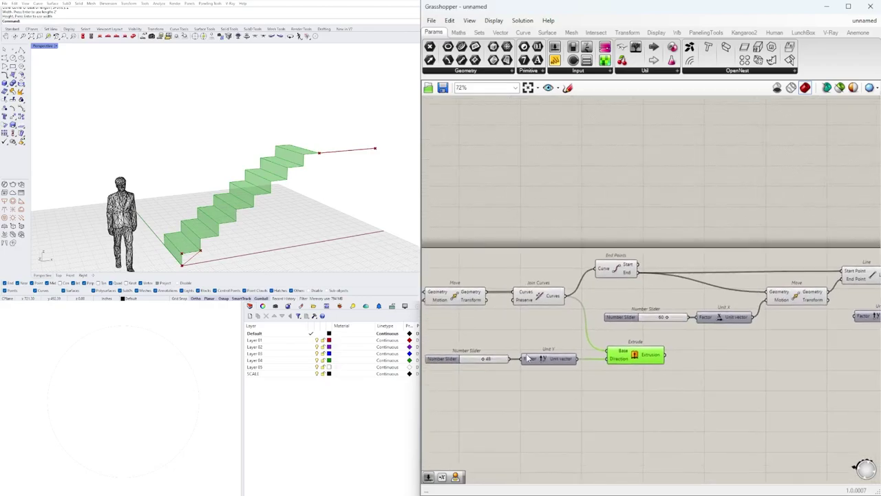
left_click(522, 328)
left_click_drag(569, 318, 719, 274)
scroll(620, 320, "up", 2)
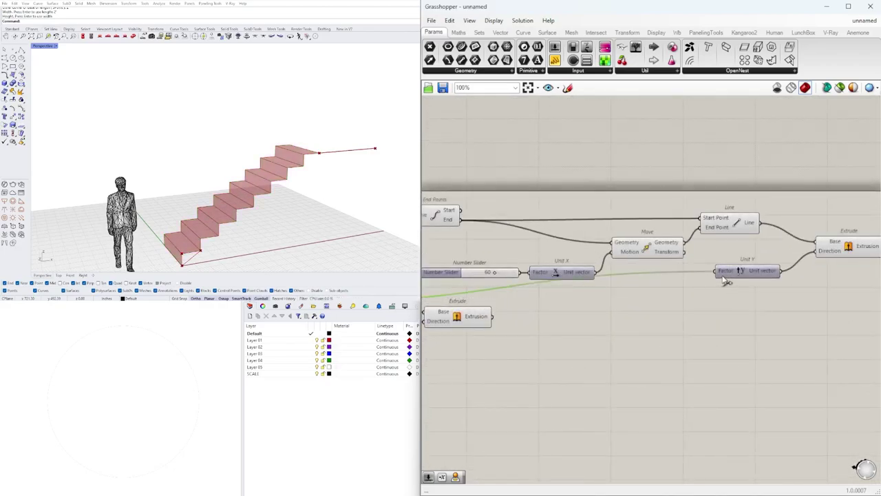
Step: Reposition the landing's Unit Y component so its width wire runs between Unit X and the stair Extrude
right_click_drag(728, 290, 624, 292)
left_click_drag(648, 271, 648, 301)
scroll(552, 334, "down", 1)
right_click_drag(552, 335, 783, 324)
left_click(694, 302)
right_click_drag(817, 298, 742, 279)
scroll(741, 277, "up", 3)
left_click_drag(799, 277, 798, 266)
left_click(597, 296)
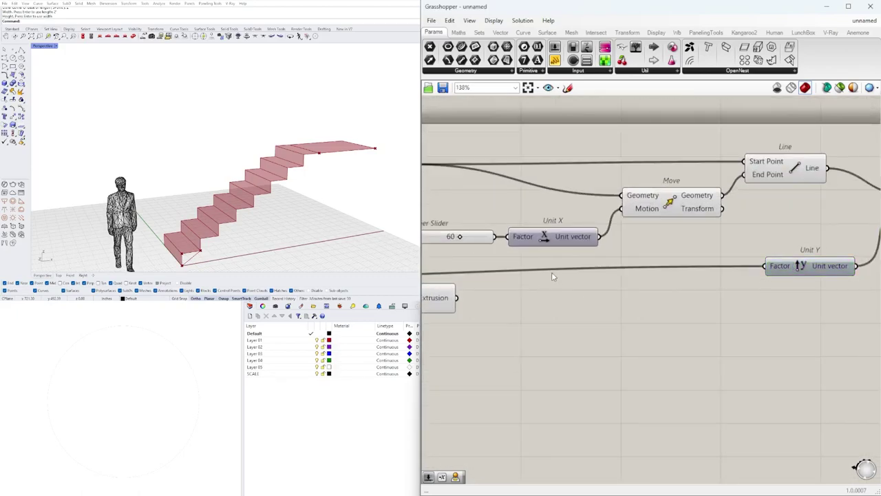
Step: Insert a Relay on the wire between the width slider and the landing's Unit Y, and align it with Unit Y
double_click(552, 271)
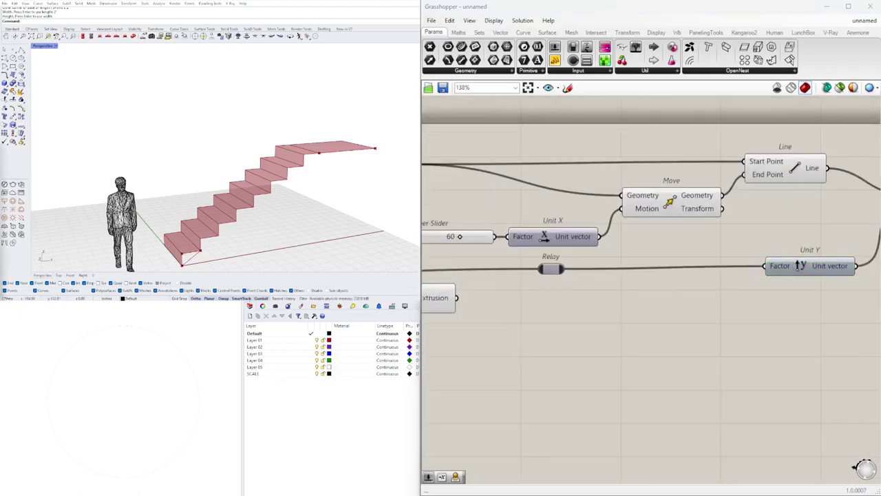
scroll(590, 252, "down", 3)
left_click_drag(739, 285, 559, 262)
left_click_drag(713, 260, 717, 265)
left_click(610, 284)
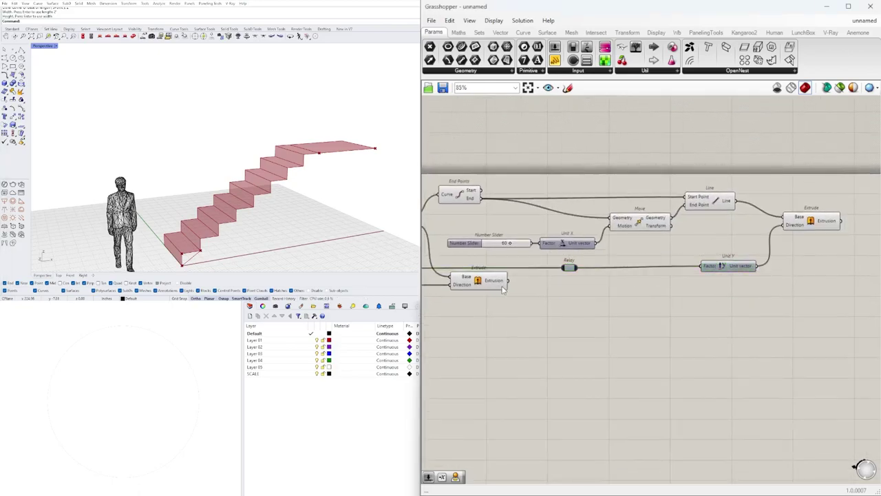
right_click_drag(500, 288, 752, 272)
right_click_drag(819, 267, 678, 274)
scroll(678, 274, "up", 1)
scroll(678, 275, "up", 2)
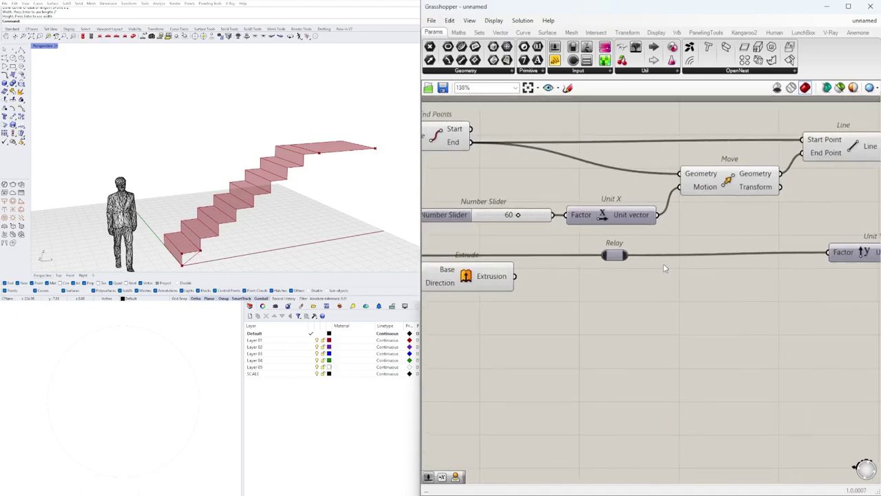
left_click_drag(619, 257, 618, 254)
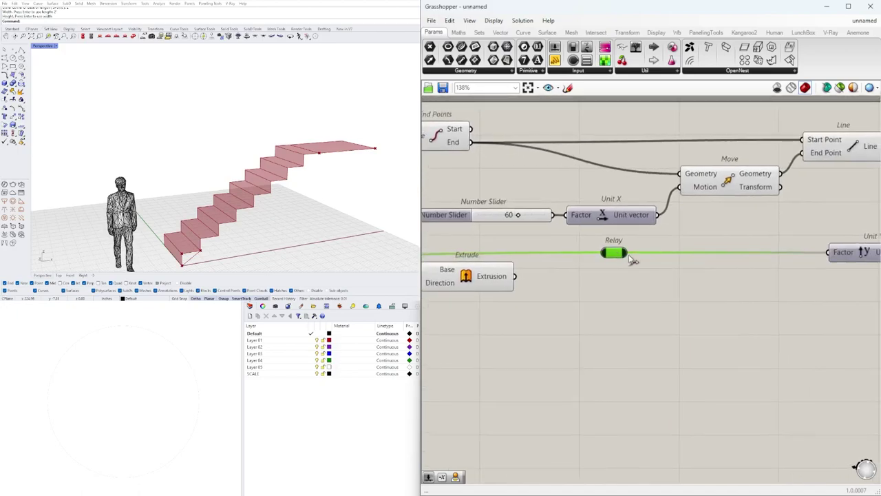
Step: Add a Multiplication component with its B input set to 2 and place it near the Relay
double_click(645, 298)
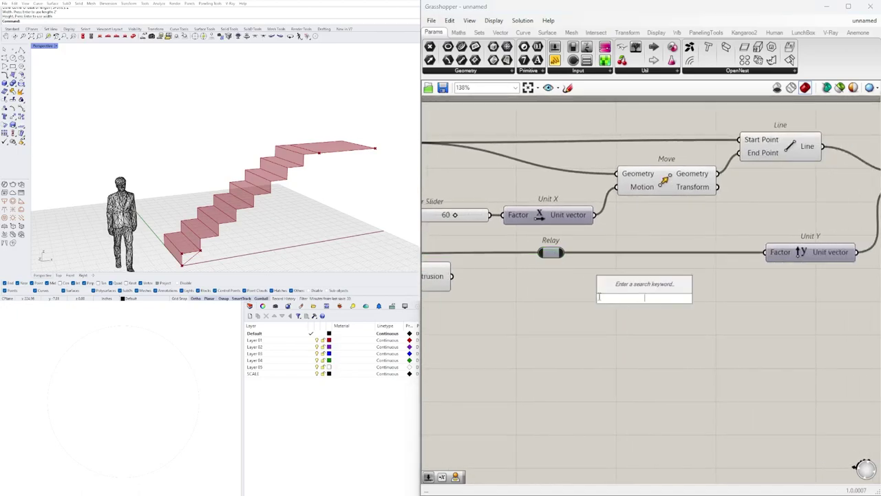
type("*")
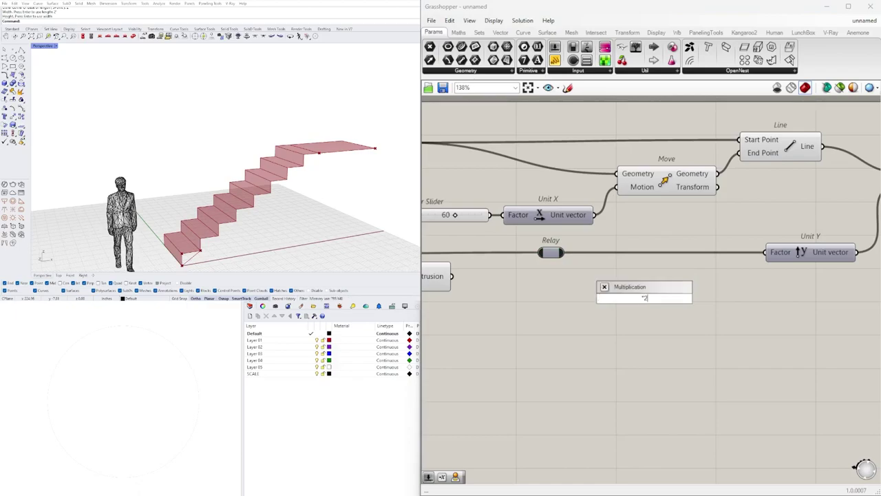
key("Return")
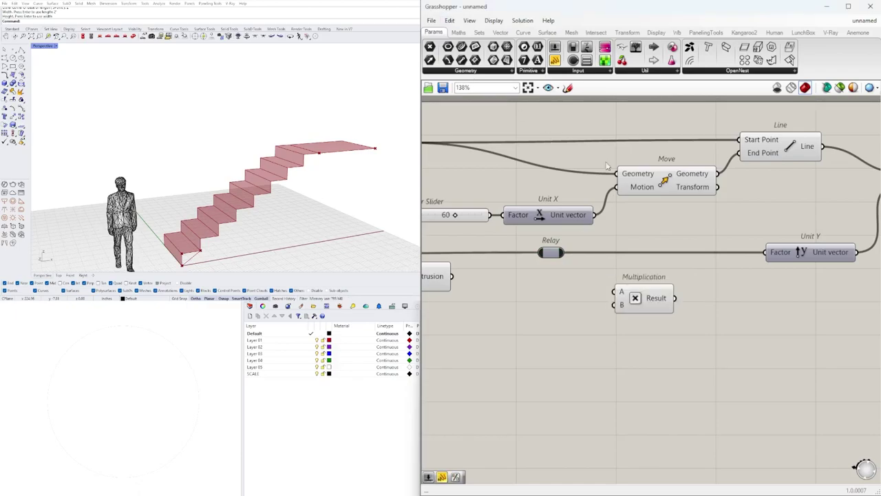
left_click_drag(620, 289, 630, 281)
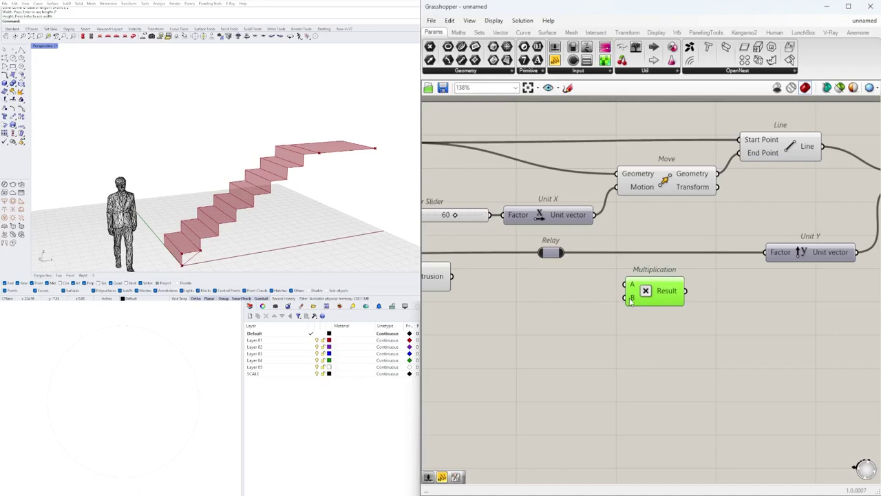
mouse_move(630, 298)
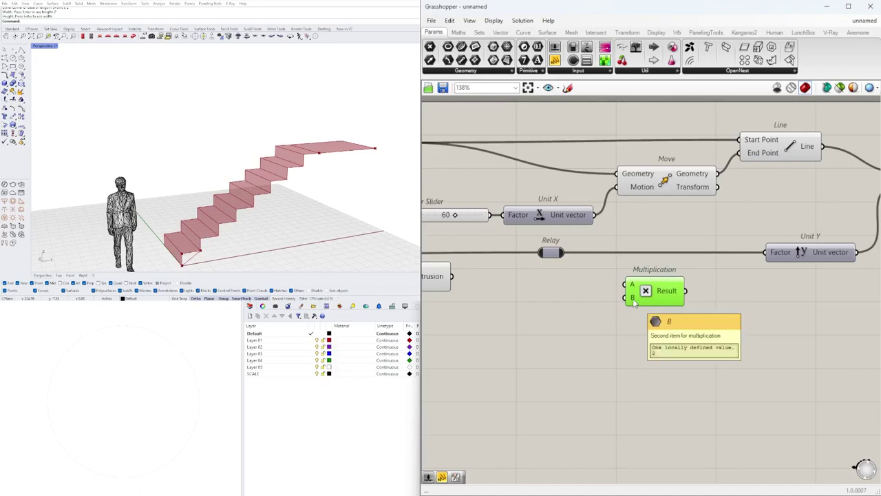
Step: Wire the Relay into Multiplication's A and its Result into the landing's Unit Y Factor, placing Multiplication beside the Relay
left_click_drag(563, 254, 622, 287)
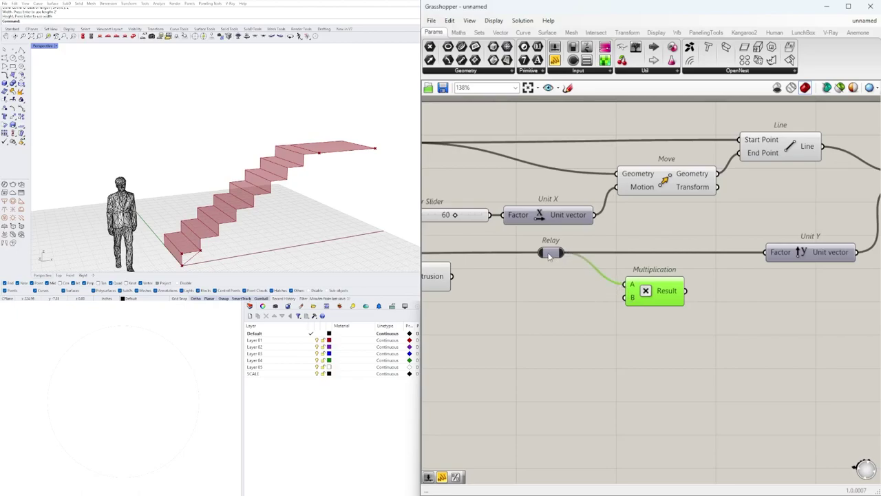
mouse_move(550, 255)
left_click_drag(687, 291, 766, 252)
left_click_drag(646, 290, 604, 259)
right_click_drag(326, 134, 343, 141)
mouse_move(258, 145)
right_mouse_down()
mouse_move(246, 137)
mouse_move(258, 148)
right_mouse_up()
right_click_drag(149, 79, 331, 157)
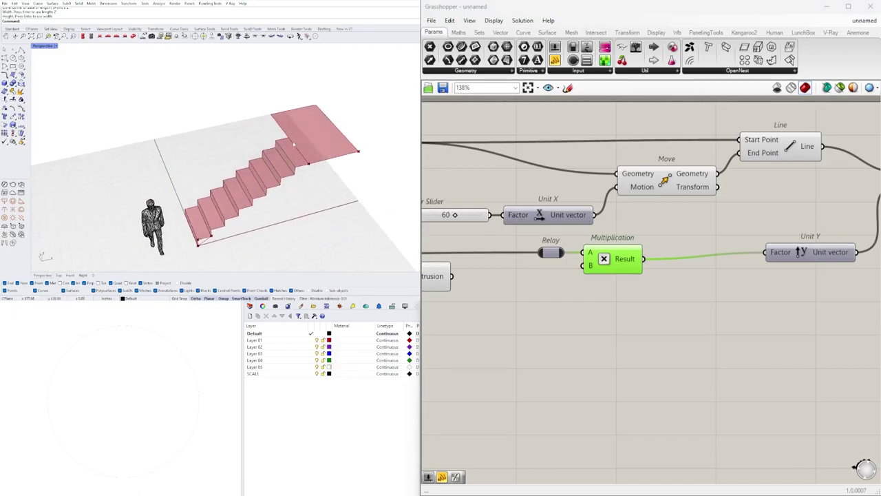
Step: Add an Addition component beside Multiplication and connect Multiplication's Result to its A input
scroll(618, 331, "down", 2)
double_click(618, 358)
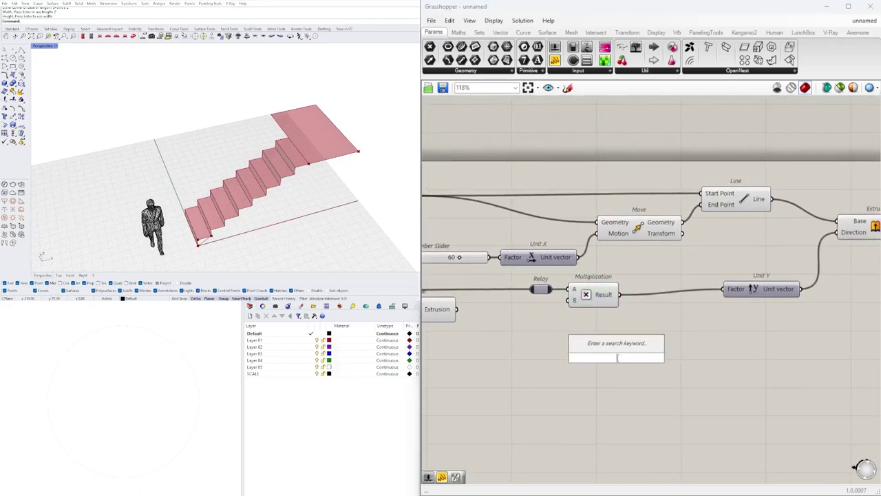
type("+")
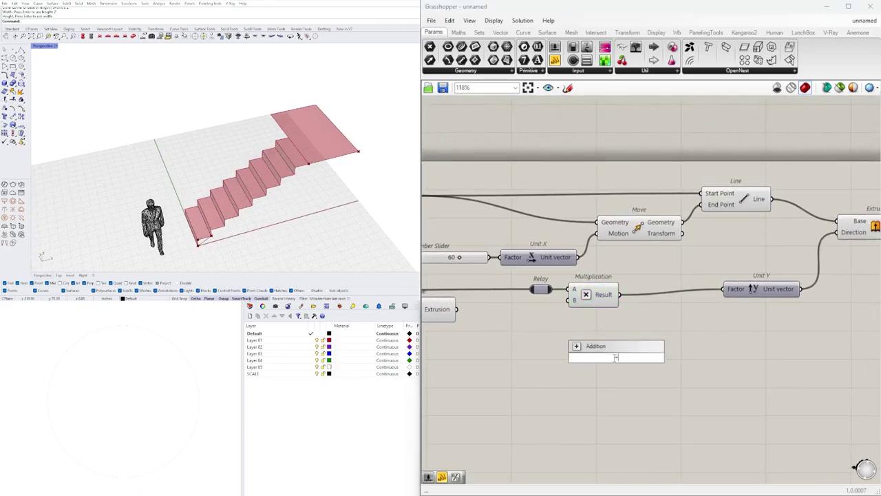
key("Return")
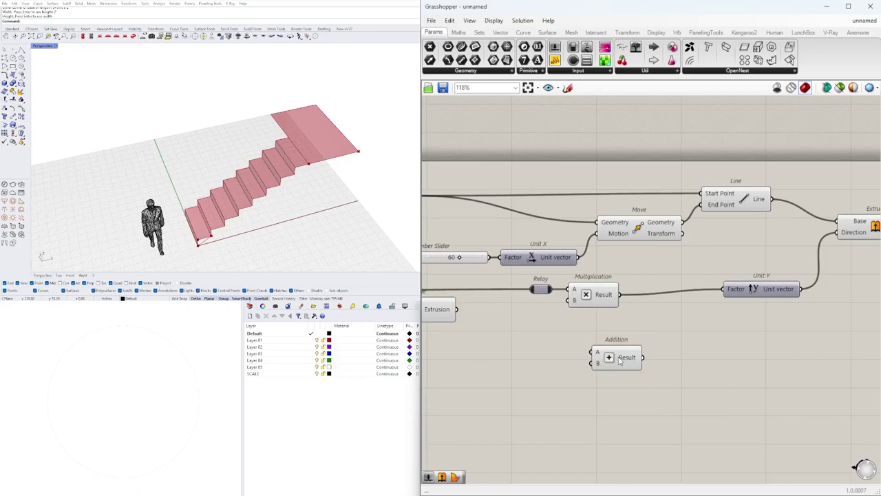
left_click_drag(623, 360, 659, 334)
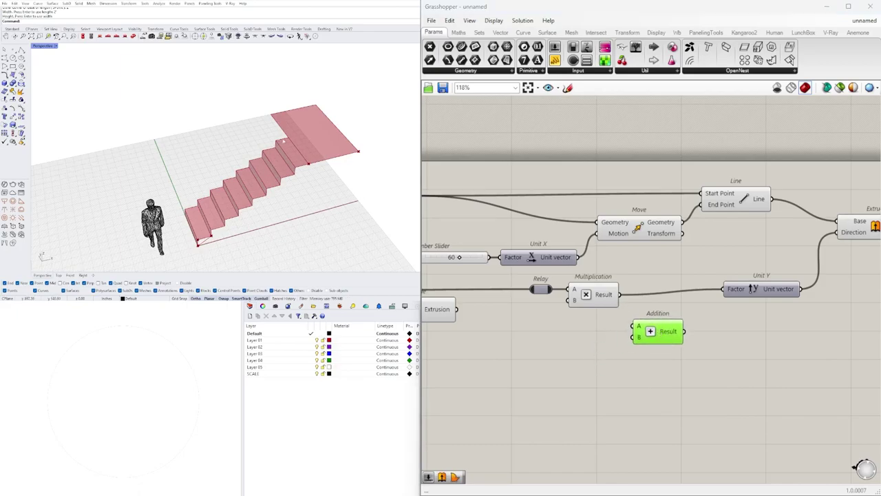
mouse_move(621, 294)
left_mouse_down()
mouse_move(638, 326)
mouse_move(664, 325)
left_mouse_up()
Step: Add a number slider of 24 to Addition's B and connect Addition's Result to the Factor of the aligned Unit Y
left_click(570, 352)
double_click(570, 355)
type("24")
key("Return")
scroll(591, 378, "up", 1)
left_click_drag(635, 346, 625, 328)
left_click_drag(708, 309, 746, 274)
left_click_drag(802, 275, 794, 309)
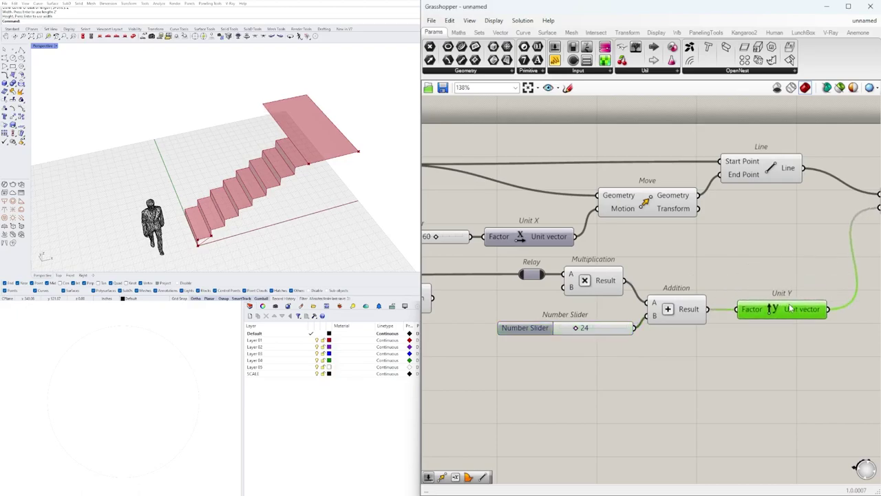
Step: Set the slider feeding Addition's B input to 0
scroll(540, 327, "up", 4)
left_click_drag(601, 335, 565, 336)
right_click_drag(146, 197, 287, 146)
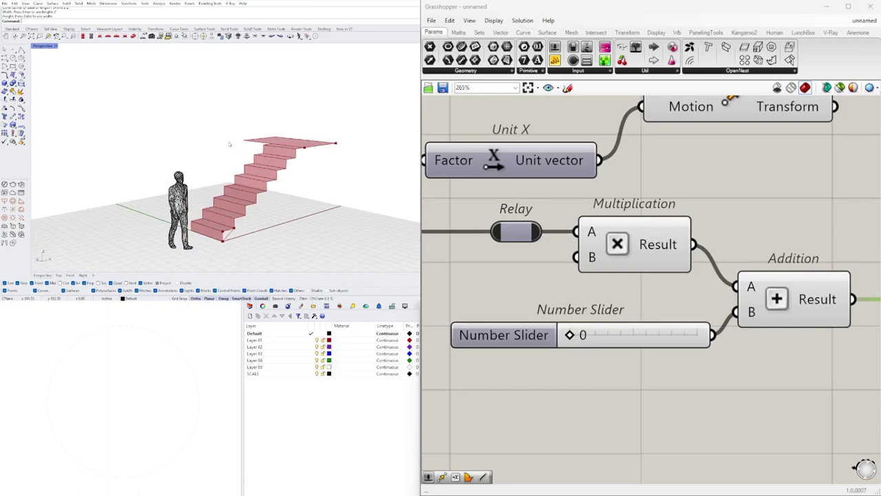
scroll(619, 241, "down", 1)
scroll(592, 305, "up", 3)
Step: Raise the slider feeding Addition's B input above 0 and reposition it beneath the Multiplication component
mouse_move(584, 320)
left_mouse_down()
mouse_move(607, 320)
mouse_move(599, 320)
left_mouse_up()
left_click_drag(498, 320, 444, 294)
right_click_drag(521, 292, 605, 270)
scroll(604, 270, "down", 1)
scroll(604, 270, "down", 2)
left_click_drag(574, 273, 573, 268)
right_click_drag(141, 127, 288, 150)
Step: Reposition the landing's Extrude component lower, between the levels of Line and Unit Y
scroll(246, 136, "down", 10)
scroll(268, 136, "up", 6)
scroll(656, 240, "down", 7)
right_click_drag(779, 275, 628, 293)
left_click_drag(692, 213, 700, 226)
left_click(682, 254)
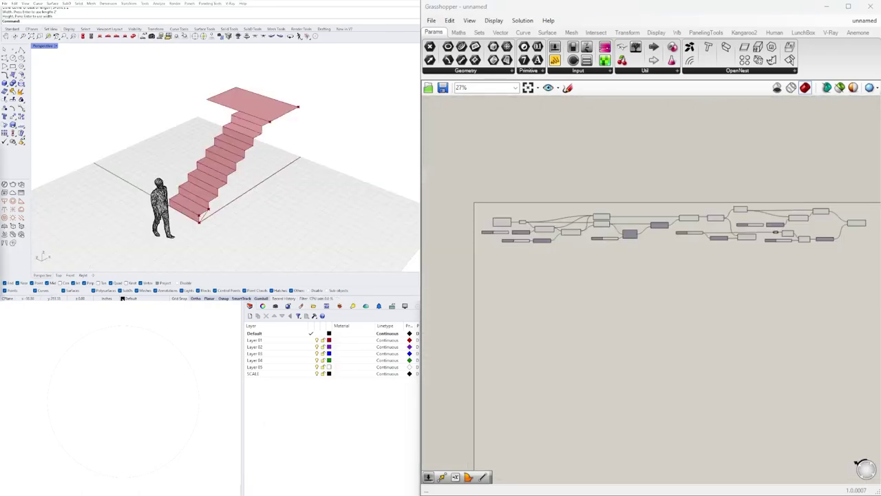
Step: Set the TREAD HEIGHT slider to 6
scroll(516, 251, "up", 6)
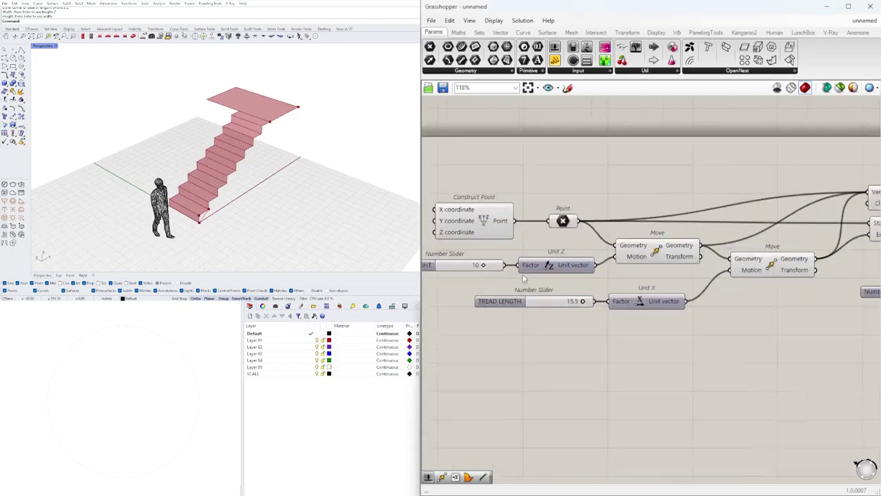
scroll(581, 298, "up", 2)
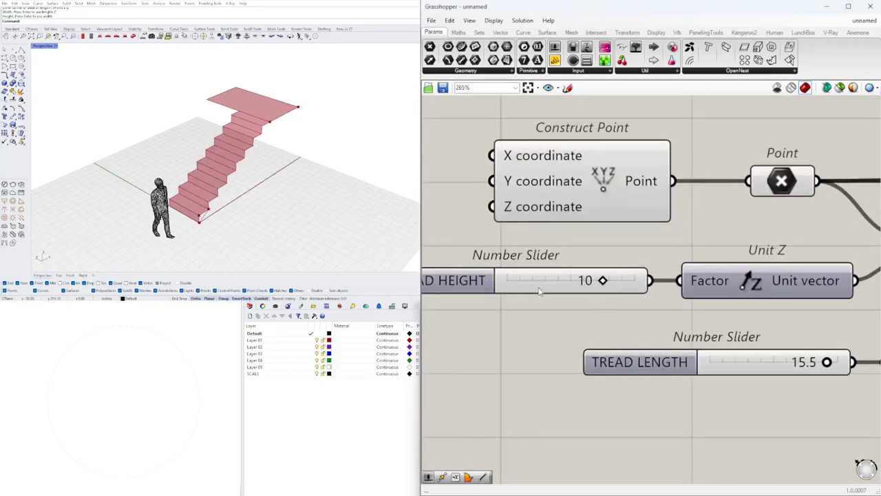
scroll(661, 293, "up", 1)
double_click(690, 289)
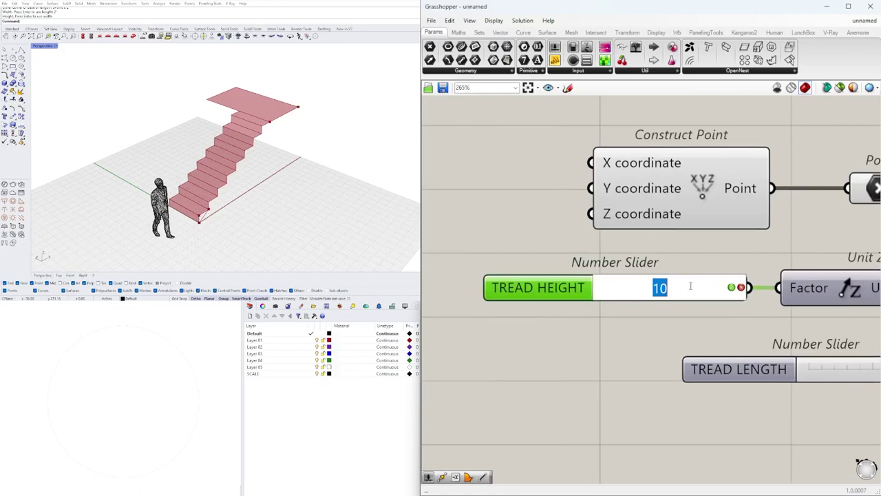
type("6")
key("Return")
scroll(691, 285, "down", 2)
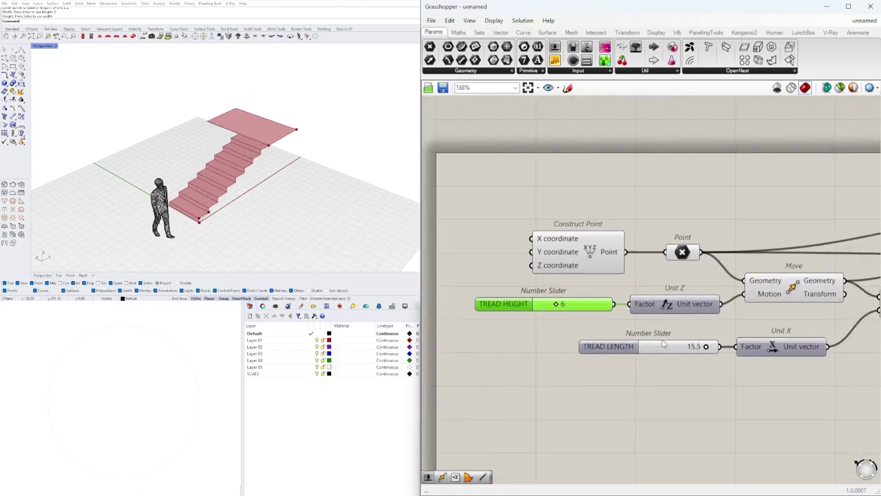
Step: Set the TREAD LENGTH slider to 12
scroll(690, 356, "up", 2)
double_click(691, 356)
type("12")
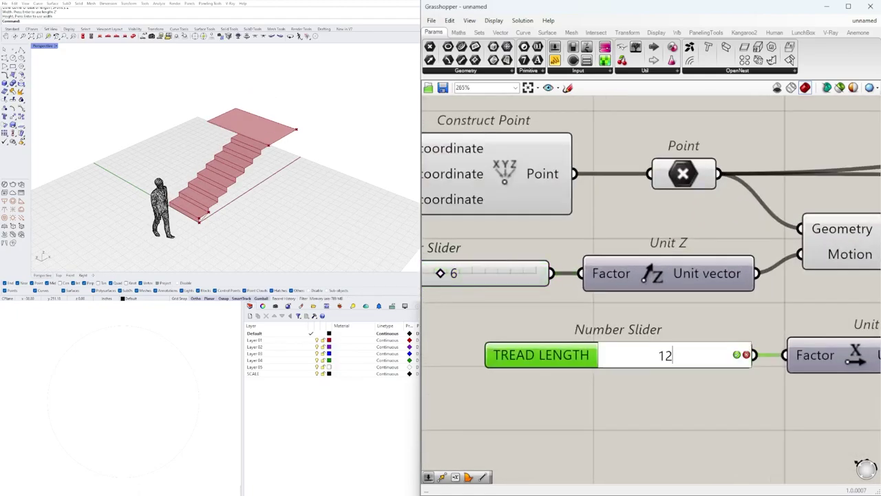
key("Return")
right_click_drag(344, 99, 275, 64)
Step: Raise the slider feeding the Series component's Count input to its maximum
scroll(596, 271, "down", 5)
right_click_drag(767, 287, 646, 296)
scroll(791, 300, "up", 6)
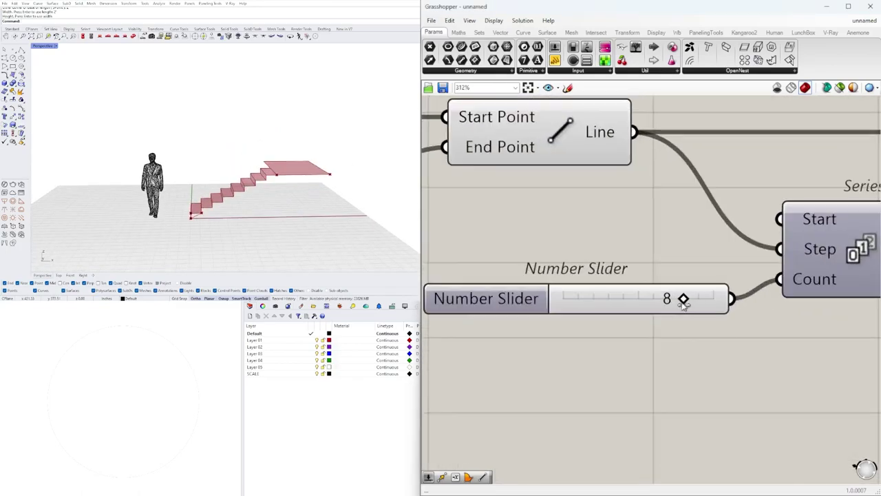
left_click_drag(702, 298, 732, 298)
Step: Raise the stair-width slider feeding the stair's Unit Y to 64
scroll(741, 318, "down", 6)
right_click_drag(840, 329, 555, 305)
scroll(661, 285, "up", 5)
left_click_drag(629, 277, 651, 277)
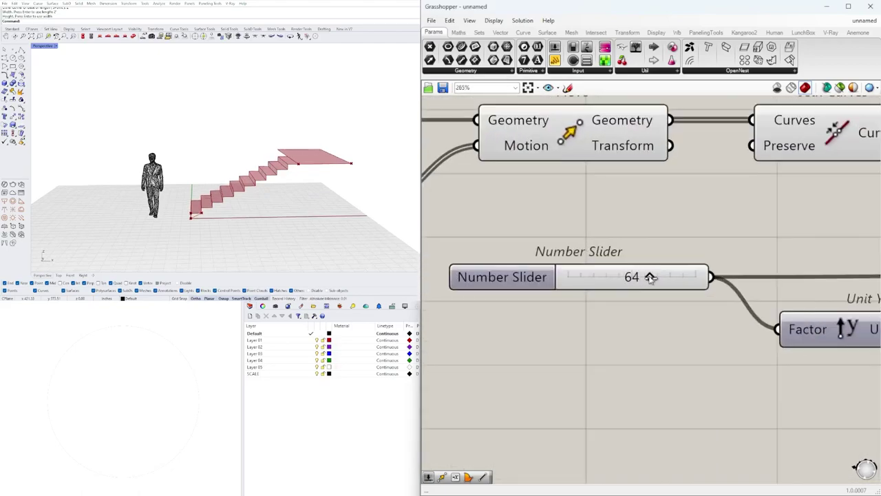
Step: Set the stair-width slider feeding the stair's Unit Y to 48
double_click(650, 276)
type("6")
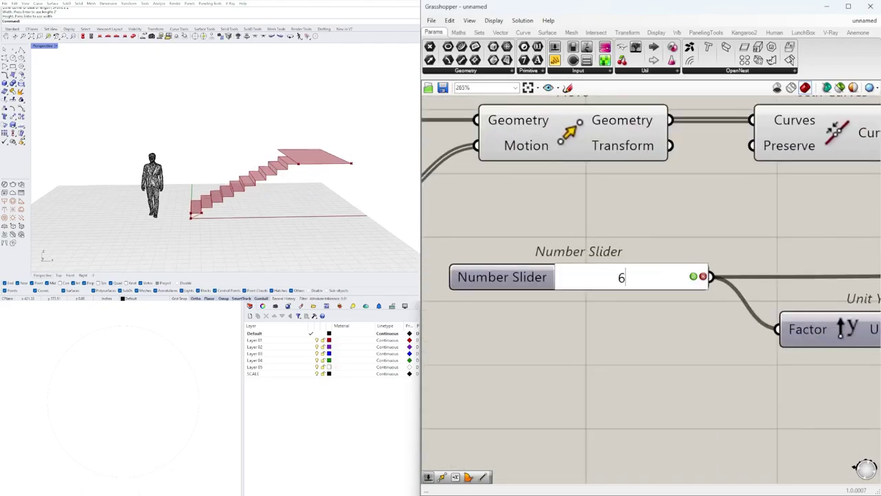
type("8")
key("Return")
Step: Rename the slider feeding the Series component's Count input to NUMBER OF TREADS
scroll(655, 285, "down", 5)
right_click_drag(616, 338, 658, 333)
scroll(599, 332, "up", 5)
left_click_drag(580, 333, 567, 340)
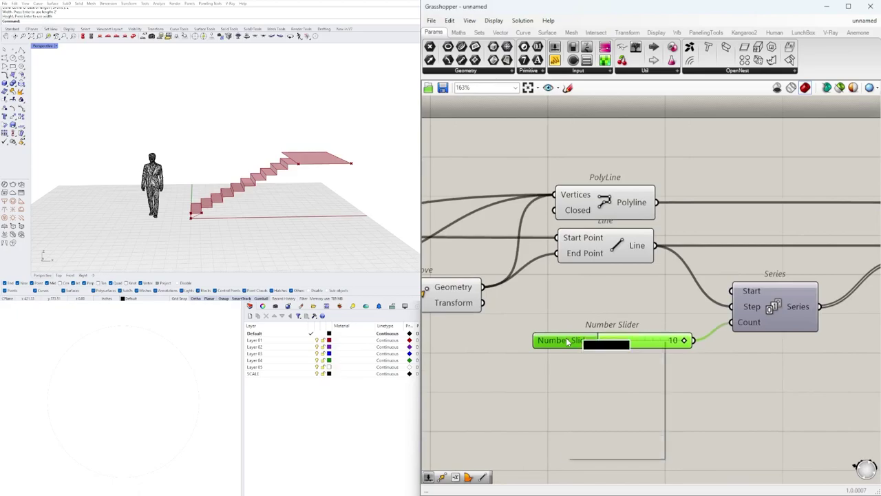
right_click(567, 340)
type("NU")
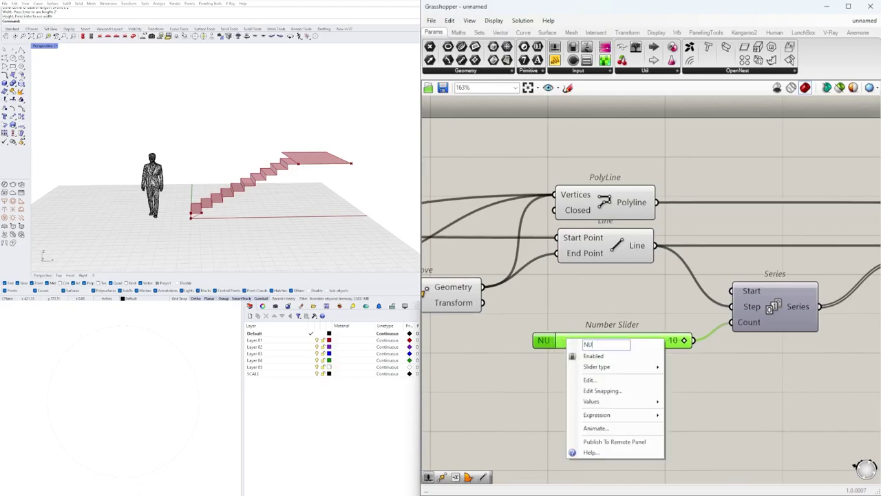
type("MBER OF TREADS")
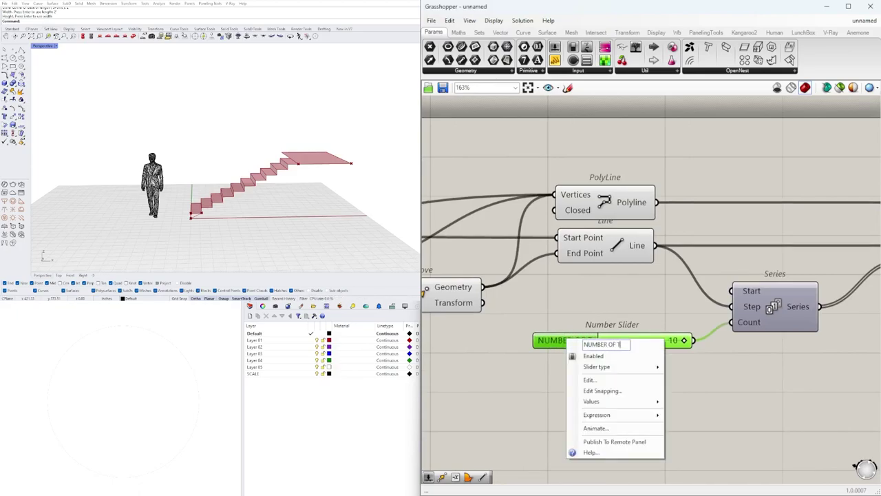
key("Return")
Step: Rename the slider feeding the stair extrusion's Unit Y to STAIR WIDTH
scroll(601, 407, "down", 4)
right_click_drag(734, 392, 507, 362)
scroll(557, 313, "up", 4)
scroll(557, 315, "down", 1)
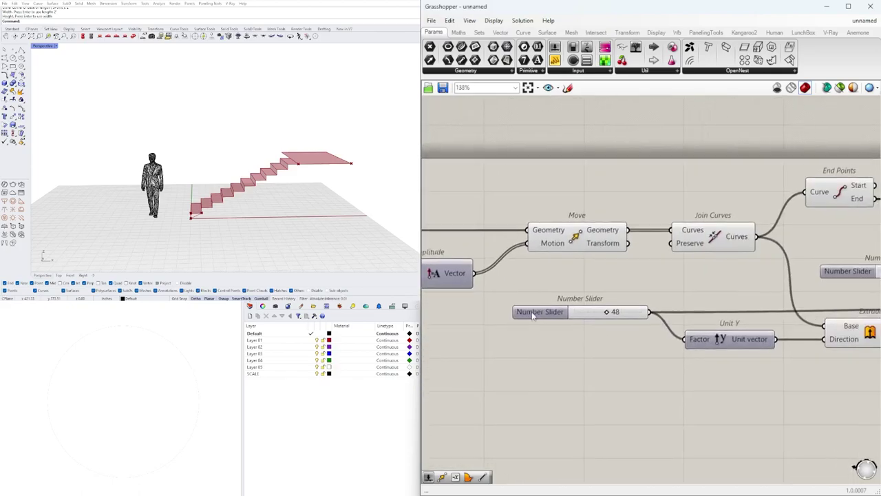
right_click(549, 315)
left_click(562, 318)
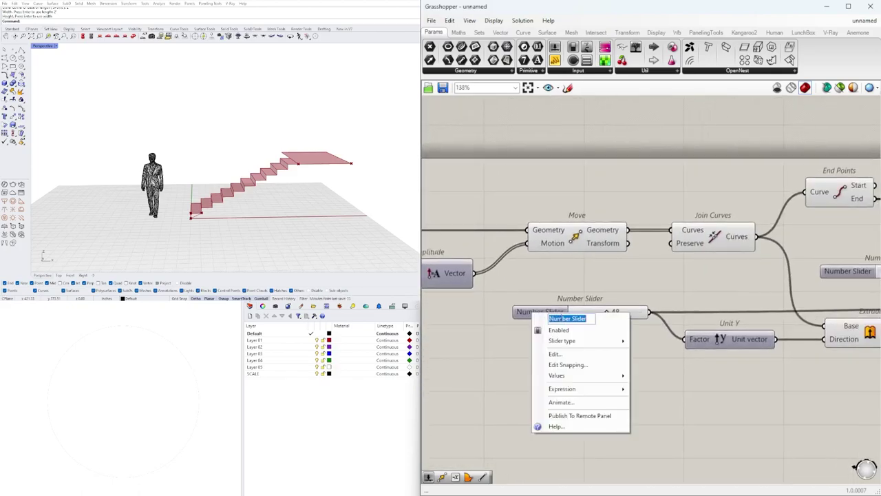
type("STAIR WIDTH")
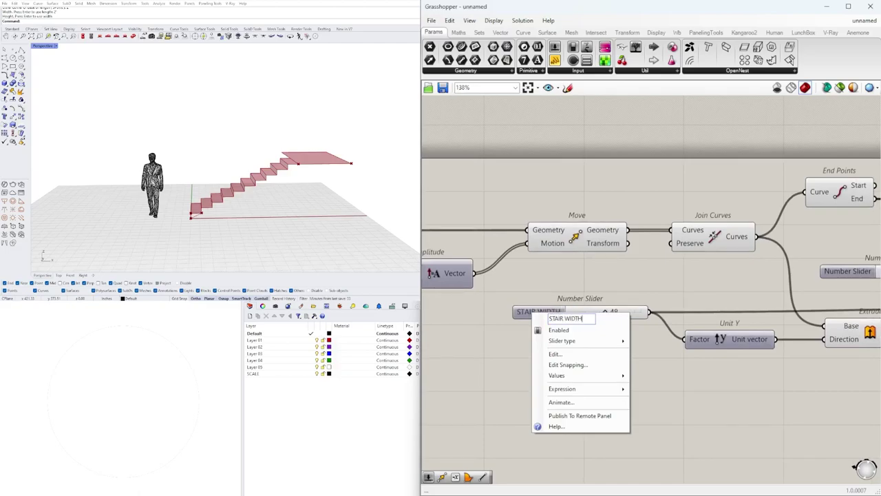
key("Return")
scroll(562, 269, "down", 3)
right_click_drag(678, 266, 505, 274)
scroll(568, 322, "up", 3)
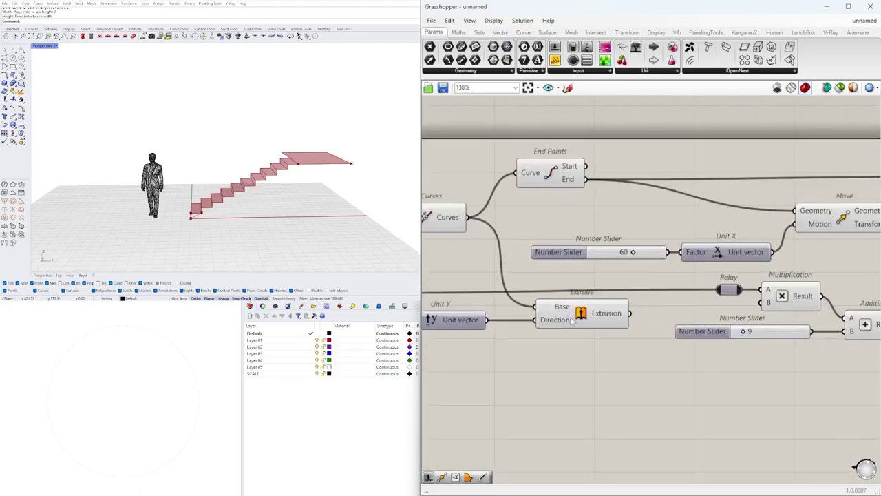
scroll(613, 214, "down", 3)
left_click(741, 217)
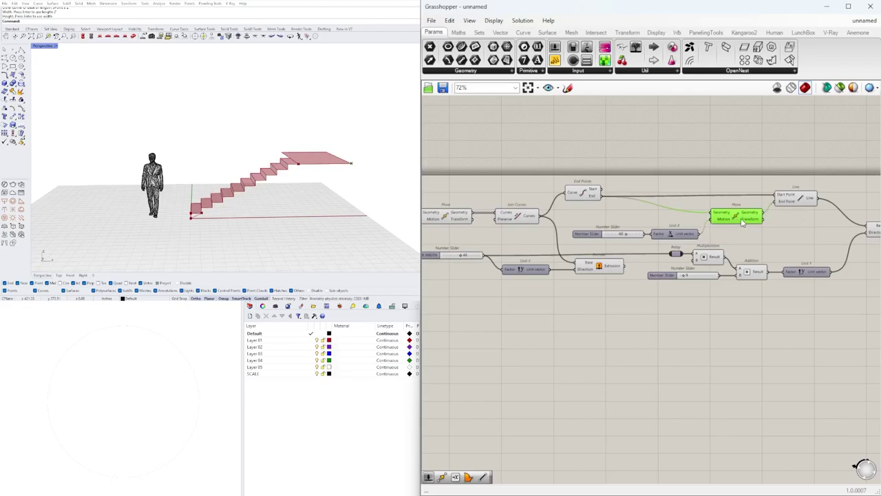
scroll(661, 232, "up", 4)
right_click(483, 288)
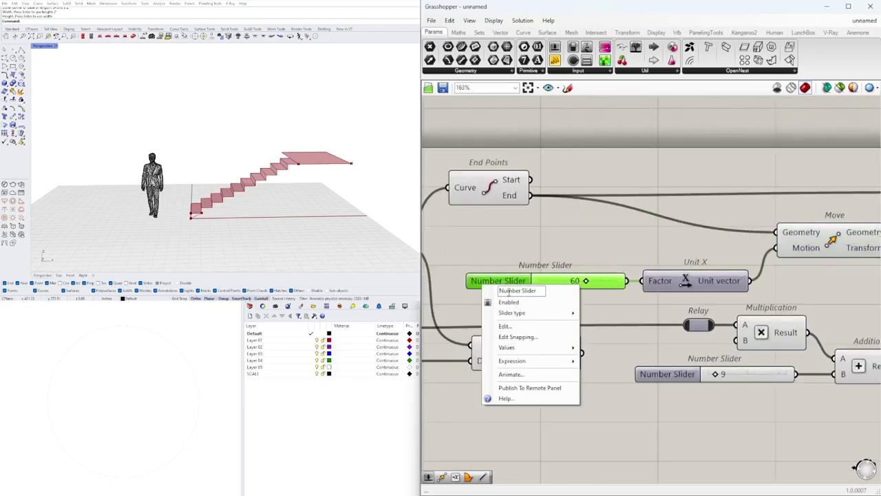
left_click(503, 297)
right_click(516, 282)
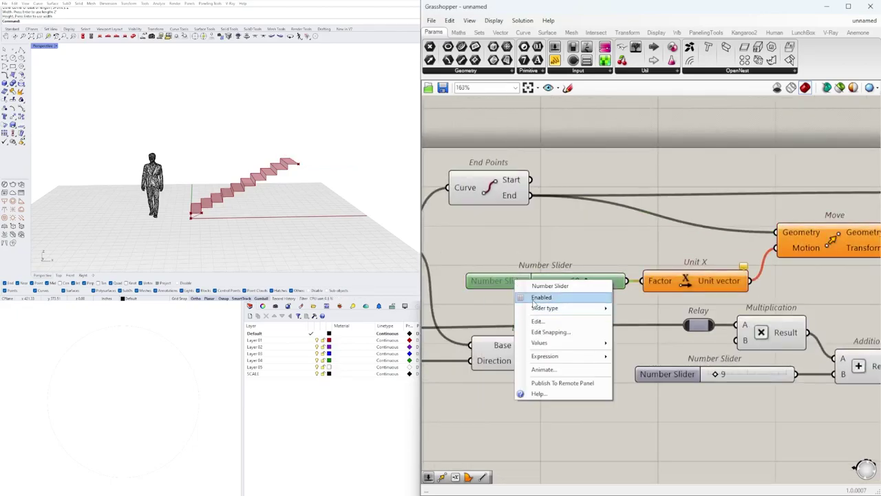
left_click(541, 297)
Step: Rename the slider feeding the landing's Unit X to LANDING LENGTH and shift it clear of the Unit X component
right_click(508, 284)
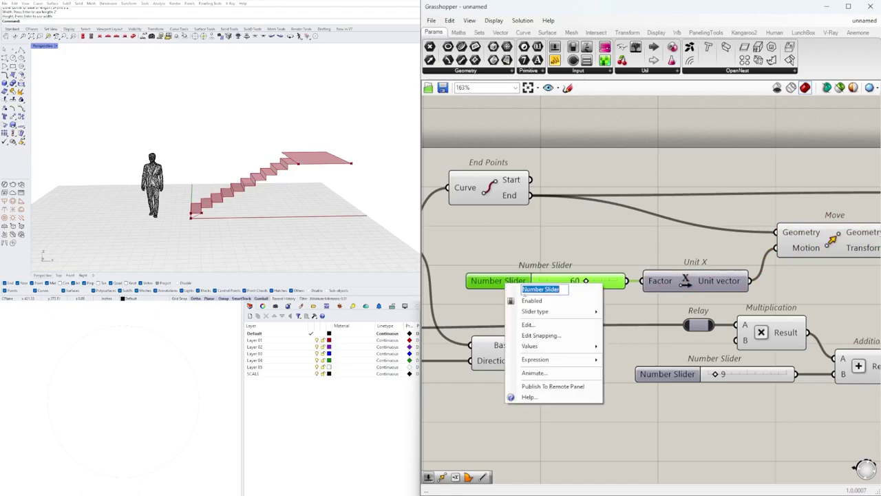
type("LANDING L")
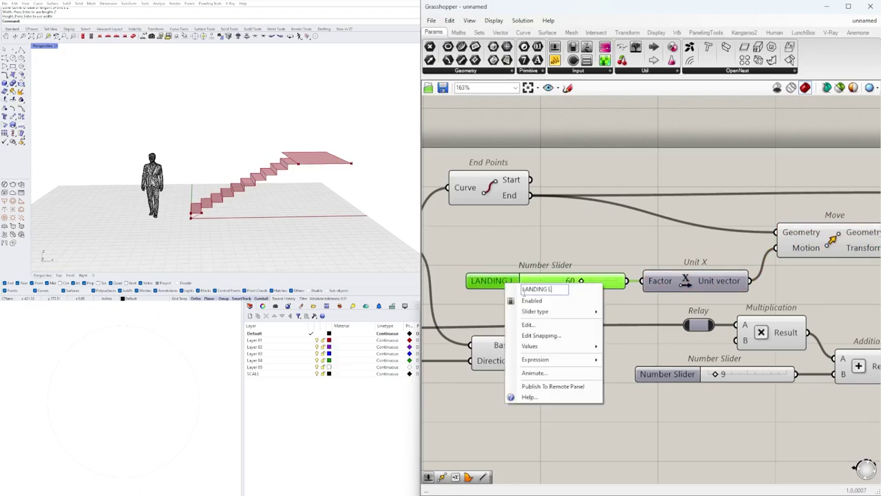
type("ENGTH")
key("Return")
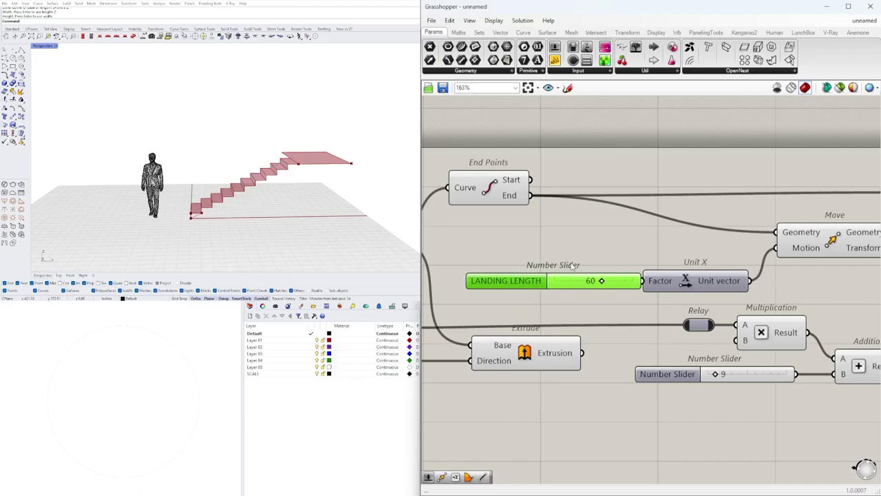
left_click_drag(515, 285, 492, 285)
left_click(594, 246)
Step: Rename the slider feeding the Addition component's B input to STAIRS GAP
scroll(716, 303, "down", 2)
right_click_drag(716, 303, 534, 301)
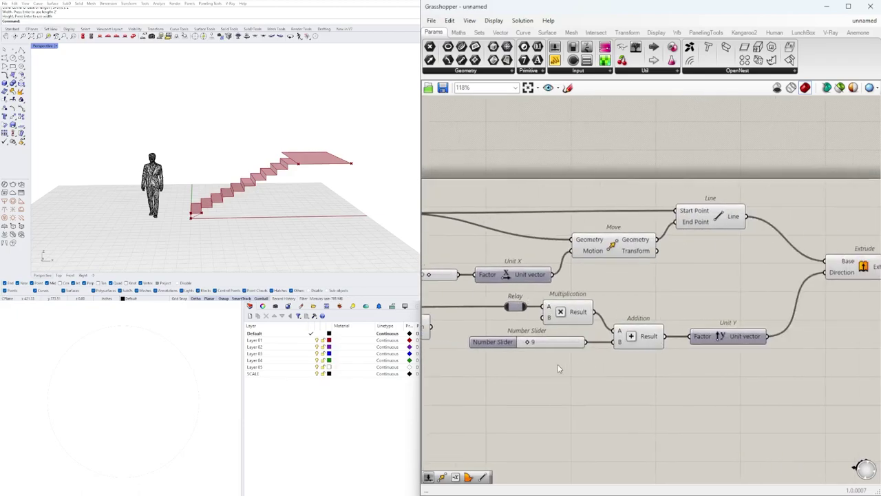
right_click(488, 347)
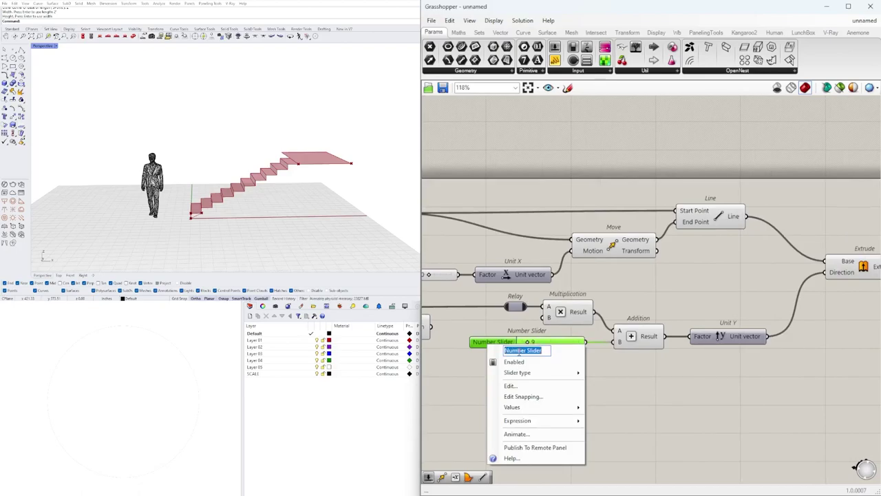
type("A")
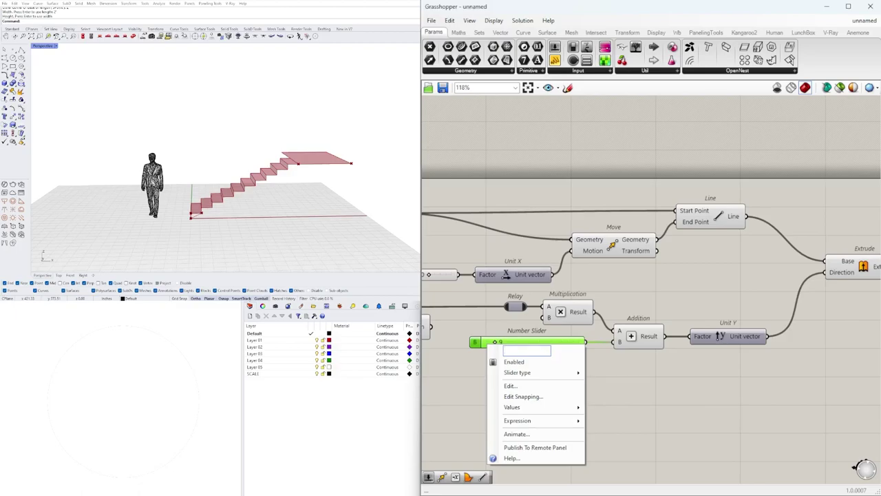
type("TAIRS GAP")
key("Return")
Step: Reposition the landing's Extrude component slightly on the canvas
scroll(566, 312, "down", 3)
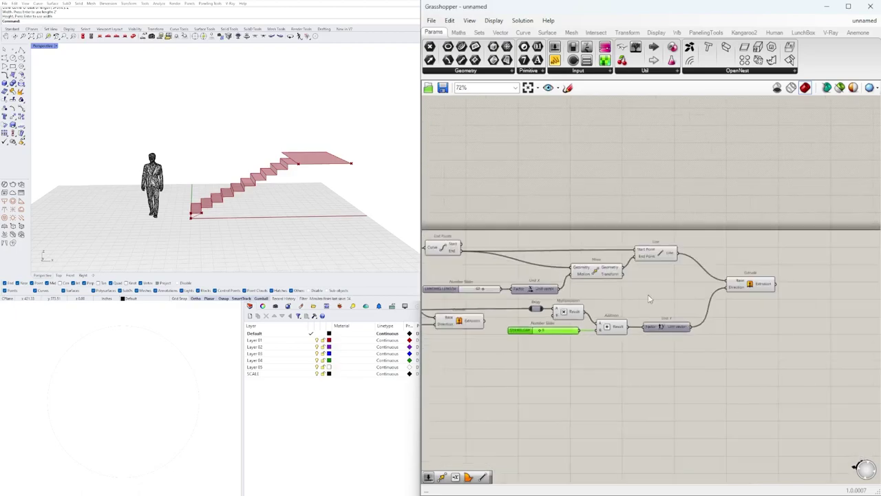
right_click_drag(745, 272, 623, 260)
scroll(581, 301, "up", 3)
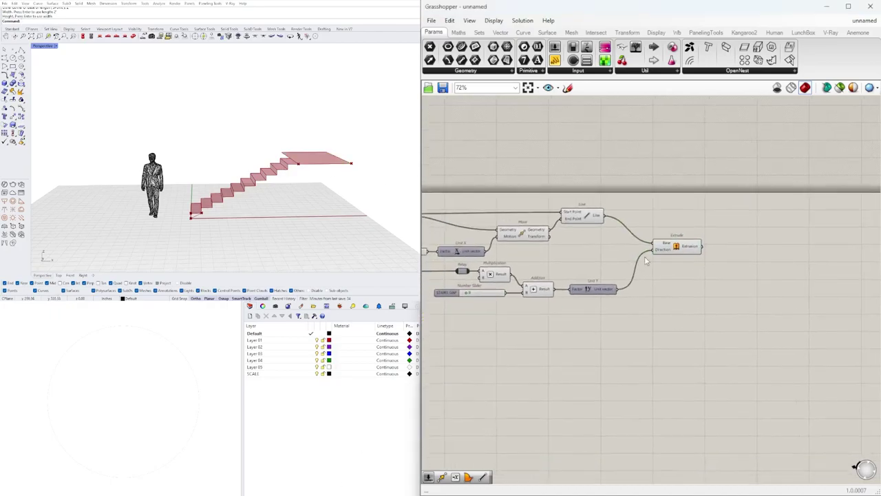
left_click(669, 248)
left_click_drag(689, 253, 698, 264)
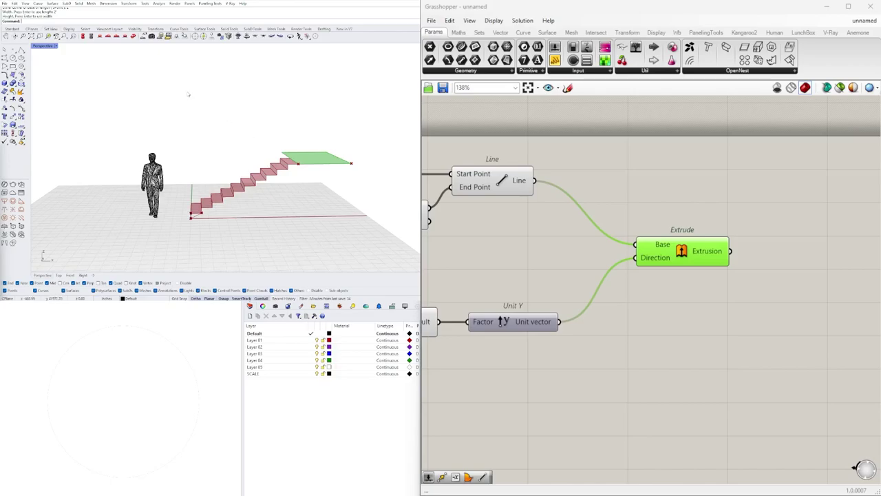
Step: Add a Move component and connect the landing's Extrusion output to its Geometry input
right_click_drag(687, 258, 575, 227)
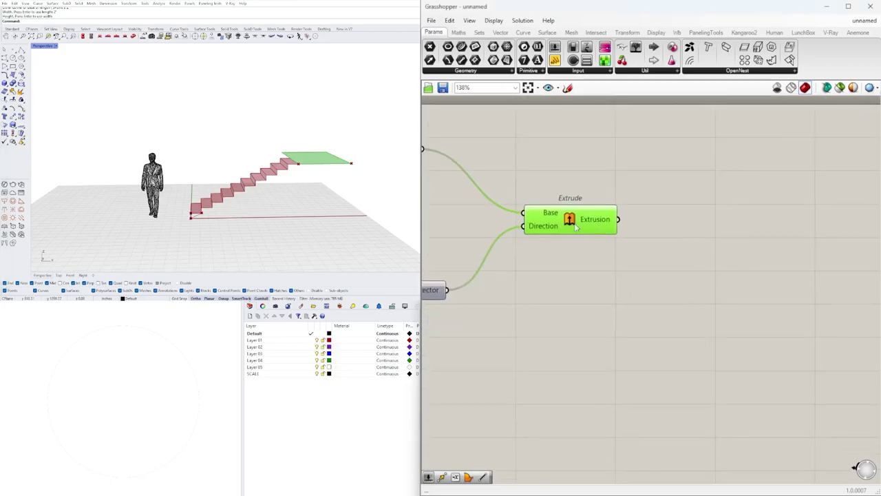
double_click(687, 238)
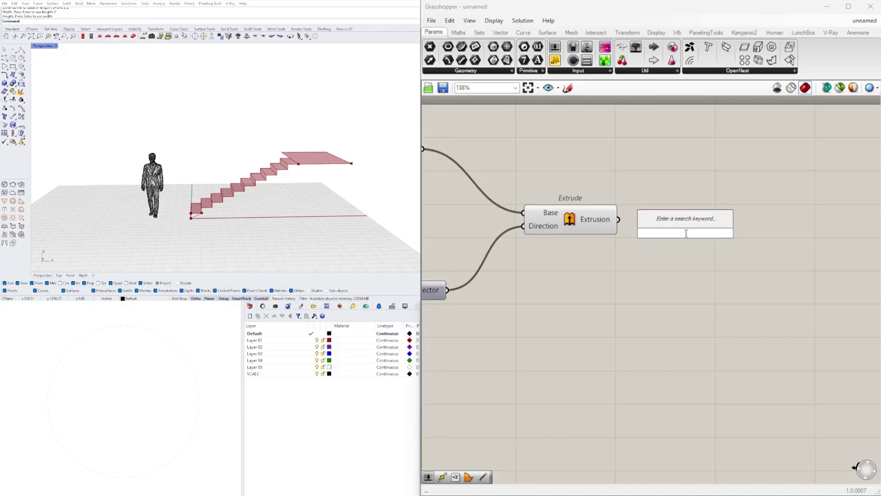
type("move")
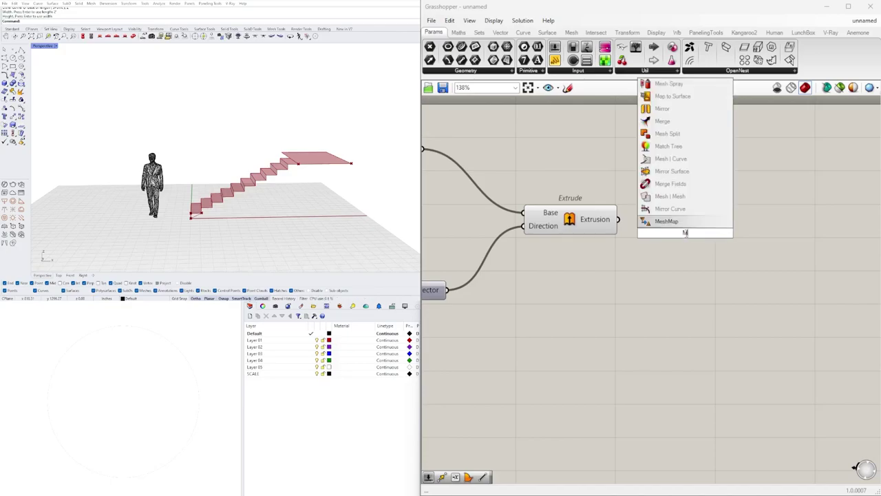
left_click(648, 221)
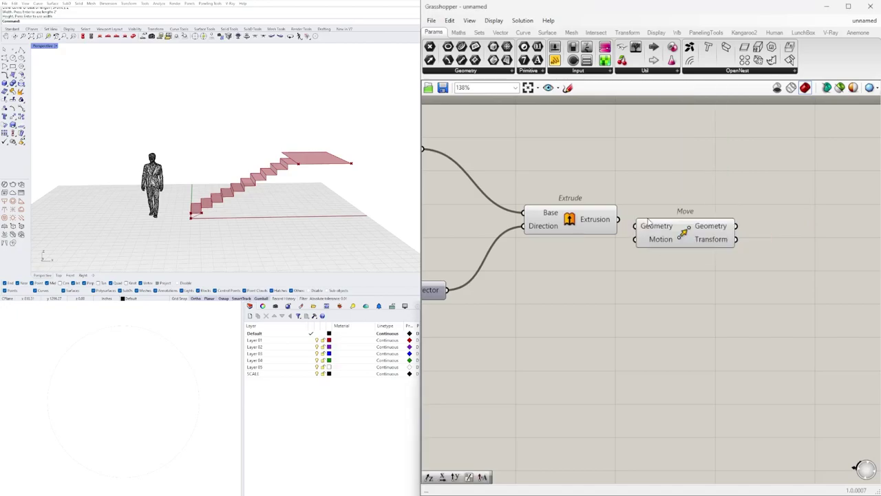
left_click(580, 220)
left_click_drag(617, 219, 708, 251)
Step: Add a Unit Z component and a Negative component below the landing's Extrude
double_click(568, 307)
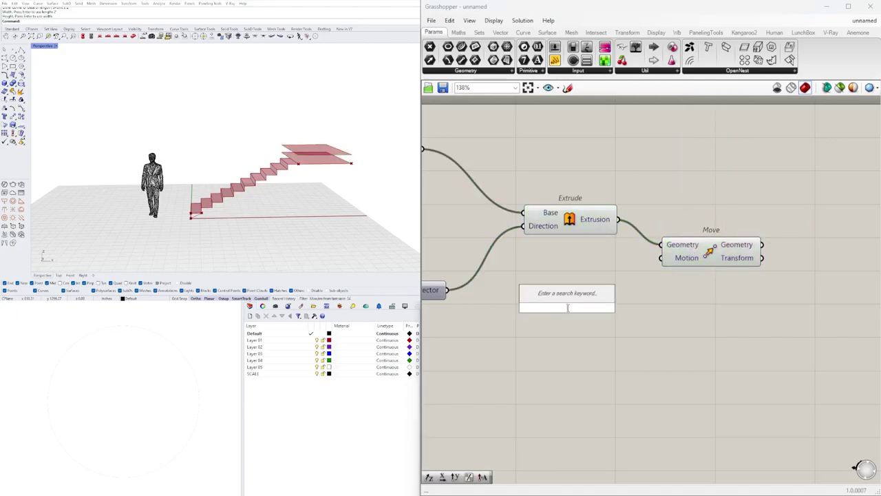
type("z")
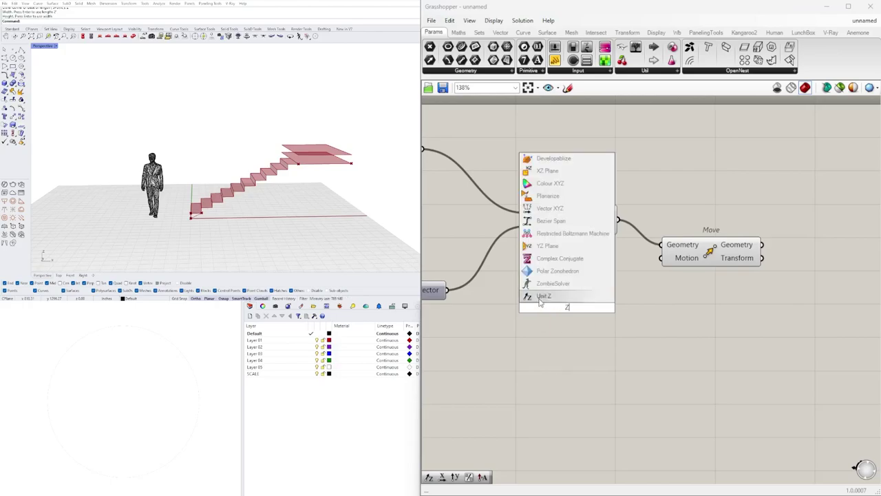
left_click(541, 296)
double_click(676, 343)
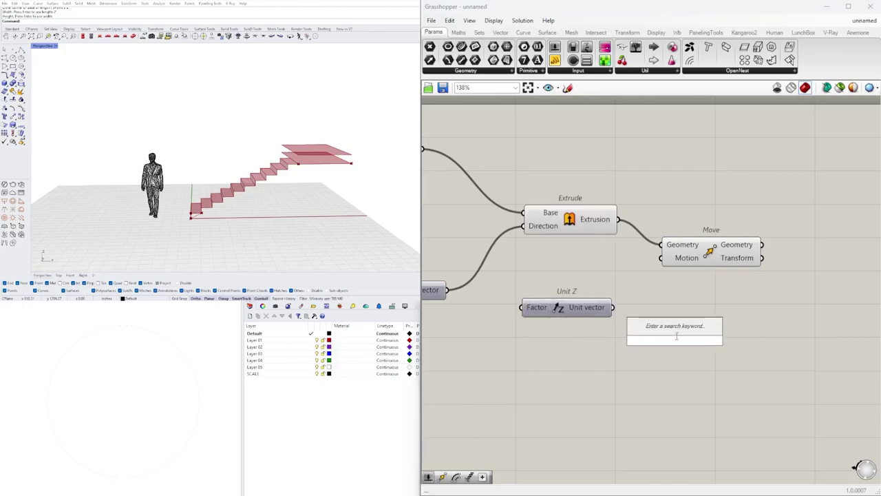
type("negative")
key("Return")
Step: Route the Unit Z vector through the Negative component into the new Move component's Motion input
left_click_drag(613, 308, 661, 258)
left_click_drag(709, 254, 766, 289)
left_click_drag(825, 336, 601, 286)
left_click_drag(750, 290, 824, 286)
left_click(665, 358)
Step: Connect the Unit Z vector driven by the TREAD HEIGHT slider to the Negative component's Value input
right_click_drag(520, 342, 766, 308)
scroll(766, 308, "down", 2)
scroll(830, 292, "up", 1)
right_click_drag(835, 290, 812, 294)
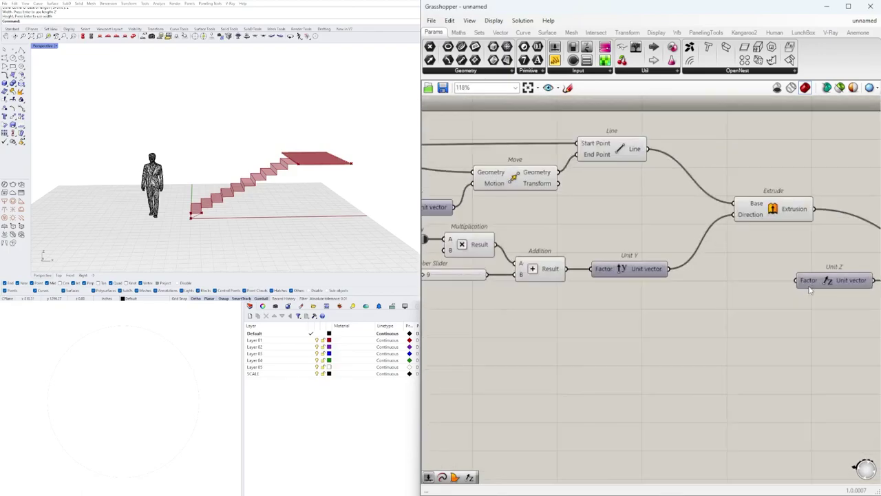
scroll(720, 313, "down", 5)
right_click_drag(441, 301, 608, 304)
scroll(592, 303, "up", 5)
right_click_drag(523, 301, 806, 323)
right_click_drag(591, 312, 760, 312)
scroll(760, 312, "down", 2)
right_click_drag(475, 319, 604, 324)
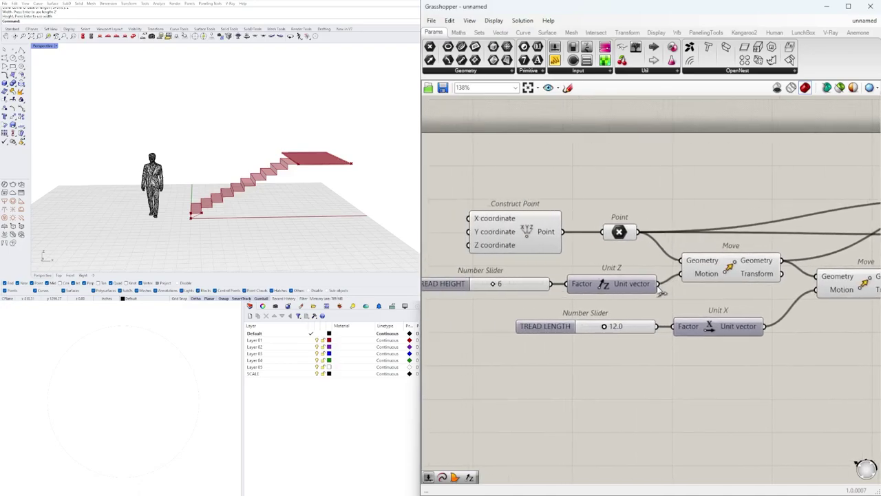
scroll(661, 292, "down", 5)
scroll(767, 276, "up", 7)
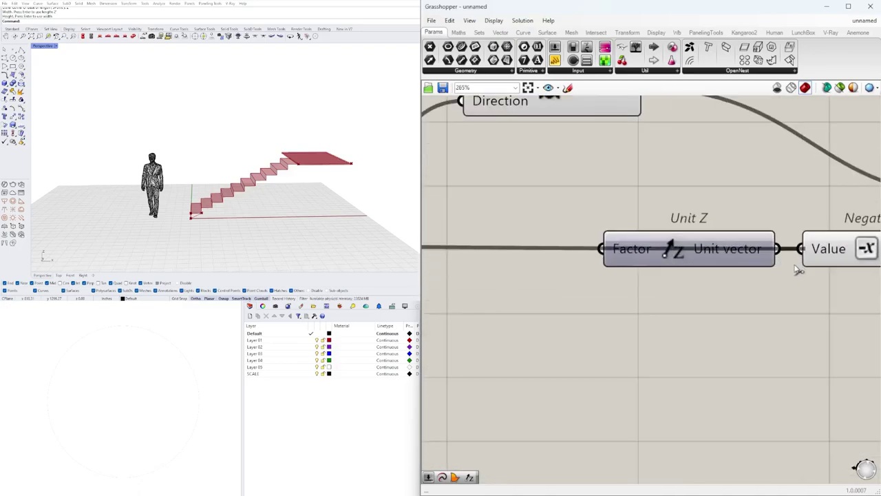
Step: Delete the redundant Unit Z component beside Negative and reposition the landing's Move component
left_click_drag(719, 254, 679, 302)
scroll(680, 302, "down", 3)
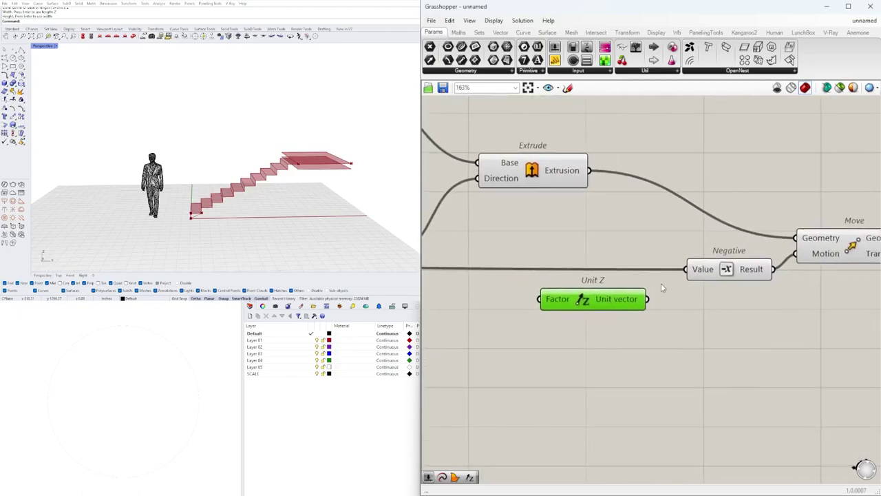
key("Delete")
right_click_drag(854, 267, 694, 280)
left_click(696, 265)
scroll(698, 262, "down", 1)
left_click_drag(698, 260, 710, 244)
mouse_move(364, 166)
right_mouse_down()
mouse_move(368, 153)
mouse_move(367, 162)
right_mouse_up()
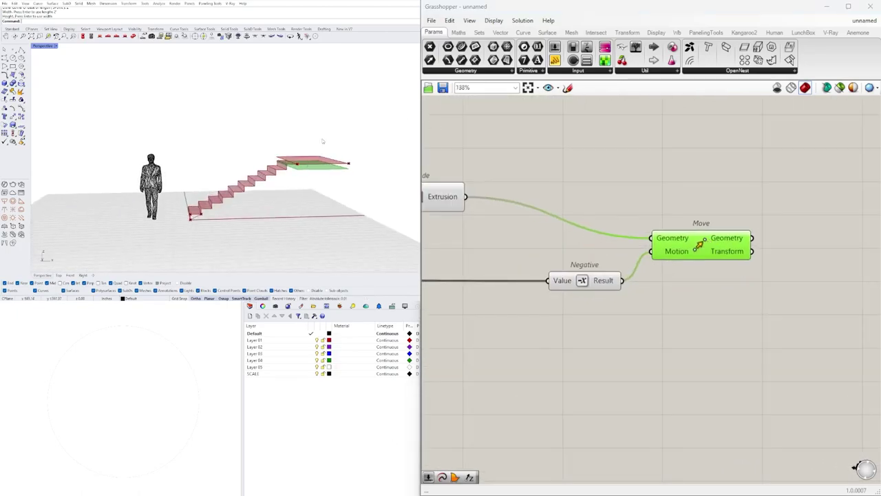
Step: Add a second Extrude component for the landing and connect the Move component's Geometry output to its Base input
scroll(718, 265, "down", 1)
right_click_drag(718, 266, 627, 273)
double_click(679, 294)
type("2XTR")
left_click(652, 271)
left_click_drag(653, 283, 741, 282)
left_click(649, 257)
left_click_drag(671, 252, 757, 281)
Step: Rearrange the Move, Negative and new Extrude components into a tidy row after the landing extrusion
left_click(523, 287)
right_click_drag(521, 293, 618, 287)
left_click_drag(718, 249, 735, 215)
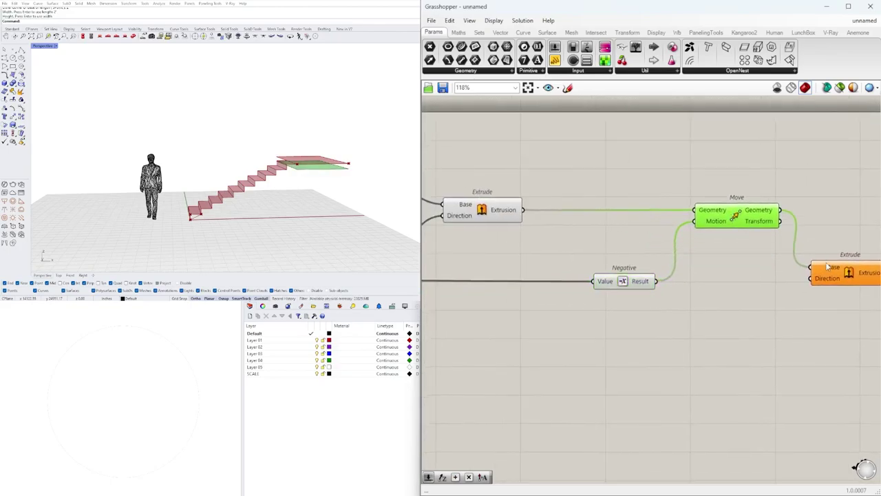
left_click(857, 293)
left_click_drag(857, 276, 865, 266)
left_click_drag(645, 282, 662, 250)
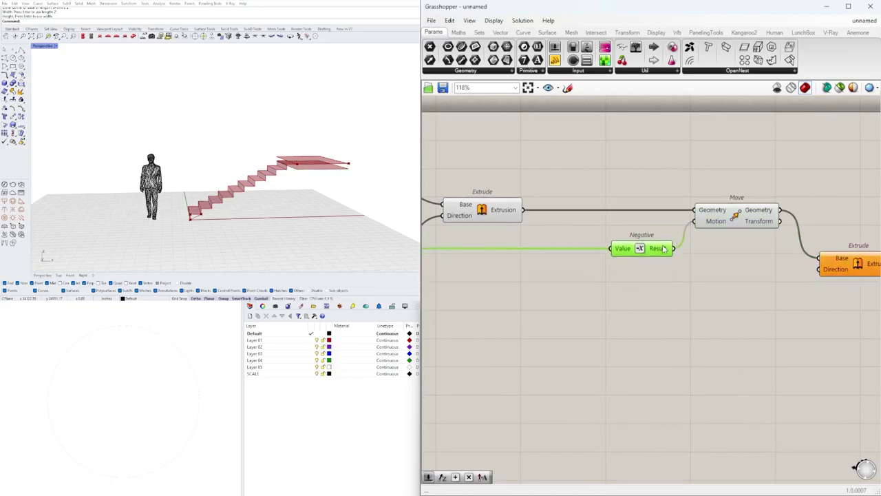
right_click_drag(846, 270, 757, 270)
left_click(757, 269)
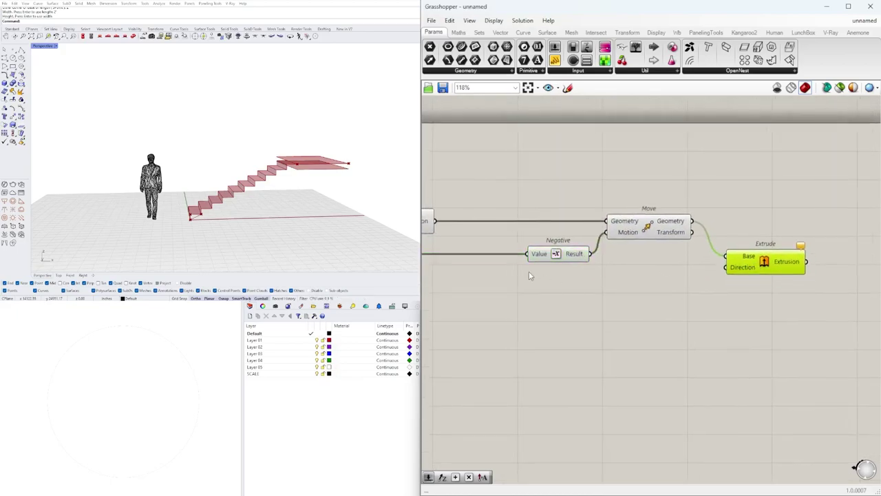
Step: Insert a Relay in the tread height wire feeding the Negative component and place it slightly below the original wire
right_click_drag(528, 276, 594, 257)
left_click(639, 254)
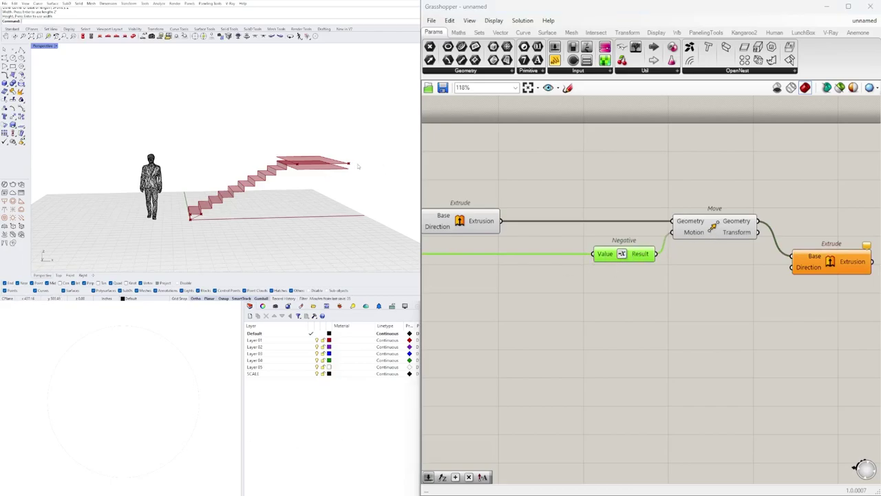
double_click(509, 254)
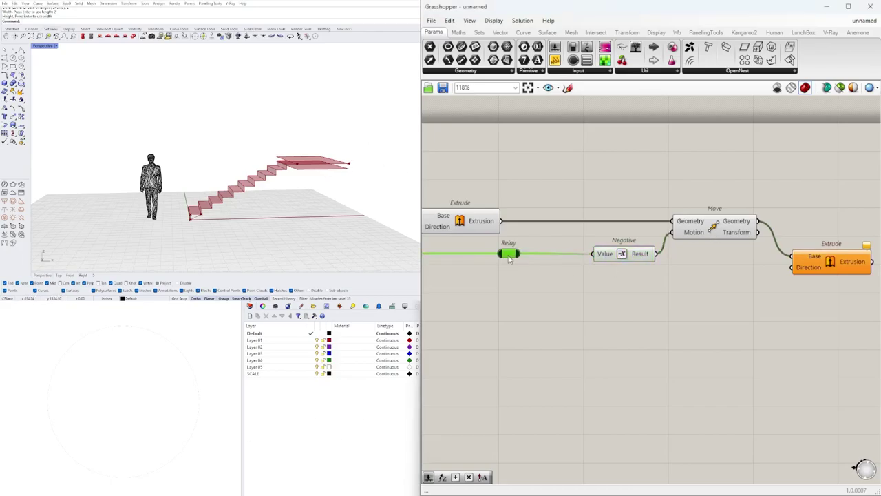
left_click_drag(509, 254, 512, 276)
Step: Add a Multiplication component, feed its A input from the Relay and connect its Result to the last Extrude's Direction input
double_click(593, 283)
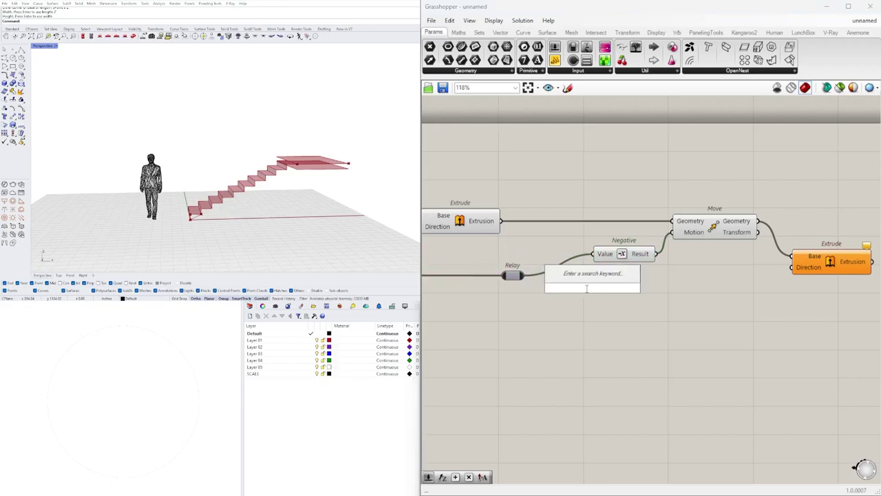
type("*")
key("Return")
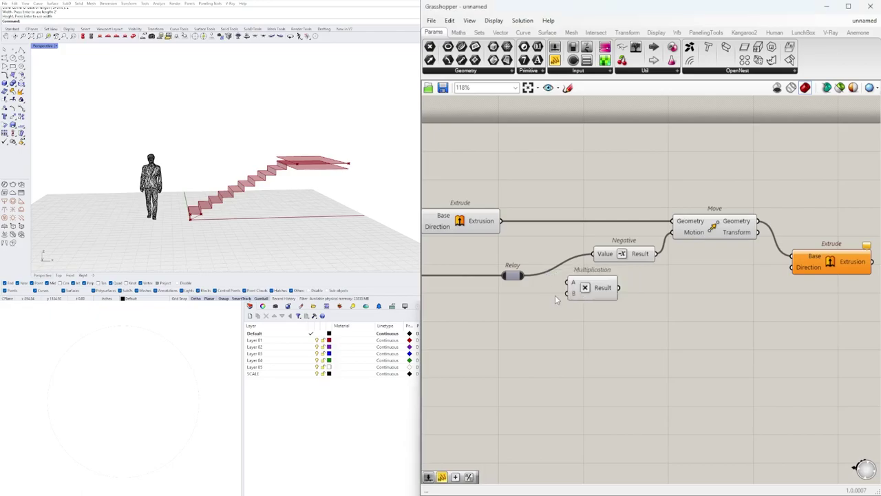
left_click_drag(523, 275, 793, 268)
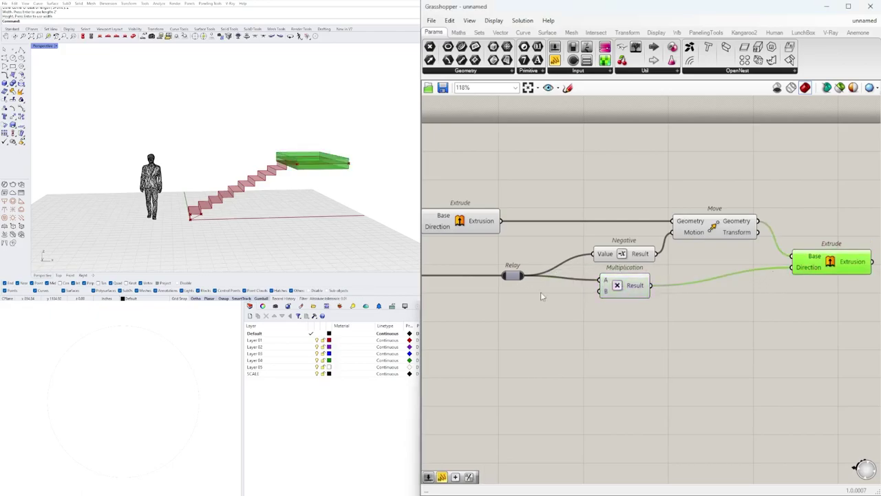
right_click_drag(621, 296, 769, 309)
left_click(782, 349)
scroll(716, 344, "down", 3)
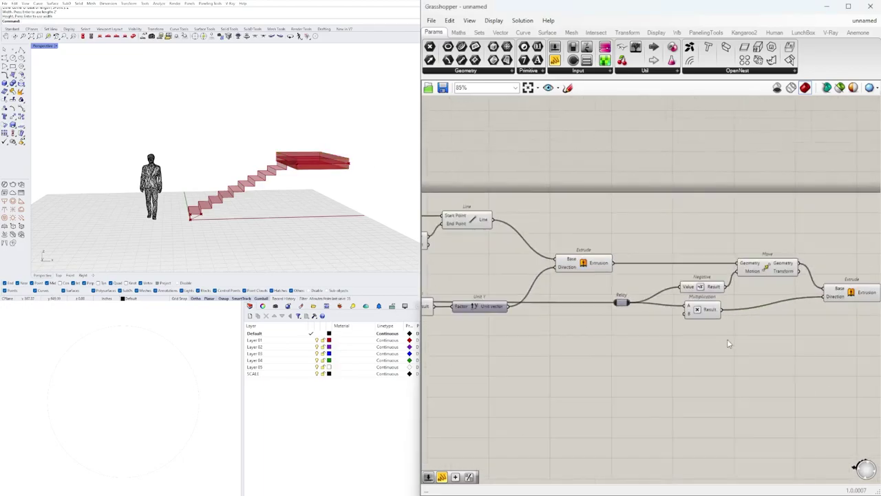
left_click_drag(768, 315, 550, 228)
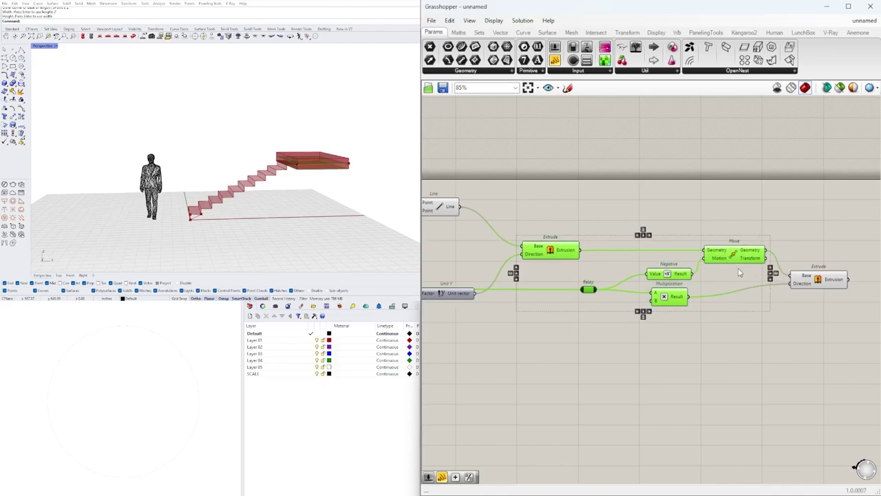
left_click(746, 212)
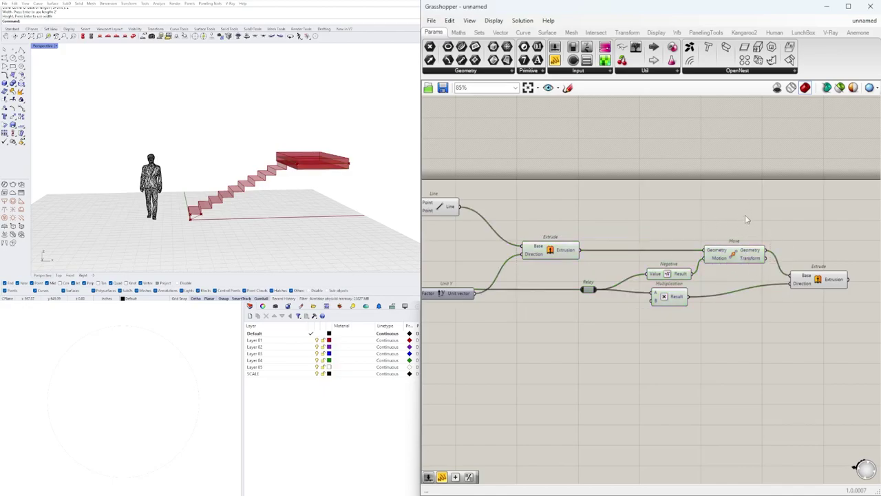
scroll(650, 303, "up", 3)
left_click_drag(702, 375, 555, 276)
left_click(651, 231)
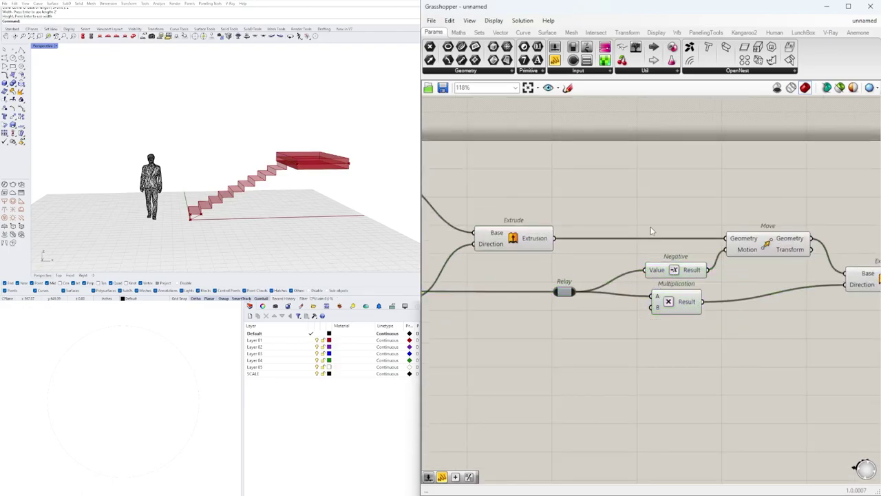
Step: Turn off the preview of the first landing Extrude, Relay, Negative, Multiplication and Move components
right_click_drag(744, 263, 690, 276)
scroll(692, 272, "down", 3)
left_click_drag(731, 330, 511, 253)
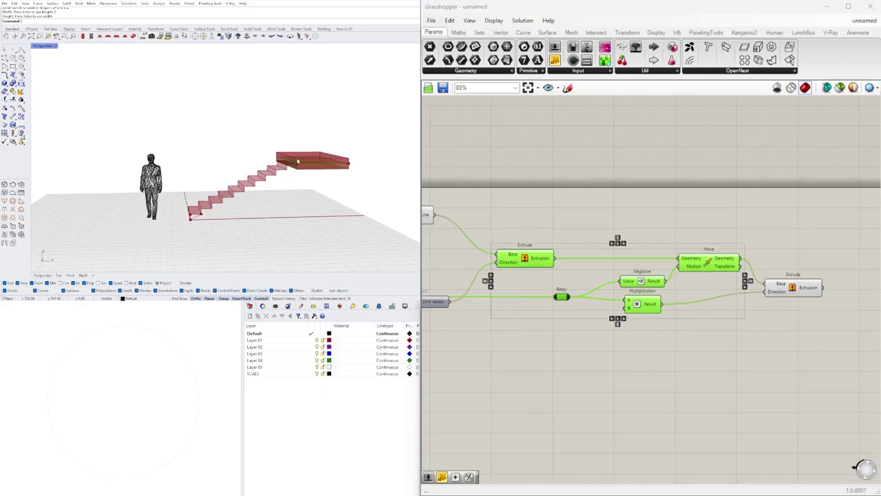
left_click_drag(715, 352, 507, 235)
middle_click(524, 236)
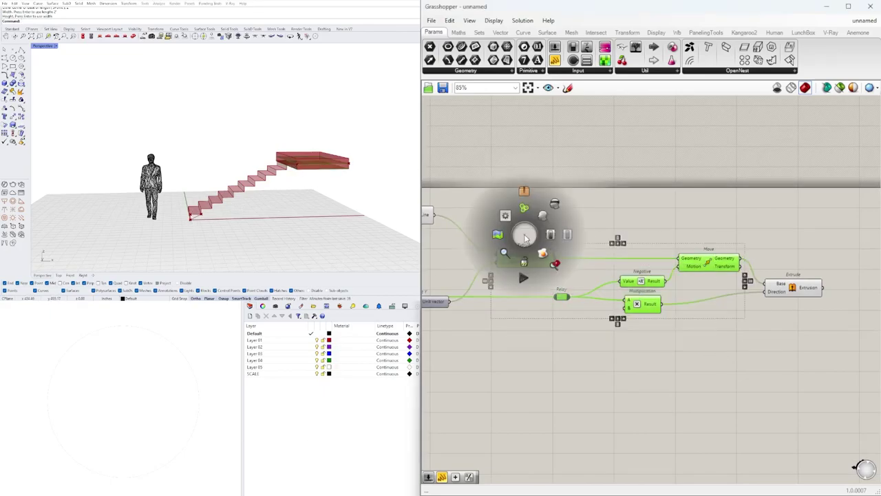
left_click(556, 202)
left_click(482, 337)
right_click_drag(265, 174, 320, 187)
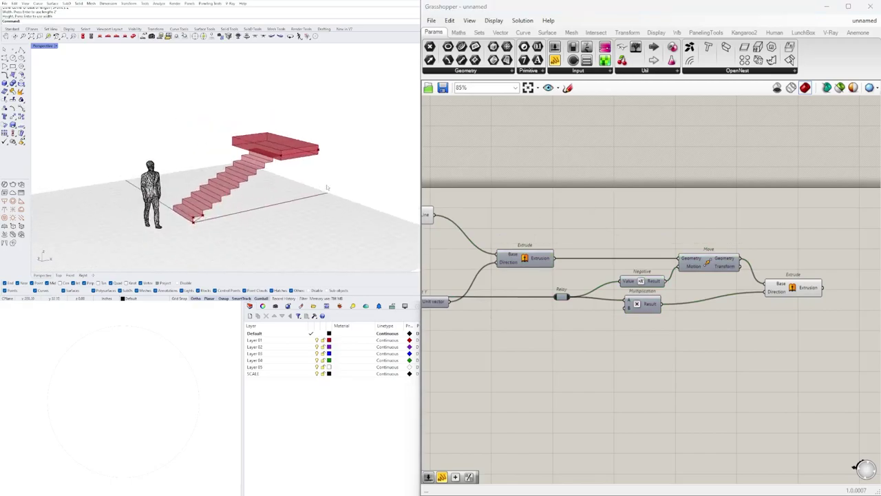
Step: Turn off the preview of the Line component that feeds the first landing Extrude
right_click_drag(500, 344, 795, 321)
scroll(795, 321, "down", 3)
scroll(691, 264, "up", 4)
left_click(765, 227)
right_click(766, 227)
left_click(791, 242)
mouse_move(309, 180)
right_mouse_down()
mouse_move(251, 172)
mouse_move(294, 177)
right_mouse_up()
scroll(296, 183, "up", 3)
scroll(516, 277, "down", 1)
right_click_drag(241, 182, 287, 186)
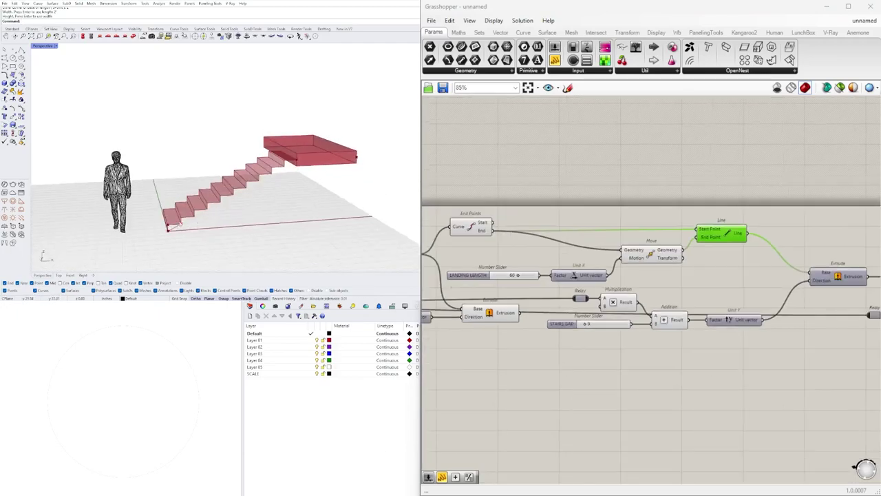
Step: Examine the Join Curves and End Points components to identify the stair profile's start and end points in the model
scroll(598, 278, "down", 3)
right_click_drag(525, 304, 674, 298)
scroll(664, 299, "up", 2)
right_click_drag(568, 261, 597, 257)
scroll(598, 257, "up", 4)
left_click(599, 258)
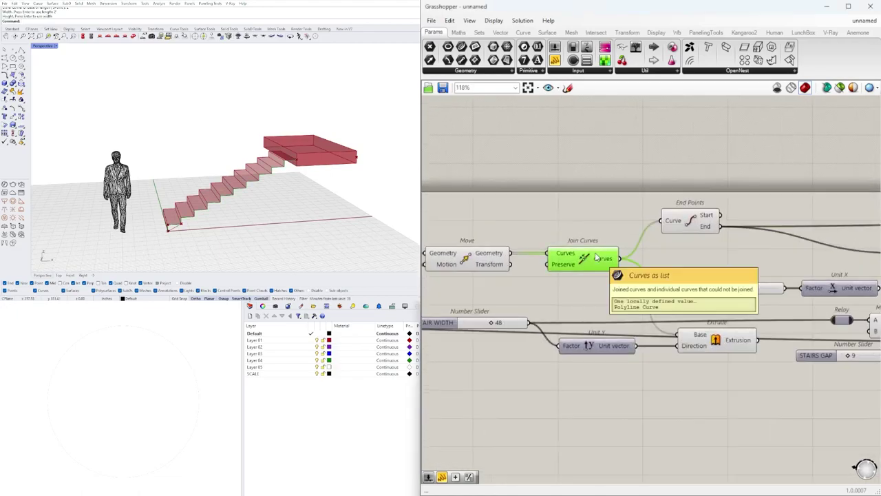
right_click_drag(664, 284, 639, 231)
right_click_drag(693, 175, 615, 219)
left_click_drag(590, 211, 577, 209)
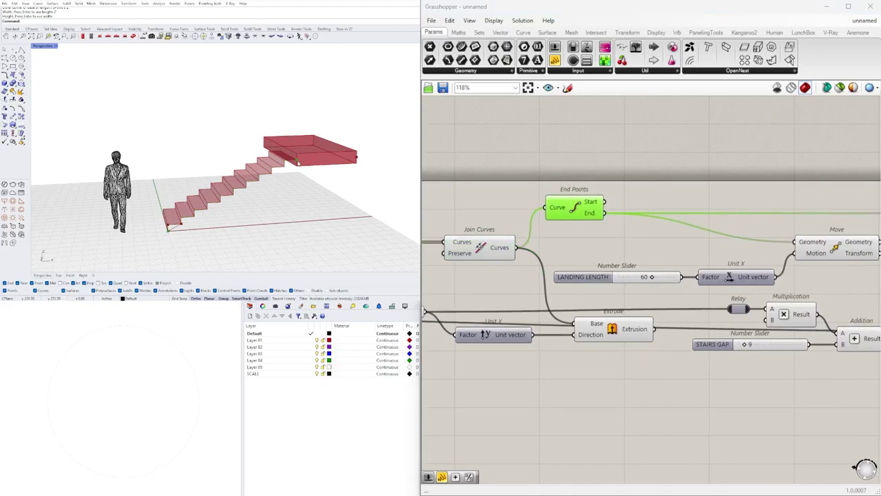
Step: Add two Move components below the definition and connect End Points' Start and End outputs to their Geometry inputs
scroll(603, 339, "down", 3)
double_click(603, 338)
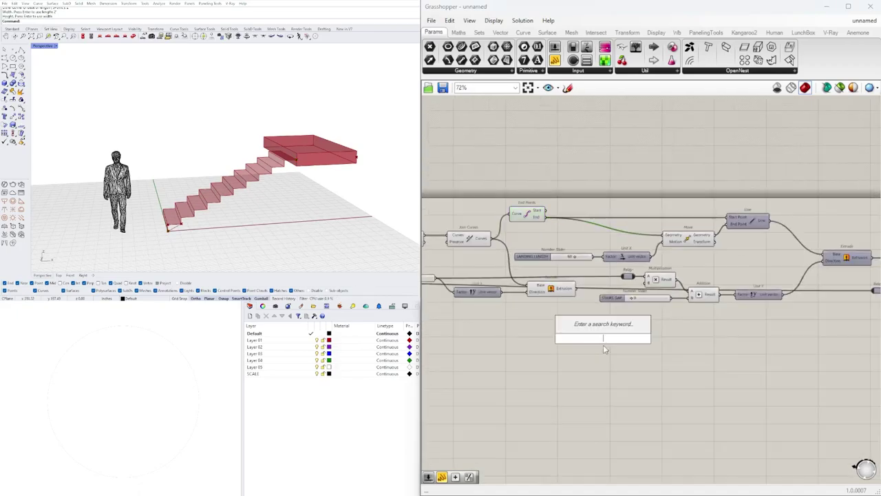
type("MO")
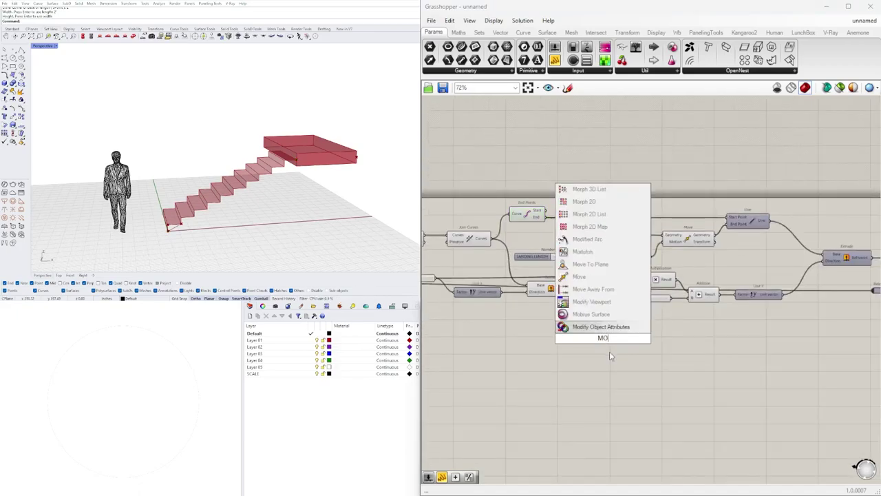
left_click(586, 275)
left_click_drag(538, 215, 664, 349)
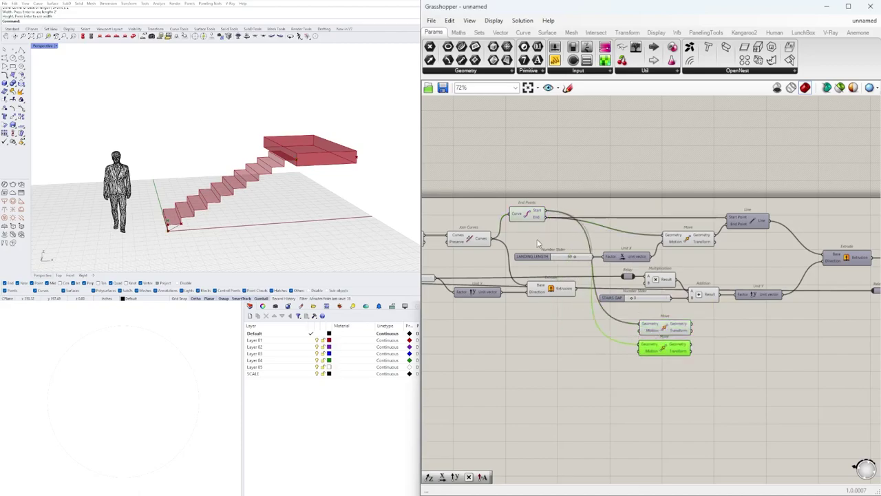
left_click_drag(548, 218, 643, 352)
left_click(687, 391)
left_click_drag(729, 414, 663, 325)
Step: Trace the TREAD HEIGHT slider's Unit Z vector through the definition to the landing's Negative component
right_click_drag(541, 352, 850, 331)
right_click_drag(489, 322, 705, 317)
right_click_drag(533, 278, 690, 283)
scroll(584, 269, "up", 3)
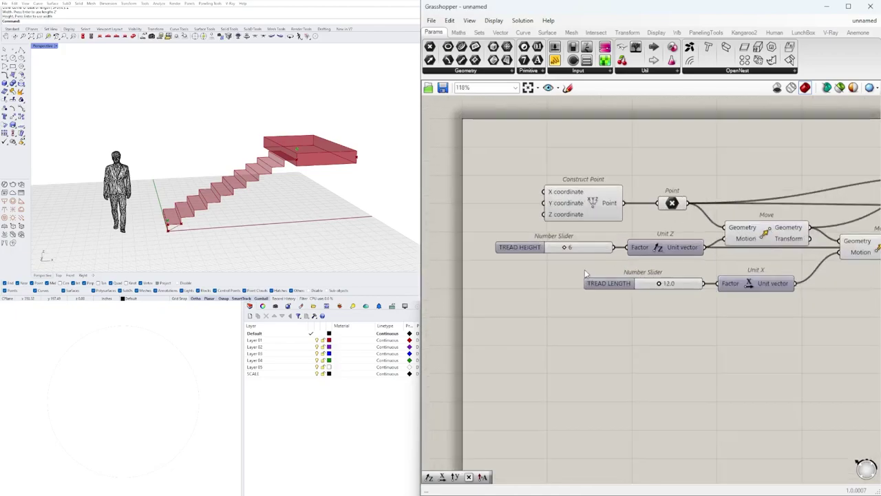
left_click(665, 248)
scroll(672, 271, "down", 5)
right_click_drag(741, 295, 527, 292)
right_click_drag(840, 285, 630, 290)
right_click_drag(778, 281, 616, 283)
scroll(617, 284, "up", 2)
scroll(812, 286, "up", 3)
right_click_drag(813, 288, 751, 275)
scroll(750, 276, "down", 3)
left_click(723, 276)
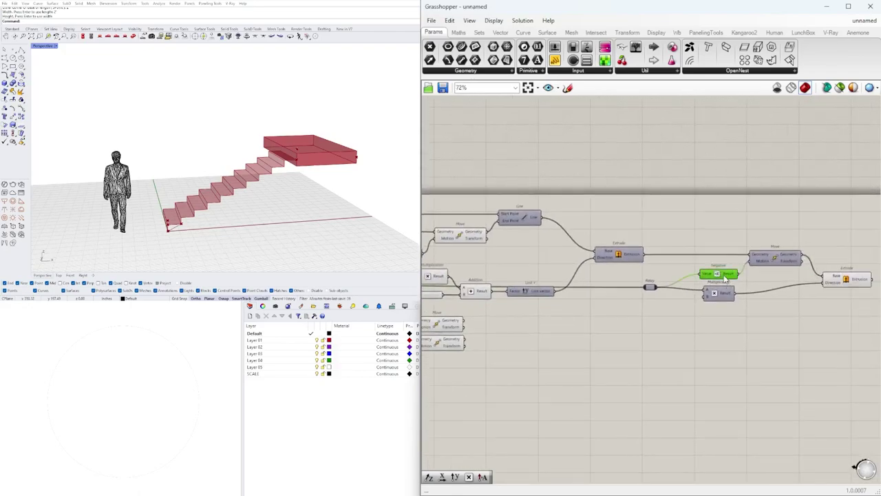
Step: Insert a second Relay in the long tread height wire below the STAIR WIDTH slider and lower both Relays to straighten the wire
right_click_drag(582, 301, 605, 295)
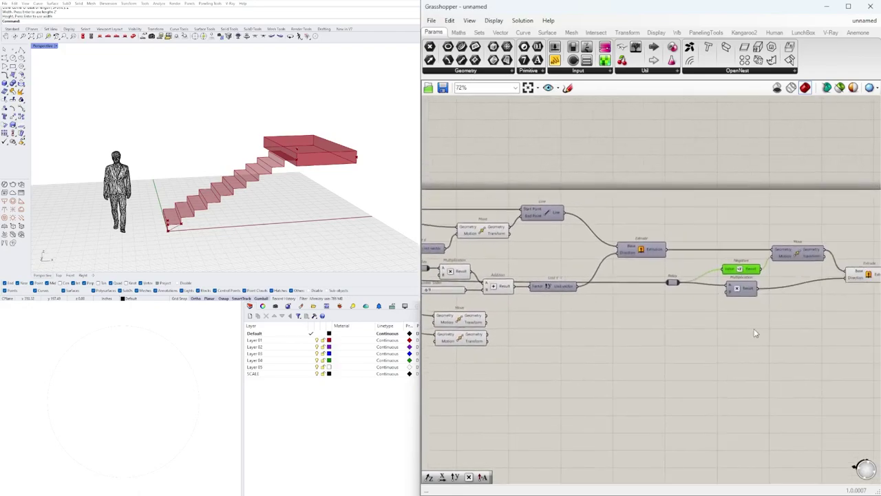
right_click_drag(493, 322, 769, 303)
right_click_drag(555, 286, 788, 277)
double_click(628, 248)
left_click_drag(628, 246, 627, 269)
right_click_drag(699, 297, 476, 298)
right_click_drag(772, 284, 607, 285)
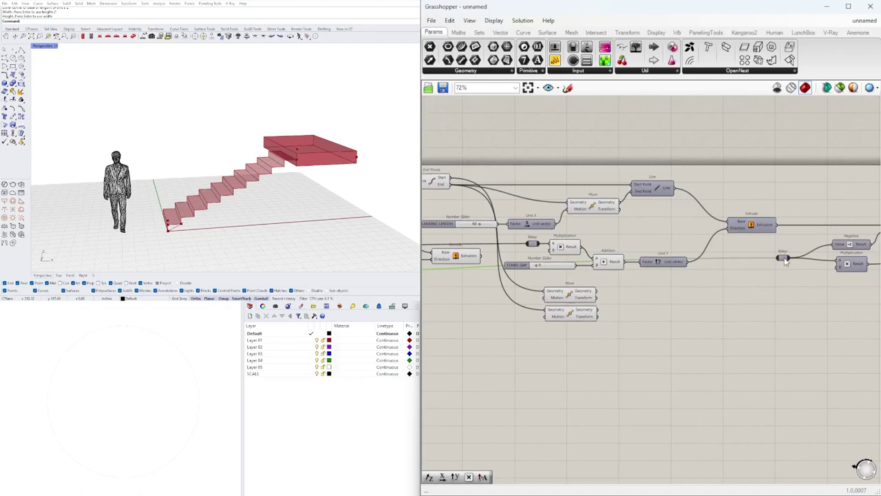
left_click_drag(782, 259, 782, 277)
right_click_drag(549, 320, 765, 296)
left_click_drag(451, 248, 455, 253)
left_click(583, 273)
Step: Try to connect the new Relay directly to the Motion input of the upper new Move component
scroll(656, 258, "down", 2)
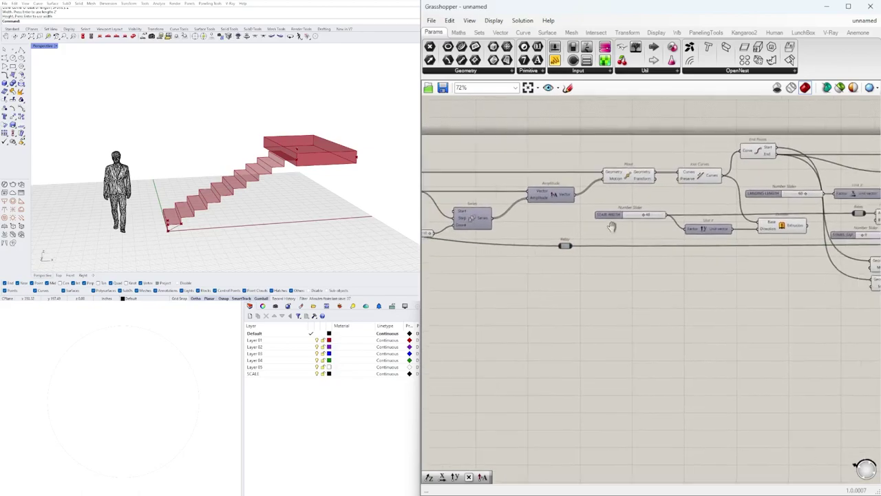
scroll(747, 282, "up", 3)
left_click(747, 253)
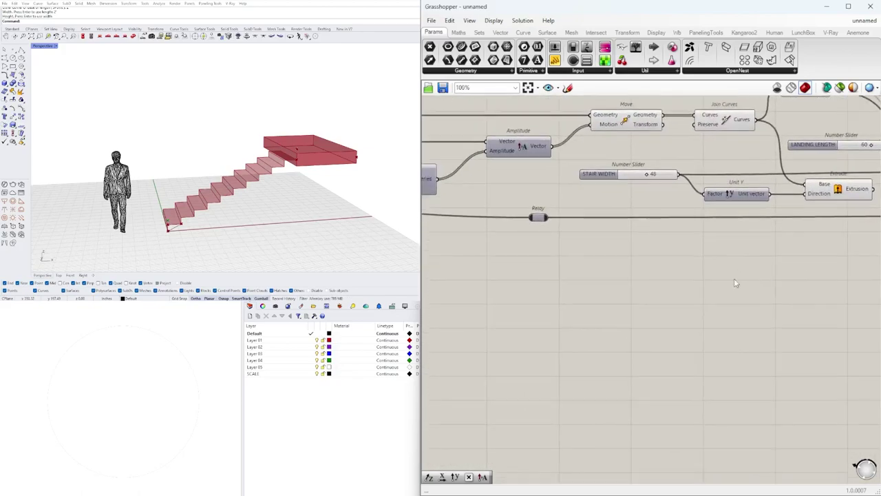
scroll(578, 241, "down", 3)
scroll(741, 253, "up", 1)
left_click_drag(493, 225, 793, 245)
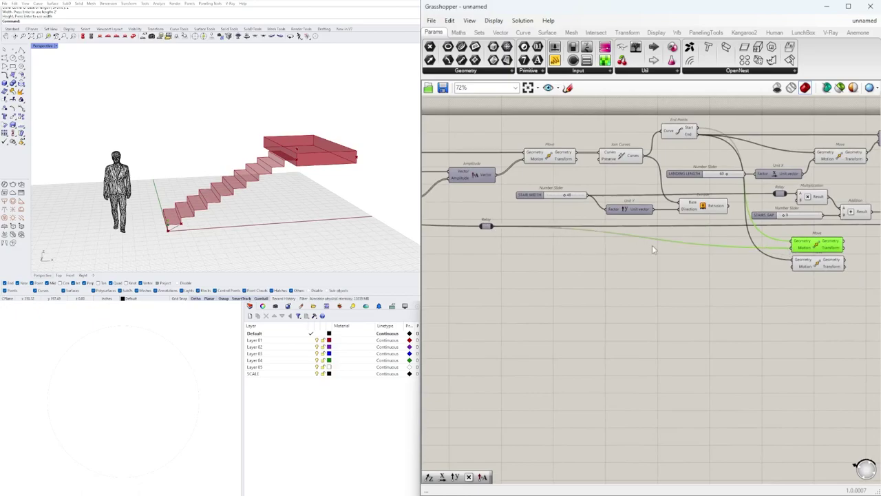
left_click(674, 271)
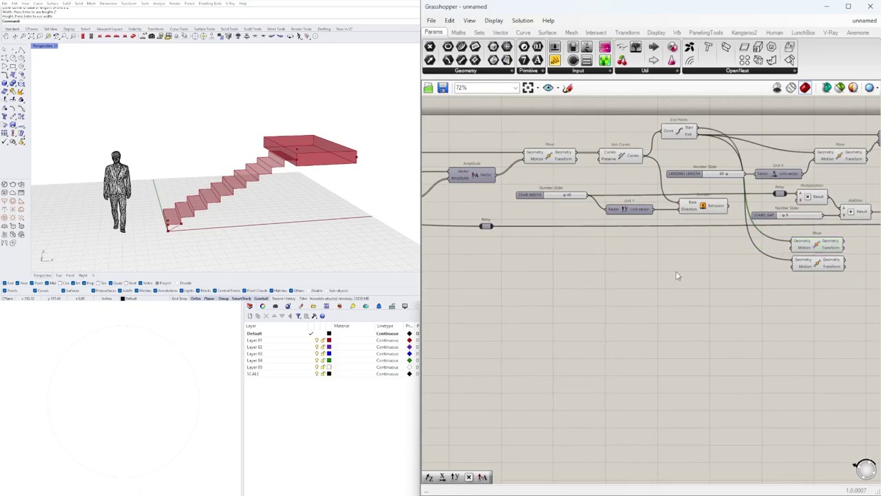
Step: Add two Negative components fed by the new Relay and connect their Results to the Motion inputs of the two new Moves
double_click(673, 270)
type("NEG")
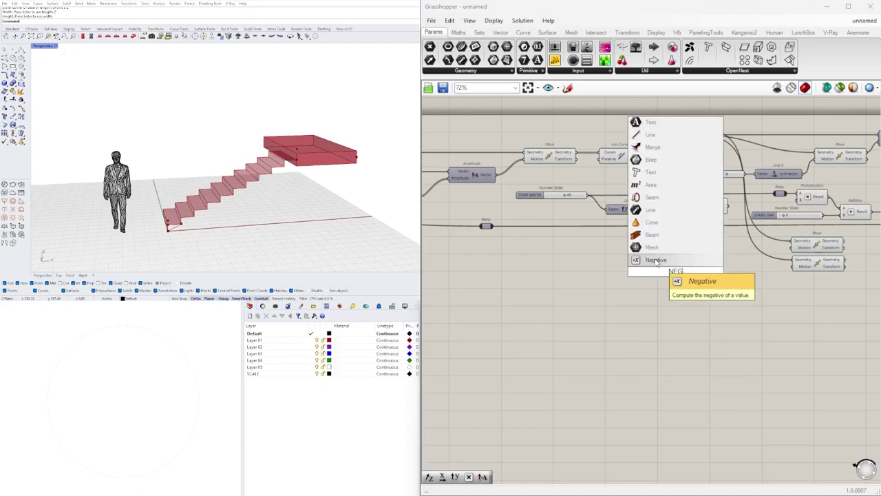
left_click(673, 260)
left_click_drag(687, 273, 739, 266)
left_click_drag(491, 226, 710, 248)
left_click_drag(493, 228, 714, 269)
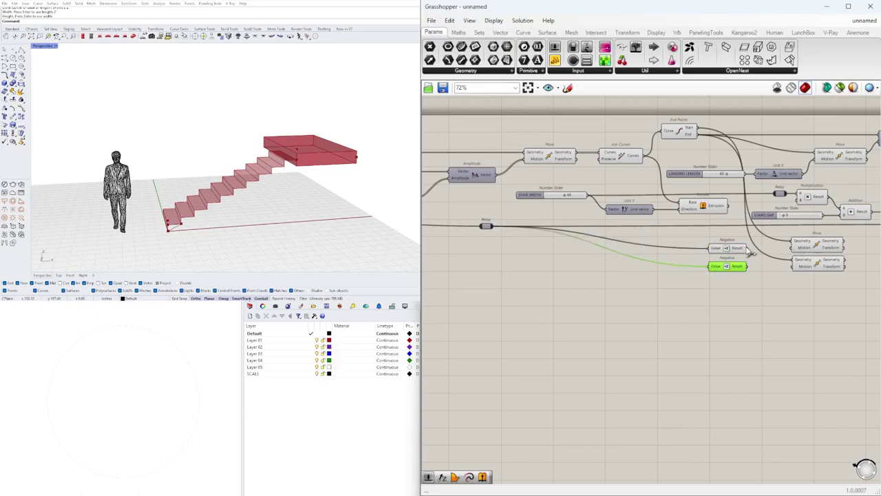
left_click_drag(761, 290, 733, 252)
left_click_drag(831, 279, 801, 247)
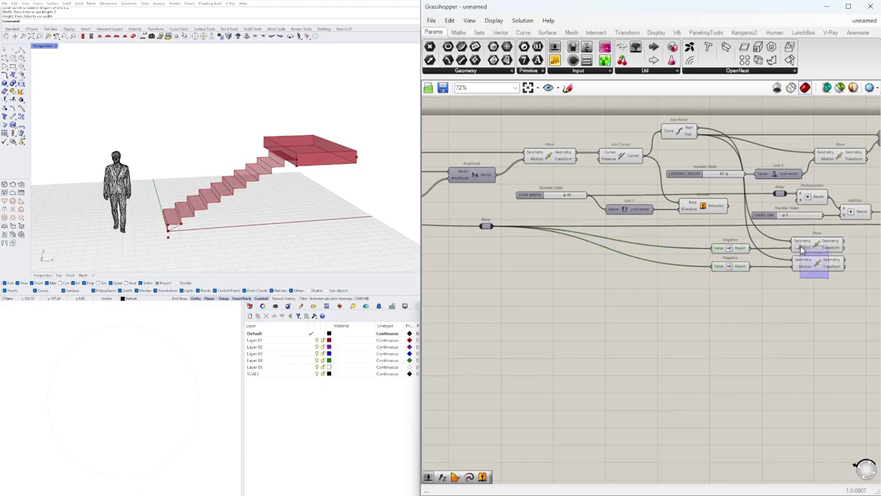
Step: Examine the stair profile's end points and their lowered copies in the model against the End Points and Move components
right_click_drag(365, 183, 318, 179)
scroll(659, 269, "down", 1)
left_click(809, 300)
right_click_drag(813, 301, 657, 316)
right_click_drag(610, 277, 681, 295)
scroll(592, 239, "up", 2)
scroll(679, 294, "down", 1)
right_click_drag(624, 214, 663, 208)
right_click_drag(749, 213, 597, 202)
left_click(526, 175)
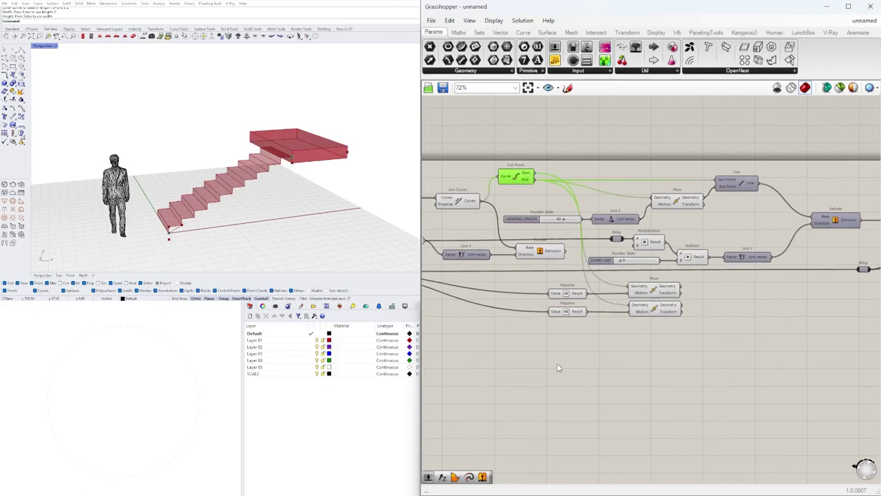
scroll(169, 235, "up", 3)
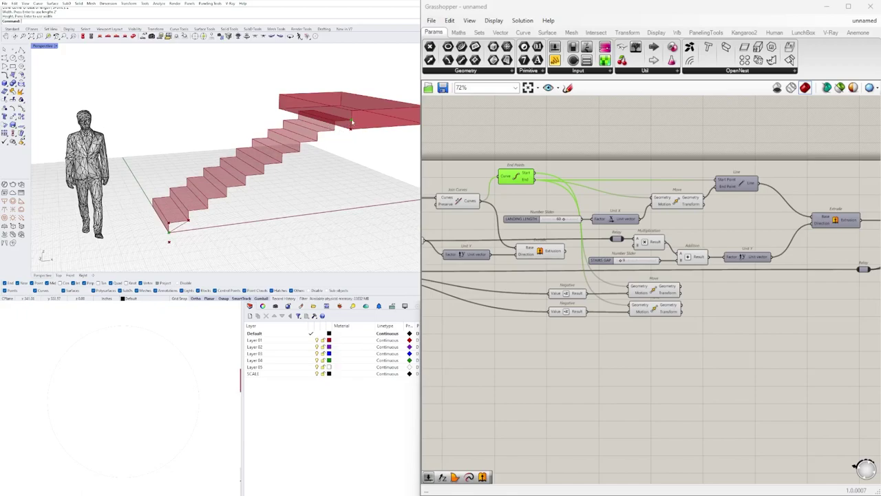
Step: Add a PolyLine component to the canvas near the two lower Move components
left_click(448, 203)
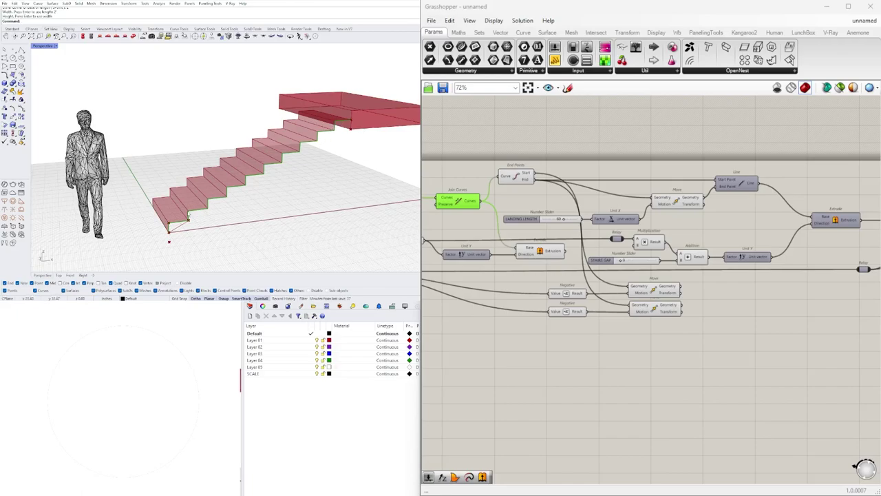
double_click(629, 402)
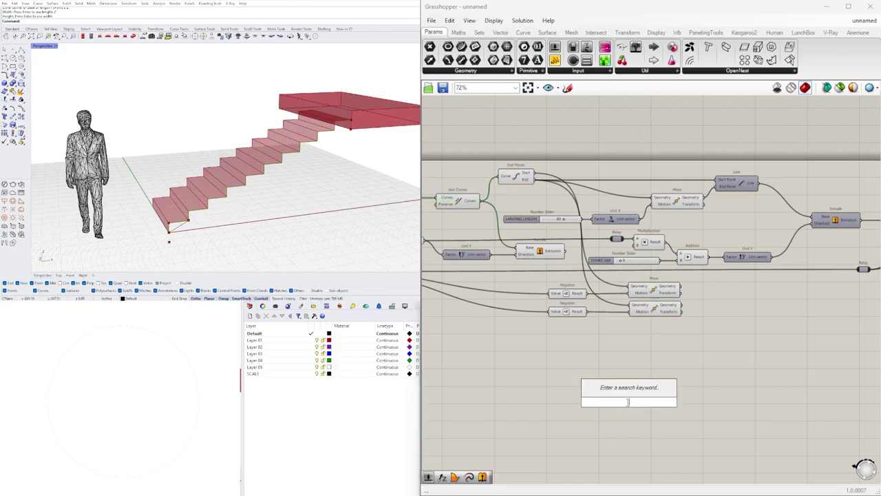
type("POLY")
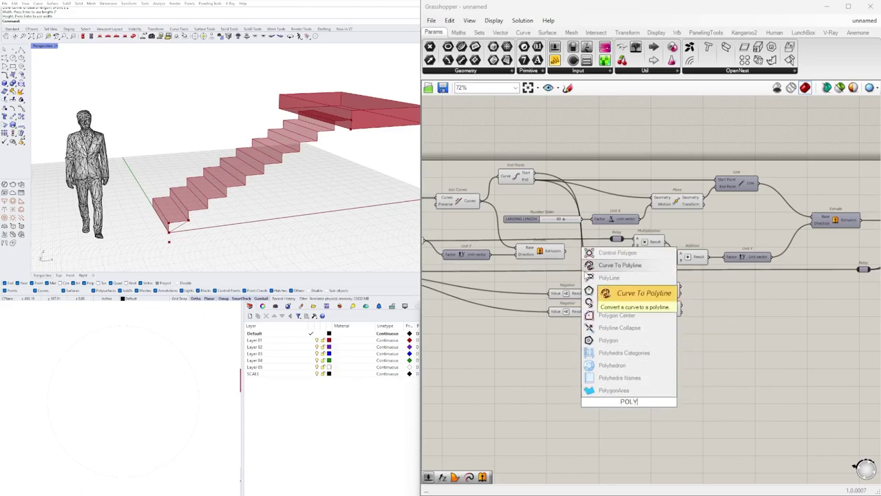
left_click(609, 277)
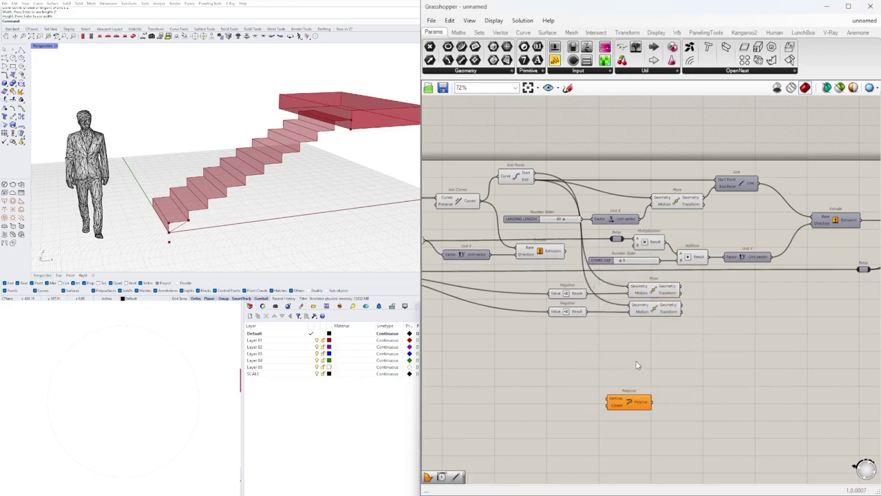
left_click_drag(639, 408, 781, 342)
Step: Feed the End Points' Start output and both lower Move components' Geometry outputs into the PolyLine's Vertices input
left_click(517, 177)
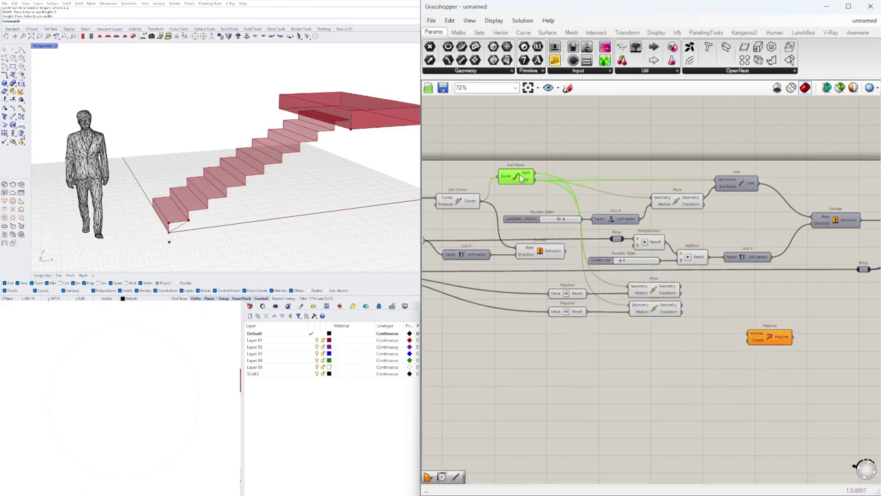
left_click_drag(535, 173, 756, 300)
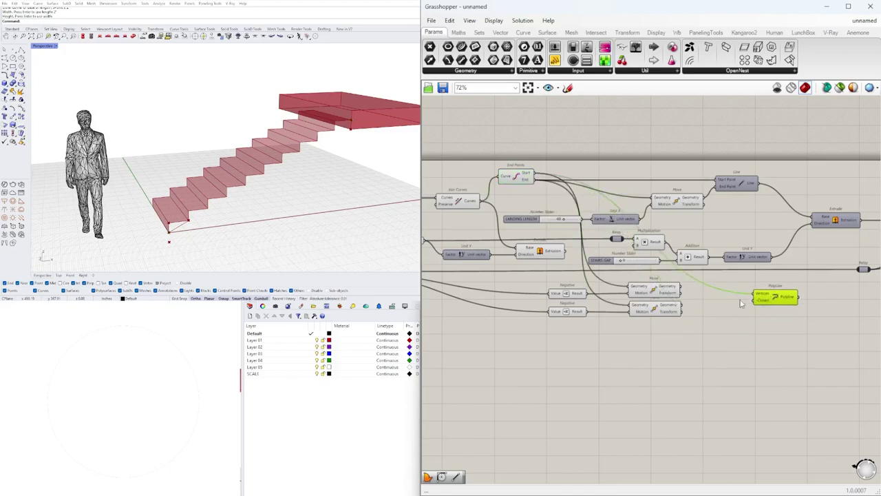
left_click(661, 292)
left_click_drag(682, 292, 755, 295, "shift")
left_click(652, 310)
left_click_drag(683, 311, 768, 299, "shift")
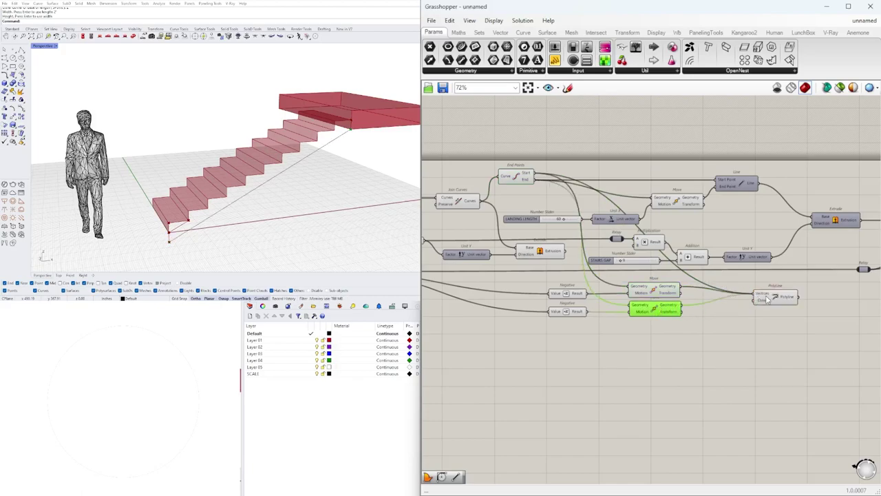
Step: Add the End Points' End output to the PolyLine's Vertices input
left_click(688, 204)
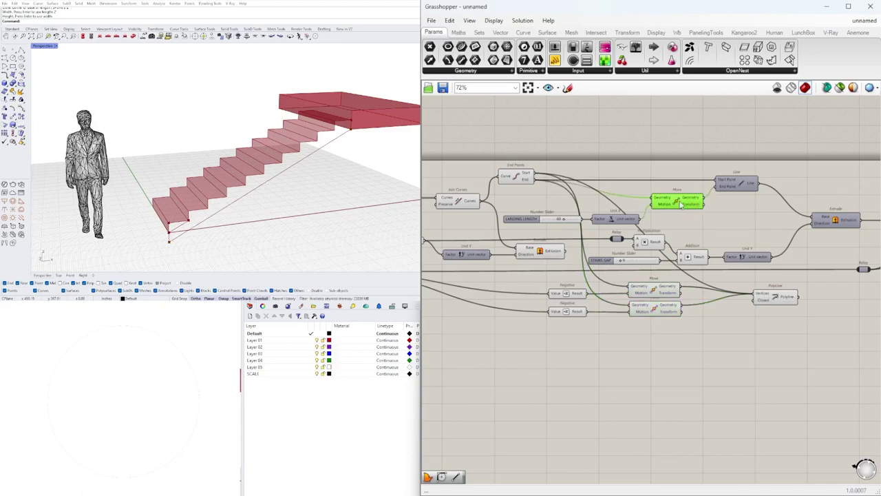
right_click_drag(714, 204, 709, 184)
left_click(660, 275)
left_click(670, 293)
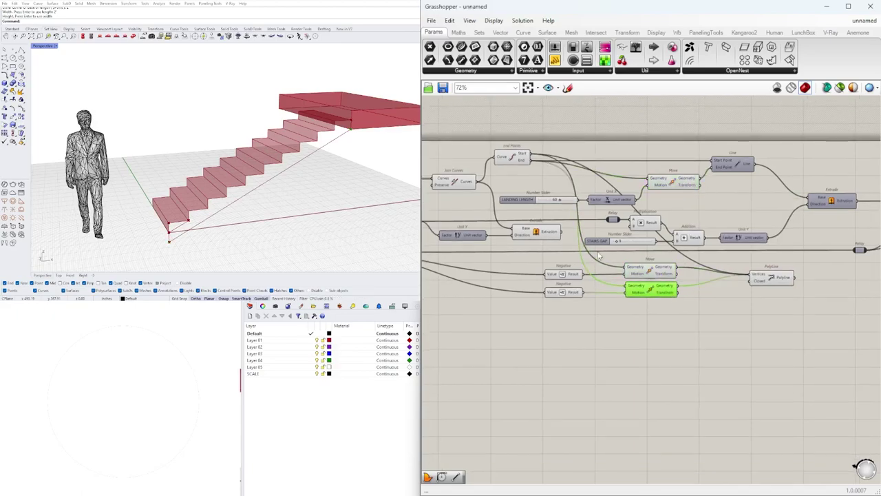
left_click(517, 162)
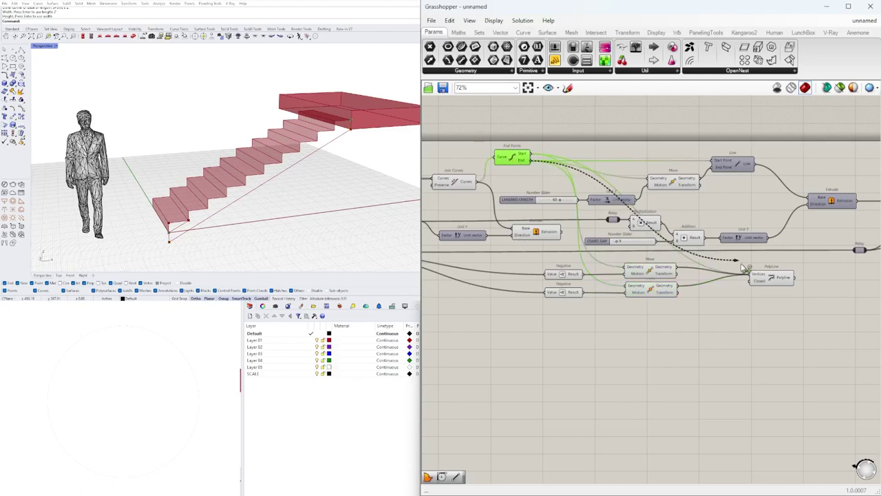
Step: Reposition the PolyLine component close beside the two lower Move components
left_click_drag(774, 281, 836, 280)
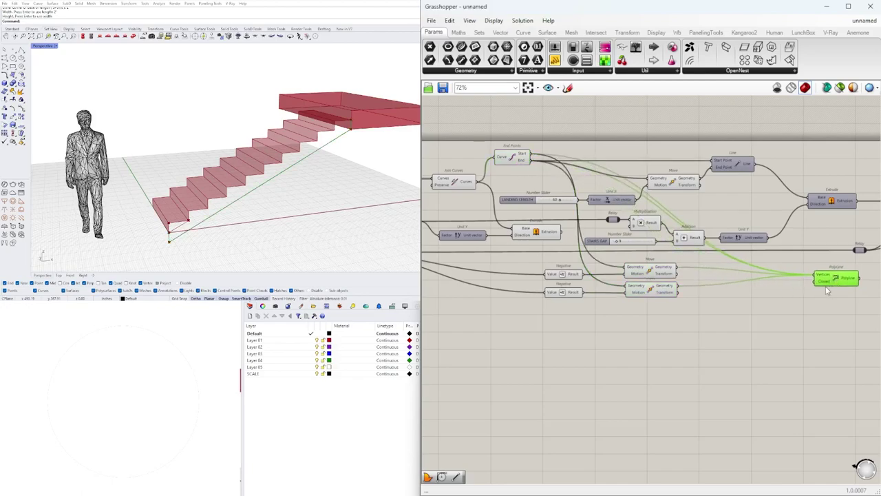
right_click_drag(831, 290, 716, 298)
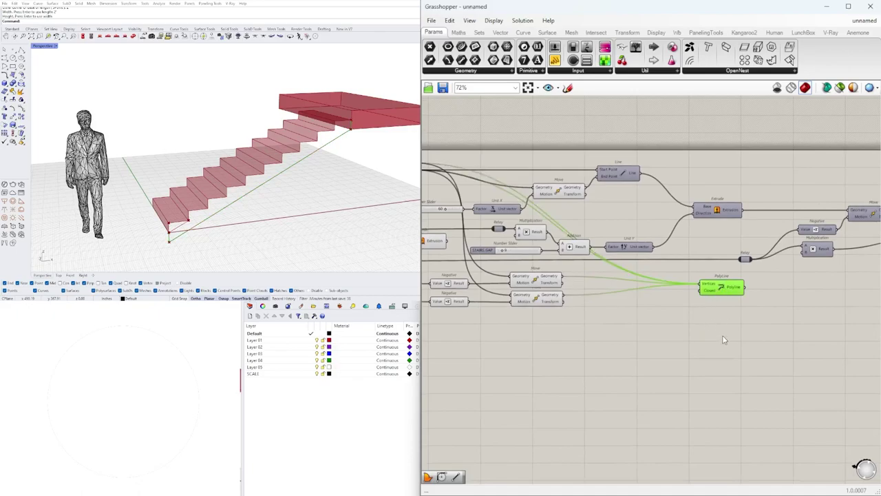
right_click_drag(723, 335, 800, 323)
scroll(782, 287, "down", 2)
scroll(781, 287, "up", 1)
left_click_drag(808, 283, 719, 279)
left_click(765, 288)
right_click_drag(819, 290, 749, 296)
right_click_drag(832, 302, 871, 291)
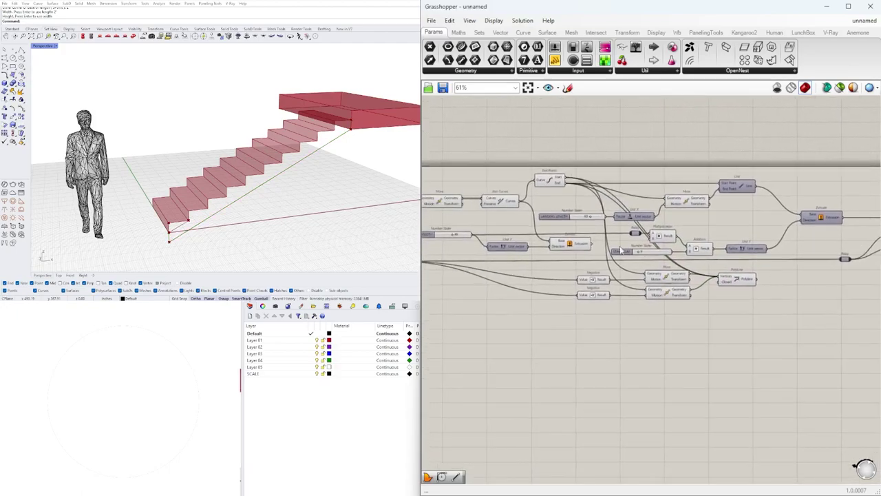
Step: Add a second Join Curves component after the PolyLine and feed it the joined stair profile and the polyline
left_click(505, 199)
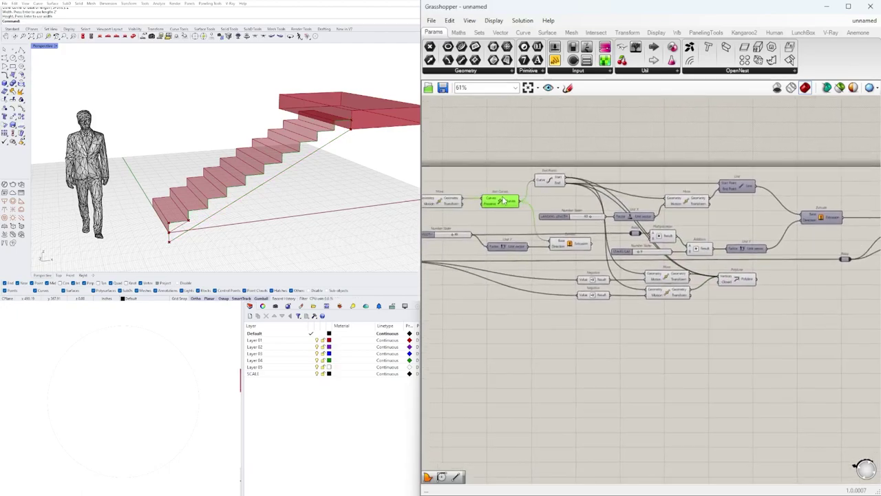
double_click(543, 331)
type("join")
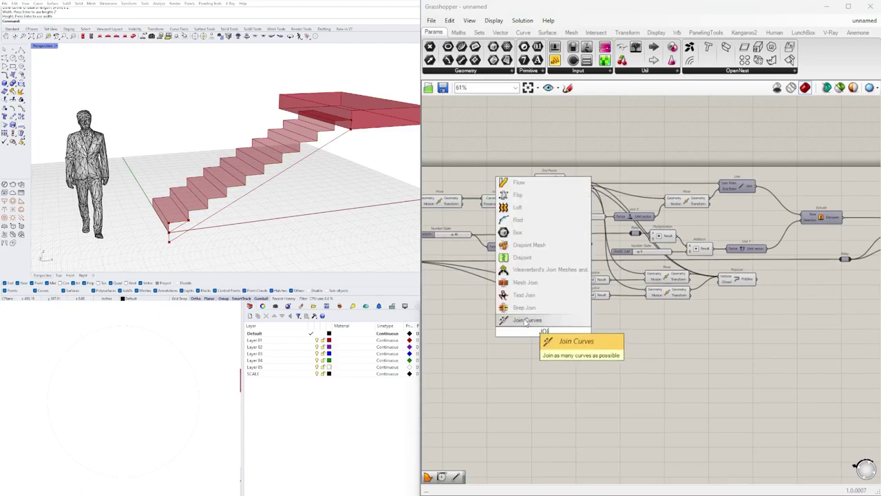
left_click(541, 322)
left_click_drag(541, 338, 673, 225)
left_click_drag(516, 206, 788, 269)
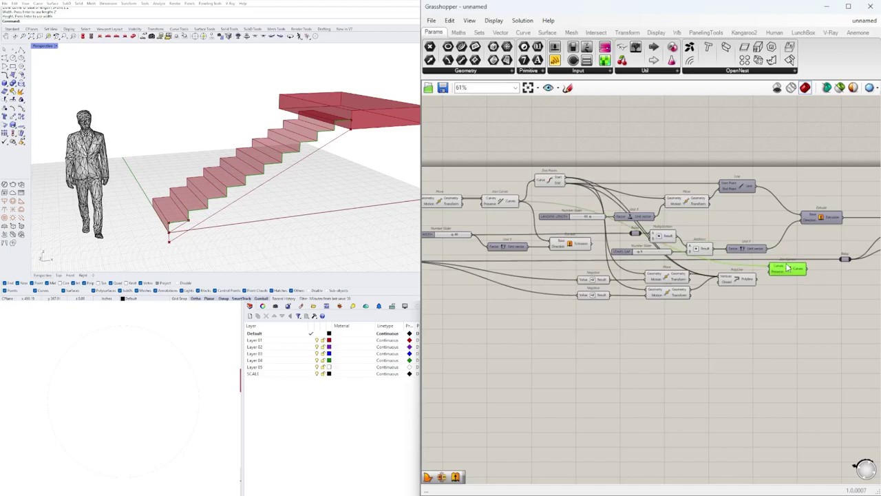
Step: Flatten the Curves input of the new Join Curves component
scroll(789, 269, "up", 3)
right_click(786, 260)
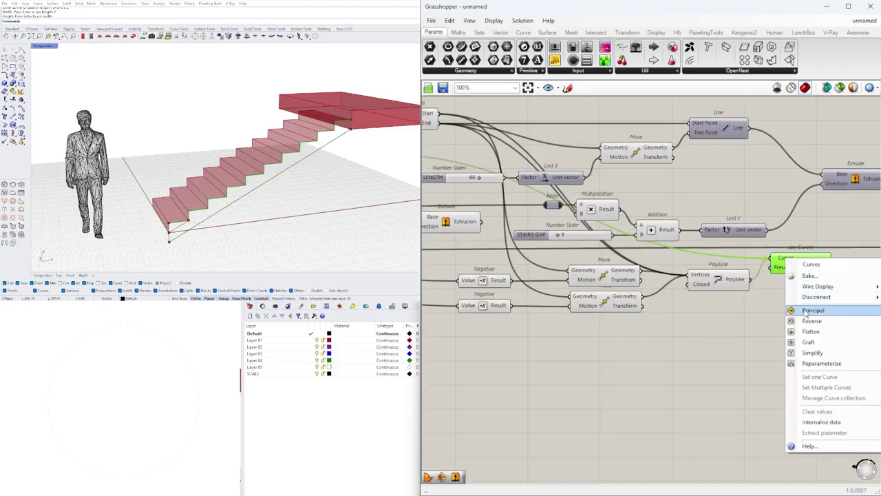
left_click(810, 332)
Step: Move the stair's Unit Y and Extrude components past the new Join Curves component
right_click_drag(441, 224, 576, 272)
scroll(617, 260, "down", 1)
scroll(618, 261, "down", 1)
left_click(618, 261)
scroll(617, 261, "down", 1)
left_click_drag(569, 281, 464, 245)
right_click_drag(613, 262, 563, 240)
scroll(561, 241, "down", 1)
left_click_drag(565, 242, 821, 297)
Step: Relocate the STAIR WIDTH slider to the free area just below the two Negative components
scroll(775, 274, "up", 5)
left_click(768, 265)
left_click_drag(597, 298, 554, 330)
scroll(650, 326, "down", 4)
right_click_drag(650, 326, 791, 314)
scroll(758, 314, "up", 3)
left_click_drag(722, 314, 447, 324)
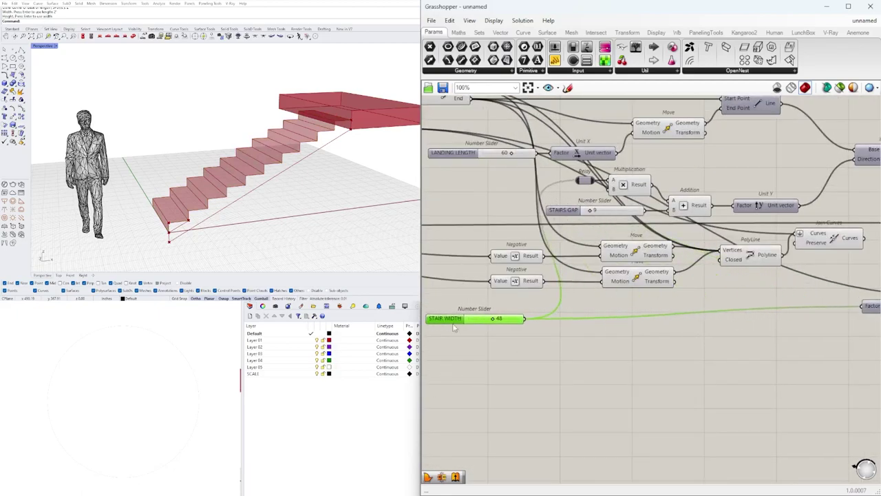
right_click_drag(500, 322, 623, 311)
scroll(623, 312, "down", 1)
left_click_drag(582, 313, 489, 303)
left_click(540, 322)
scroll(652, 335, "down", 2)
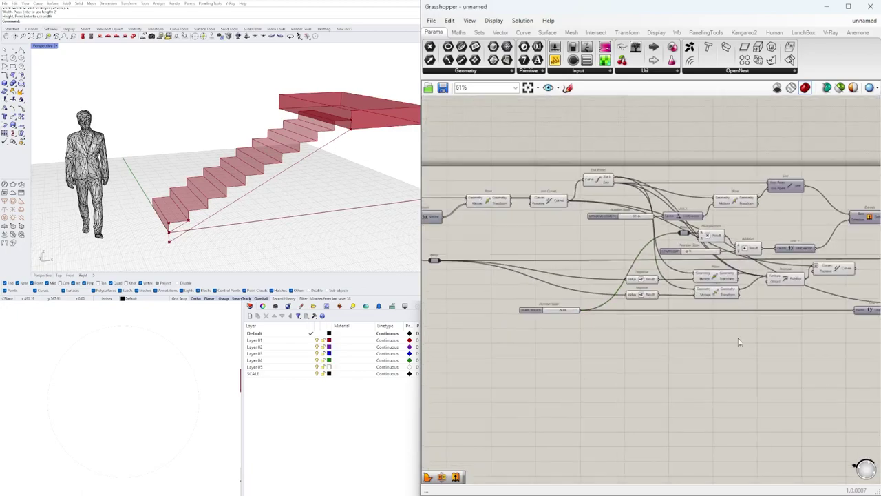
Step: Replace the stair Extrude's Base input with the new Join Curves output
scroll(715, 343, "up", 3)
left_click(826, 300)
left_click_drag(699, 239, 799, 298, "shift")
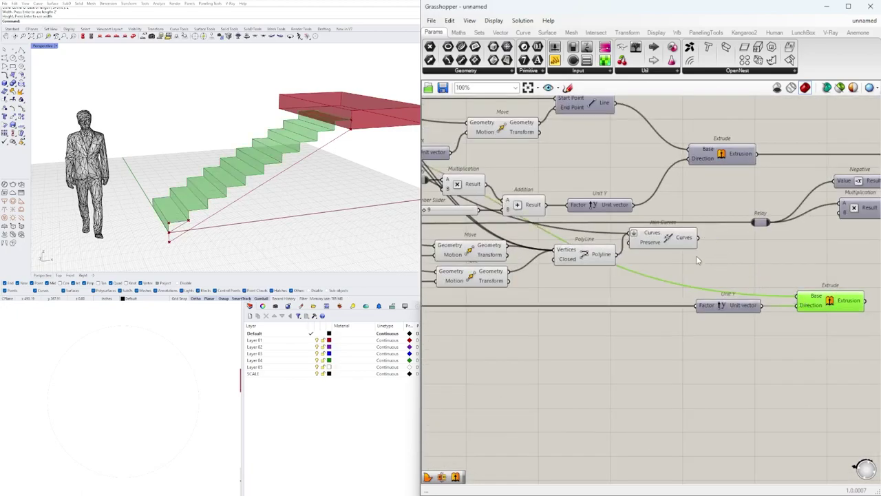
left_click(678, 239)
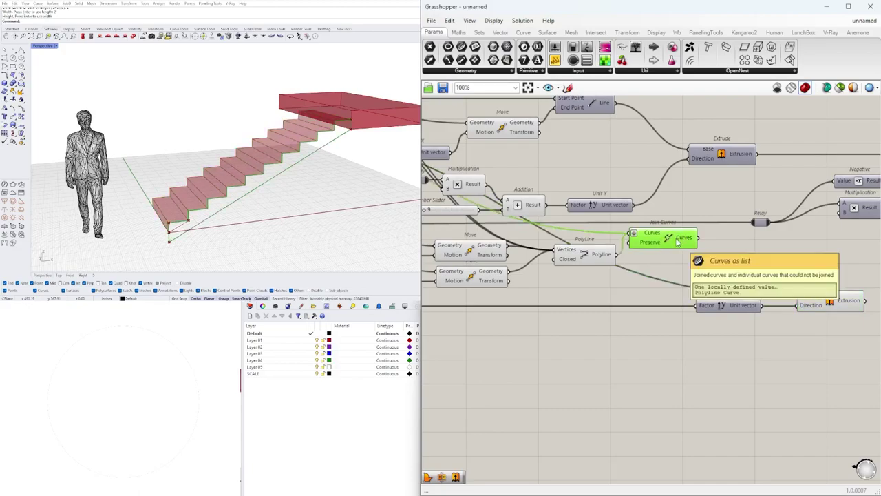
left_click_drag(697, 238, 798, 298)
left_click(837, 272)
right_click_drag(836, 272, 807, 269)
right_click_drag(268, 162, 322, 164)
scroll(652, 236, "up", 1)
Step: Insert a Boundary Surfaces component between the new Join Curves output and the stair Extrude's Base input
left_click(654, 241)
right_click_drag(767, 253, 690, 253)
double_click(690, 250)
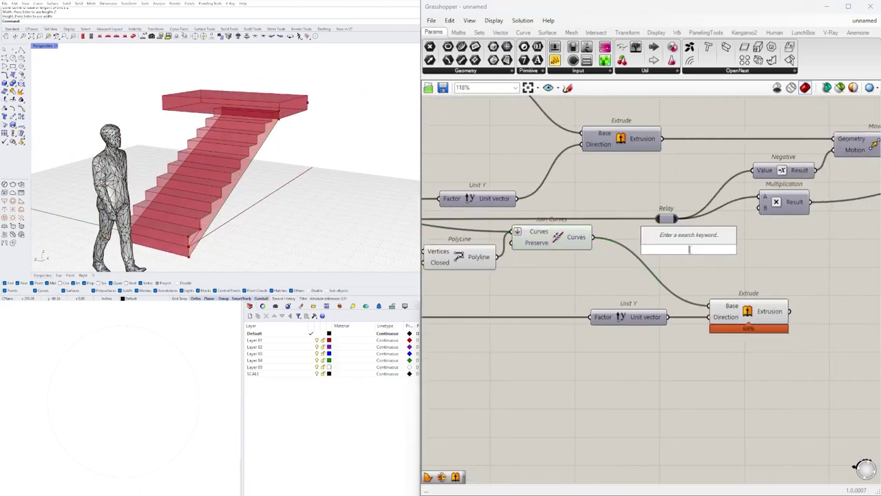
type("Bi")
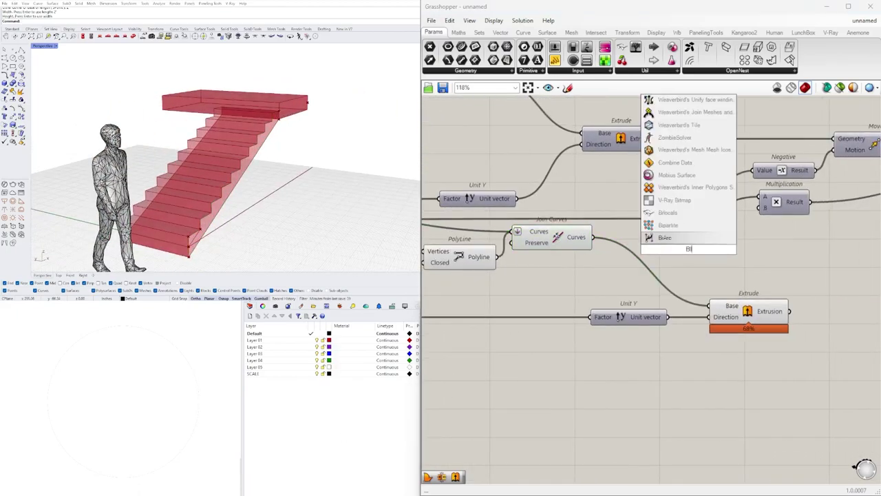
type("ou")
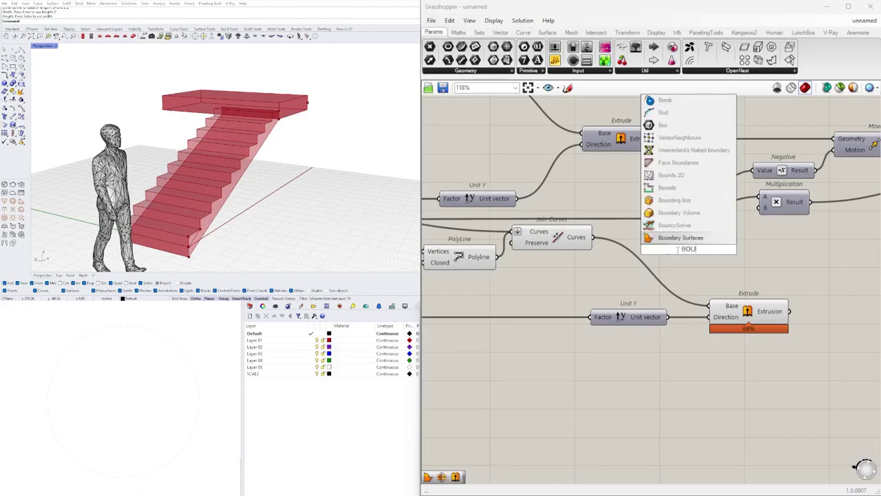
key("Return")
left_click_drag(595, 238, 714, 307)
left_click_drag(654, 242, 637, 237)
left_click_drag(642, 282, 563, 241)
left_click_drag(558, 238, 559, 239)
left_click(522, 279)
Step: Turn off the preview of the PolyLine, new Join Curves and Boundary Surfaces components
right_click_drag(523, 279, 653, 270)
left_click_drag(758, 272, 585, 227)
left_click_drag(687, 231, 684, 235)
left_click_drag(771, 272, 592, 235)
middle_click(601, 231)
left_click(635, 204)
Step: Turn off the preview of the two Move components that feed the PolyLine
right_click_drag(610, 243, 700, 245)
left_click_drag(625, 302, 498, 241)
middle_click(525, 232)
left_click(554, 208)
left_click_drag(598, 312, 532, 248)
middle_click(539, 239)
left_click(563, 217)
Step: Examine the extruded stair solid and its landing from several angles in the perspective viewport
right_click_drag(826, 284, 558, 275)
scroll(558, 276, "down", 3)
scroll(632, 276, "up", 4)
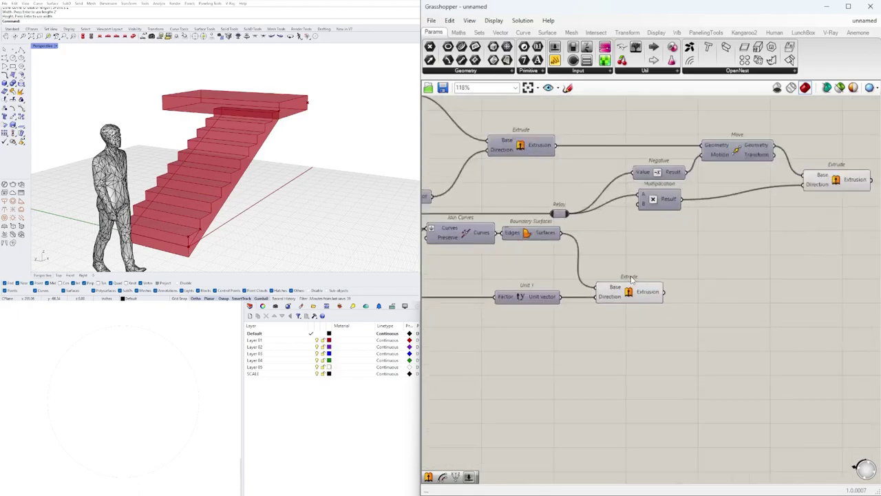
left_click(630, 297)
right_click_drag(341, 175, 310, 162)
scroll(285, 126, "down", 3)
scroll(289, 110, "up", 4)
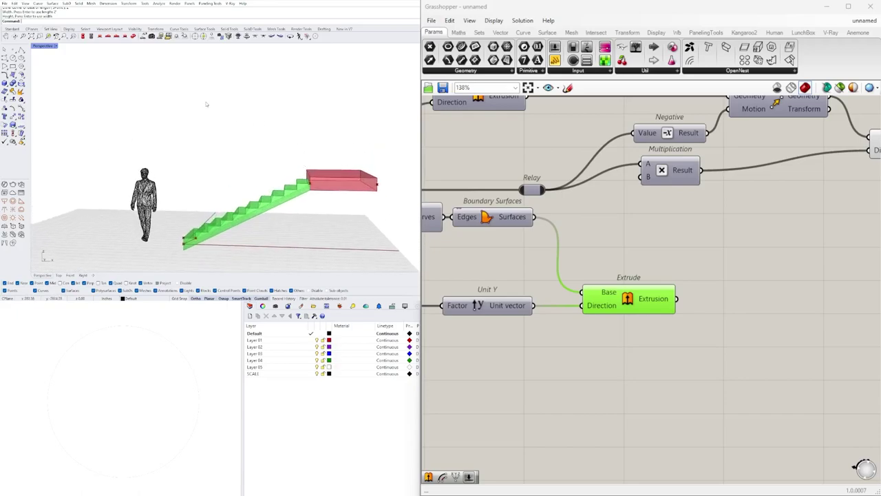
right_click_drag(211, 115, 185, 155)
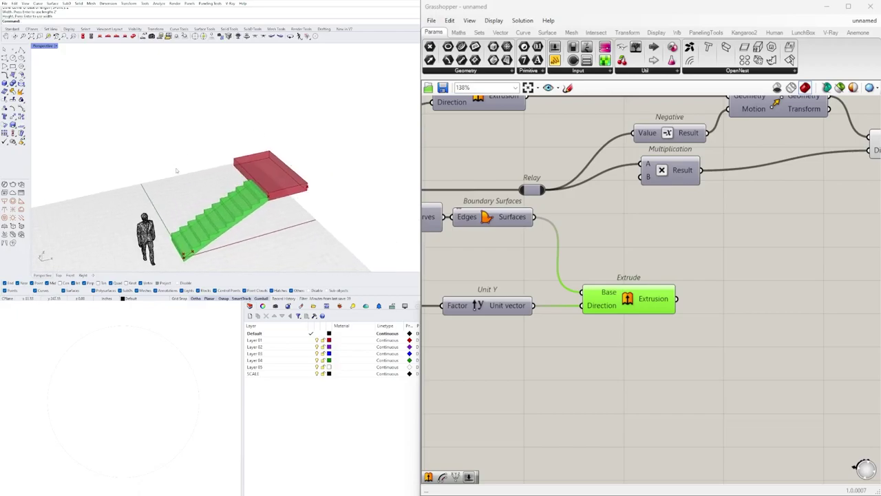
scroll(190, 227, "down", 4)
scroll(188, 233, "up", 4)
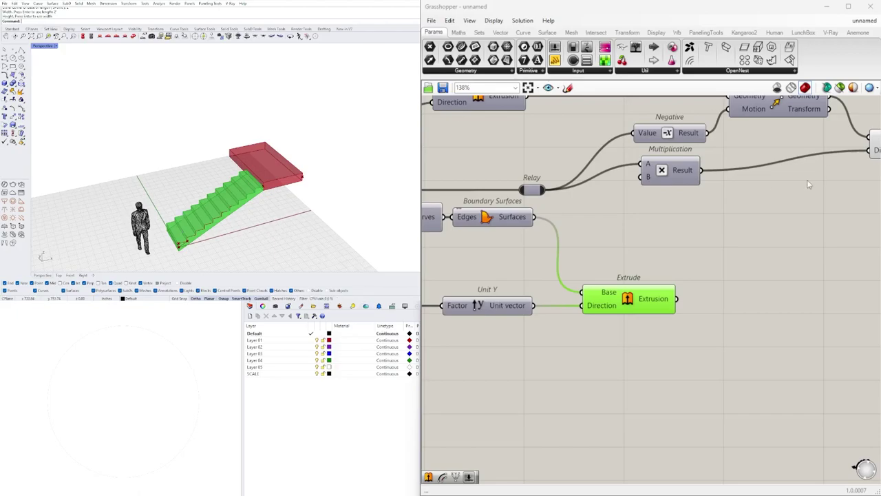
left_click_drag(627, 288, 648, 288)
right_click_drag(255, 186, 265, 173)
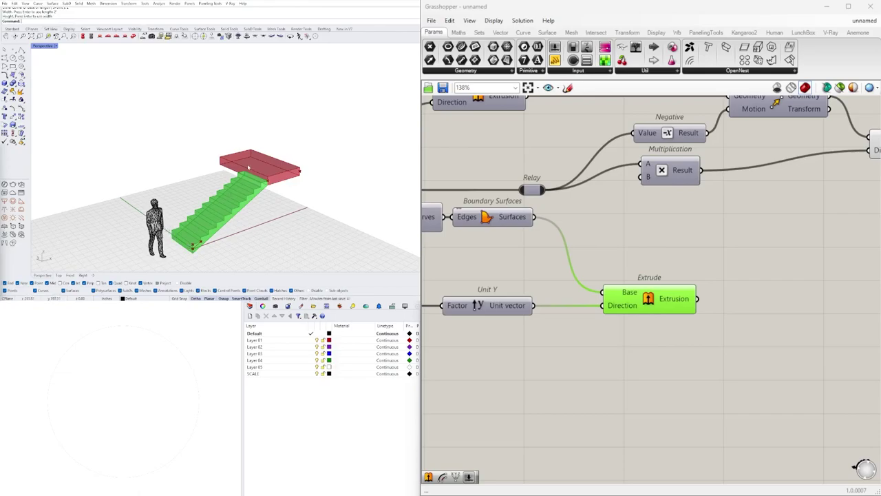
scroll(607, 249, "down", 5)
scroll(666, 239, "up", 3)
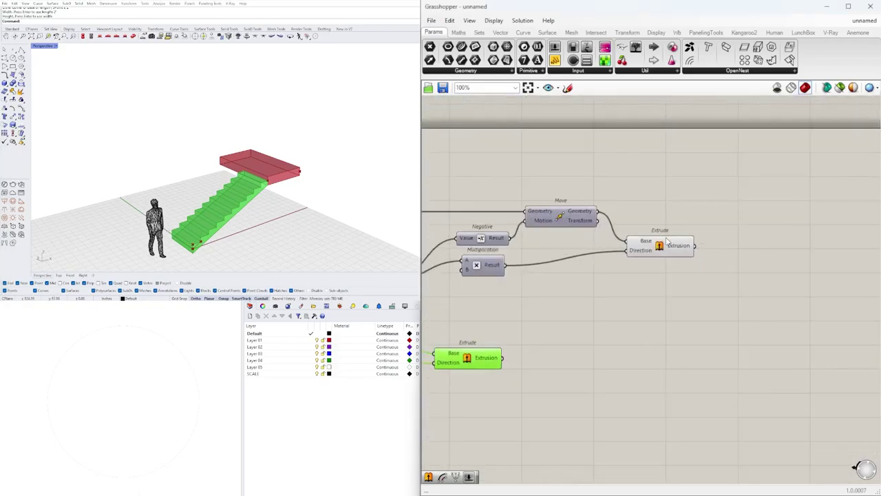
Step: Set the STAIRS GAP slider to 38 and check the landing from the front of the stairs
left_click(666, 239)
right_click_drag(524, 284, 744, 280)
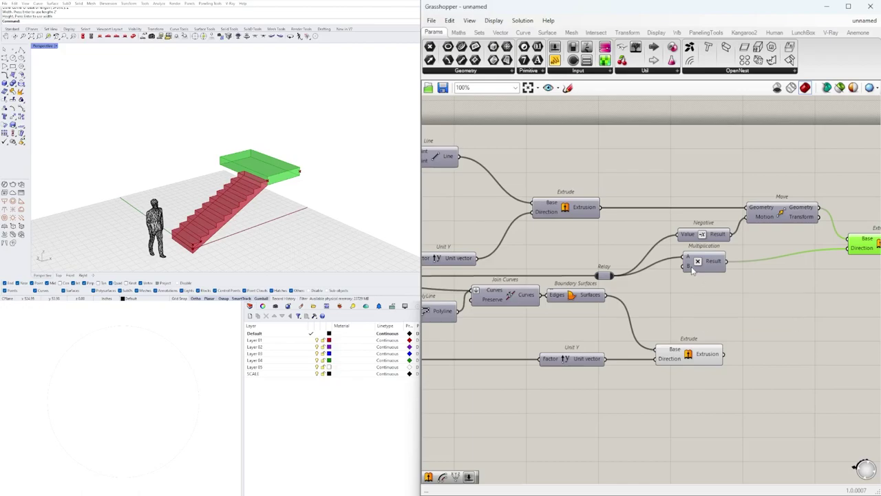
right_click_drag(489, 301, 737, 289)
scroll(619, 289, "down", 3)
scroll(551, 267, "up", 4)
right_click_drag(637, 256, 531, 284)
scroll(530, 283, "up", 4)
scroll(577, 278, "down", 4)
scroll(535, 278, "up", 4)
left_click_drag(545, 274, 595, 272)
right_click_drag(326, 176, 214, 161)
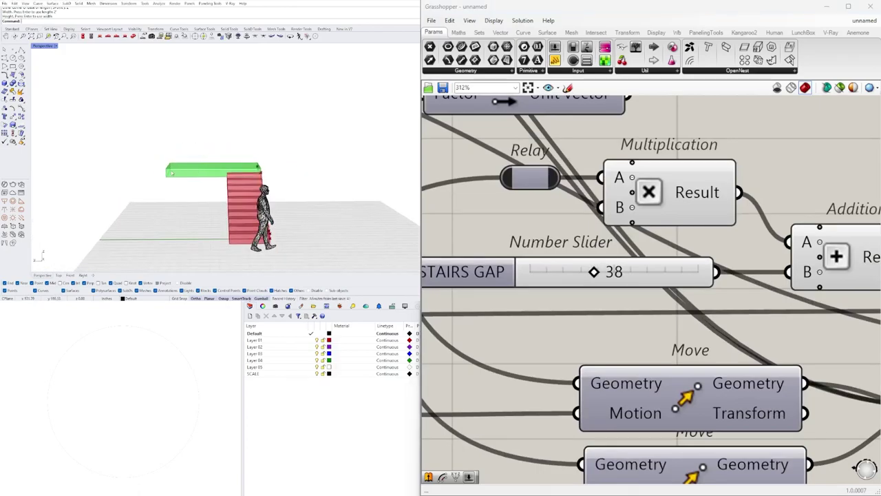
Step: Add an Area component beside the landing's Extrude component
scroll(565, 280, "down", 6)
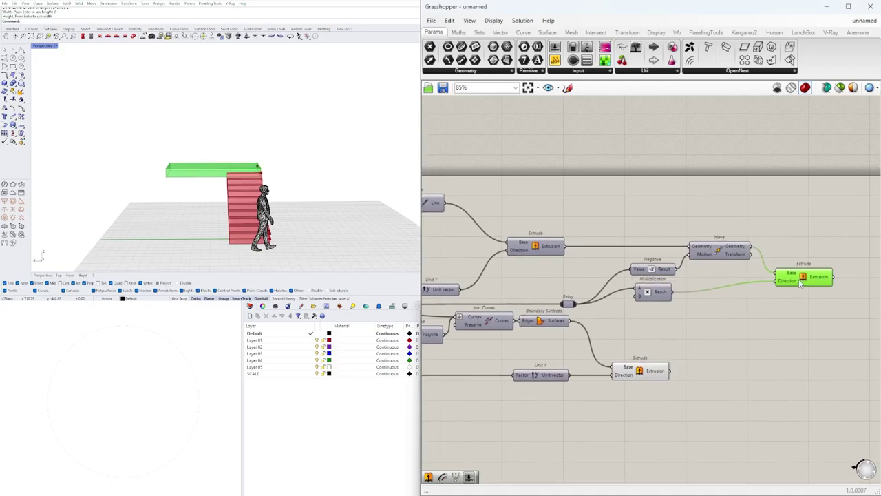
right_click_drag(800, 279, 592, 280)
double_click(673, 281)
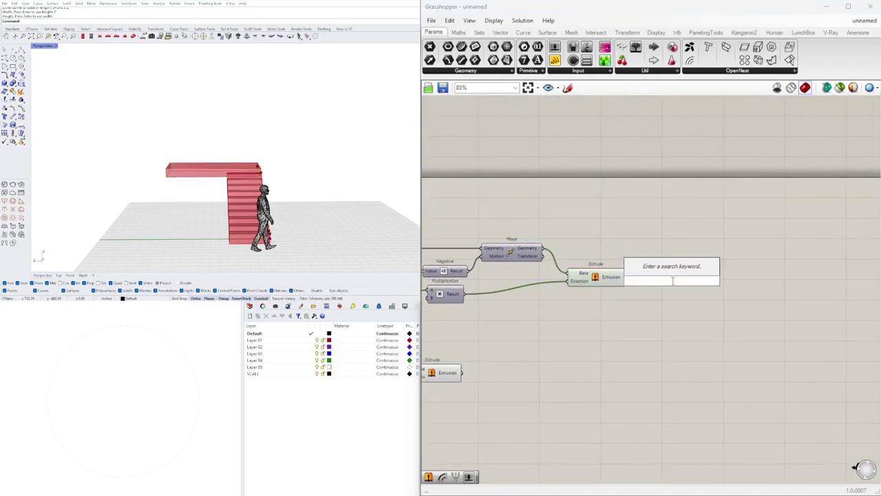
type("area")
key("Return")
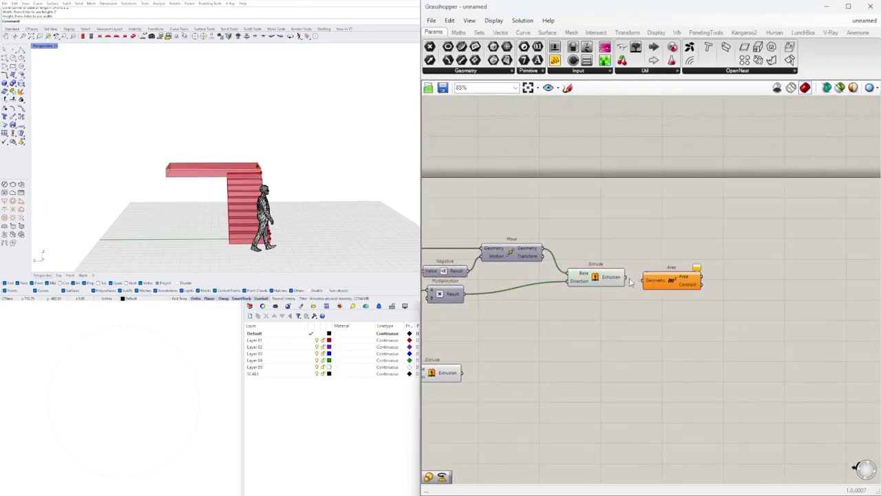
Step: Connect the landing's Extrude output to the Area component's Geometry input and check the centroid on the landing
scroll(634, 279, "up", 4)
left_click_drag(622, 275, 636, 275)
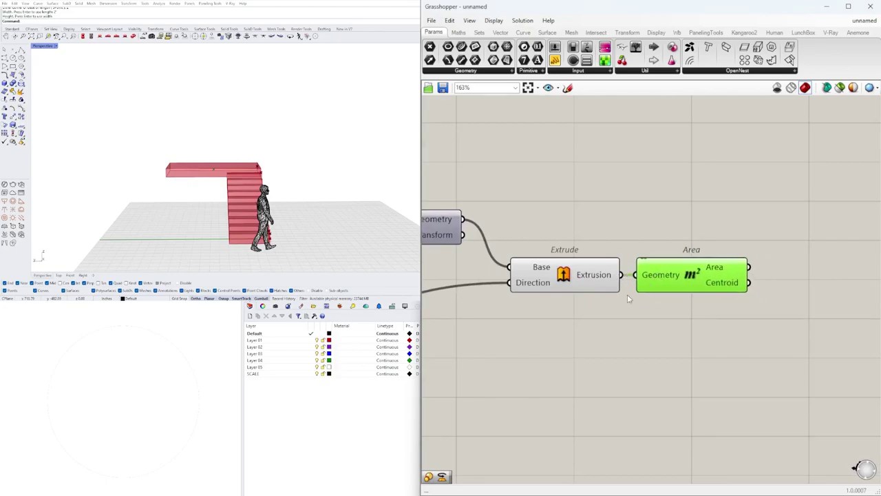
right_click_drag(729, 314, 667, 305)
right_click_drag(296, 193, 103, 193)
scroll(271, 181, "up", 2)
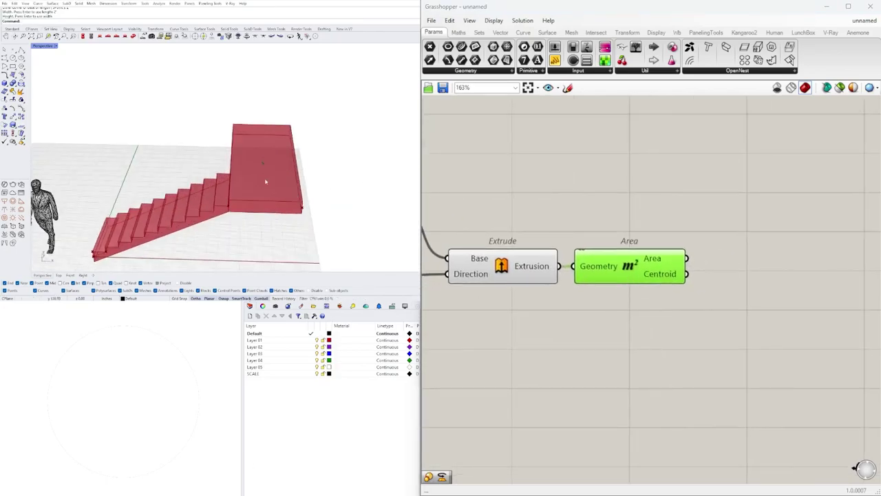
right_click_drag(47, 263, 109, 215)
right_click_drag(206, 186, 269, 168)
Step: Add an XZ Plane component beside the Area component and feed its Origin from the landing's Centroid
double_click(725, 281)
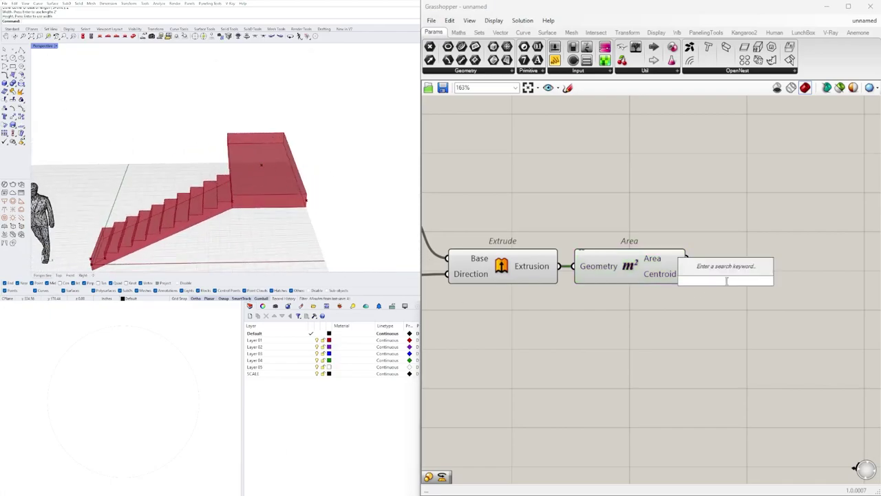
type("xz")
left_click(731, 270)
left_click(701, 279)
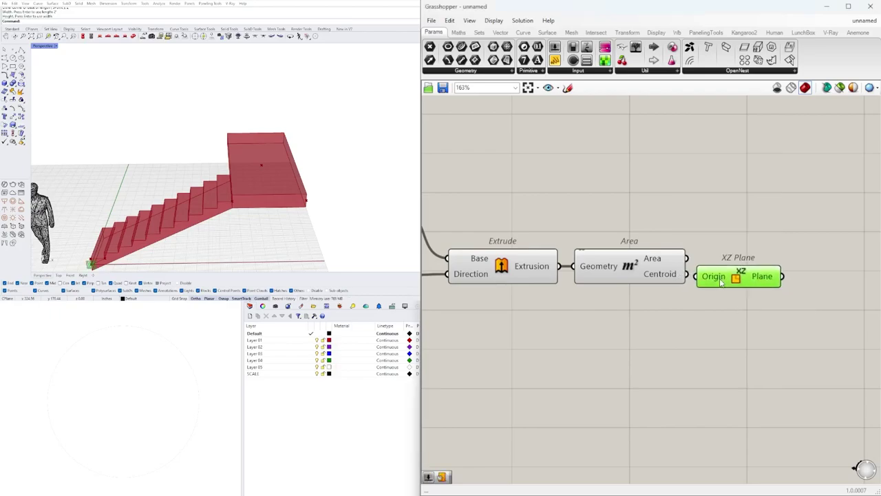
left_click_drag(718, 289, 747, 282)
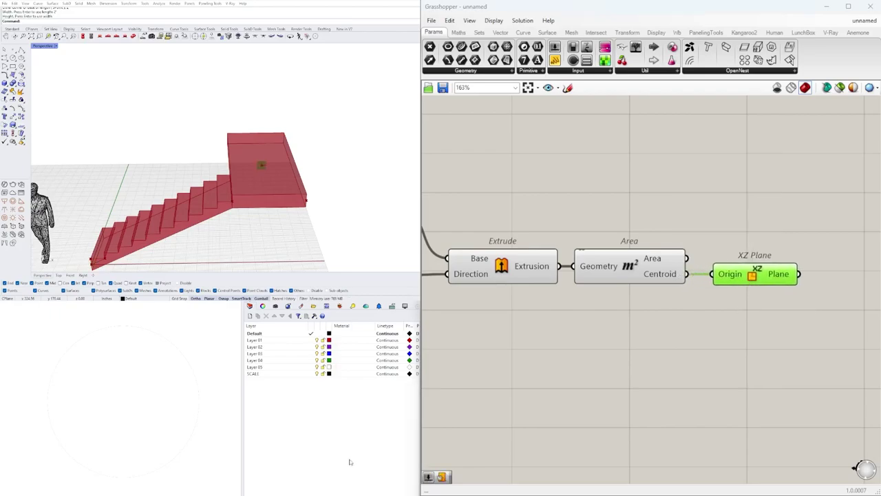
left_click(372, 456)
scroll(656, 277, "down", 3)
left_click_drag(741, 313, 635, 266)
left_click_drag(638, 272, 644, 291)
Step: Add a Mirror component and connect the XZ Plane output to its Plane input
left_click(726, 319)
double_click(738, 342)
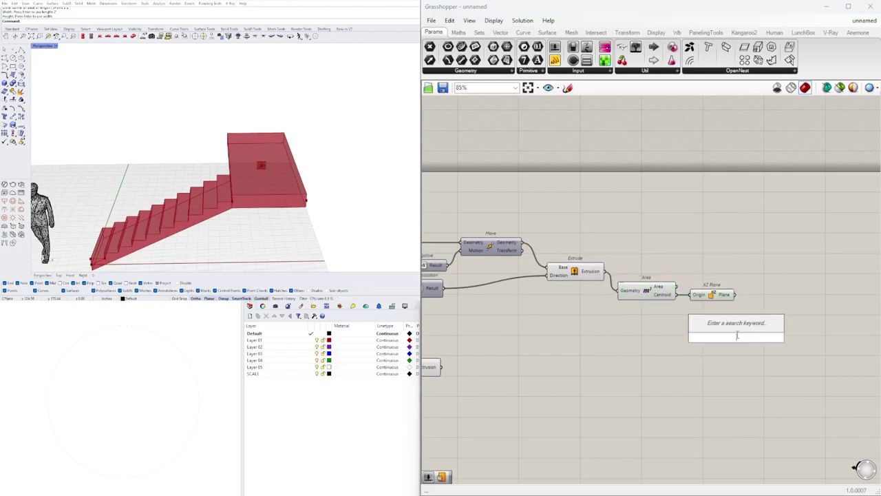
left_click(721, 297)
double_click(727, 357)
type("mirror")
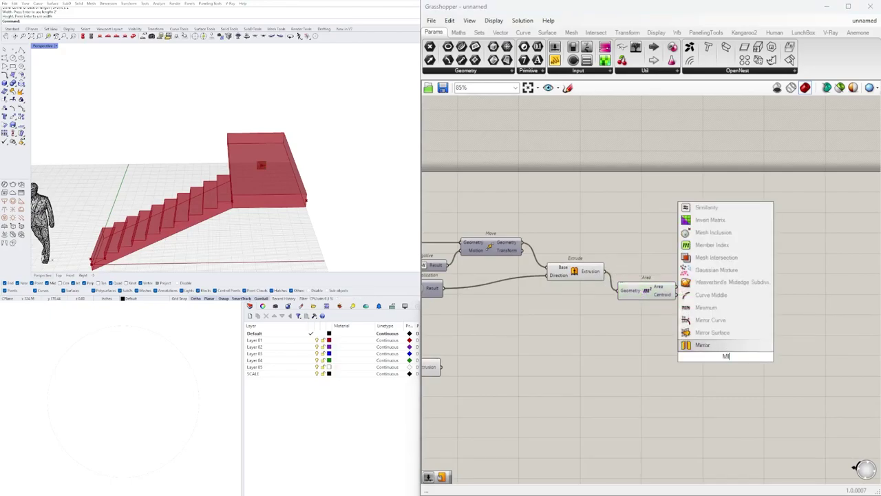
left_click(719, 351)
left_click_drag(716, 357, 787, 329)
mouse_move(734, 294)
left_mouse_down()
mouse_move(767, 336)
mouse_move(783, 335)
left_mouse_up()
Step: Connect the stair flight's Extrude output to the Mirror component's Geometry input
right_click_drag(686, 347, 787, 333)
left_click(521, 354)
scroll(492, 338, "down", 2)
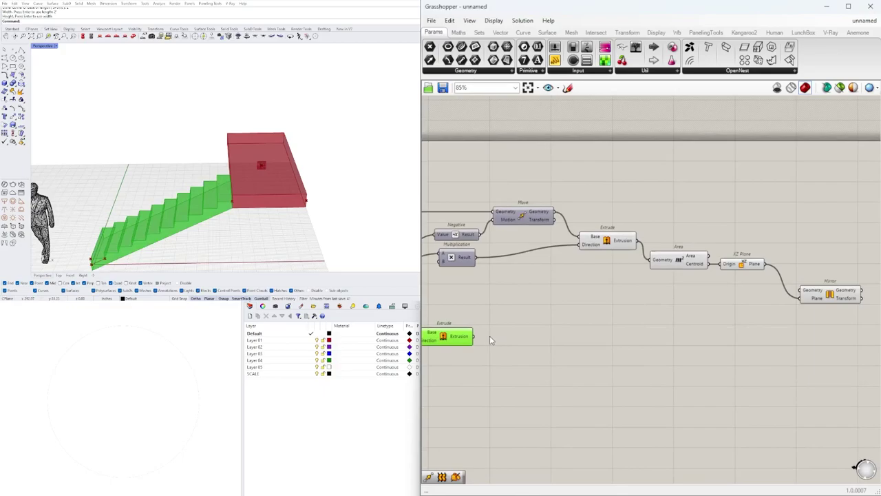
left_click_drag(475, 337, 765, 299)
Step: Turn off the preview of the stair flight's Unit Y and Extrude components
left_click(530, 365)
right_click_drag(517, 366, 698, 337)
left_click_drag(716, 368, 548, 299)
middle_click(560, 298)
left_click(588, 271)
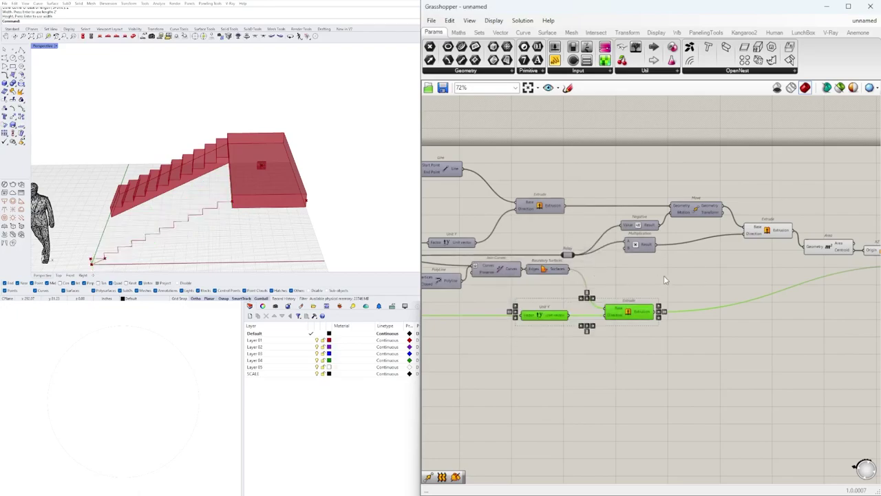
left_click(664, 279)
Step: Select the Mirror component and examine the mirrored flight opposite the original stairs
right_click_drag(303, 200, 355, 223)
scroll(516, 237, "down", 3)
right_click_drag(761, 236, 627, 260)
scroll(628, 261, "up", 4)
left_click(561, 303)
right_click_drag(157, 191, 304, 195)
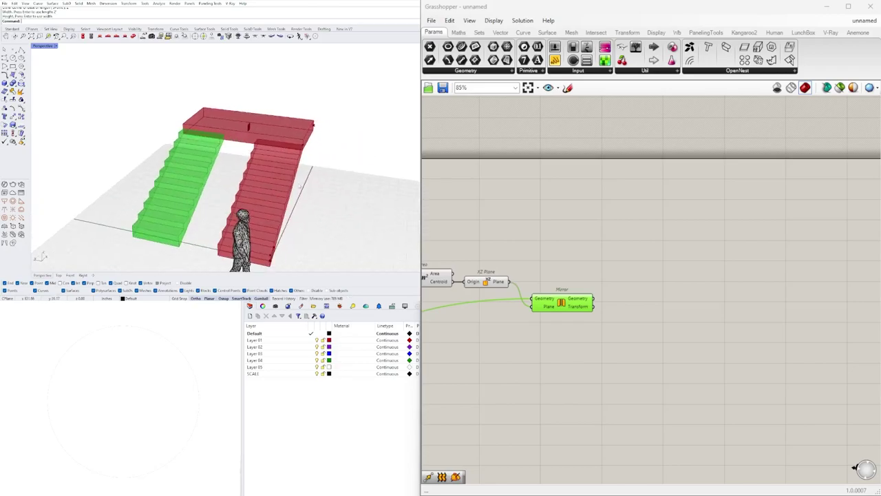
Step: Set the STAIRS GAP slider to 100 and check the spacing of the two flights
scroll(329, 149, "down", 5)
right_click_drag(506, 299, 720, 299)
right_click_drag(471, 292, 732, 307)
right_click_drag(498, 306, 720, 303)
scroll(568, 290, "up", 4)
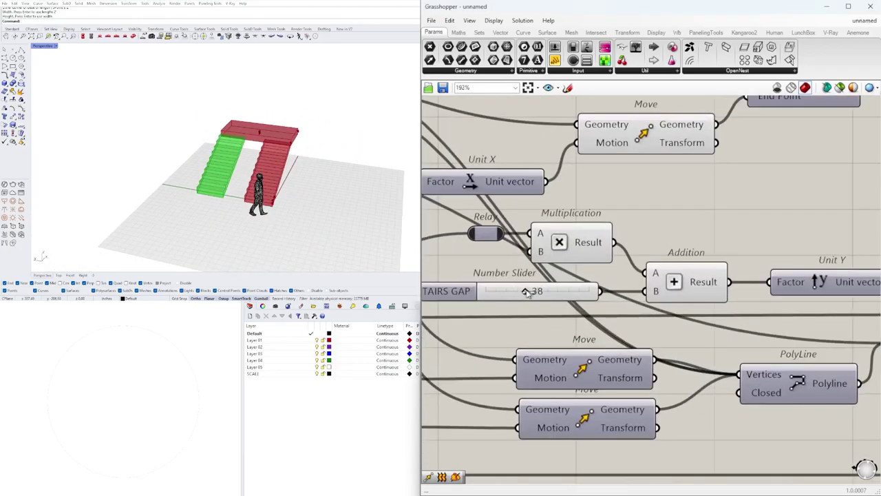
left_click_drag(525, 292, 591, 291)
right_click_drag(305, 165, 276, 190)
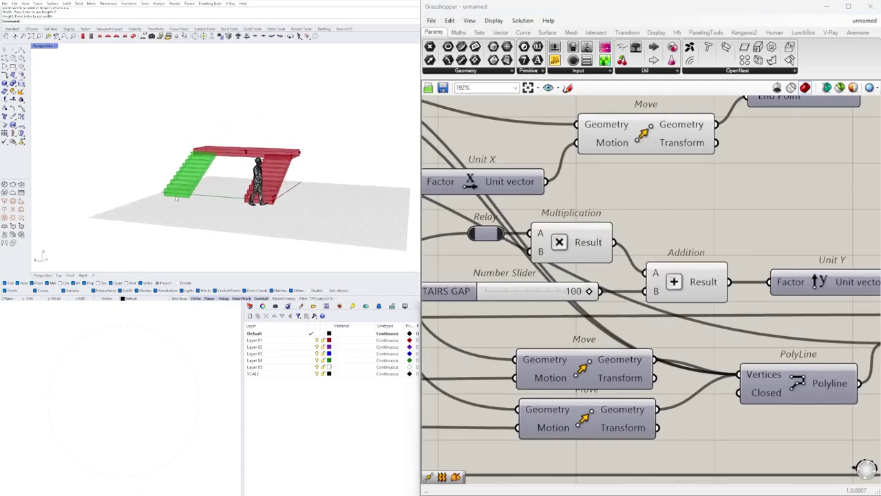
right_click_drag(276, 148, 260, 199)
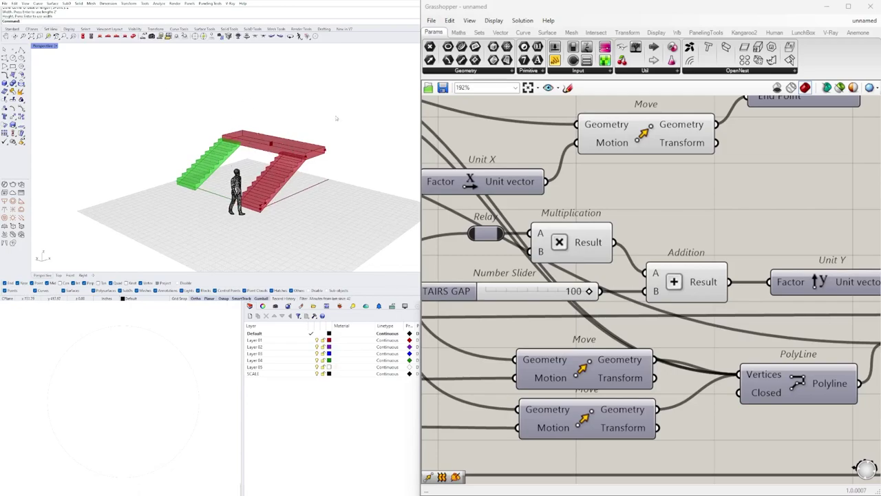
Step: Set the STAIRS GAP slider to 24
scroll(551, 240, "down", 5)
left_click(571, 325)
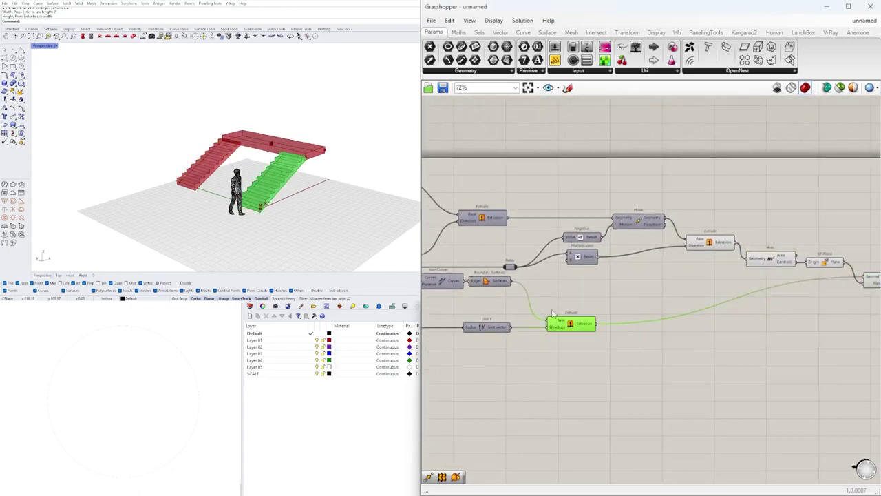
left_click(615, 296)
right_click_drag(570, 283, 747, 284)
right_click_drag(612, 293, 715, 292)
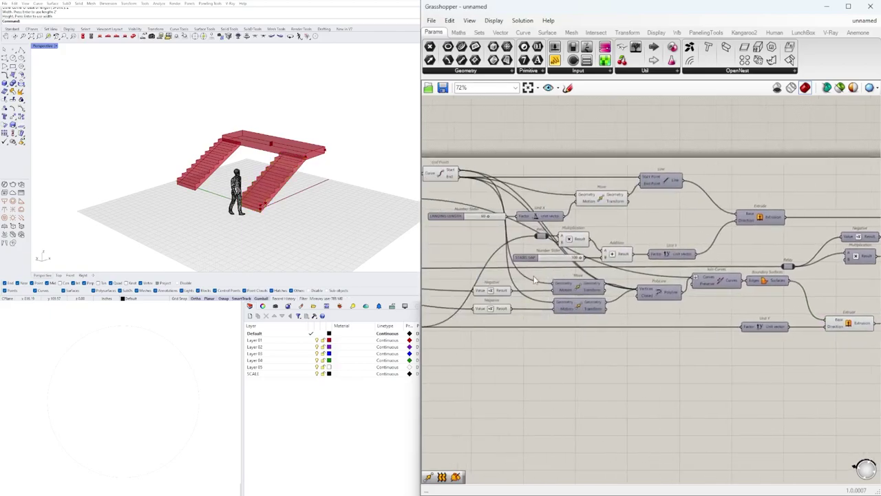
scroll(576, 261, "up", 5)
scroll(575, 261, "up", 2)
left_click_drag(620, 255, 507, 256)
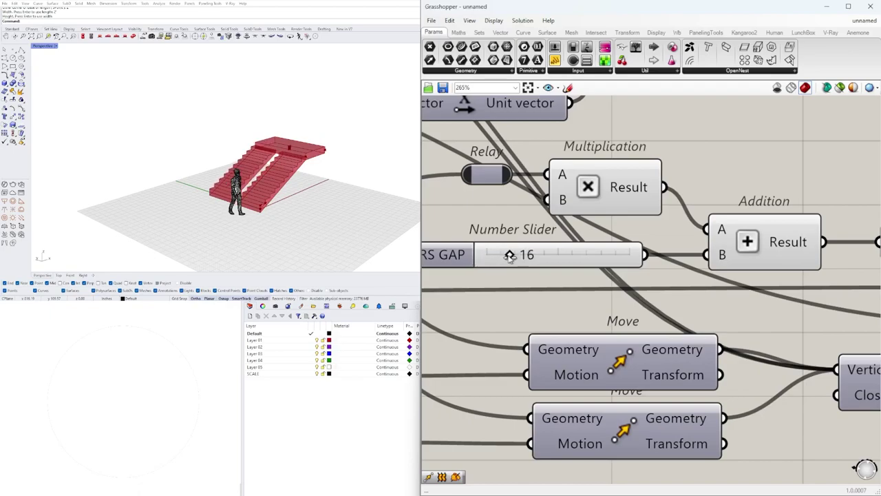
double_click(509, 256)
type("24")
key("Return")
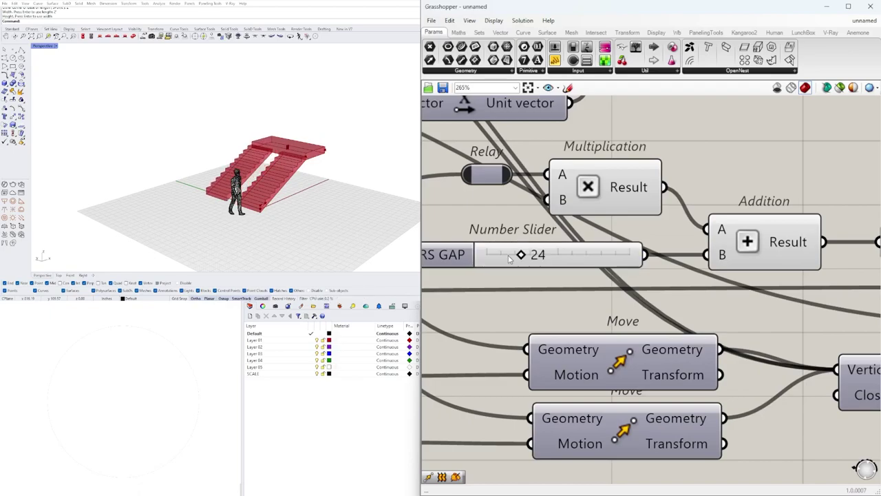
Step: Highlight the mirrored flight through its Mirror component and examine it up close beside the landing
scroll(509, 256, "down", 6)
scroll(714, 262, "up", 3)
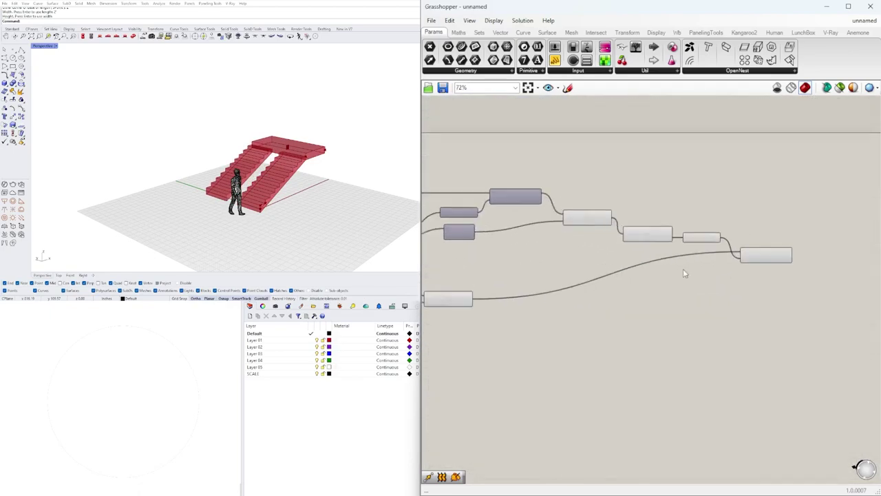
left_click(775, 256)
right_click_drag(766, 313, 609, 314)
right_click_drag(351, 168, 292, 166)
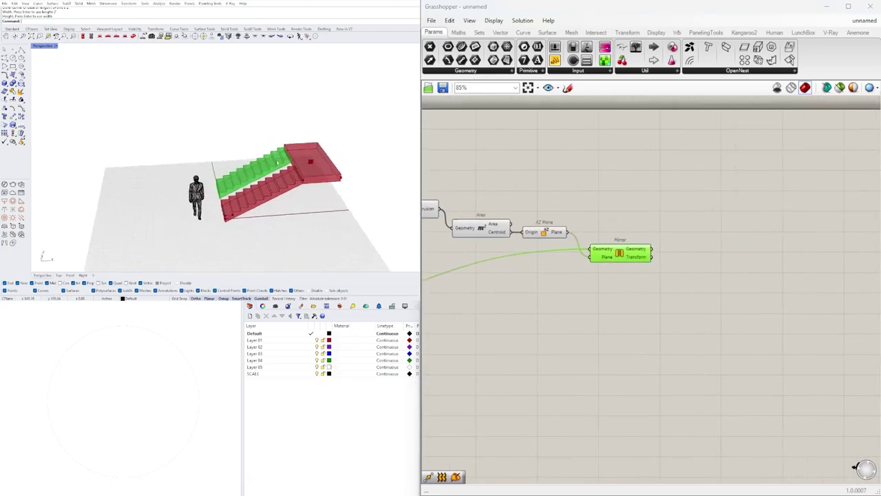
scroll(291, 166, "up", 6)
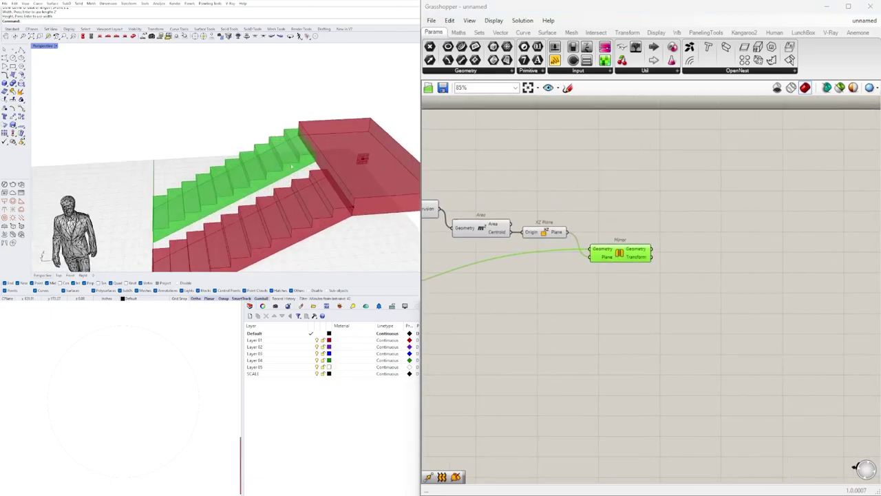
double_click(688, 265)
left_click(725, 294)
double_click(725, 294)
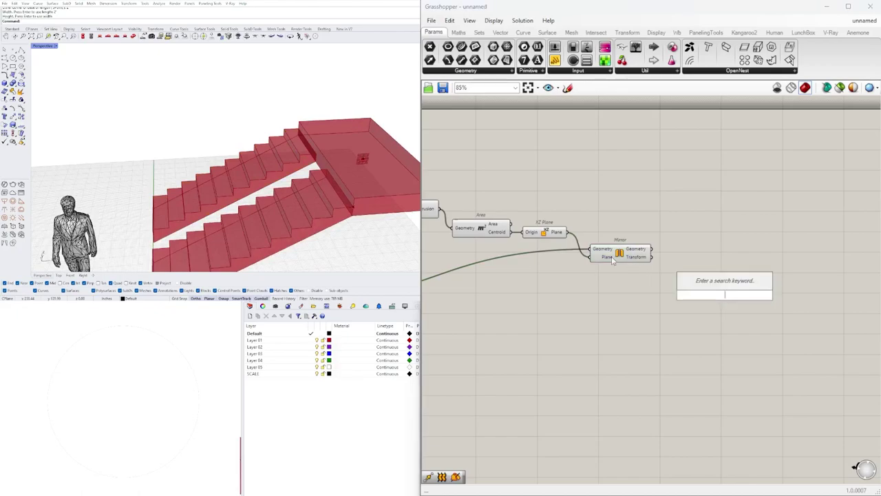
left_click(610, 258)
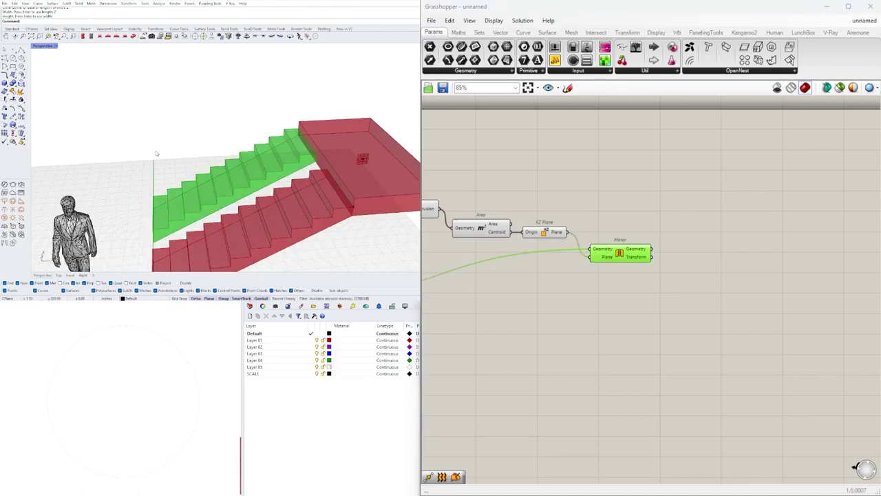
Step: Add a Box parameter and connect the Mirror component's Geometry output to it
double_click(739, 287)
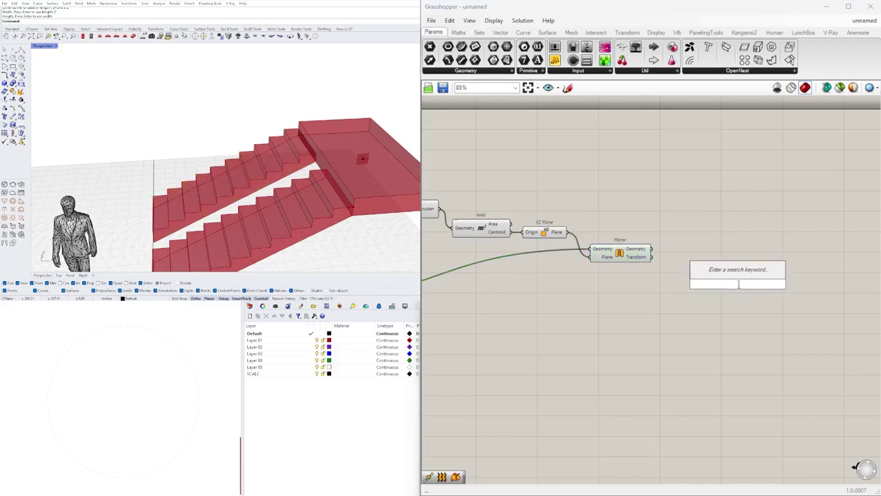
type("BOX")
key("Return")
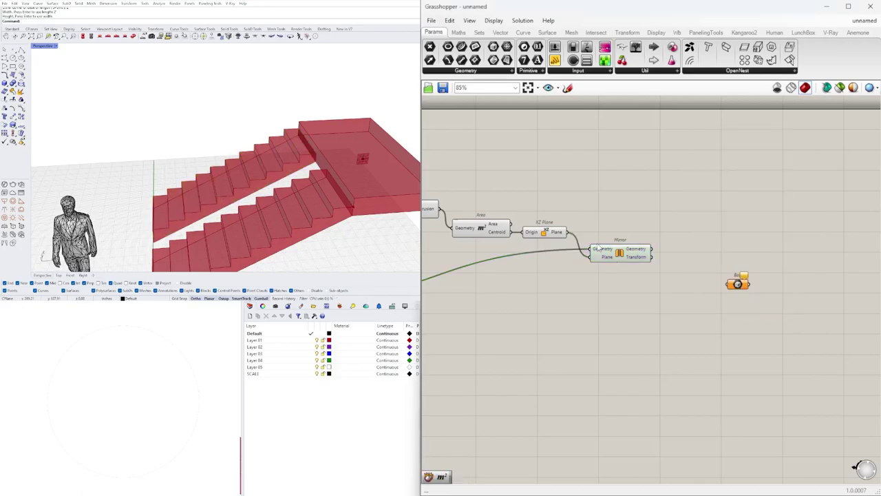
left_click_drag(650, 250, 696, 237)
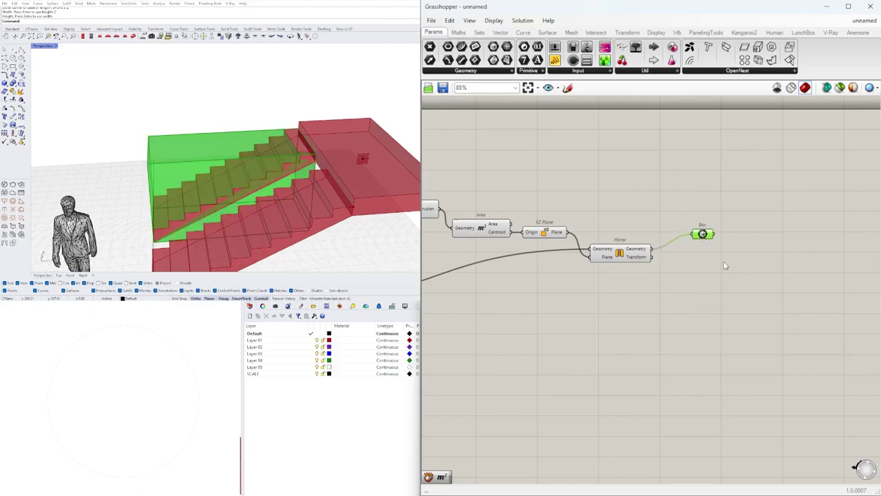
Step: Add a second Area component after the Box parameter and connect the Box to its Geometry input
left_click(720, 261)
double_click(750, 265)
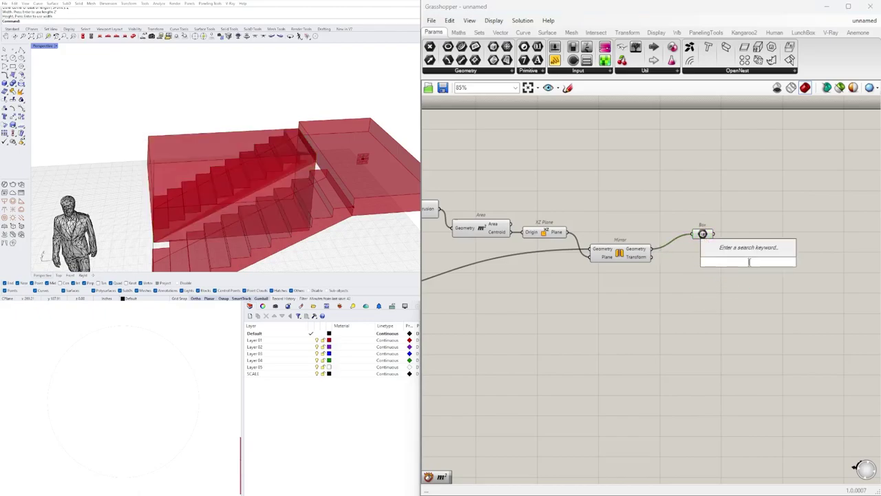
type("AREA")
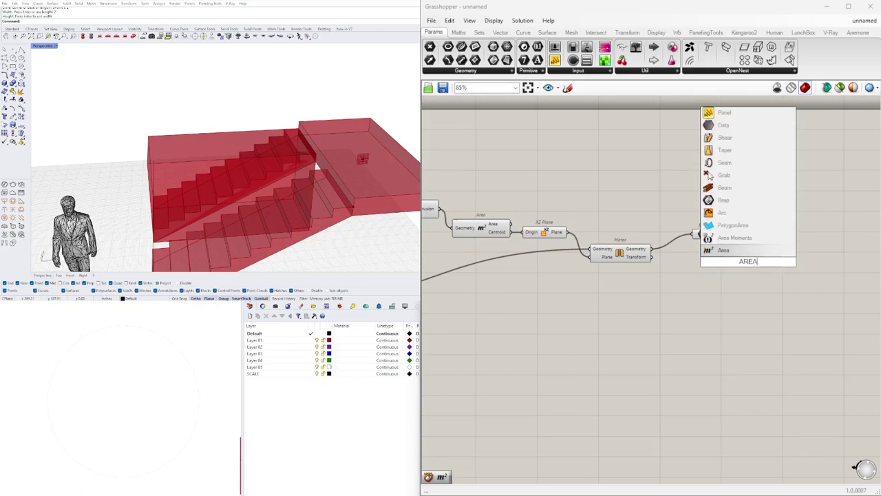
left_click(745, 251)
left_click_drag(712, 235, 721, 262)
left_click_drag(747, 262, 749, 235)
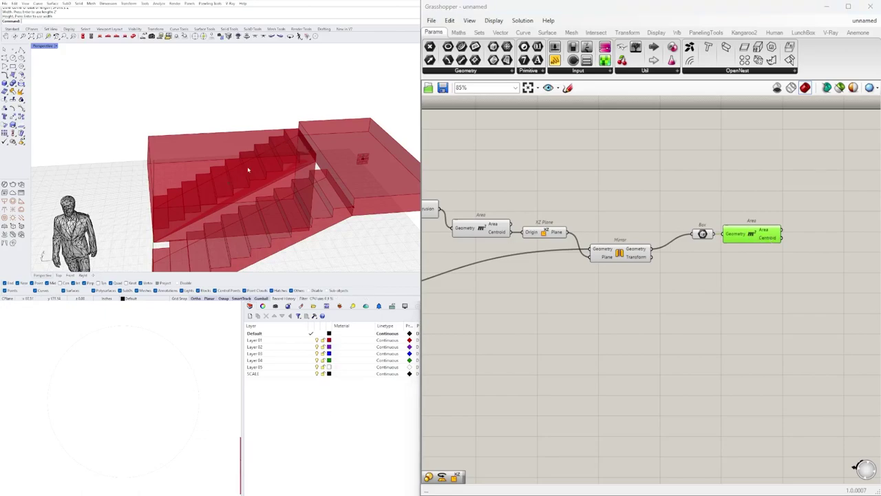
left_click_drag(767, 264, 739, 231)
Step: Move the Box parameter closer to the Mirror component and turn off its preview
left_click(705, 245)
left_click(693, 250)
left_click_drag(694, 250, 672, 205)
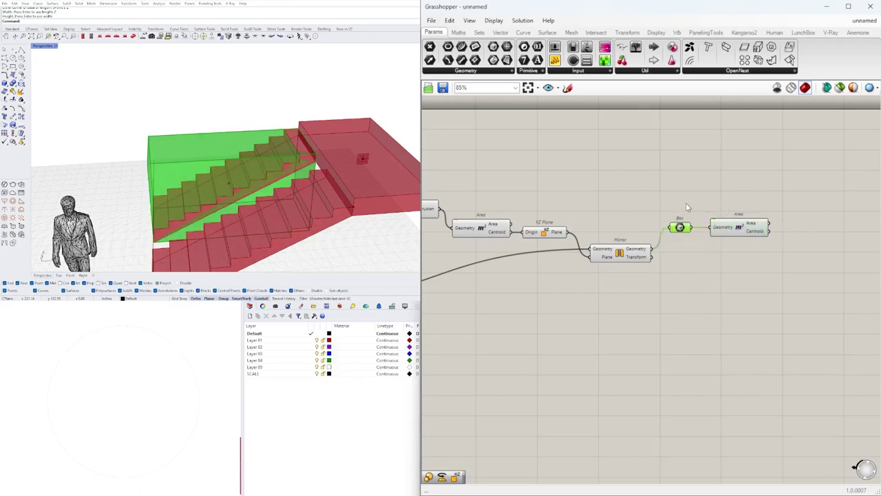
scroll(687, 205, "up", 1)
middle_click(686, 204)
left_click(716, 173)
right_click_drag(763, 226, 642, 208)
left_click(642, 215)
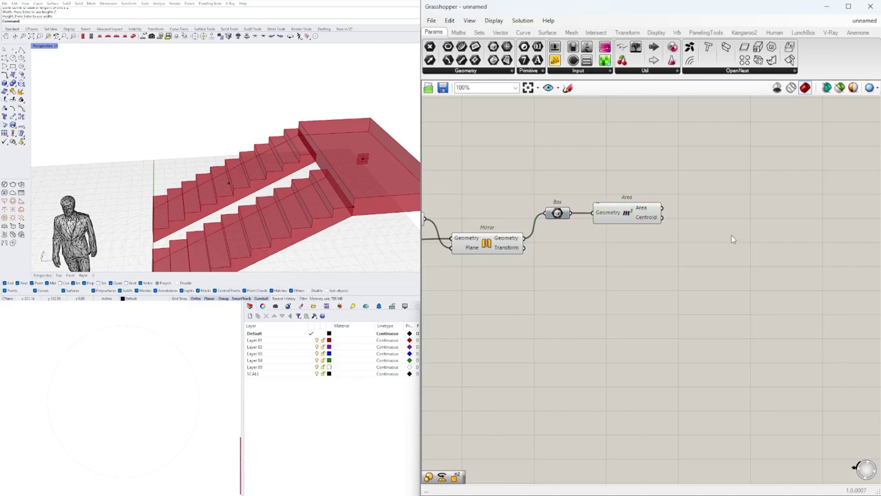
Step: Add a Rotate component taking its Plane from the box's Centroid and its Geometry from the Mirror output
double_click(732, 235)
type("ROT")
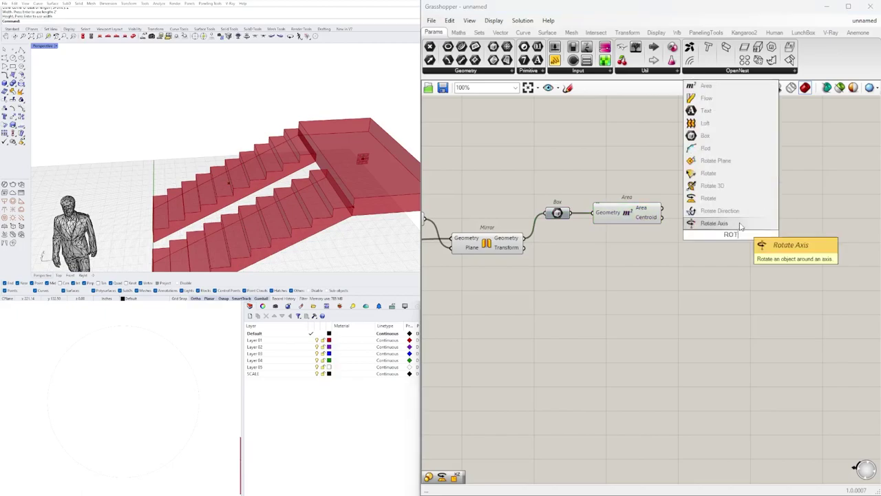
left_click(708, 198)
left_click_drag(662, 219, 729, 251)
left_click(516, 241)
left_click_drag(530, 243, 780, 256)
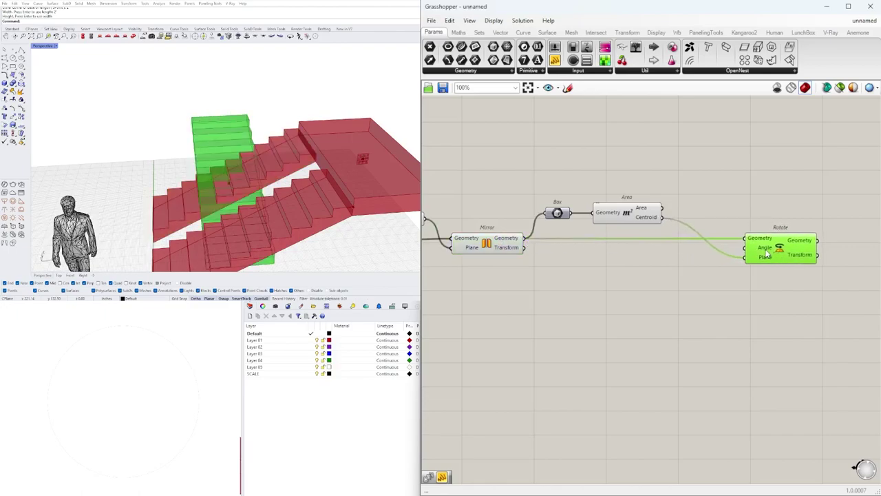
Step: Switch the Rotate component's Angle input to degrees and drive it with a new number slider set to 180
right_click(766, 248)
left_click(794, 331)
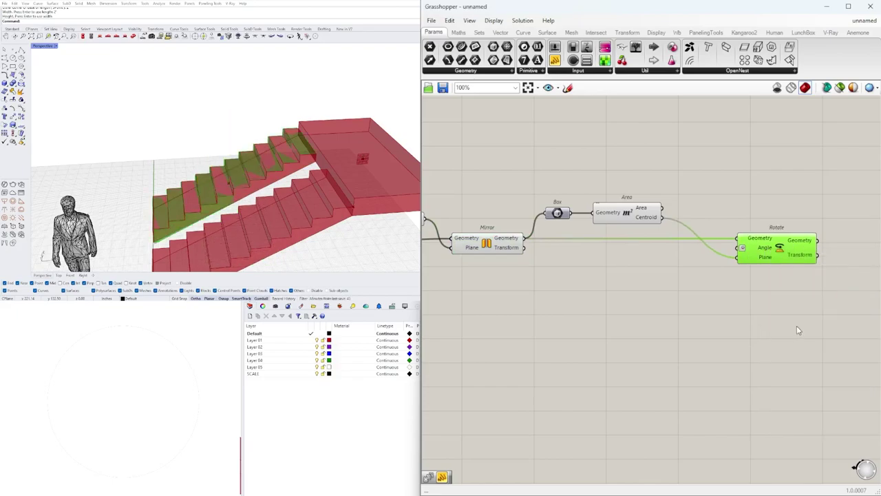
double_click(654, 298)
type("1")
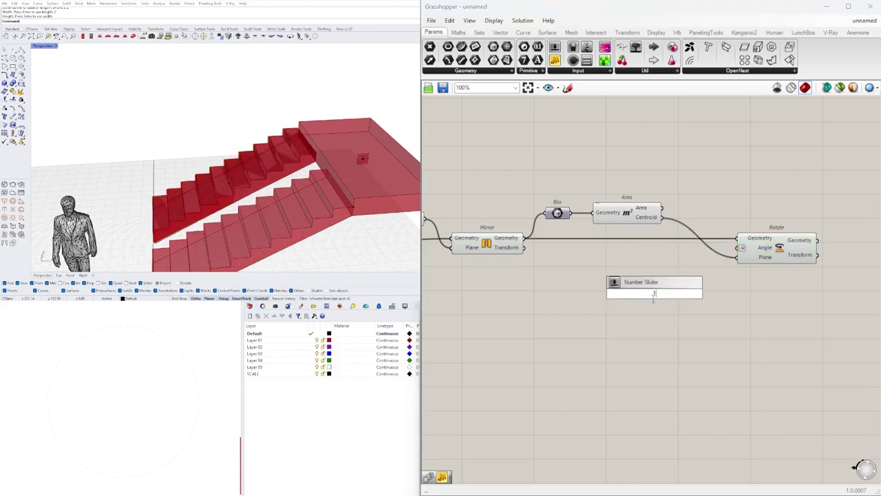
key("Return")
left_click_drag(711, 296, 734, 252)
left_click_drag(662, 296, 647, 264)
left_click(711, 312)
left_click_drag(805, 313, 651, 239)
left_click_drag(762, 259, 728, 259)
Step: Turn off the preview of the Mirror, Box, Area and angle slider components feeding Rotate
left_click(725, 330)
right_click_drag(726, 330, 769, 321)
left_click_drag(697, 278, 520, 161)
middle_click(548, 152)
left_click(577, 120)
left_click(785, 200)
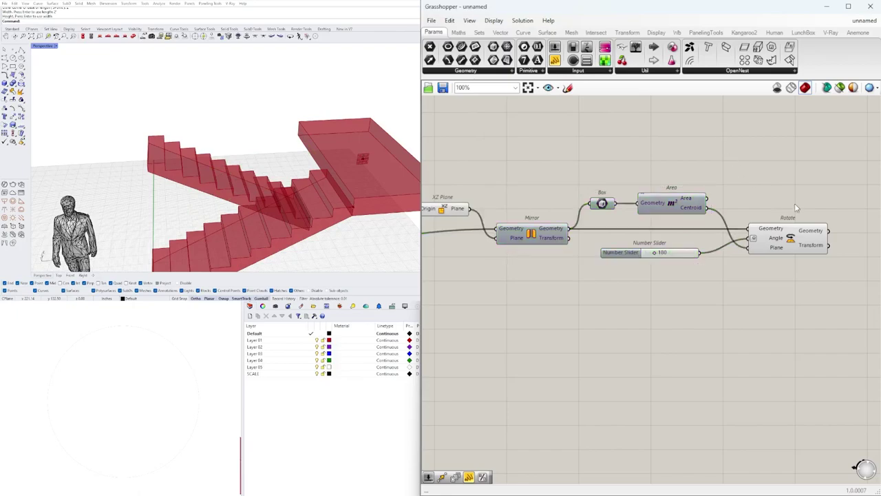
Step: Examine the rotated flight from several angles, selecting the Rotate component to identify its geometry
scroll(304, 189, "down", 6)
right_click_drag(320, 201, 337, 194)
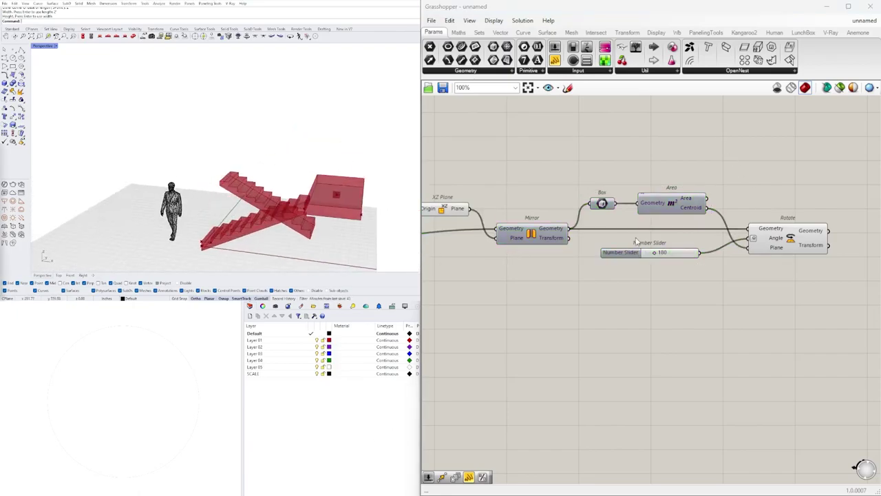
left_click(786, 243)
right_click_drag(269, 190, 305, 227)
right_click_drag(322, 165, 323, 168)
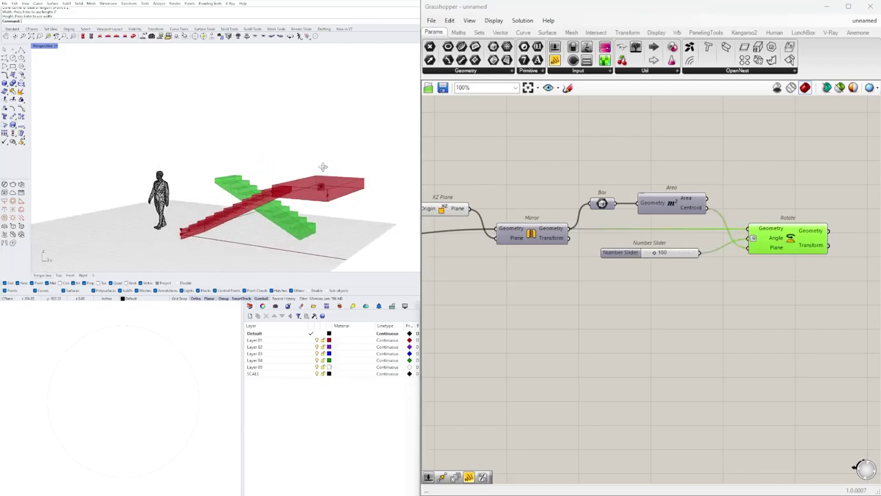
right_click_drag(618, 291, 734, 273)
scroll(495, 307, "down", 3)
right_click_drag(495, 307, 666, 311)
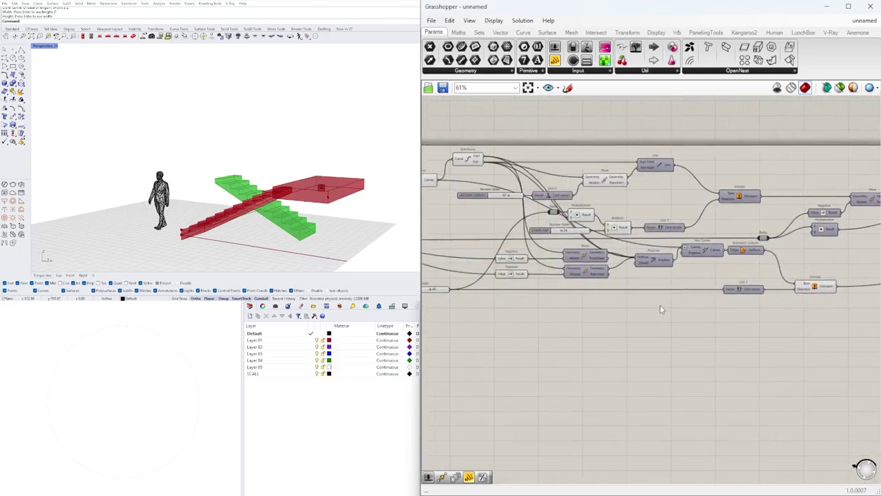
scroll(537, 303, "down", 1)
right_click_drag(300, 207, 323, 218)
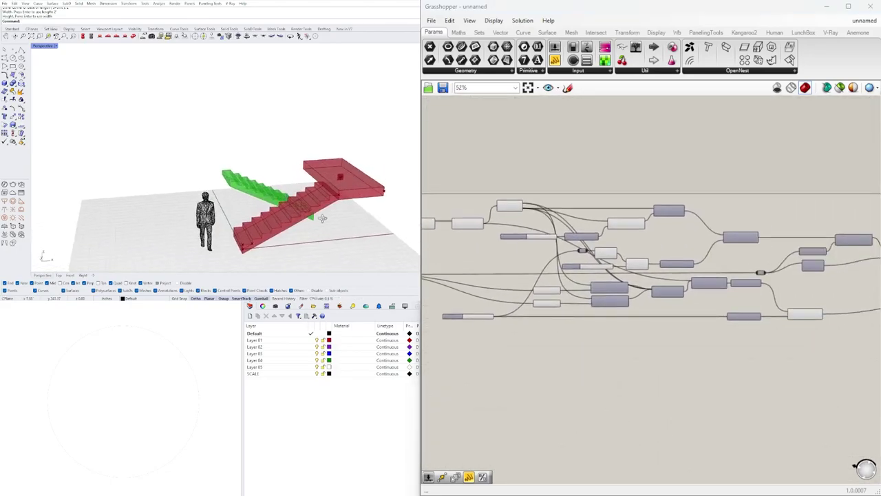
Step: Add a Multiplication component and connect the NUMBER OF TREADS slider to its A input
scroll(569, 292, "up", 5)
right_click_drag(570, 293, 620, 379)
scroll(489, 327, "down", 2)
right_click_drag(489, 327, 620, 326)
right_click_drag(550, 309, 830, 298)
right_click_drag(441, 319, 615, 316)
scroll(615, 316, "up", 2)
left_click_drag(614, 313, 590, 335)
right_click_drag(756, 352, 700, 347)
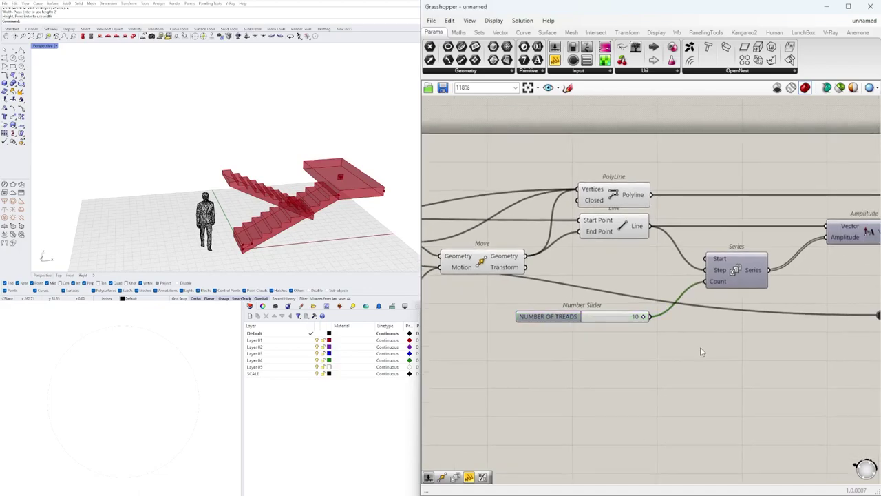
double_click(700, 347)
type("*")
left_click(704, 333)
left_click_drag(680, 337, 710, 354)
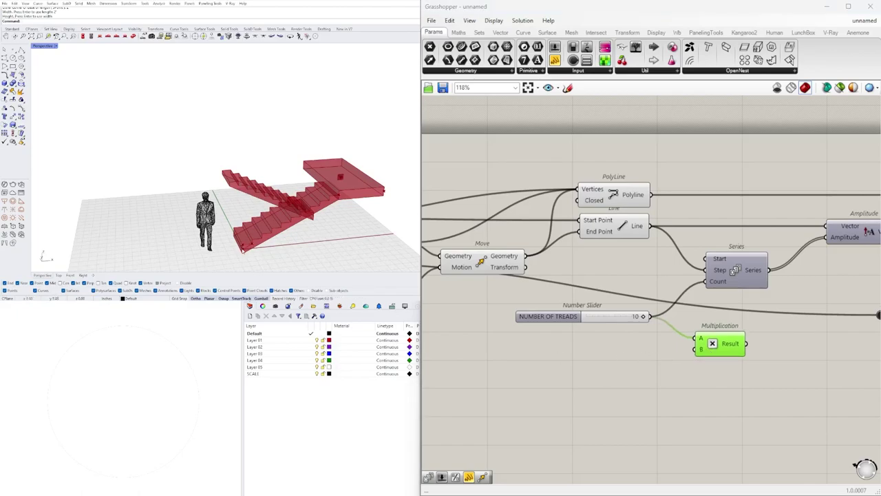
Step: Connect the tread height slider that feeds the first Unit Z to the Multiplication's B input
right_click_drag(570, 373, 772, 331)
scroll(772, 332, "down", 3)
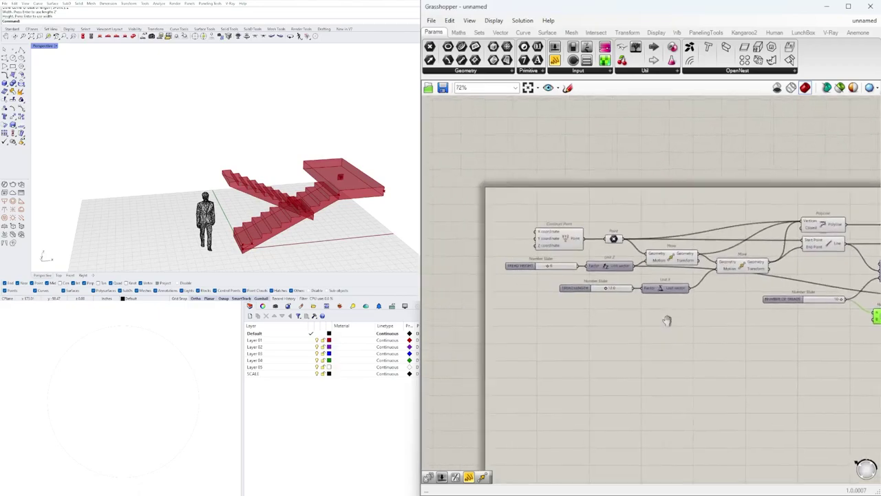
scroll(582, 293, "up", 5)
left_click_drag(573, 250, 784, 340)
scroll(584, 244, "down", 7)
scroll(837, 237, "up", 6)
right_click_drag(813, 353, 737, 319)
right_click_drag(338, 230, 317, 194)
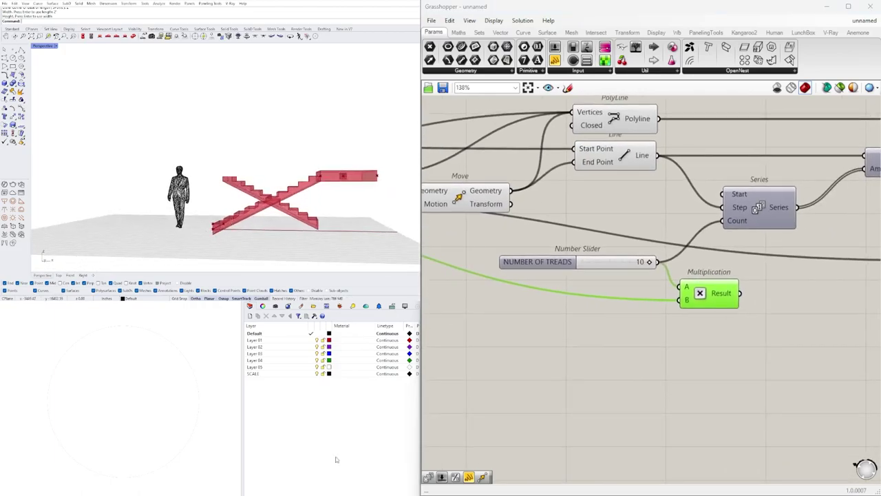
Step: Move the new Multiplication component across the definition and place it just below the Rotate component
right_click_drag(640, 317, 700, 321)
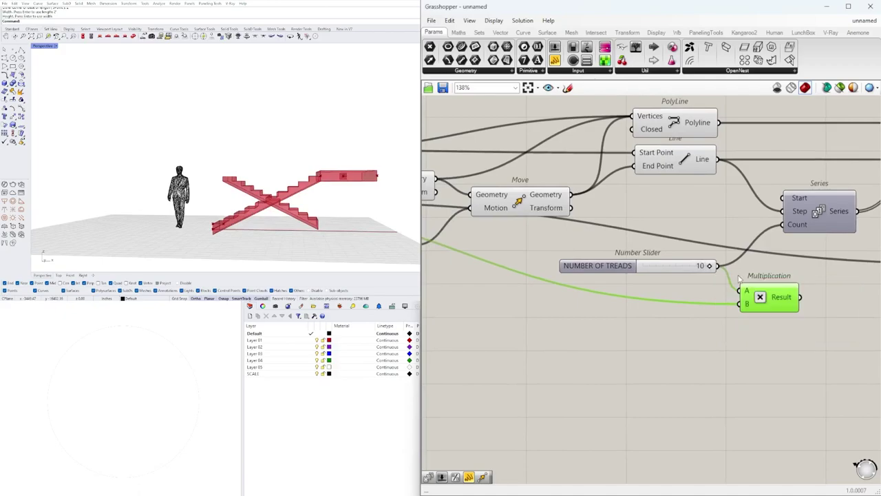
scroll(747, 303, "down", 1)
scroll(747, 303, "up", 2)
right_click_drag(841, 307, 541, 340)
scroll(787, 309, "down", 4)
left_click_drag(465, 330, 585, 394)
scroll(605, 396, "down", 4)
right_click_drag(661, 387, 526, 353)
right_click_drag(466, 366, 669, 383)
scroll(669, 383, "up", 2)
left_click_drag(669, 385, 834, 358)
scroll(647, 366, "down", 6)
scroll(833, 369, "up", 4)
scroll(832, 368, "up", 4)
right_click_drag(831, 362, 675, 384)
scroll(675, 383, "up", 3)
left_click_drag(676, 381, 679, 352)
right_click_drag(678, 352, 651, 370)
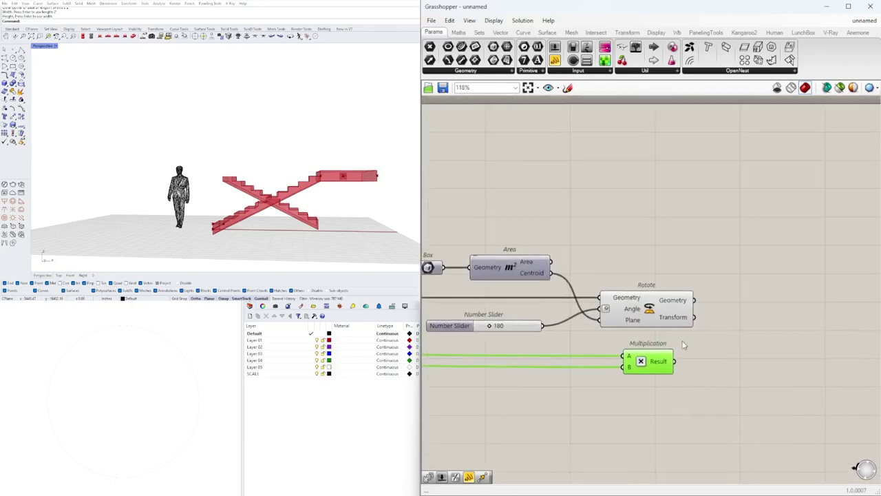
left_click(658, 318)
left_click(767, 347)
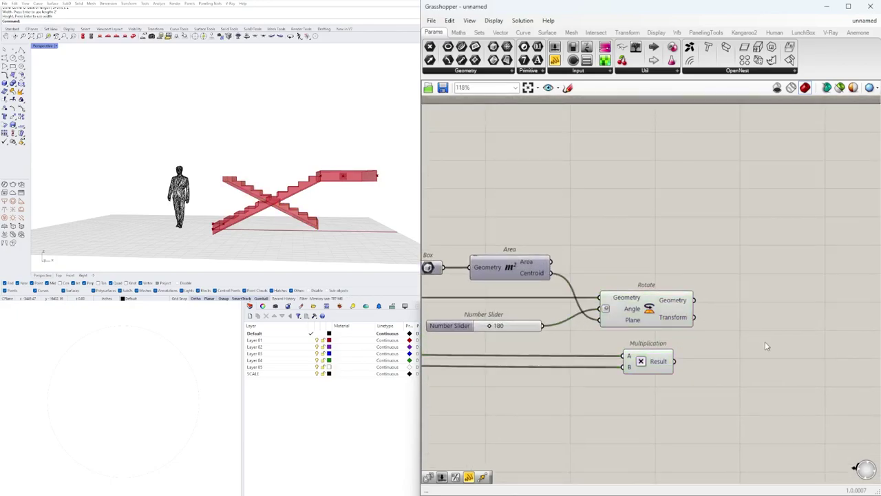
Step: Add a Move component after Rotate and feed its Geometry input from the Rotate Geometry output
double_click(767, 346)
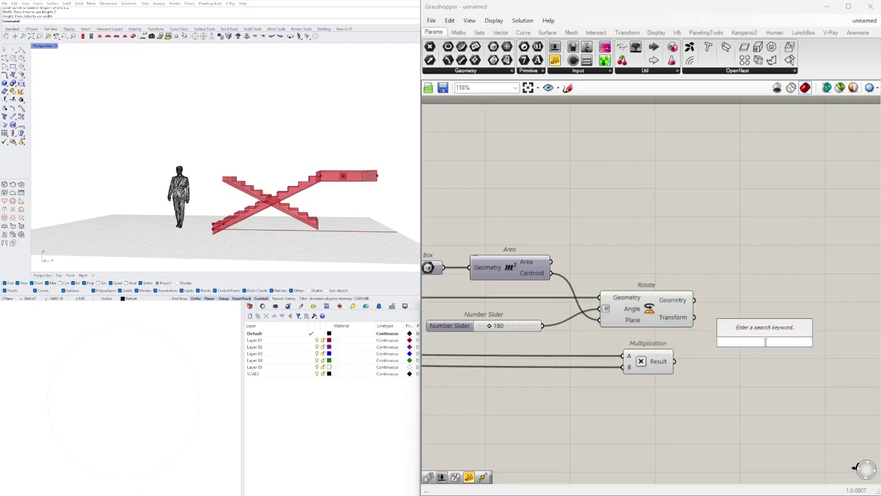
type("MOVE")
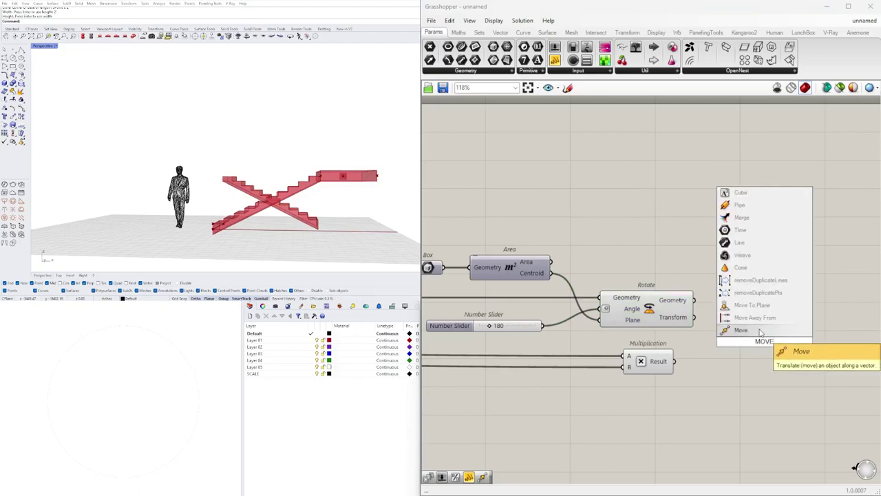
left_click(760, 333)
left_click(655, 319)
left_click_drag(693, 301, 782, 328)
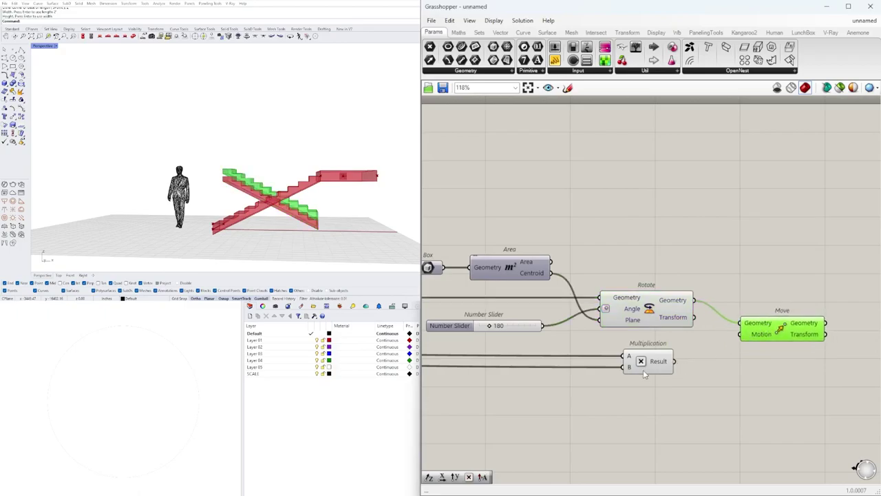
Step: Add a Unit Z component driven by the Multiplication result and connect its vector to the Move's Motion input
left_click_drag(645, 371, 641, 372)
double_click(704, 362)
type("z")
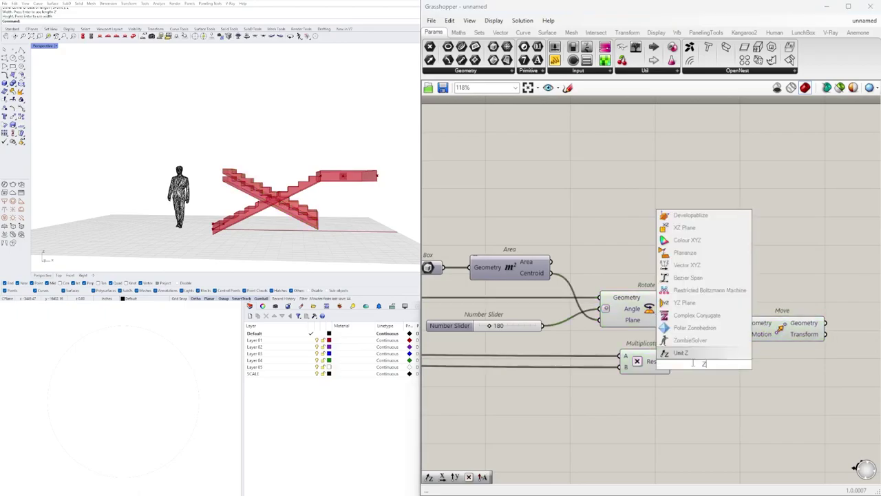
left_click(687, 353)
left_click_drag(693, 360, 707, 365)
left_click_drag(761, 333, 813, 330)
left_click_drag(761, 361, 824, 337)
Step: Select the Move component and examine where the raised flight meets the landing
left_click(827, 332)
right_click_drag(358, 160, 371, 178)
right_click_drag(669, 319, 747, 294)
scroll(747, 294, "down", 3)
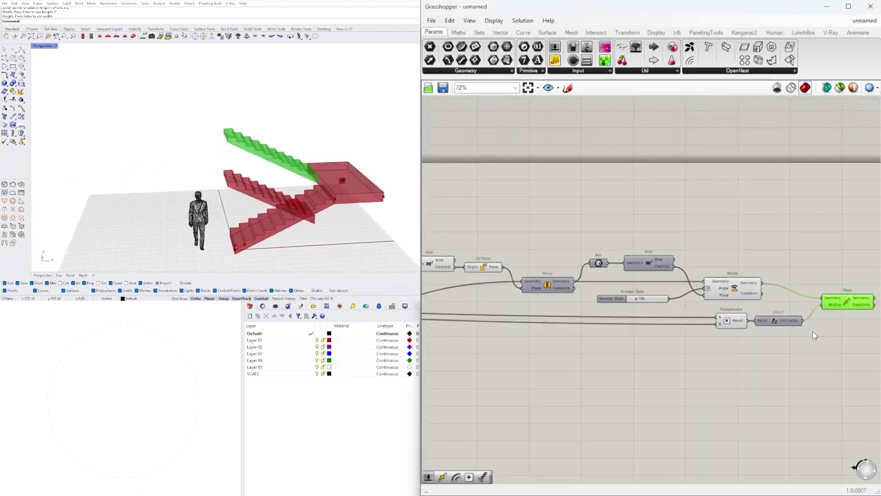
scroll(308, 180, "up", 5)
mouse_move(328, 180)
right_mouse_down()
mouse_move(331, 161)
mouse_move(335, 171)
mouse_move(324, 166)
right_mouse_up()
scroll(332, 168, "up", 2)
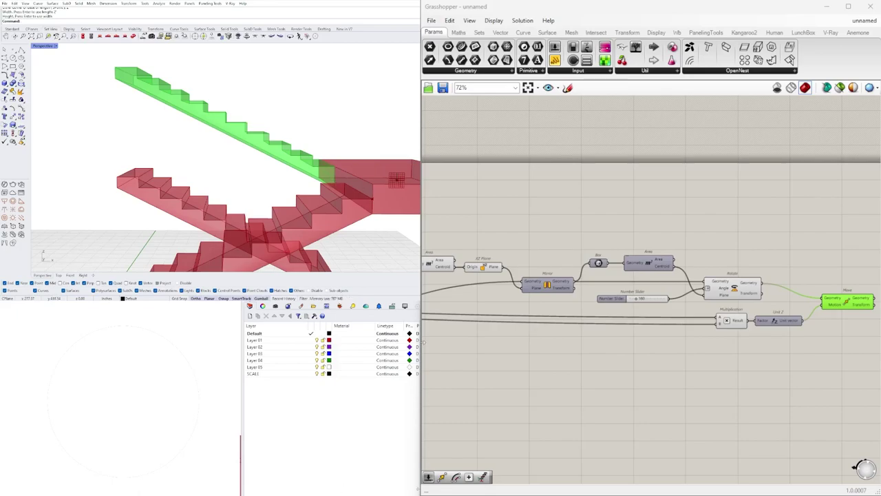
scroll(692, 343, "up", 2)
Step: Shift the Multiplication away from Unit Z and add an Addition component between them
left_click(709, 325)
left_click_drag(709, 324, 623, 362)
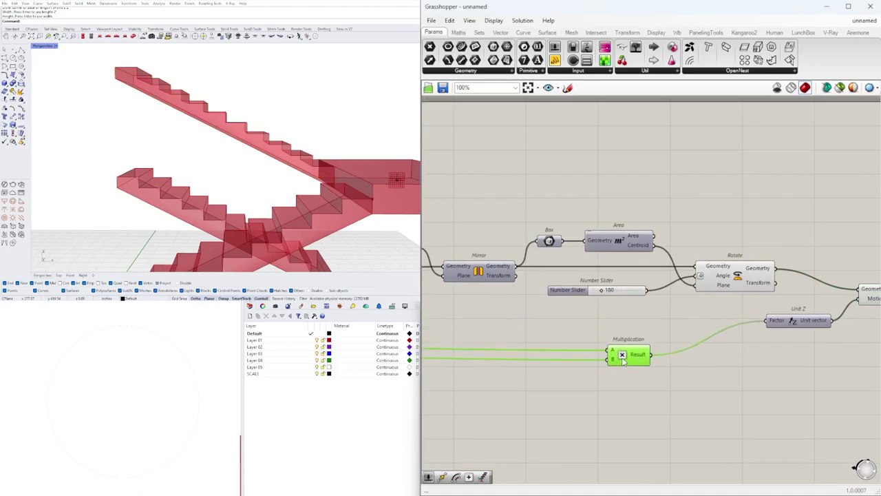
scroll(668, 337, "up", 1)
left_click(668, 336)
double_click(667, 330)
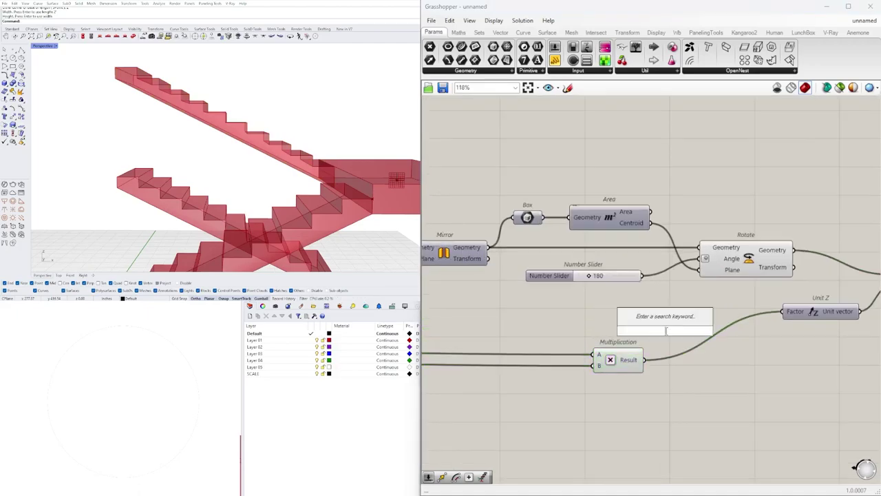
type("addition")
key("Return")
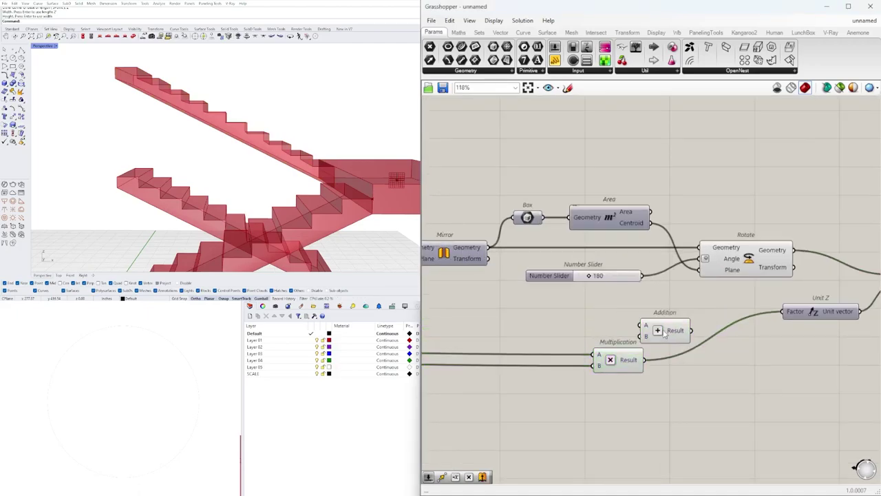
left_click_drag(660, 335, 692, 323)
left_click(610, 317)
Step: Check the Multiplication's input values and insert a Relay on the wire feeding its B input
right_click_drag(594, 354, 623, 336)
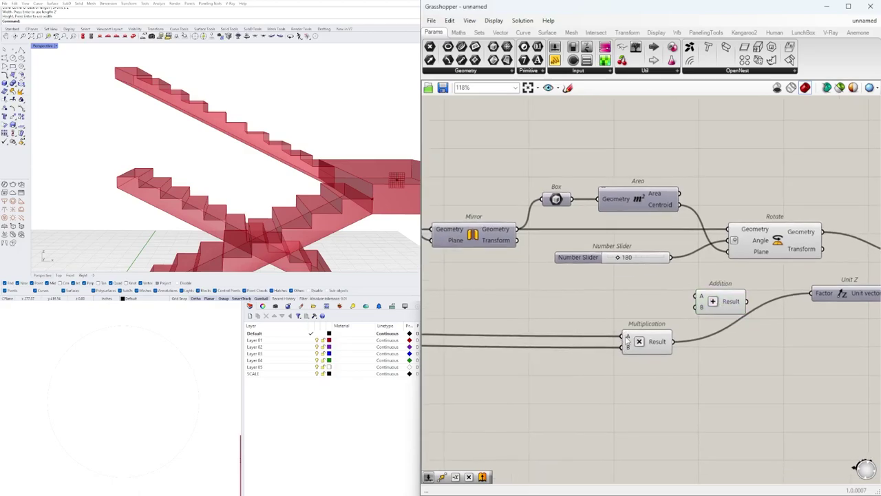
mouse_move(628, 339)
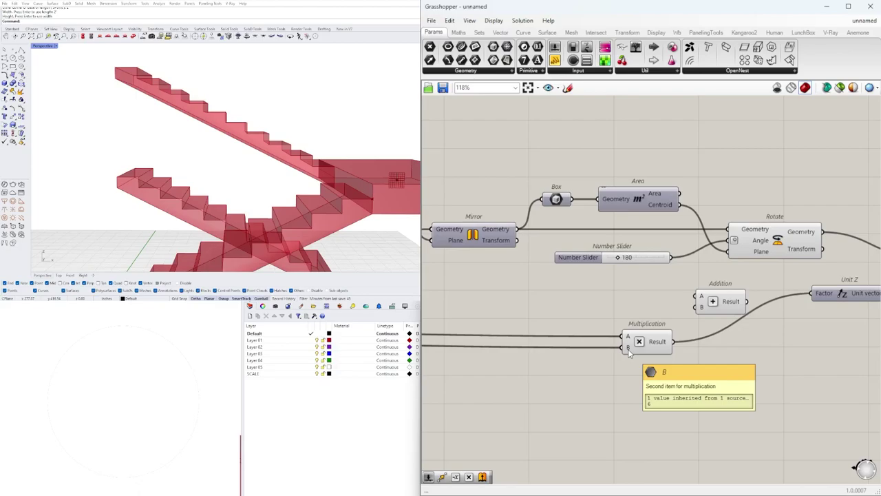
double_click(585, 350)
left_click_drag(585, 349, 693, 301)
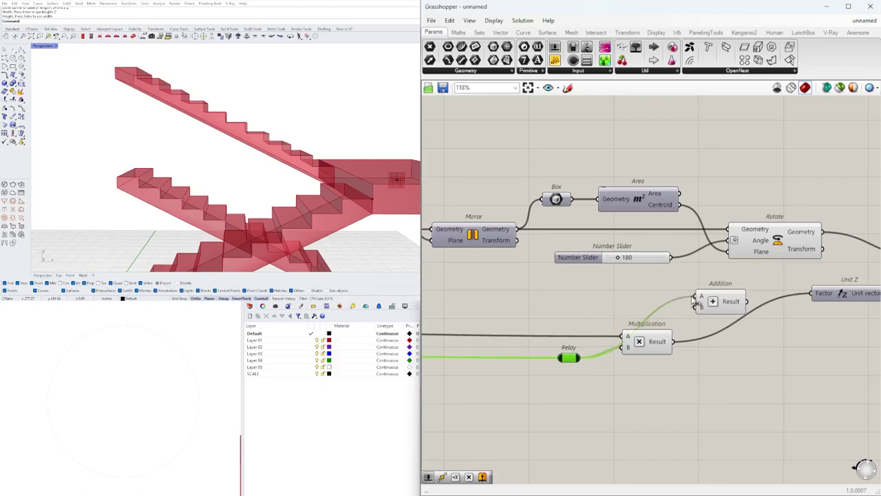
left_click_drag(718, 312, 735, 305)
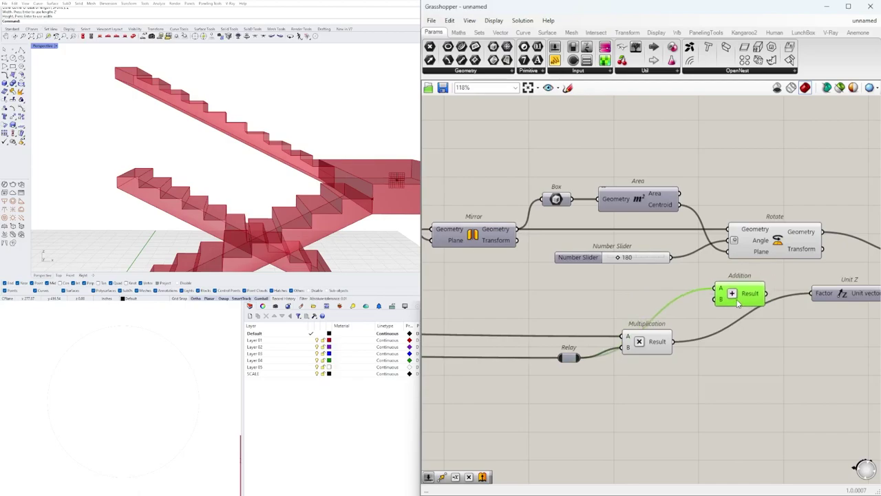
key("ctrl+z")
key("ctrl+z")
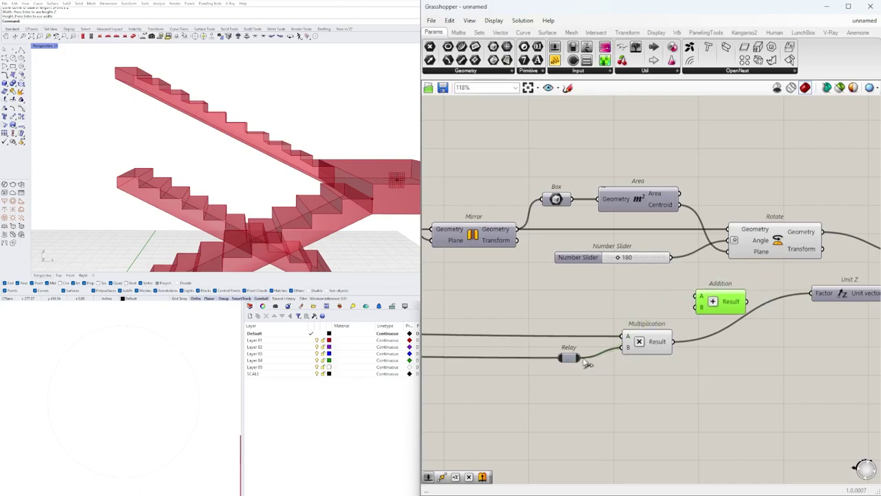
Step: Wire the Multiplication result into Addition A and the Relay into Addition B, then feed the sum to Unit Z's Factor
left_click_drag(678, 326, 732, 349)
left_click_drag(578, 357, 816, 294)
right_click_drag(847, 313, 670, 320)
left_click(778, 276)
left_click(553, 356)
right_click_drag(458, 385, 719, 336)
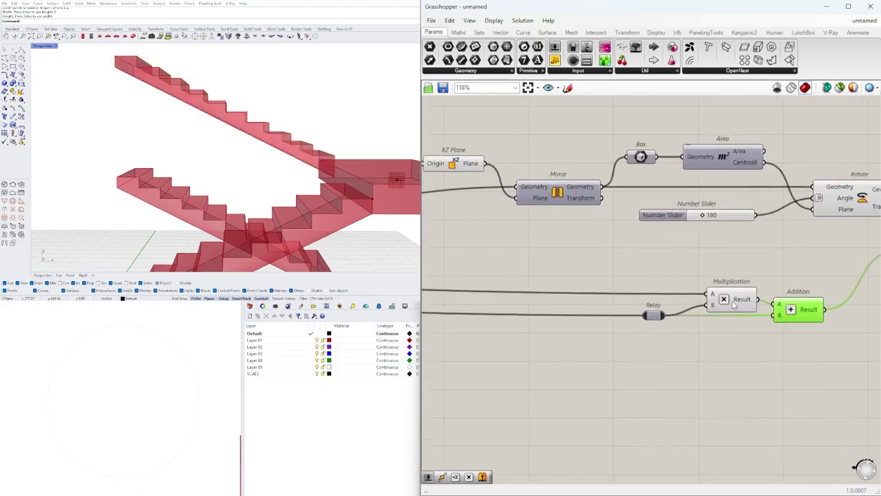
Step: Tidy the layout by moving the Multiplication slightly up and the Addition slightly away from it
left_click_drag(734, 305, 733, 296)
left_click_drag(796, 307, 800, 306)
left_click(825, 380)
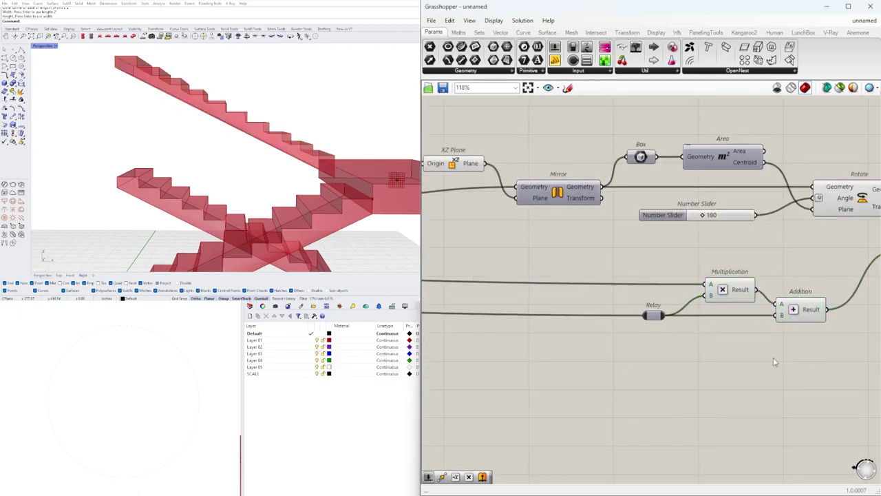
Step: Turn off the preview of the Rotate, Area and angle slider components
right_click_drag(855, 360, 789, 350)
scroll(262, 212, "down", 6)
right_click_drag(204, 233, 213, 188, "shift")
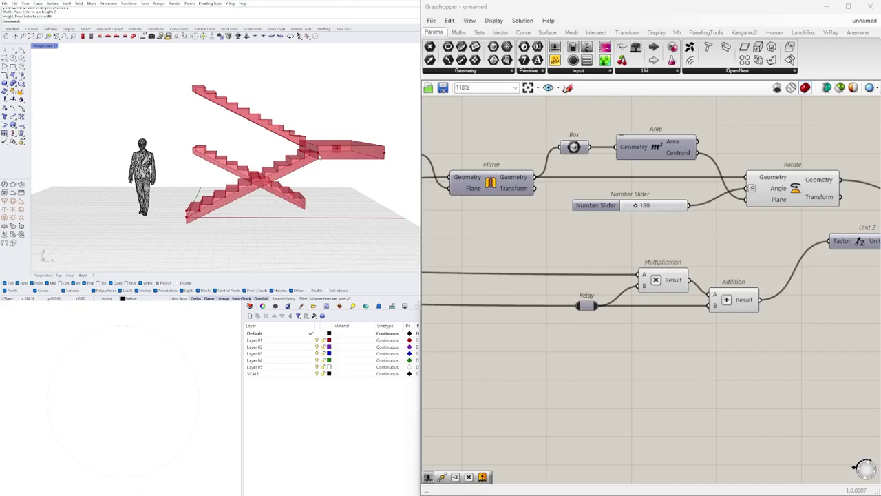
right_click_drag(361, 161, 322, 172)
scroll(604, 309, "down", 3)
left_click_drag(734, 187, 600, 255)
middle_click(647, 191)
left_click(670, 167)
Step: Examine how both flights meet the landing and select the lower flight's Extrude component to identify its geometry
right_click_drag(387, 136, 278, 184)
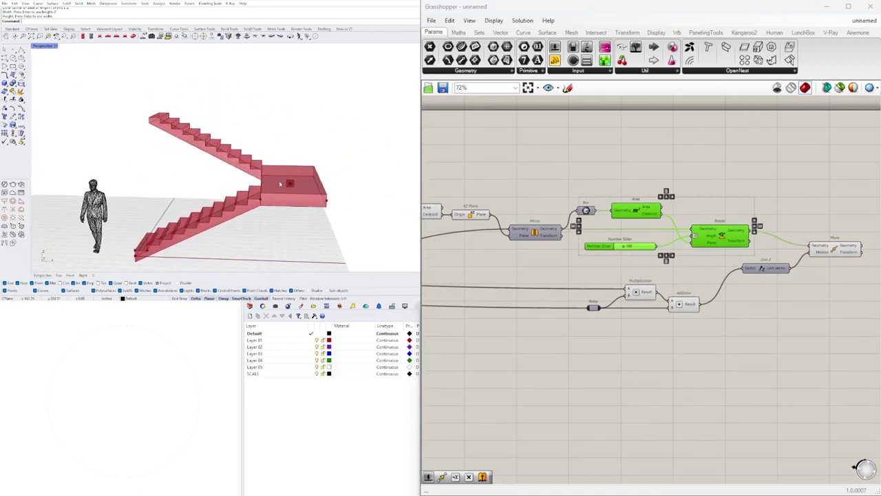
right_click_drag(242, 218, 269, 179)
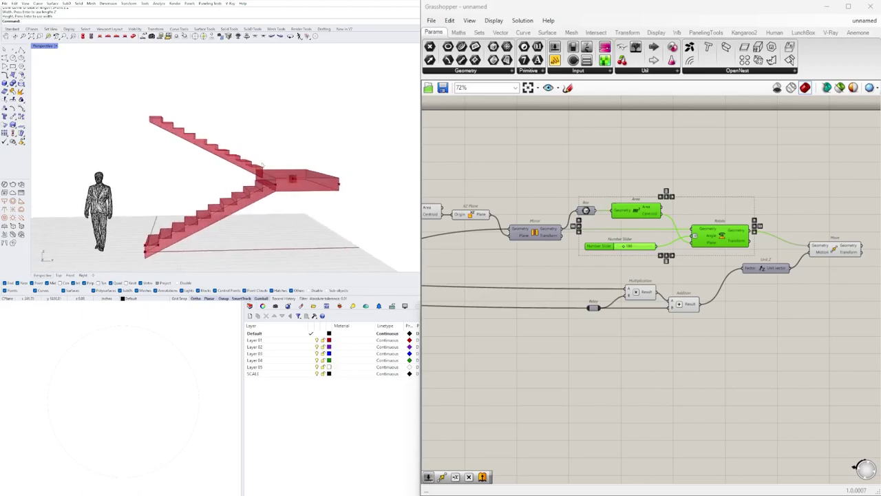
scroll(268, 178, "up", 6)
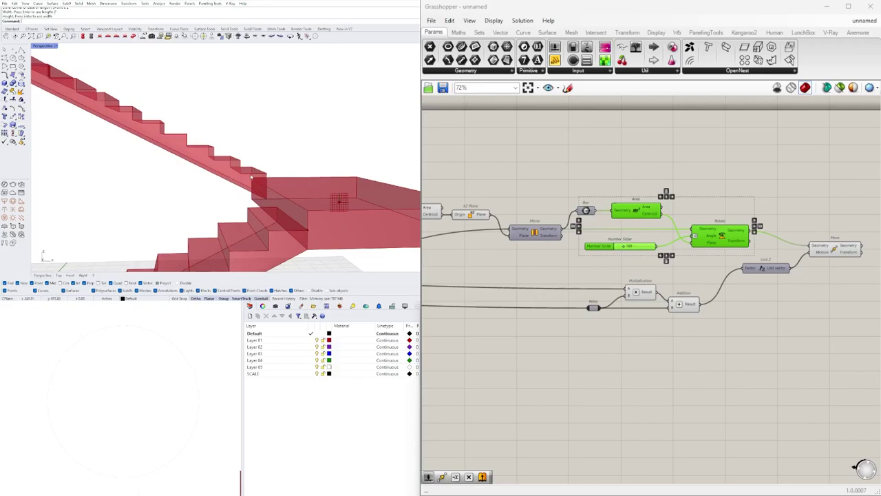
scroll(273, 120, "down", 9)
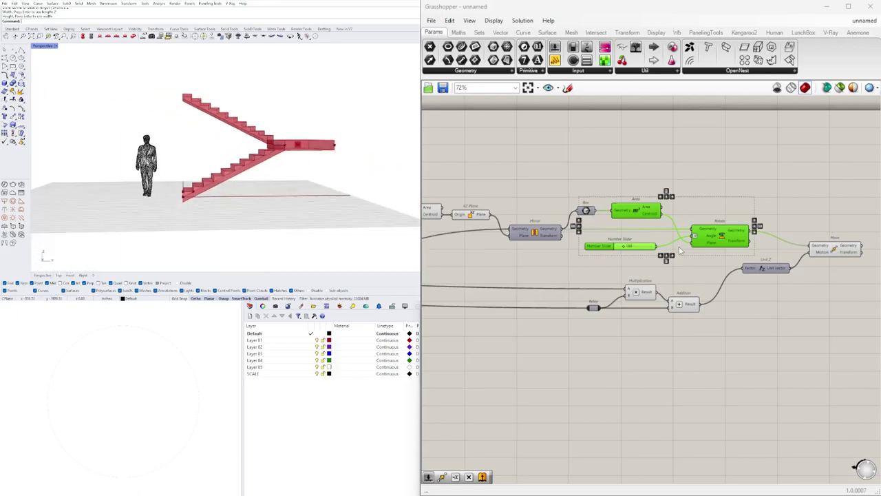
left_click(762, 350)
right_click_drag(505, 260, 596, 268)
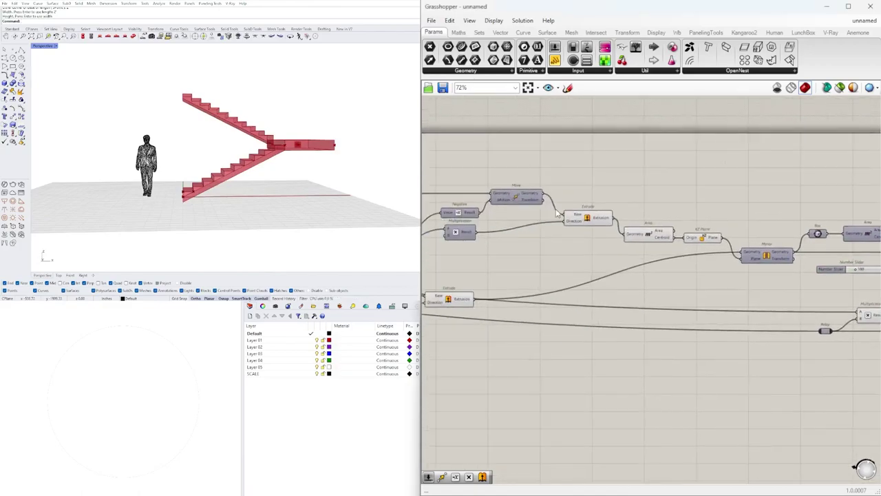
left_click(584, 217)
right_click_drag(496, 232, 728, 248)
left_click(672, 303)
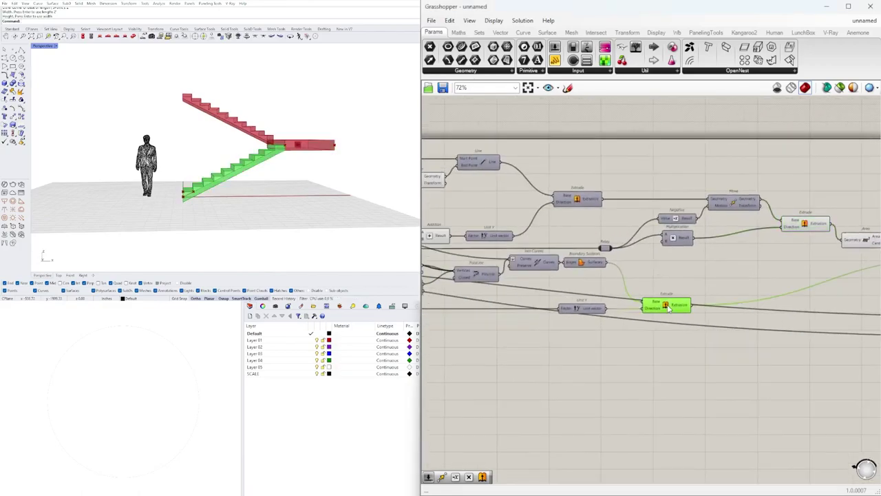
scroll(182, 193, "up", 5)
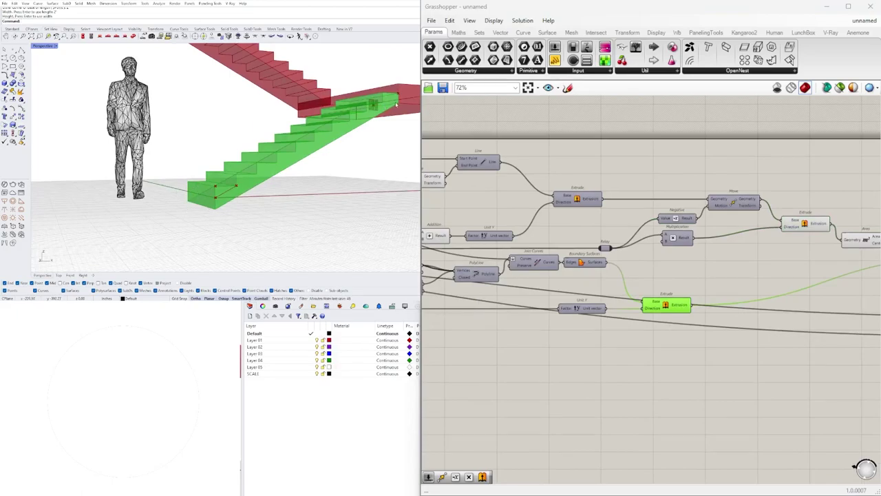
Step: Examine the lower flight, the landing and the upper flight from several angles
right_click_drag(392, 112, 363, 118)
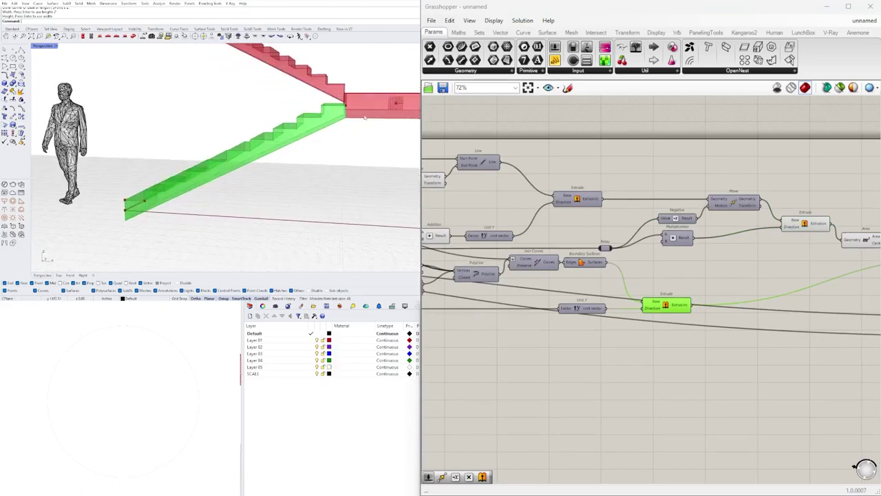
right_click_drag(138, 210, 146, 217)
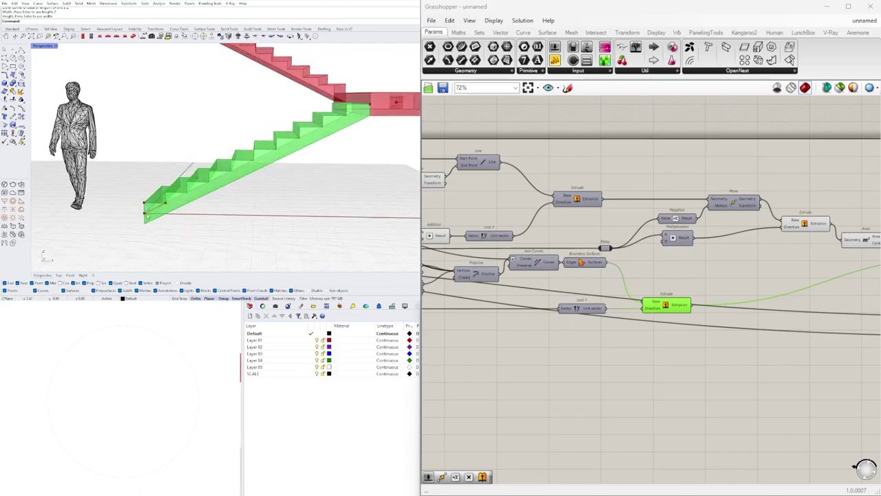
scroll(176, 220, "down", 4)
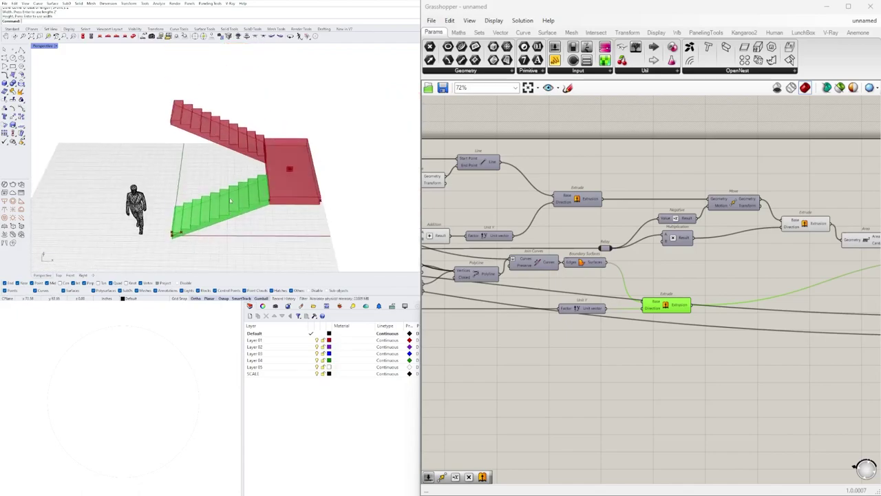
right_click_drag(259, 161, 228, 137)
scroll(254, 146, "up", 6)
scroll(255, 146, "down", 4)
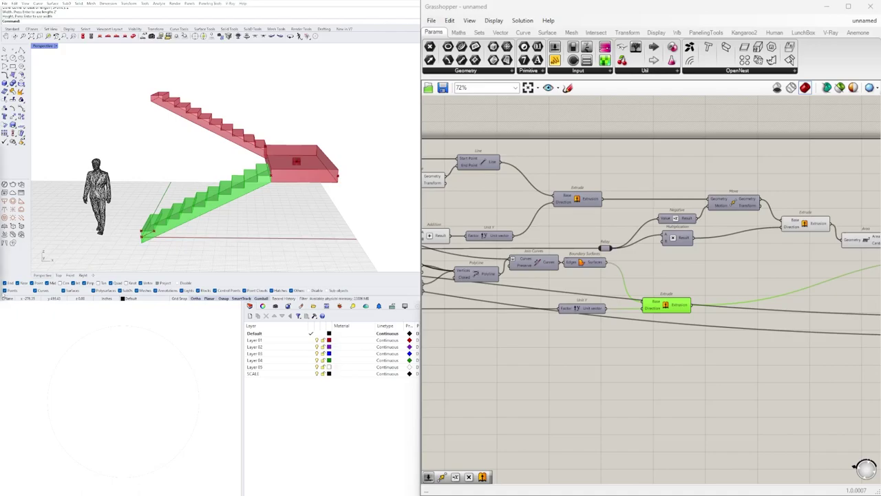
right_click_drag(301, 197, 358, 183)
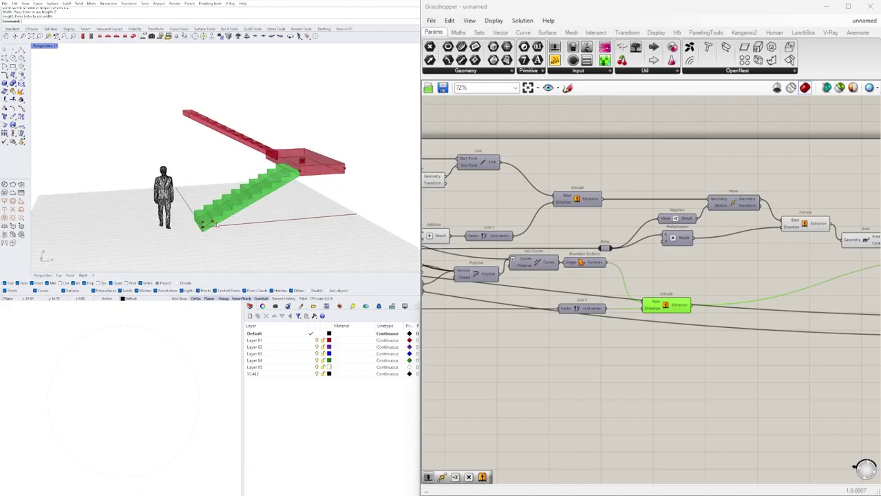
scroll(209, 235, "up", 3)
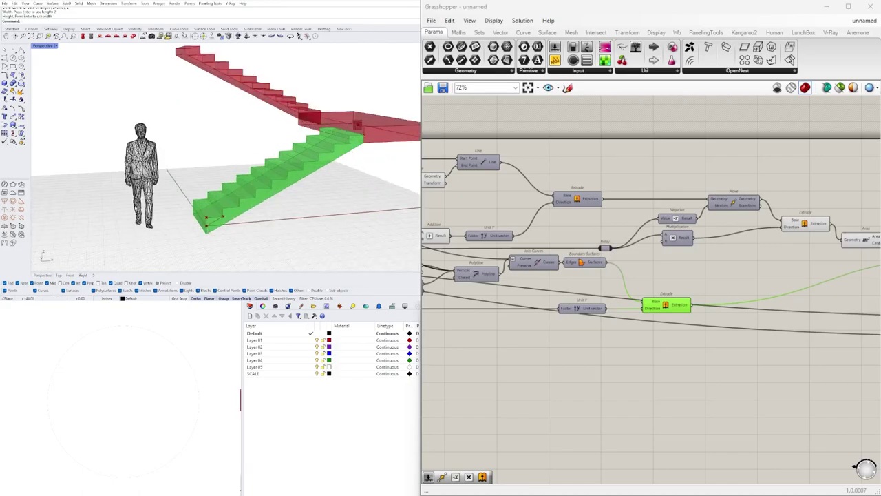
scroll(206, 221, "down", 5)
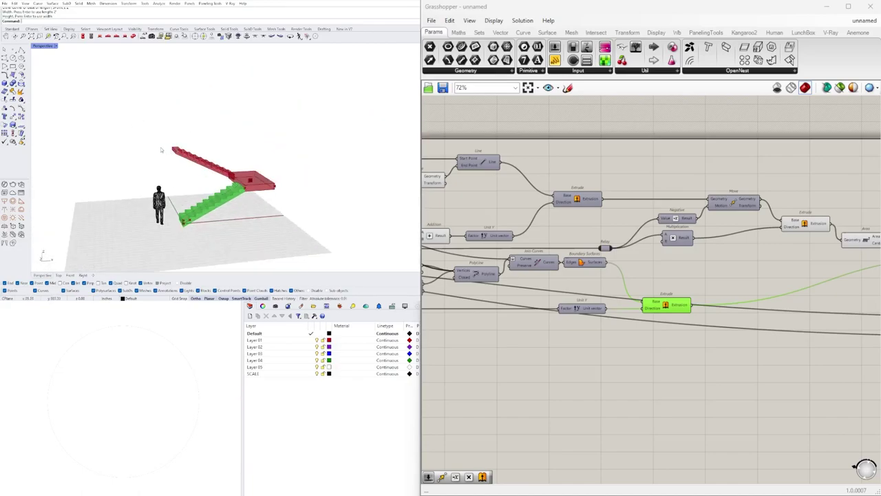
Step: Trace the landing's base line from End Points through its Move and Line components
scroll(609, 290, "down", 4)
right_click_drag(609, 289, 763, 301)
left_click(727, 357)
scroll(530, 274, "up", 6)
right_click_drag(534, 274, 645, 283)
left_click(688, 219)
scroll(574, 211, "down", 2)
scroll(574, 211, "up", 2)
left_click(589, 195)
right_click_drag(654, 200, 492, 227)
left_click(657, 256, "shift")
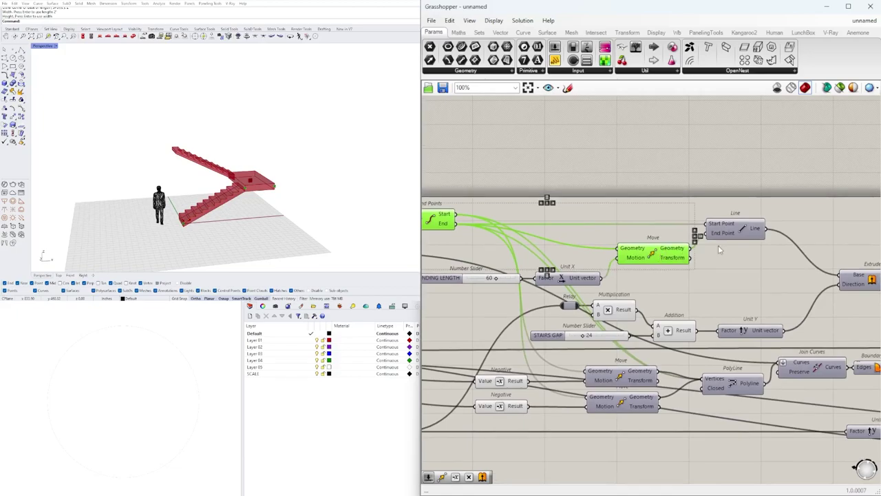
left_click(743, 231)
left_click(733, 262)
Step: Examine how the landing's Move and Line components feed its first Extrude
scroll(735, 264, "down", 1)
right_click_drag(745, 280, 678, 259)
left_click_drag(707, 265, 596, 206)
right_click_drag(592, 217, 731, 234)
right_click_drag(638, 272, 552, 243)
scroll(675, 238, "down", 5)
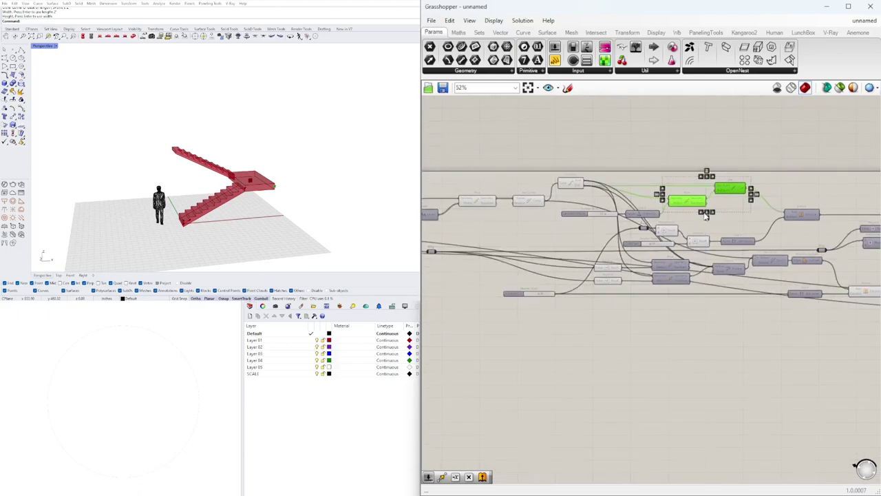
scroll(696, 200, "down", 4)
left_click_drag(845, 279, 489, 166)
scroll(664, 170, "up", 4)
left_click_drag(693, 178, 671, 287)
left_click(746, 250)
scroll(682, 283, "up", 4)
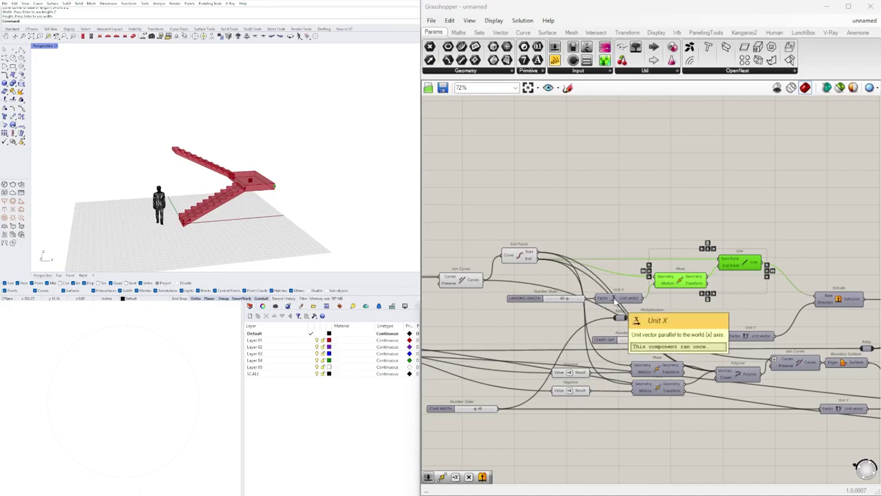
right_click_drag(796, 228, 640, 205)
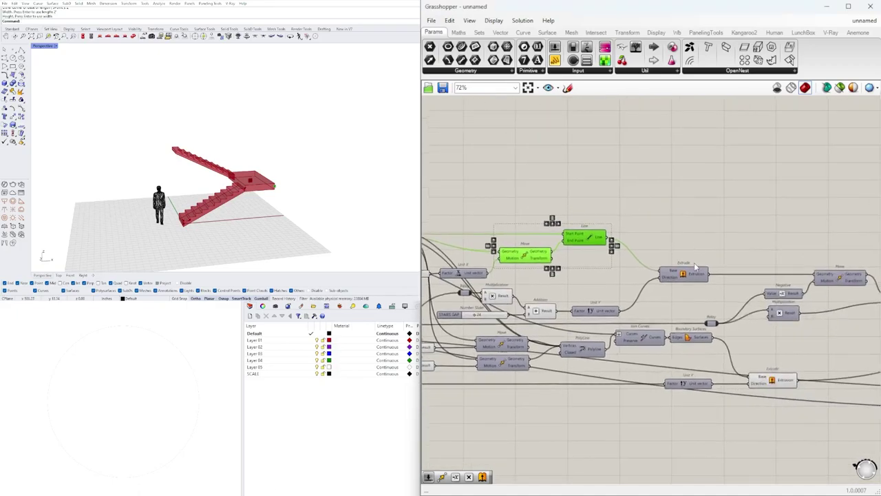
left_click(683, 275)
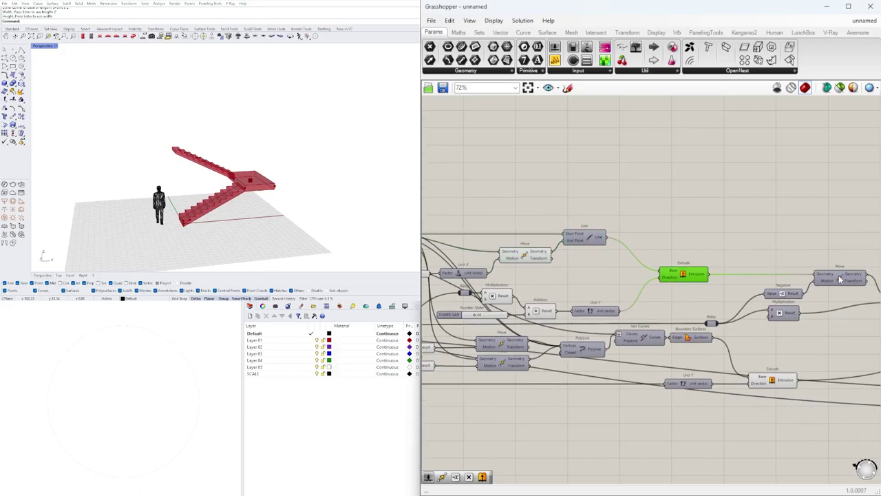
Step: Duplicate the landing's Move and Line components and place the copies above the originals
mouse_move(621, 269)
right_mouse_down()
mouse_move(749, 274)
mouse_move(688, 259)
right_mouse_up()
left_click_drag(753, 246, 674, 230)
scroll(663, 203, "up", 2)
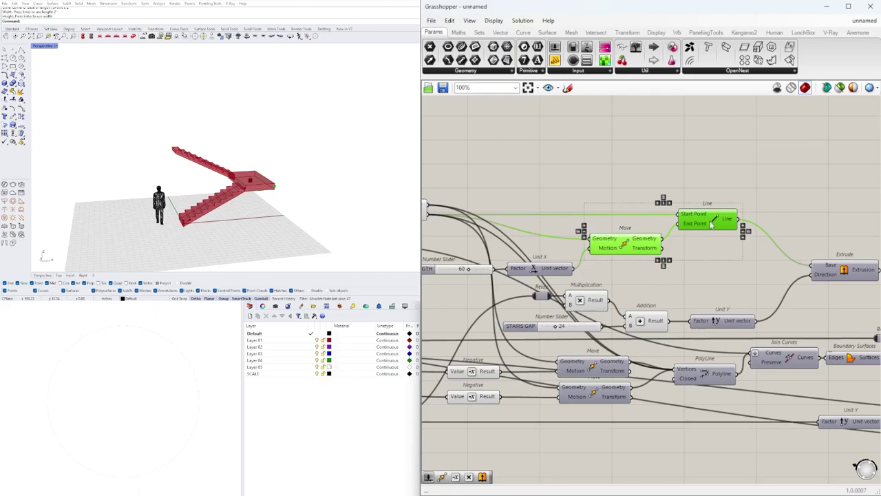
left_click_drag(710, 221, 725, 221)
scroll(659, 229, "down", 1)
right_click_drag(659, 229, 703, 314)
left_click_drag(687, 326, 687, 257)
left_click(686, 217)
right_click_drag(521, 252, 535, 268)
Step: Shift the copied Move and Line together farther from End Points to make room for another component
left_click(705, 269)
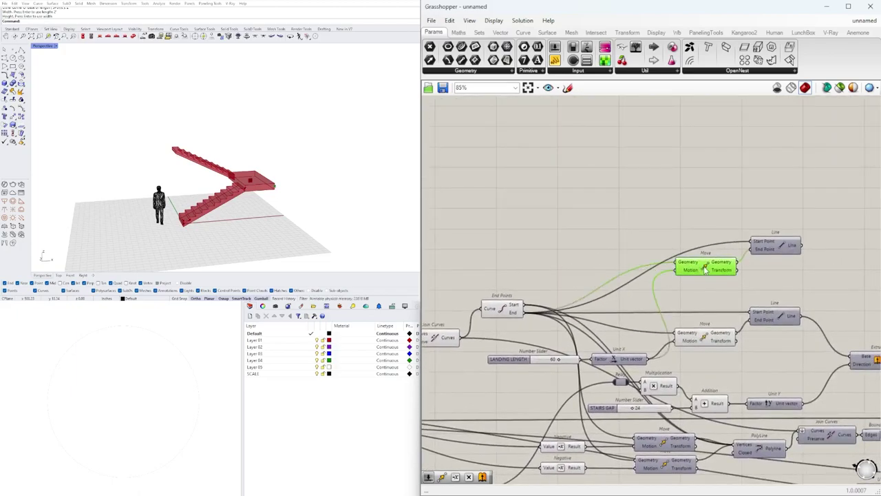
left_click(774, 249)
left_click(709, 270)
left_click_drag(794, 295, 699, 220)
left_click_drag(704, 274, 701, 293)
left_click_drag(780, 267, 837, 240)
Step: Add a Negative component and wire it between Unit X and the copied Move's Motion input
double_click(675, 240)
type("negative")
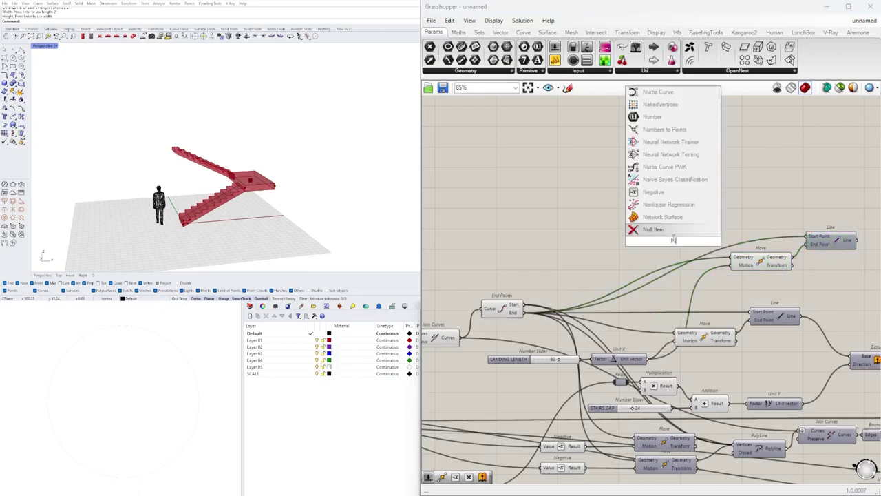
key("Return")
left_click(706, 345)
left_click_drag(656, 297, 645, 254)
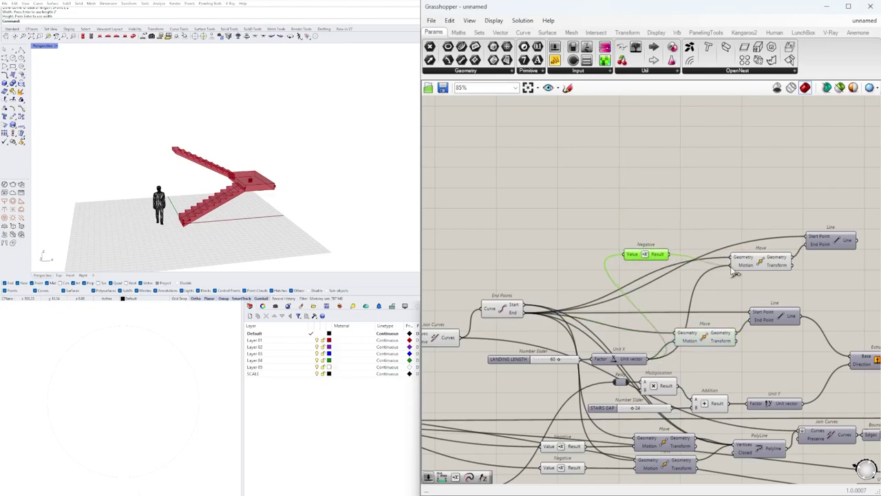
left_click(756, 270)
right_click_drag(758, 272, 683, 268)
Step: Feed the Start output of End Points into the copied Move's Geometry and the copied Line's Start Point
left_click(756, 239)
left_click(691, 262)
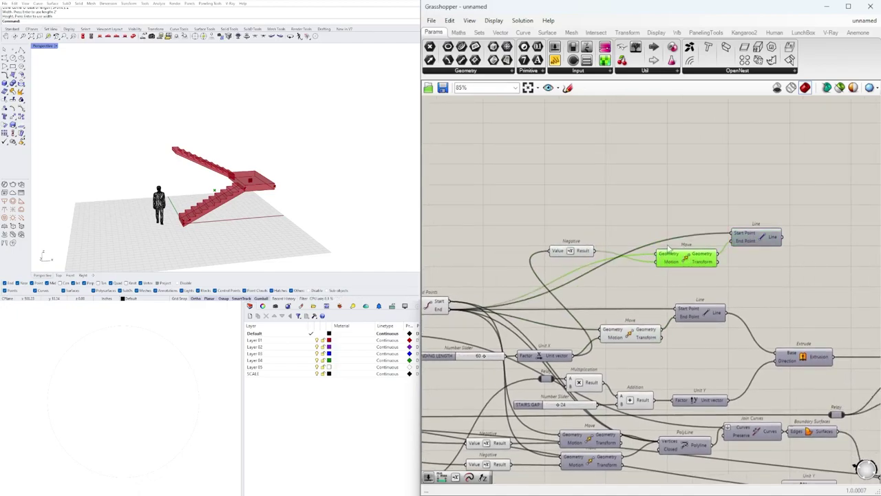
left_click_drag(679, 260, 684, 261)
right_click_drag(550, 287, 782, 267)
scroll(757, 274, "down", 3)
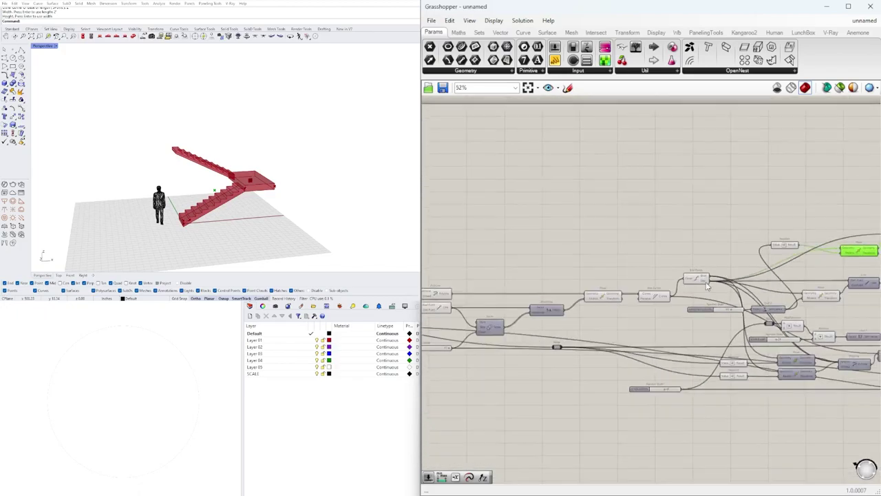
scroll(683, 276, "up", 4)
left_click(681, 275)
right_click_drag(681, 275, 518, 296)
scroll(630, 270, "up", 2)
scroll(631, 276, "up", 1)
scroll(491, 301, "down", 3)
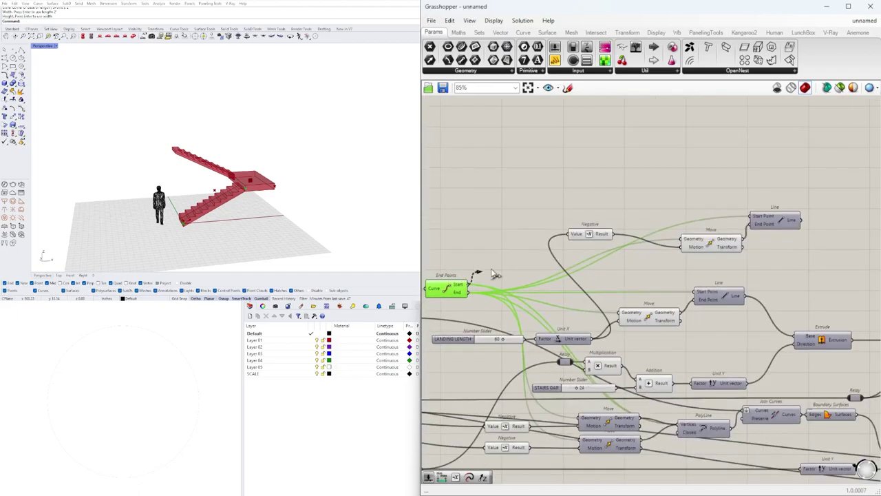
scroll(491, 301, "up", 1)
right_click_drag(425, 287, 516, 290)
left_click_drag(512, 295, 766, 238)
right_click_drag(783, 236, 672, 238)
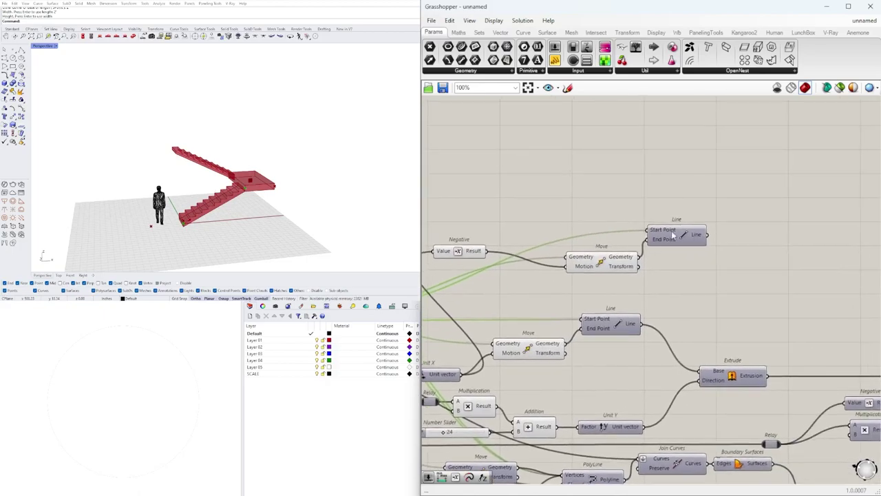
left_click(606, 269)
right_click_drag(567, 281, 653, 255)
scroll(623, 245, "down", 1)
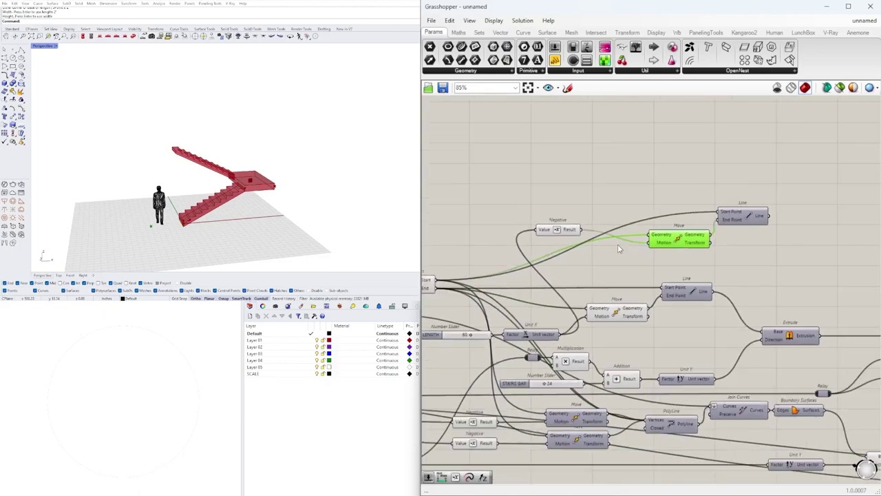
Step: Turn on the copied Line's preview and rearrange the Line and Negative components around the copied Move
left_click(741, 216)
right_click(739, 217)
left_click(758, 239)
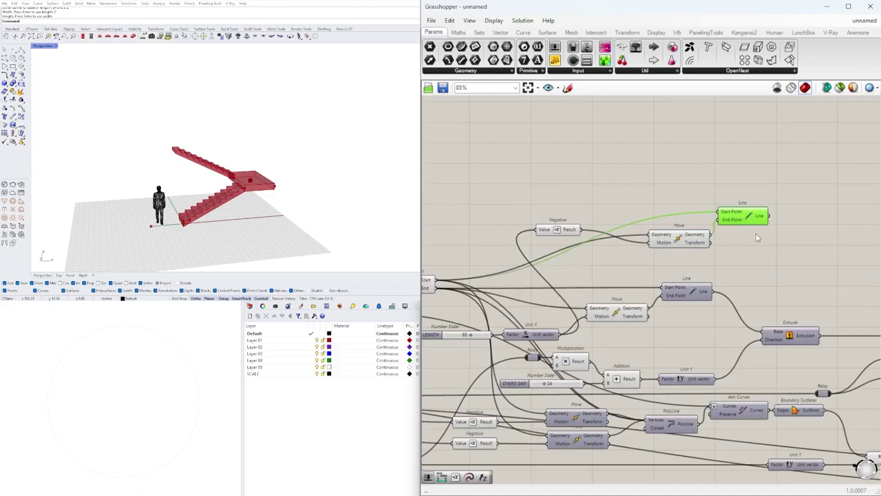
left_click_drag(750, 219, 777, 264)
left_click_drag(565, 232, 606, 223)
right_click_drag(785, 251, 598, 215)
left_click(584, 226)
right_click_drag(288, 184, 243, 199)
Step: Check the landing's first Extrude by briefly switching its preview on and back off
right_click_drag(637, 288, 728, 273)
right_click(737, 276)
left_click(729, 272)
right_click(730, 275)
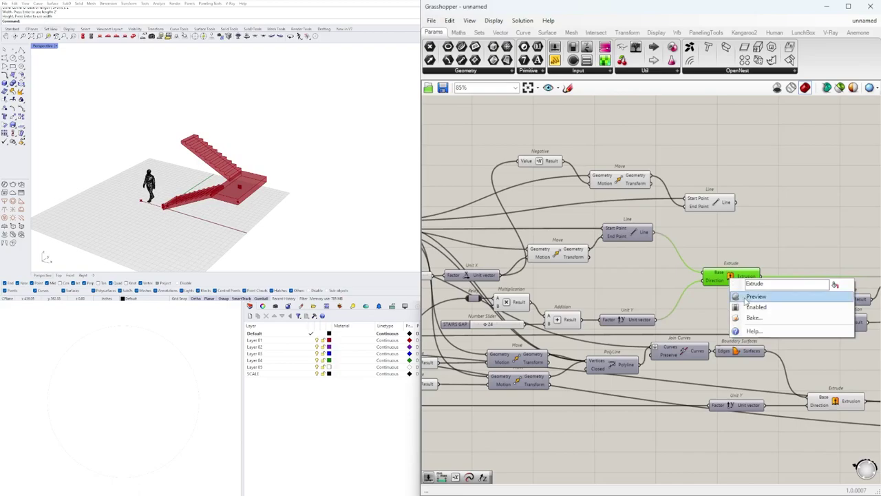
left_click(744, 297)
right_click(730, 274)
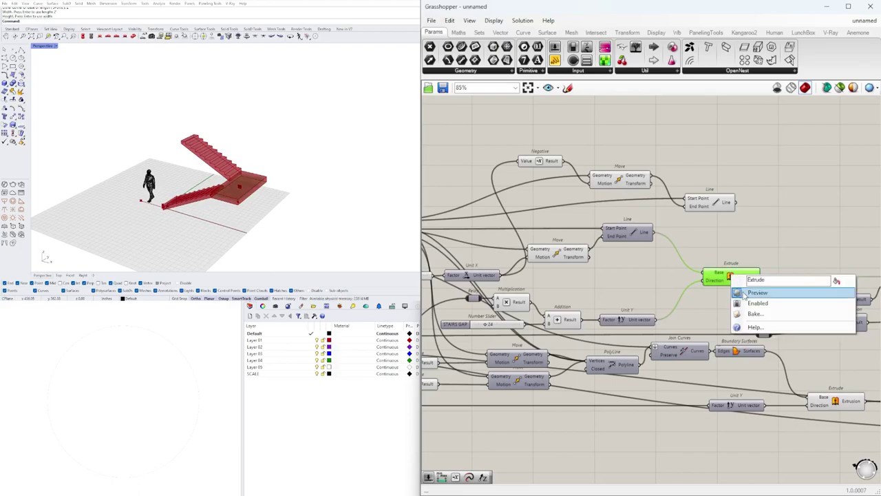
left_click(743, 294)
Step: Move the landing's first Extrude farther away from its Line component to free space
right_click_drag(745, 280, 659, 288)
left_click_drag(641, 284, 696, 282)
scroll(760, 261, "down", 1)
right_click_drag(792, 259, 624, 254)
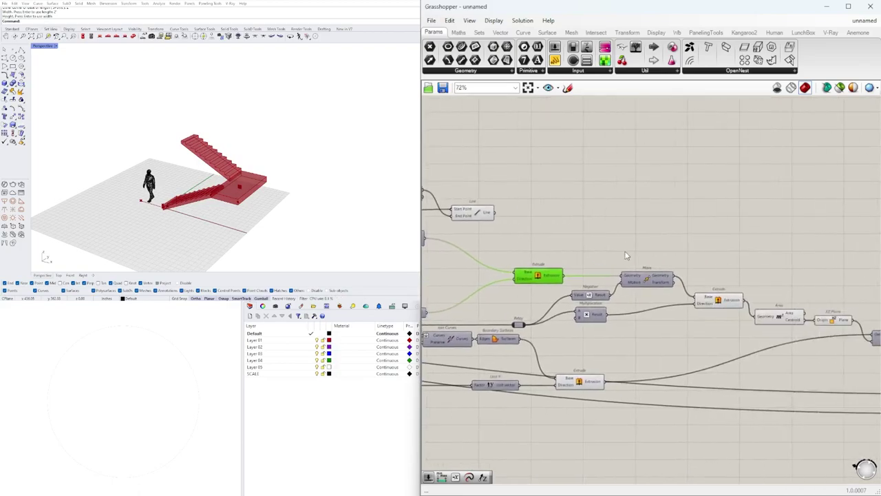
Step: Try adding the copied Line to the existing landing Extrude's Base, and undo that connection
scroll(530, 235, "up", 2)
right_click_drag(521, 235, 640, 241)
left_click_drag(601, 211, 630, 294)
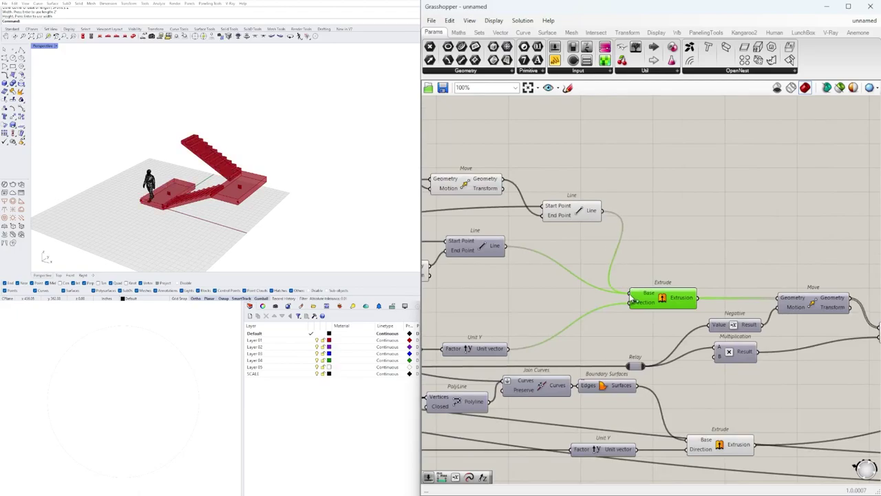
key("ctrl+z")
Step: Duplicate the landing's first Extrude just above the original and wire the copied Line into its Base
right_click_drag(721, 232, 663, 248)
scroll(620, 248, "up", 1)
left_click(619, 248)
left_click_drag(665, 316, 665, 286, "alt")
left_click_drag(565, 215, 626, 281)
Step: Turn on the preview of the duplicated Extrude and view the new lower landing surface
right_click(680, 300)
left_click(690, 305)
right_click_drag(176, 219, 317, 193)
Step: Trace the upper landing's chain past its Move and select the Extrude that gives it thickness
scroll(835, 269, "down", 1)
right_click_drag(835, 269, 695, 279)
scroll(694, 279, "up", 1)
right_click_drag(609, 303, 739, 301)
scroll(739, 301, "down", 1)
scroll(788, 279, "up", 1)
right_click_drag(788, 280, 700, 303)
scroll(795, 321, "down", 1)
right_click_drag(795, 320, 683, 285)
scroll(787, 348, "down", 1)
right_click_drag(792, 343, 754, 315)
scroll(702, 304, "up", 2)
left_click(613, 304)
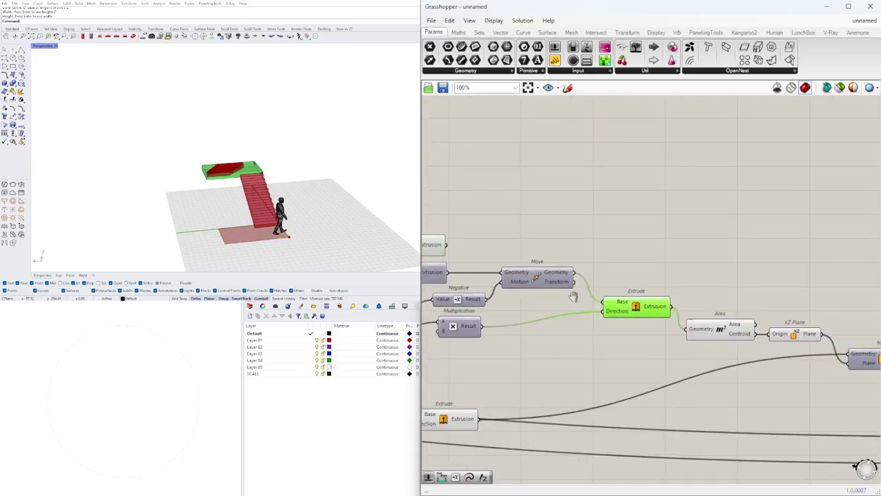
Step: Duplicate the upper landing's Move and thickness Extrude together and place the copies above the originals
right_click_drag(571, 303, 744, 301)
scroll(757, 281, "up", 2)
left_click(787, 243)
scroll(787, 243, "down", 2)
right_click_drag(793, 288, 767, 330)
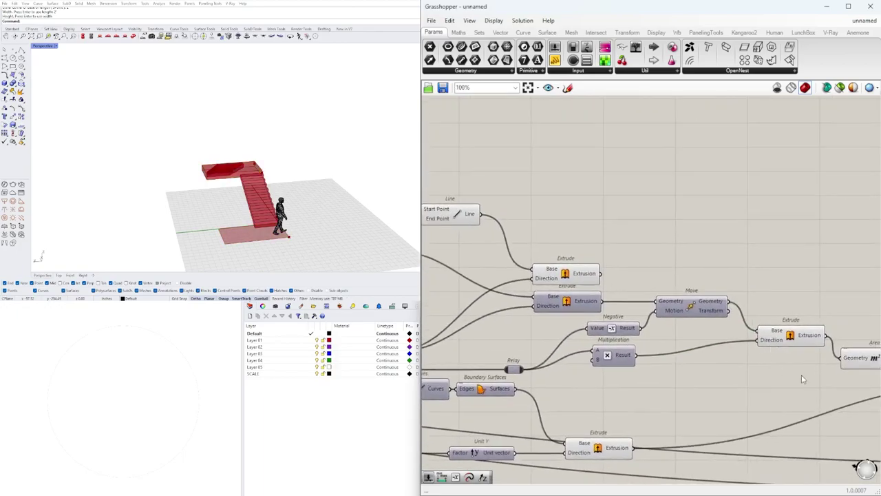
scroll(785, 349, "up", 2)
left_click_drag(844, 380, 657, 277)
right_click_drag(669, 298, 666, 342)
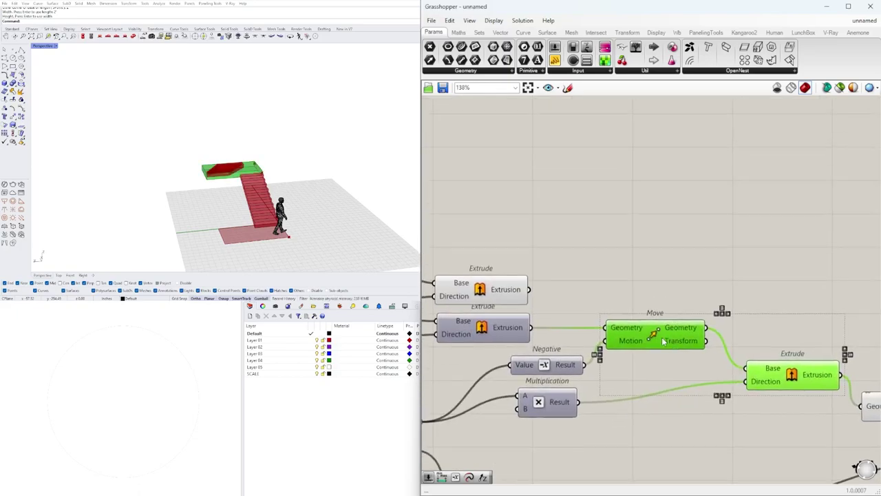
left_click_drag(661, 338, 665, 284, "alt")
left_click(592, 237)
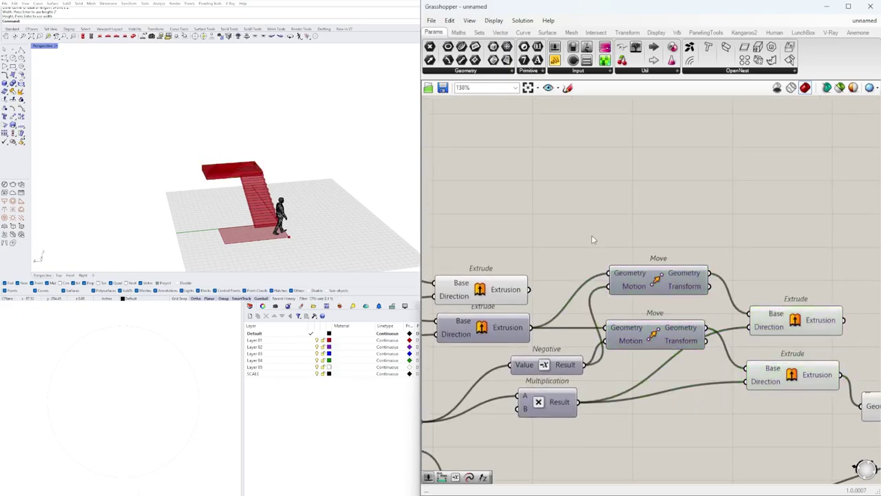
Step: Wire the new lower landing surface's Extrude into the copied Move's Geometry and turn off that Extrude's preview
left_click_drag(527, 290, 609, 272)
right_click_drag(784, 314, 707, 293)
right_click_drag(573, 291, 783, 291)
left_click(634, 272)
left_click_drag(651, 216, 607, 303)
middle_click(631, 224)
scroll(689, 228, "down", 3)
Step: Tidy the lower landing's Negative, Move and Line components and turn off their previews
left_click(697, 209)
left_click_drag(700, 211, 701, 212)
left_click(651, 185)
left_click_drag(607, 188, 629, 195)
left_click(802, 177)
left_click_drag(800, 172, 606, 232)
middle_click(657, 163)
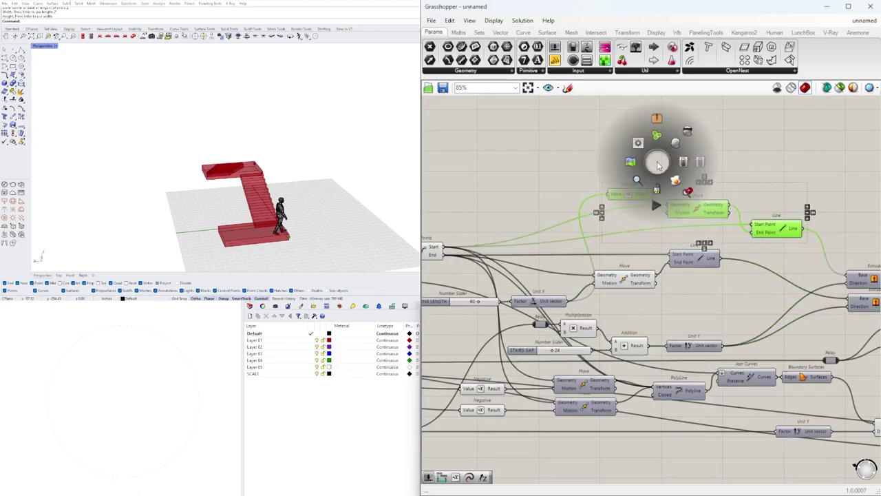
left_click(688, 134)
left_click_drag(775, 228, 769, 246)
left_click(753, 206)
Step: Tidy the layout by lowering the copied Move toward the original and moving the Negative farther from both Moves
right_click_drag(754, 206, 538, 179)
scroll(766, 241, "up", 2)
right_click_drag(766, 241, 694, 242)
left_click_drag(694, 242, 694, 256)
left_click(652, 234)
left_click_drag(599, 315, 563, 316)
right_click_drag(571, 316, 581, 296)
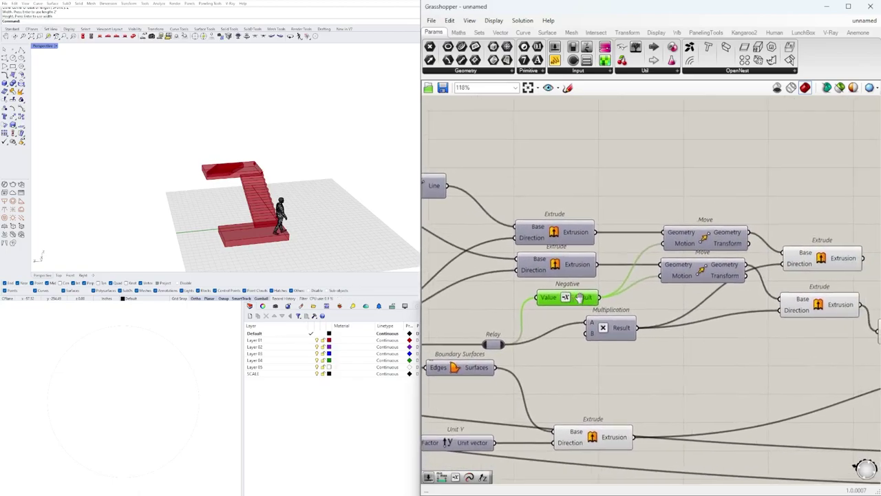
Step: Tidy the placement of the components upstream of the lower landing's surface Extrude
right_click_drag(295, 220, 222, 230)
scroll(578, 309, "down", 1)
right_click_drag(578, 308, 749, 311)
scroll(550, 292, "down", 2)
right_click_drag(527, 279, 684, 281)
scroll(637, 205, "up", 4)
left_click_drag(638, 196, 639, 234)
left_click_drag(747, 219, 747, 210)
left_click(813, 173)
Step: Examine the lower landing's thickness Extrude and where it meets the bottom step of the first flight
scroll(813, 172, "down", 3)
right_click_drag(854, 172, 468, 162)
scroll(689, 231, "up", 3)
right_click_drag(675, 281, 631, 274)
left_click(633, 268)
right_click_drag(232, 157, 253, 140)
scroll(234, 196, "up", 5)
right_click_drag(244, 196, 177, 210)
scroll(177, 216, "up", 5)
scroll(184, 216, "down", 3)
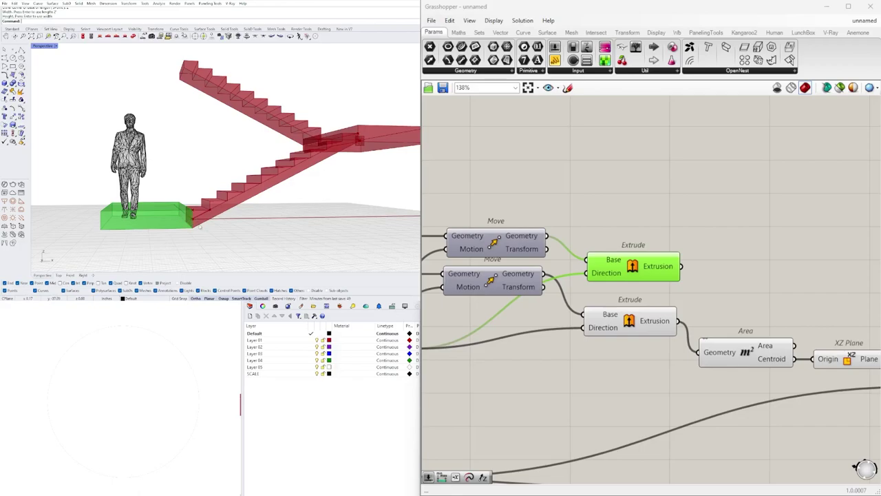
right_click_drag(573, 296, 682, 292)
scroll(689, 292, "down", 4)
scroll(747, 289, "up", 3)
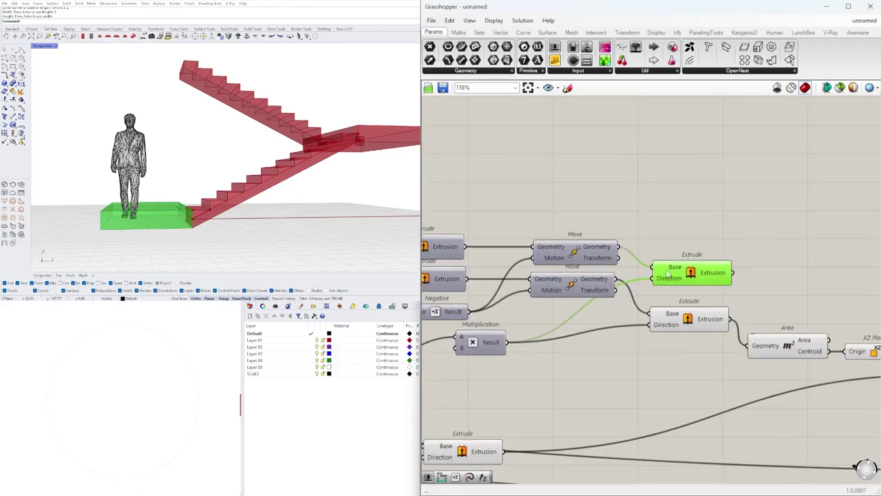
right_click_drag(552, 250, 659, 272)
left_click(608, 278)
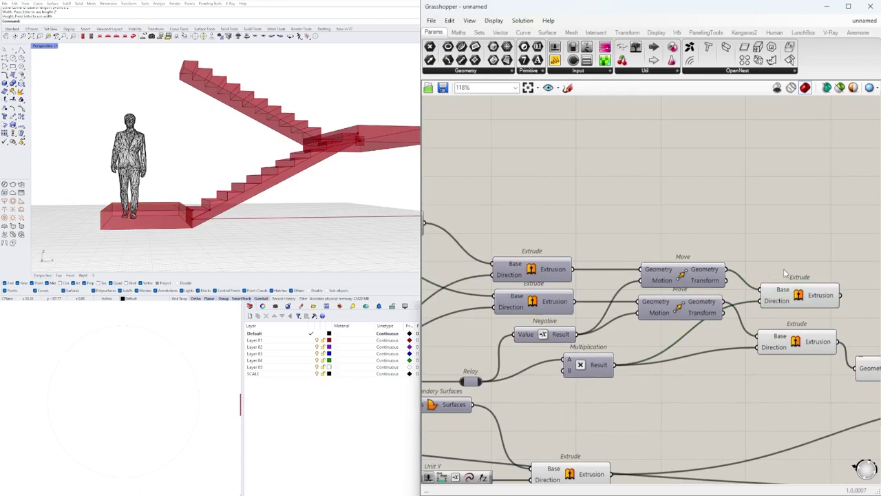
Step: Delete the lower landing's Move and wire its surface Extrude directly into the Base of the thickness Extrude
scroll(784, 274, "down", 1)
left_click(699, 276)
key("Delete")
left_click_drag(787, 293, 787, 250)
left_click_drag(605, 268, 793, 266)
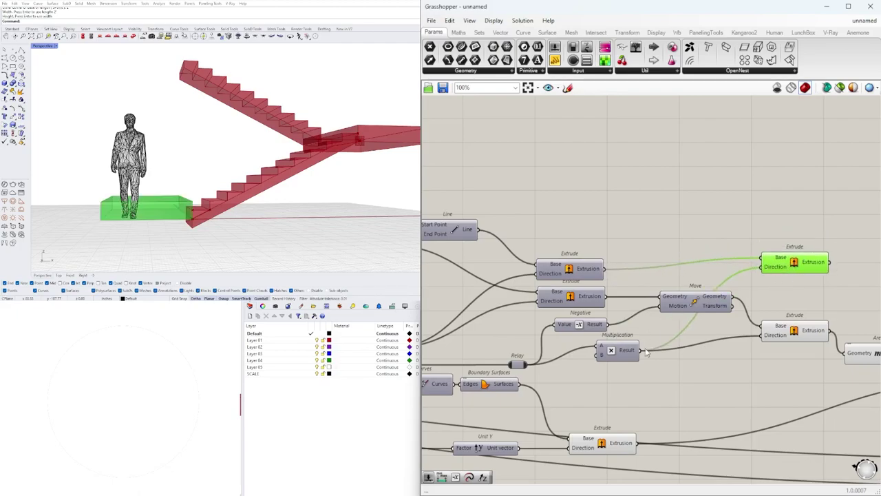
Step: Space out the Multiplication and wire the Negative's Result into the Direction of the lower landing's thickness Extrude
left_click_drag(623, 356, 610, 375)
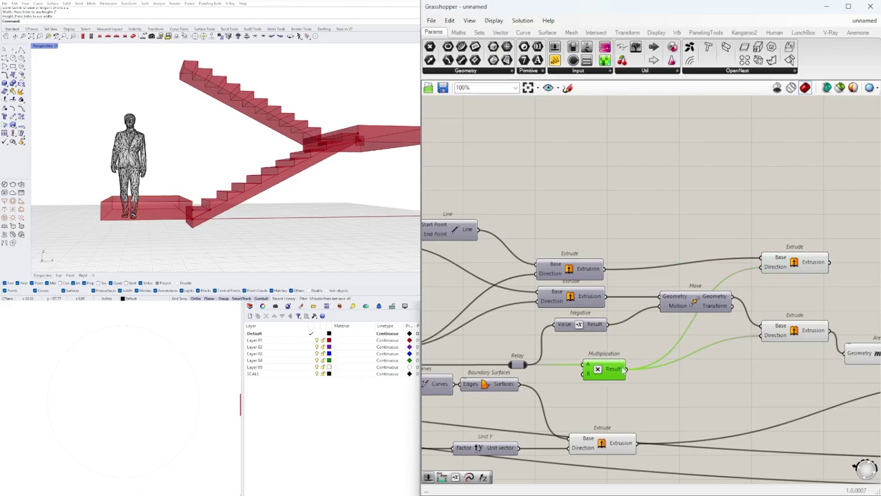
left_click_drag(607, 325, 763, 267)
left_click(784, 268)
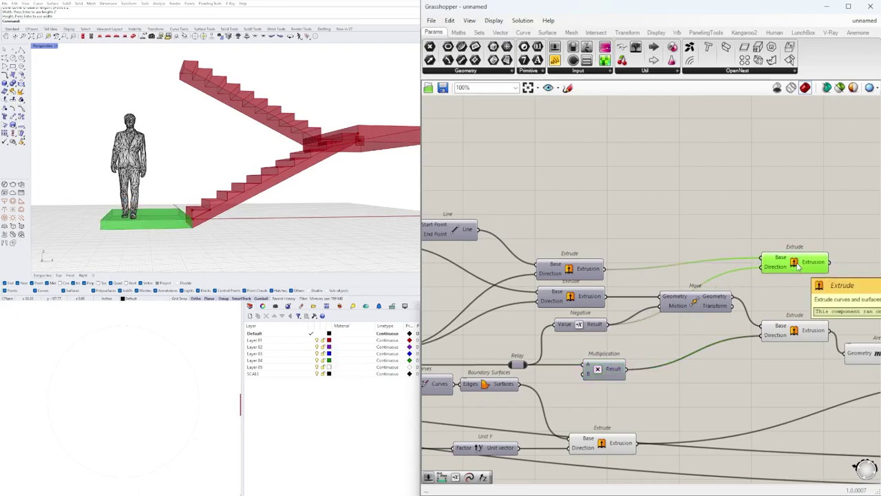
scroll(694, 308, "up", 2)
Step: Insert a Multiplication by 2 between the Negative and the lower landing's thickness Extrude Direction, and tidy the nearby components
left_click_drag(694, 308, 690, 333)
double_click(650, 273)
type("*")
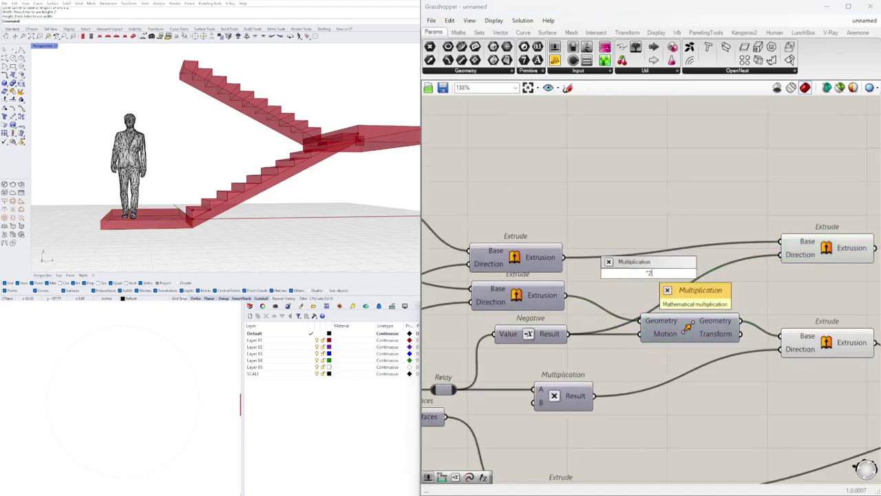
key("Return")
left_click_drag(569, 335, 778, 271)
left_click_drag(703, 280, 711, 284)
left_click(750, 220)
left_click_drag(814, 242, 811, 258)
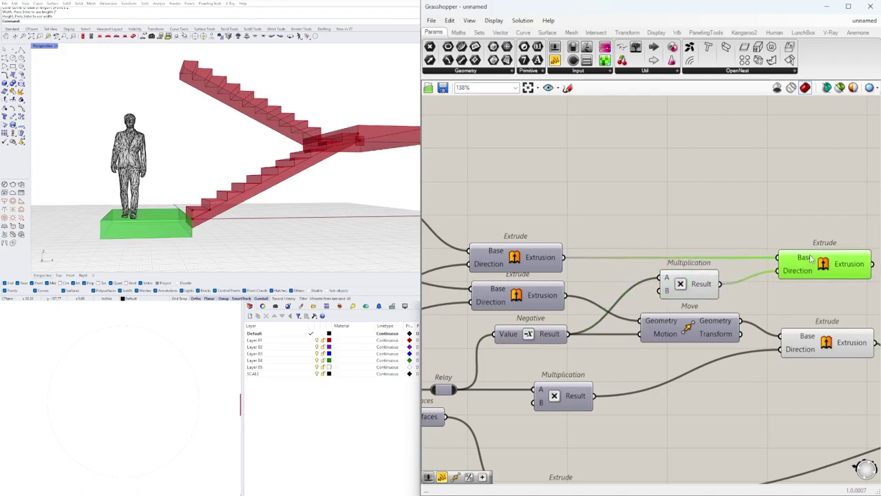
left_click_drag(705, 290, 705, 293)
left_click(745, 242)
Step: Examine the lower landing's thickness Extrude together with the whole staircase from a raised viewpoint
right_click_drag(746, 242, 602, 254)
left_click(682, 274)
right_click_drag(305, 177, 254, 206)
scroll(227, 190, "down", 4)
left_click(737, 200)
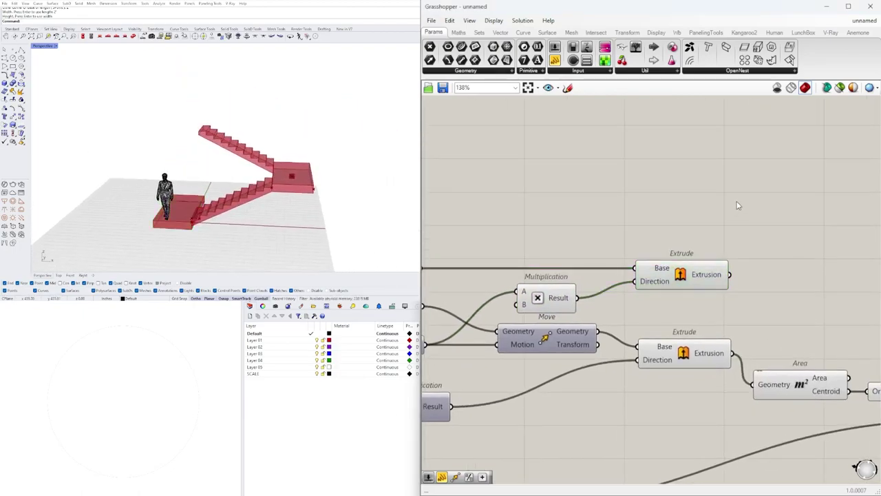
scroll(609, 280, "down", 4)
scroll(625, 279, "up", 3)
left_click(603, 243)
left_click(639, 188)
scroll(640, 190, "down", 3)
Step: Highlight the second flight's Move, the middle landing's Extrude and the first flight's Extrude to identify each staircase part
right_click_drag(829, 252, 651, 275)
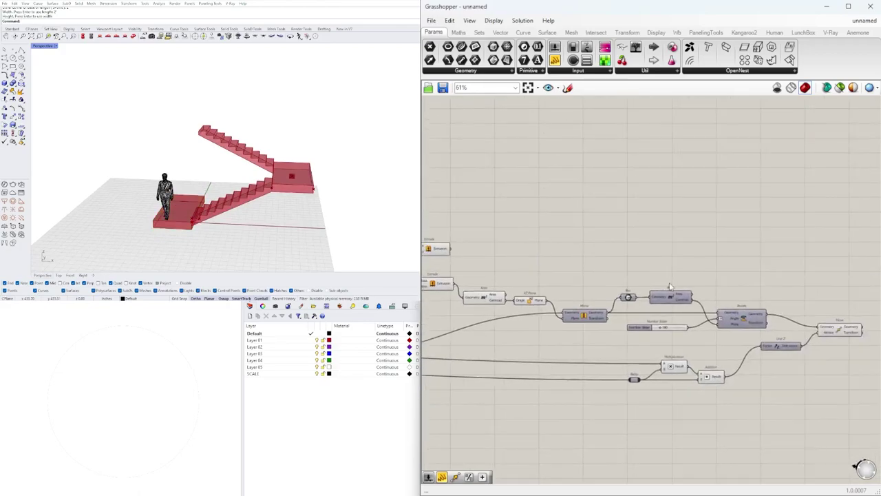
right_click_drag(855, 315, 698, 287)
left_click(696, 303)
right_click_drag(571, 328, 708, 320)
scroll(659, 335, "up", 1)
right_click_drag(489, 289, 662, 281)
right_click_drag(541, 266, 605, 274)
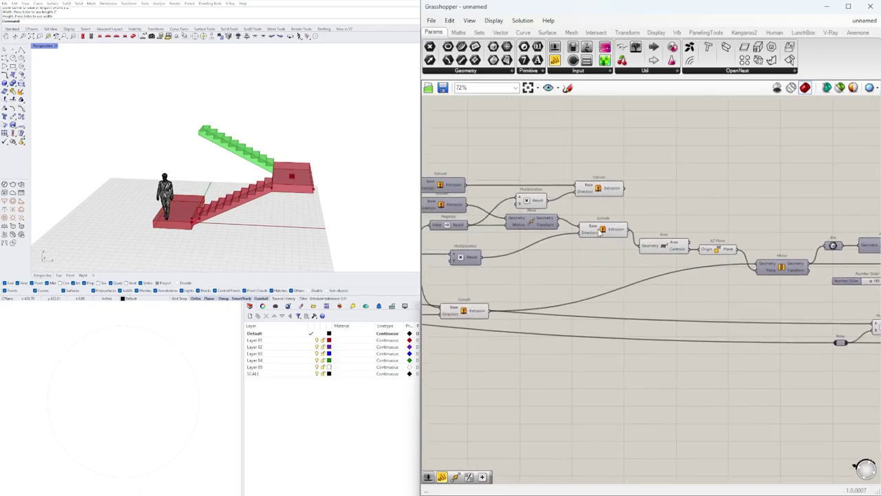
left_click(602, 230)
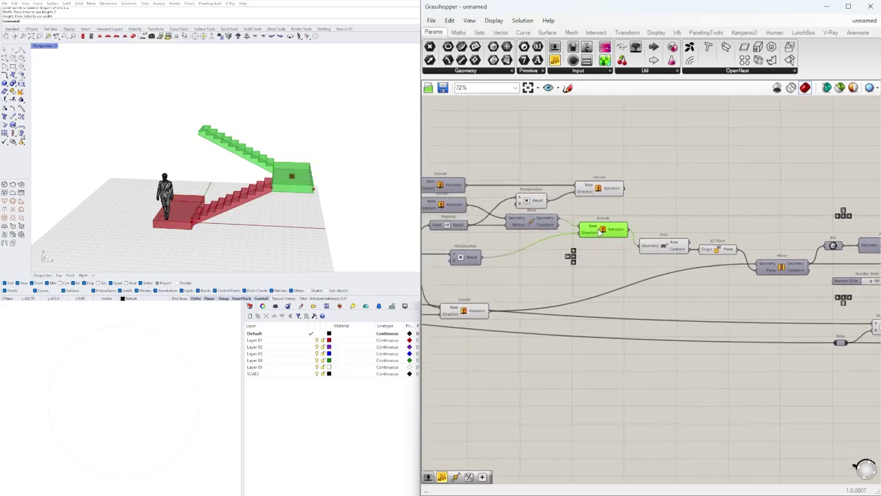
left_click(477, 312, "shift")
right_click_drag(210, 210, 249, 191)
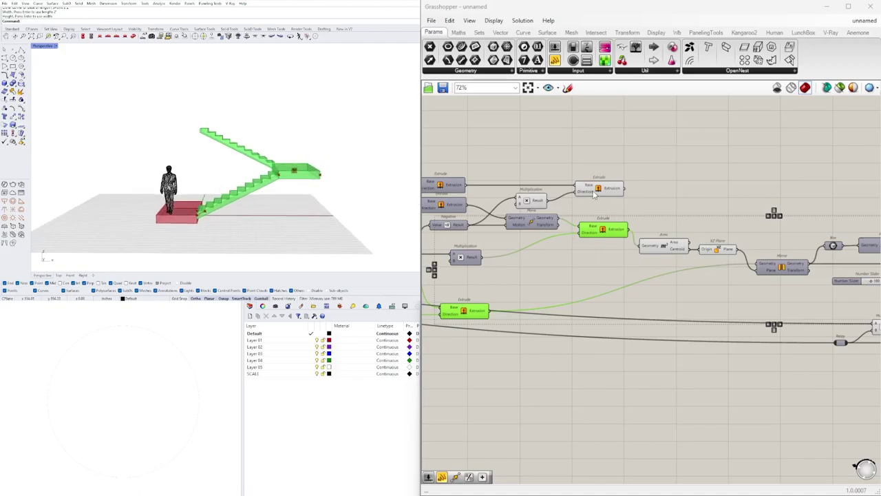
Step: Inspect the Direction input of the lower landing's thickness Extrude and highlight the landing in the model
mouse_move(594, 195)
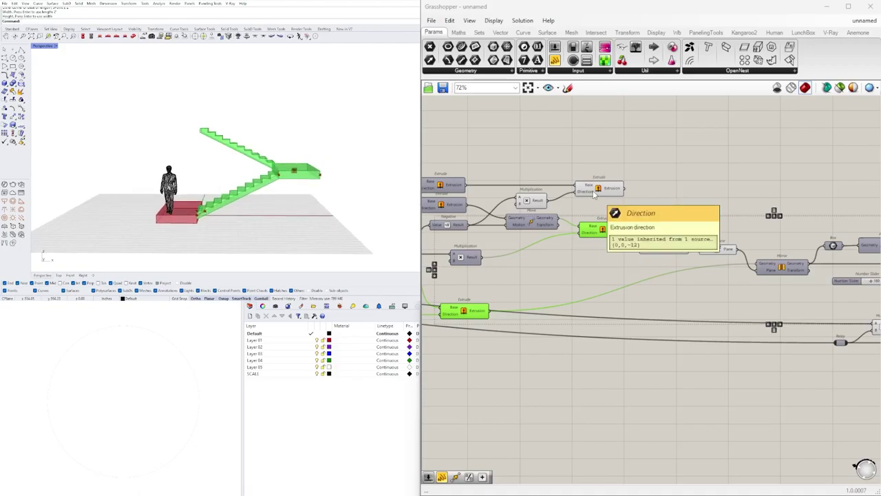
left_click(611, 184)
left_click(682, 157)
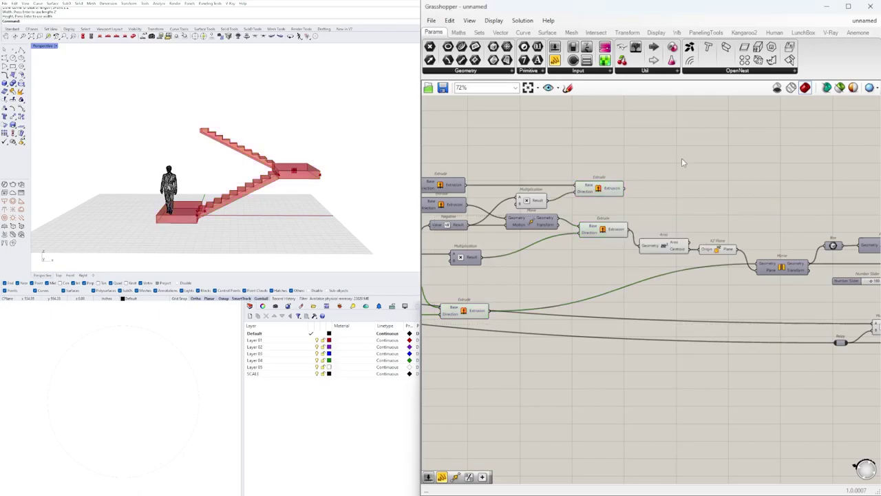
scroll(682, 158, "down", 2)
scroll(647, 167, "up", 2)
left_click(614, 184)
right_click_drag(691, 175, 692, 214)
scroll(212, 193, "up", 5)
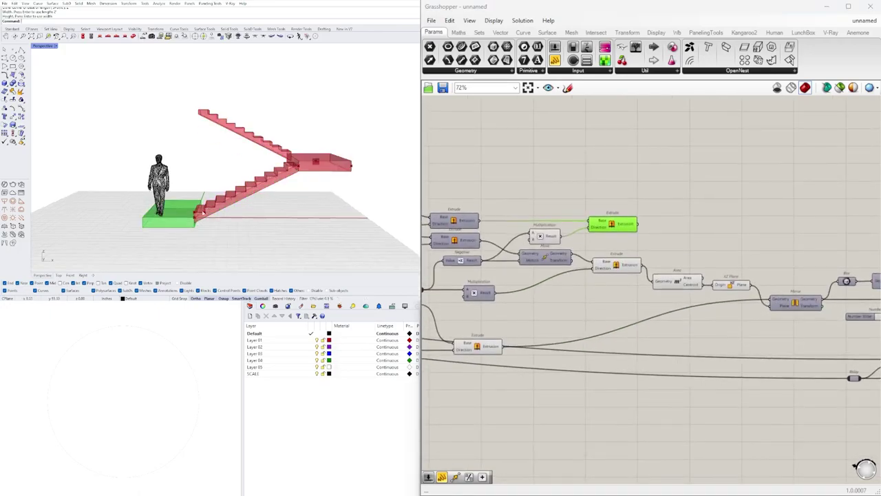
scroll(206, 210, "down", 3)
right_click_drag(204, 213, 212, 233, "shift")
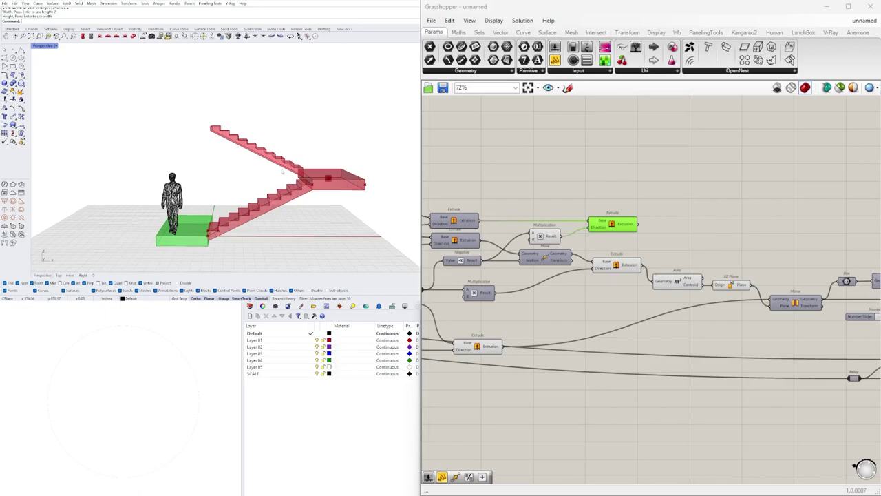
Step: Add a Move component and wire the lower landing's thickness Extrude into its Geometry
double_click(676, 195)
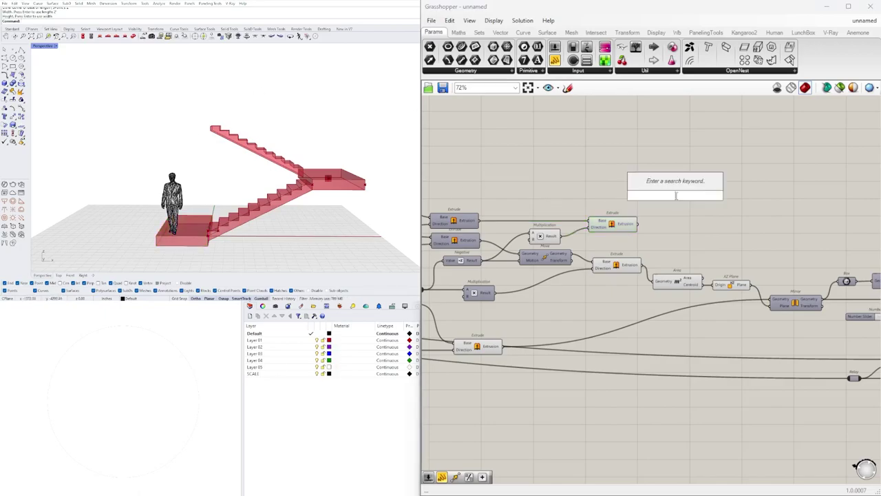
type("MOVE")
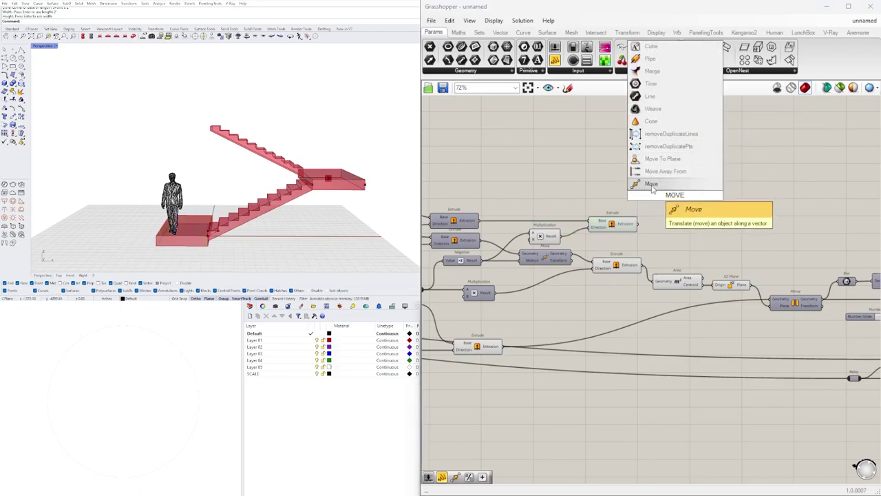
left_click(652, 187)
left_click_drag(676, 196, 720, 189)
left_click_drag(640, 224, 696, 186)
left_click_drag(719, 191, 761, 190)
Step: Add a Unit Z vector, wire it into the new Move's Motion and arrange both components beyond the Extrude
double_click(629, 182)
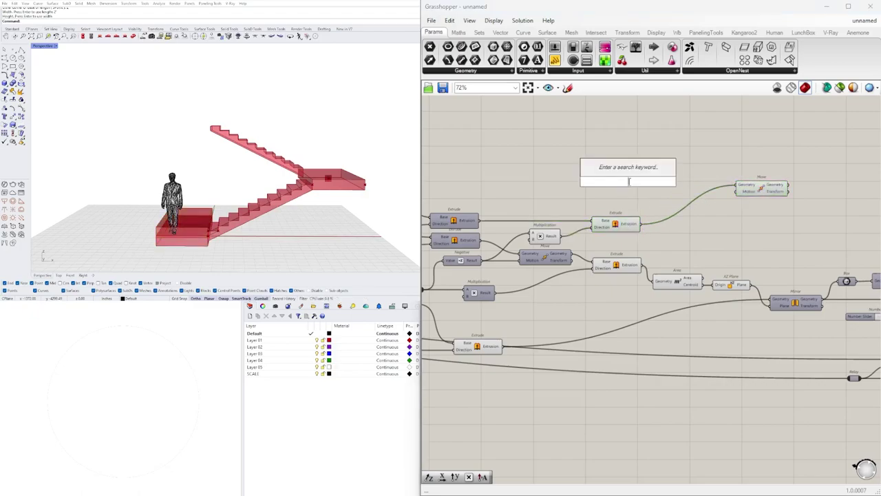
type("Z")
left_click(614, 170)
left_click_drag(652, 182, 736, 192)
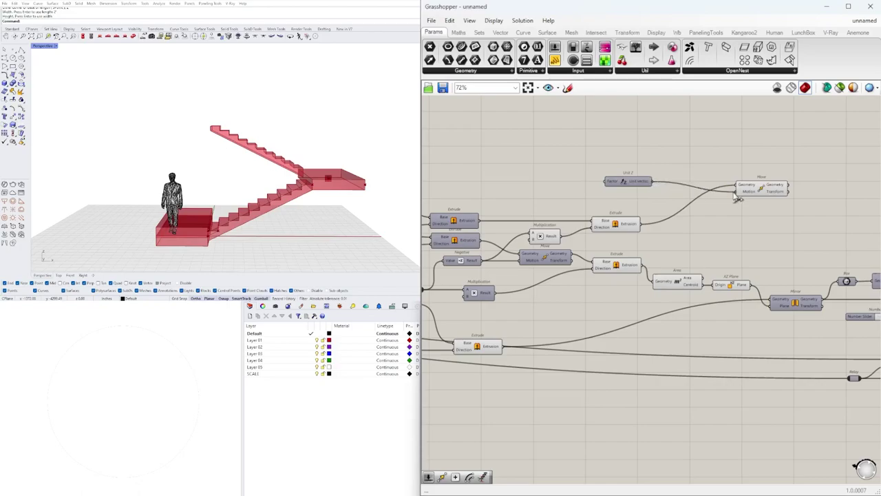
left_click_drag(628, 181, 702, 211)
left_click_drag(762, 229, 671, 154)
right_click_drag(678, 159, 594, 134)
left_click_drag(685, 167, 757, 190)
left_click(716, 230)
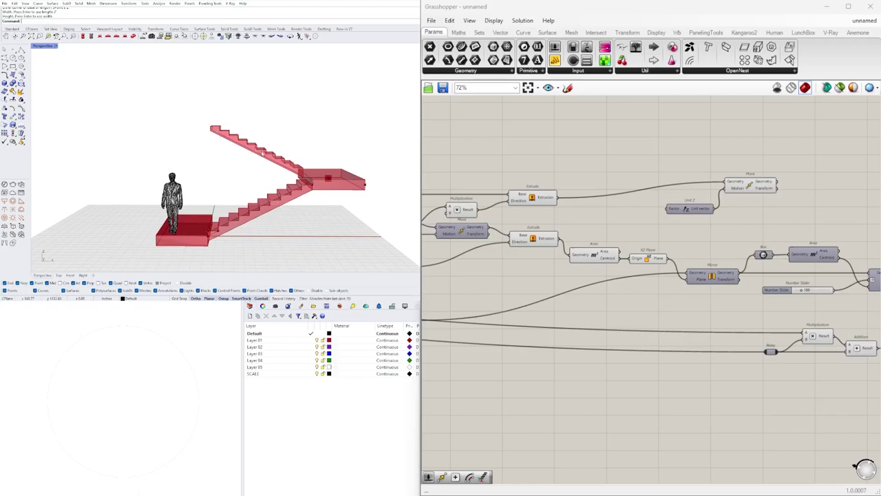
Step: Locate the Addition driving the second flight's height and wire its Result into A of a new Multiplication
right_click_drag(699, 248, 590, 238)
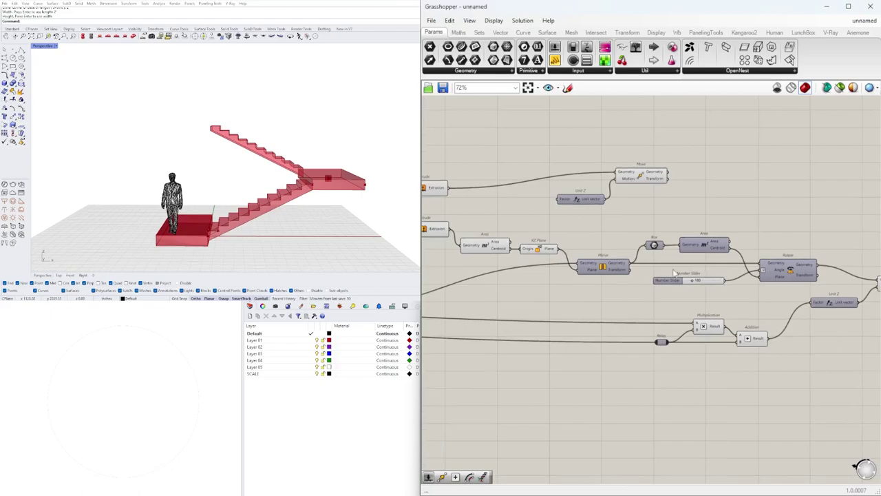
scroll(648, 273, "down", 2)
scroll(729, 300, "up", 3)
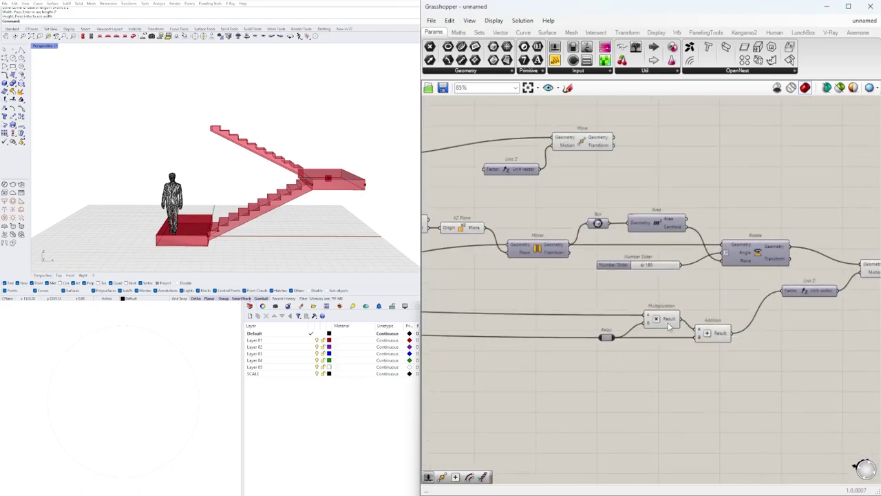
left_click(668, 327)
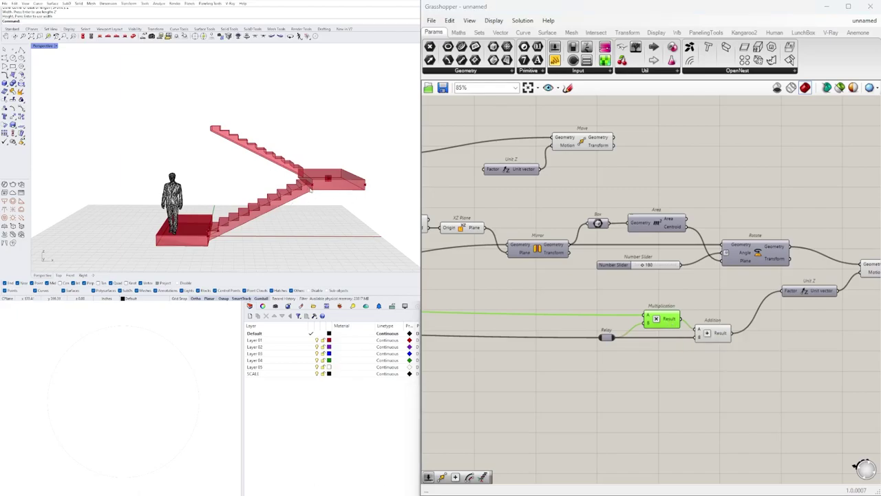
left_click(713, 336)
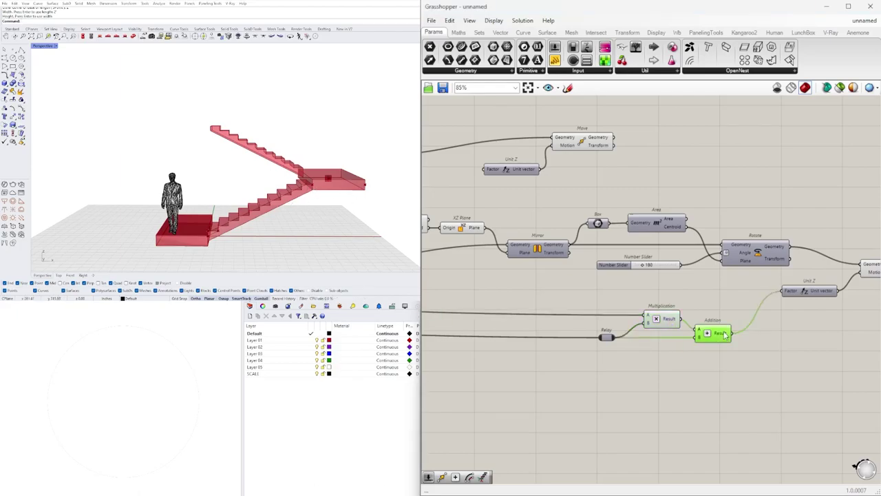
double_click(776, 356)
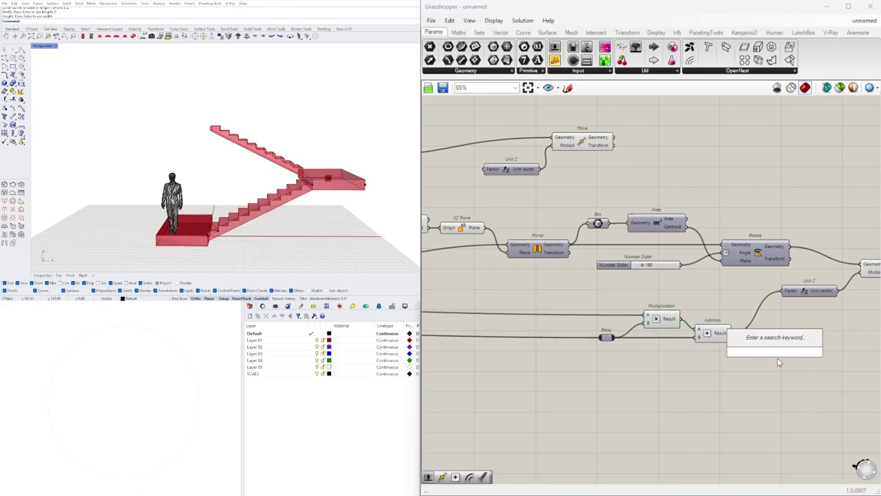
type("*")
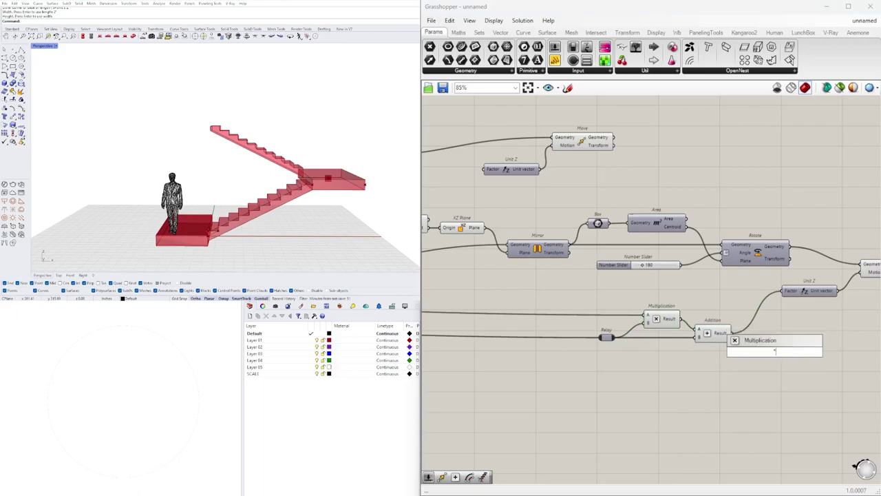
key("Return")
left_click_drag(732, 334, 771, 361)
Step: Add a Unit Z vector, wire the new Multiplication's Result into its Factor and align it beside the Multiplication
right_click_drag(825, 358, 775, 352)
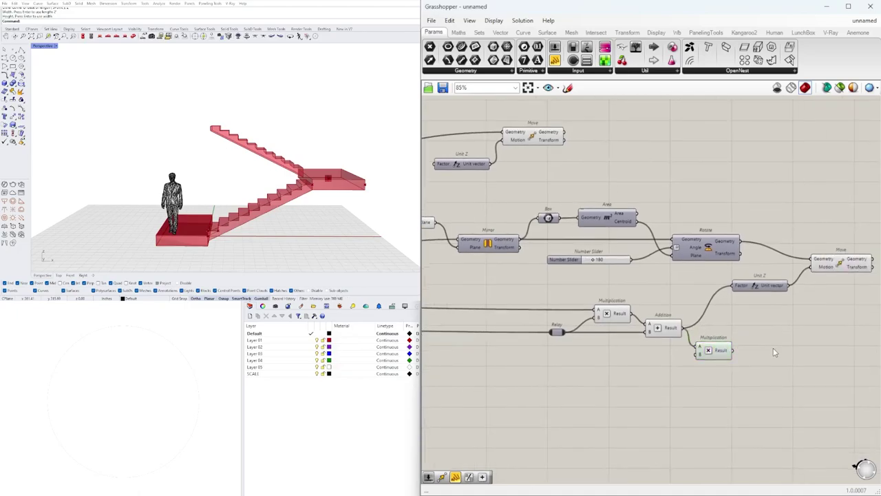
double_click(776, 349)
type("z")
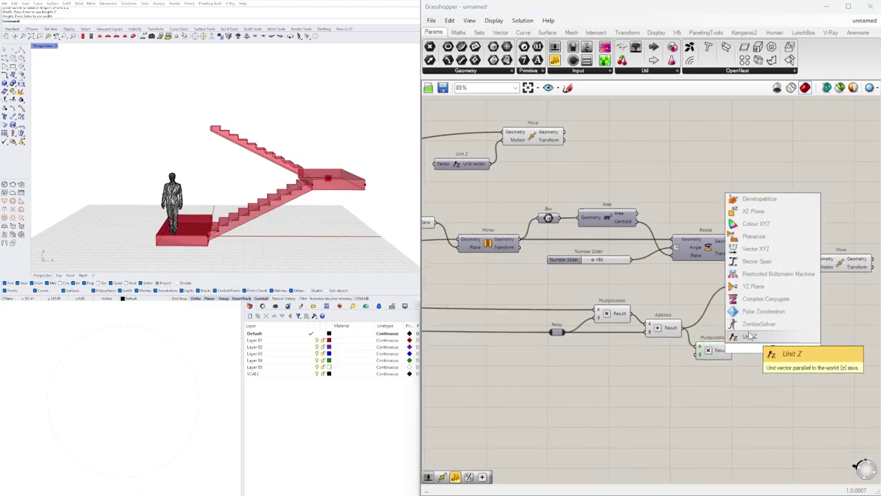
left_click(749, 336)
left_click_drag(734, 350, 748, 348)
left_click_drag(768, 348, 765, 351)
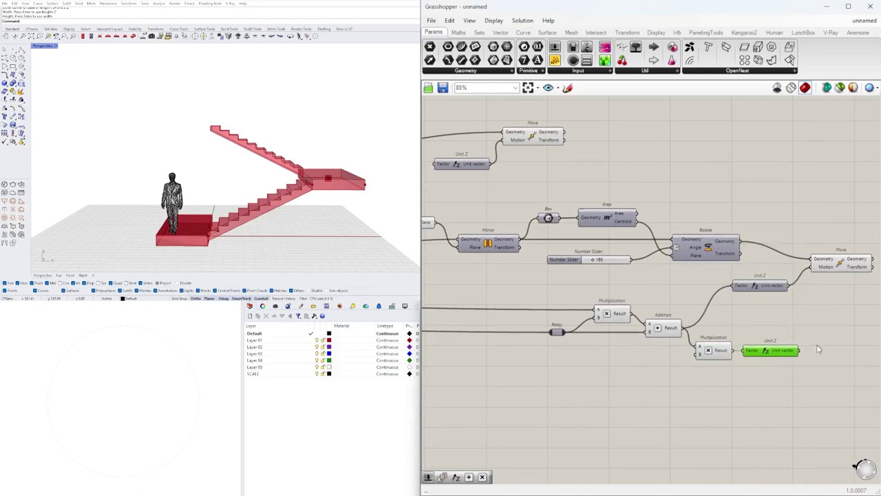
Step: Relocate the landing's Move and its Unit Z together to just below the second flight's Move
right_click_drag(828, 294, 748, 284)
left_click(766, 252)
left_click(781, 299)
scroll(780, 299, "down", 3)
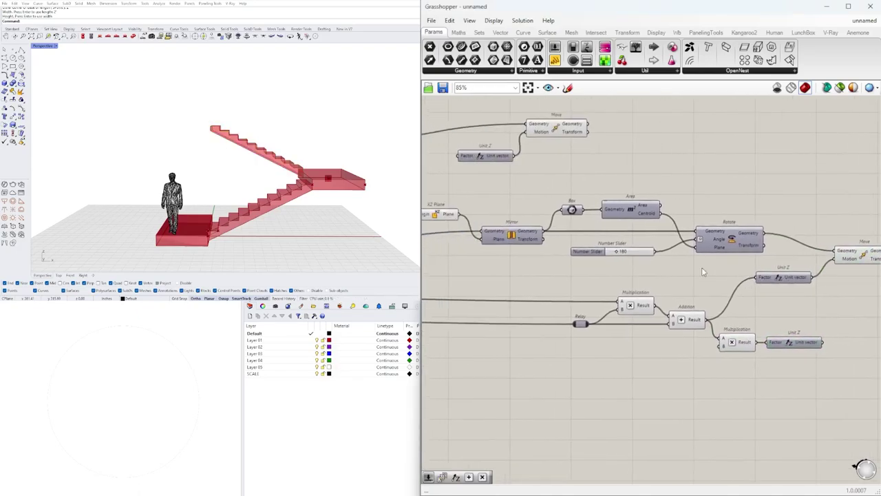
left_click_drag(606, 206, 523, 171)
right_click_drag(594, 170, 512, 170)
left_click_drag(512, 170, 759, 286)
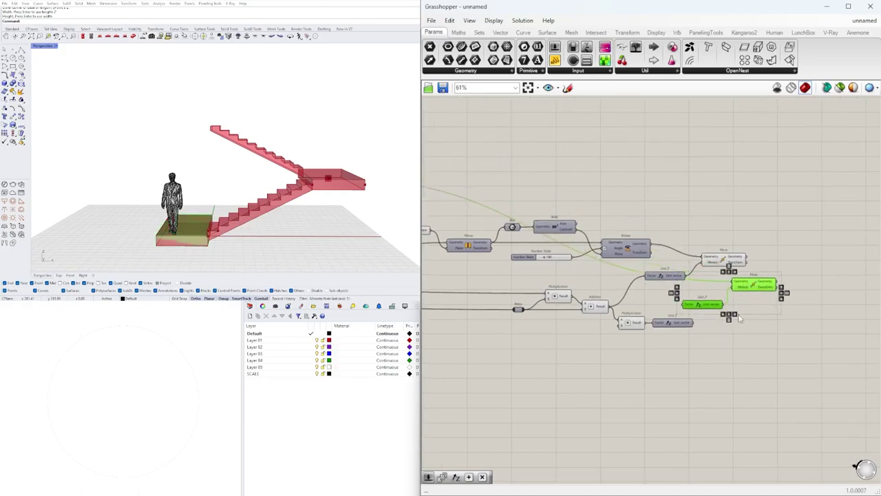
Step: Delete the relocated Unit Z and wire the Multiplication-driven Unit Z into the landing Move's Motion
left_click(737, 327)
scroll(737, 328, "up", 3)
left_click_drag(676, 321, 728, 303)
key("Delete")
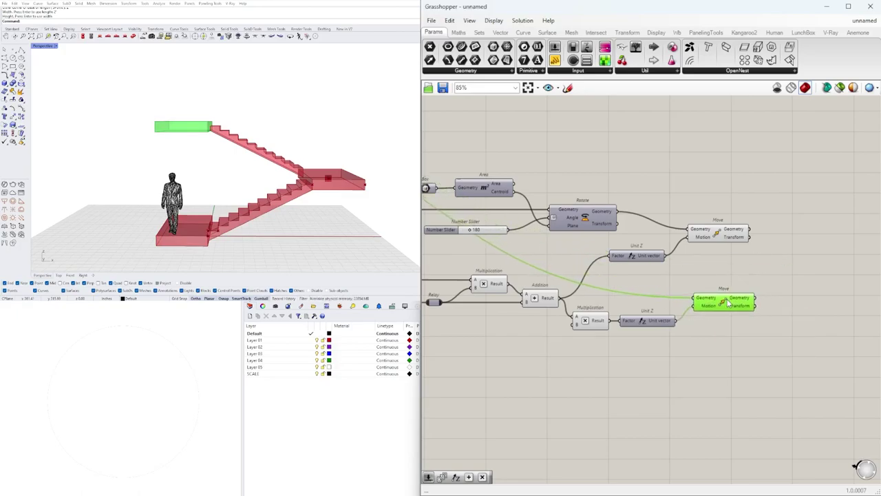
left_click(733, 279)
right_click_drag(257, 146, 234, 157)
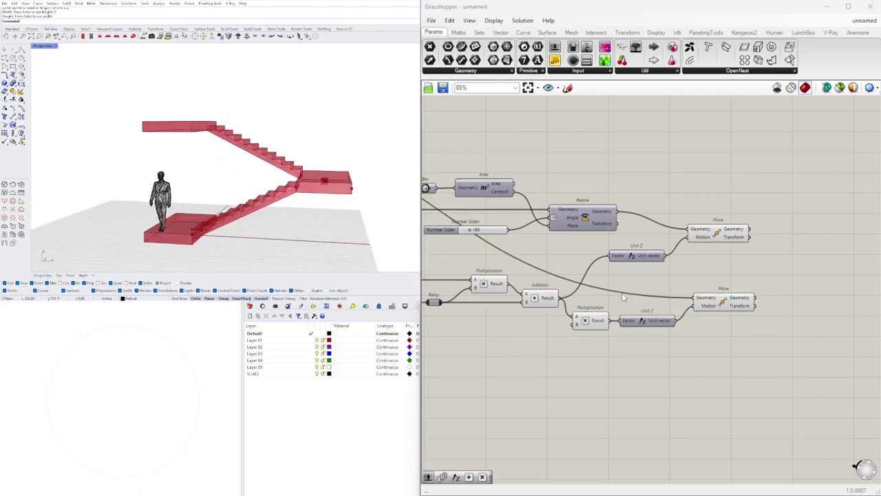
Step: Shift the landing's Move and Unit Z aside, add a Series component and wire the Multiplication's Result into its Step
left_click(715, 309)
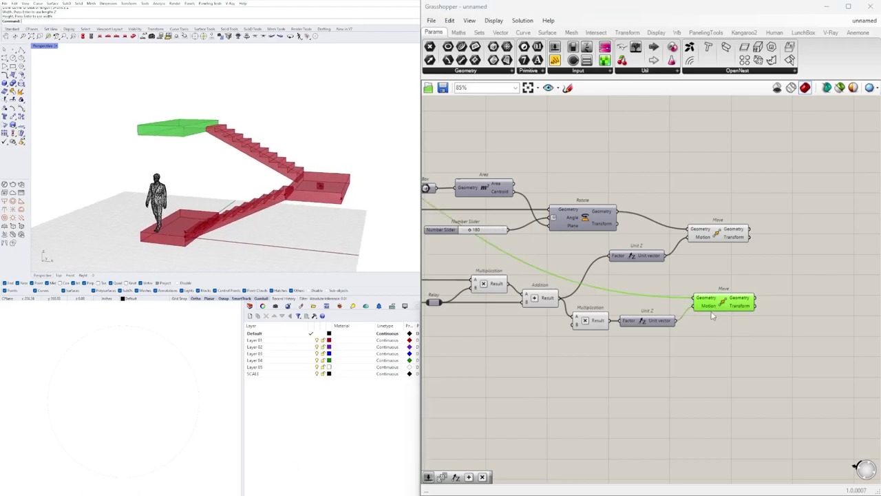
left_click_drag(738, 352, 777, 323)
double_click(714, 369)
type("ser")
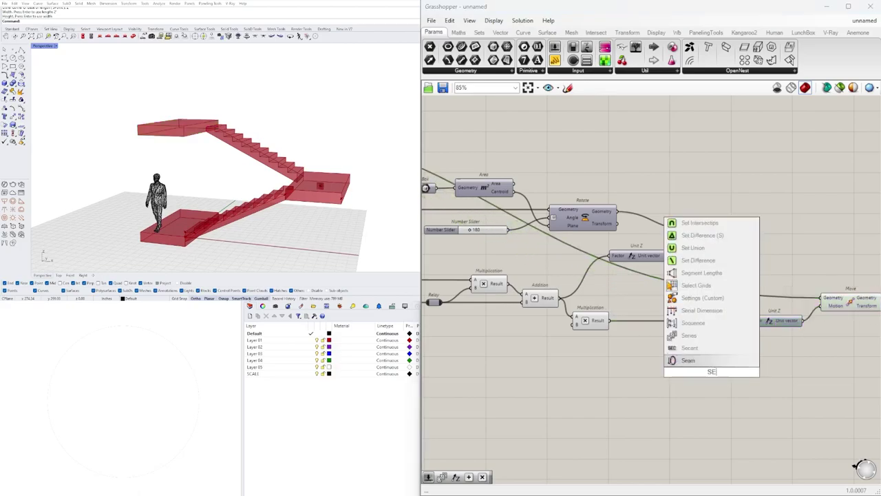
left_click(688, 360)
left_click_drag(717, 369, 683, 346)
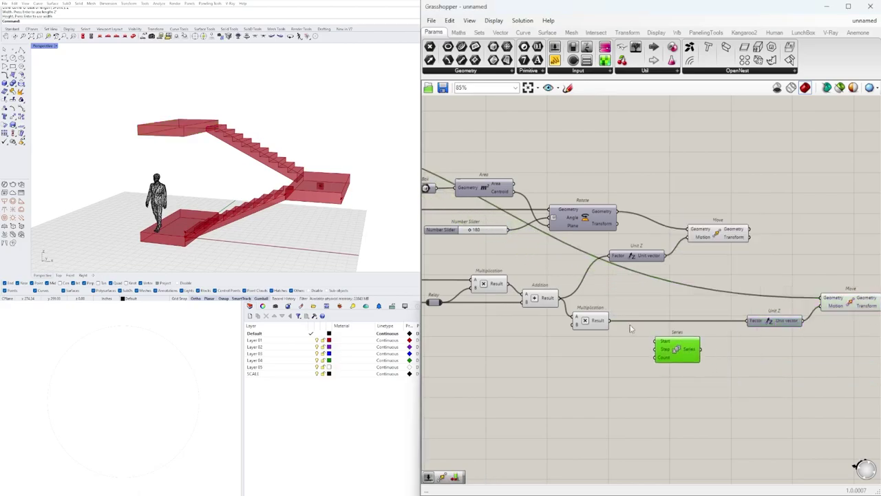
left_click_drag(613, 327, 656, 355)
Step: Add a number slider of 5 wired into the Series' Count and wire the Series output into the landing Unit Z's Factor
double_click(612, 378)
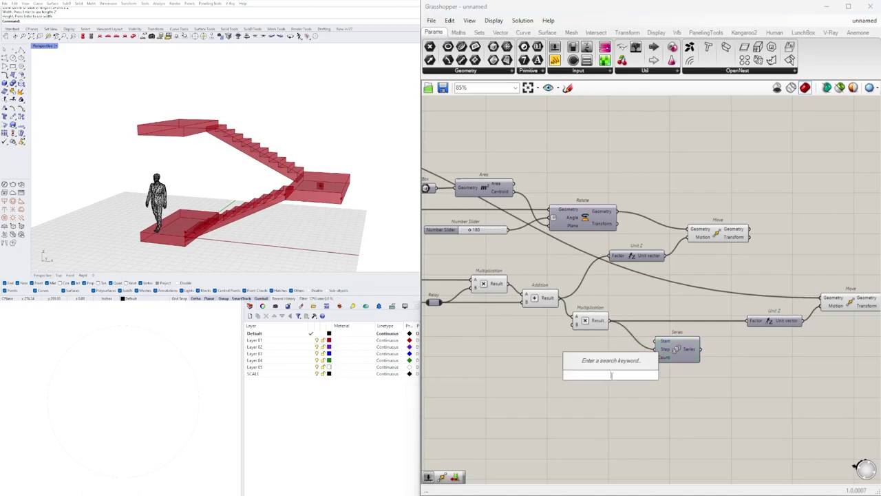
type("5")
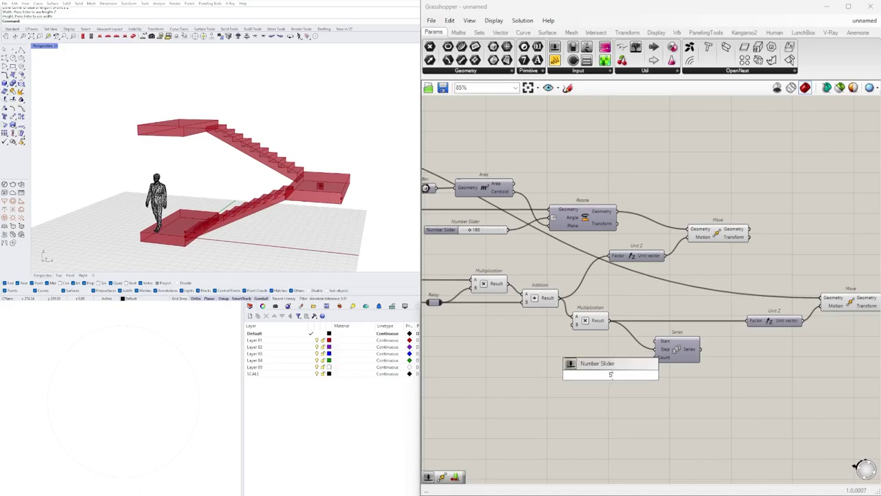
key("Return")
scroll(627, 377, "up", 3)
left_click_drag(660, 374, 671, 341)
key("ctrl+z")
left_click_drag(636, 366, 631, 354)
right_click_drag(632, 356, 526, 355)
left_click_drag(639, 328, 711, 288)
scroll(730, 279, "down", 3)
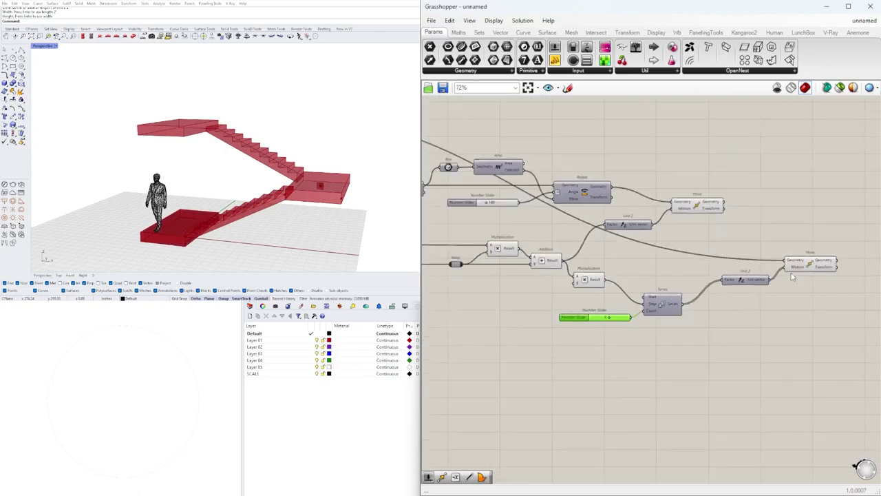
Step: Select the landing's Move and examine its stacked landing copies in the model
right_click_drag(791, 273, 724, 276)
left_click(739, 267)
scroll(213, 170, "down", 6)
scroll(228, 159, "down", 2)
scroll(565, 350, "up", 8)
mouse_move(573, 354)
left_mouse_down()
mouse_move(521, 356)
mouse_move(573, 355)
left_mouse_up()
scroll(583, 283, "down", 9)
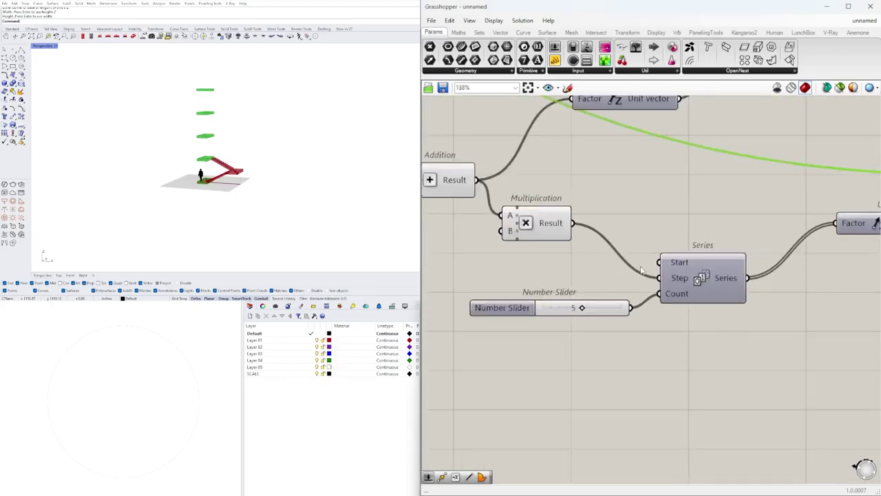
Step: Move the Series, its Count slider, the Unit Z and the landing's Move closer to the Multiplication
left_click(670, 318)
scroll(650, 296, "up", 3)
left_click_drag(659, 290, 619, 323)
left_click_drag(722, 376, 466, 303)
left_click_drag(561, 319, 525, 307)
left_click(619, 350)
Step: Duplicate the landing's Move above itself and wire the second flight Move's Geometry into the copy's Geometry
right_click_drag(801, 278, 734, 291)
mouse_move(692, 274)
left_mouse_down()
mouse_move(678, 295)
mouse_move(687, 292)
mouse_move(687, 263)
left_mouse_up()
left_click(549, 197)
right_click_drag(486, 196, 693, 221)
scroll(692, 223, "down", 2)
right_click_drag(775, 221, 704, 254)
scroll(704, 255, "up", 2)
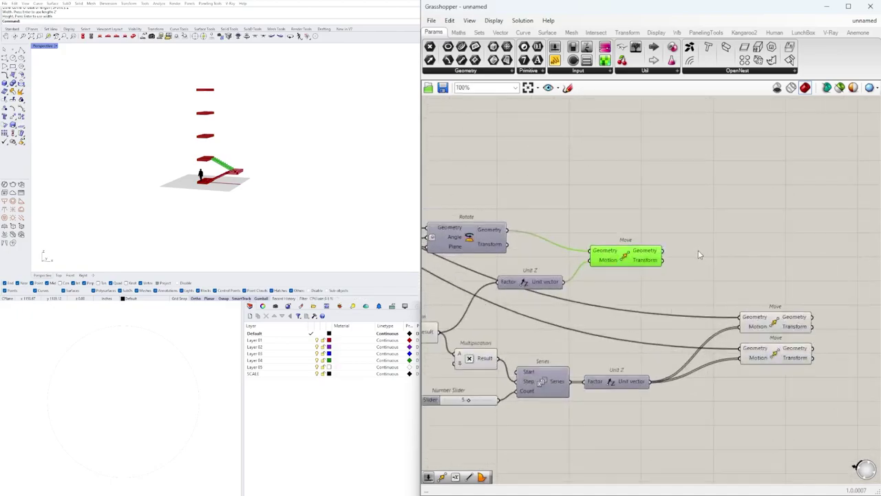
left_click_drag(668, 254, 741, 317)
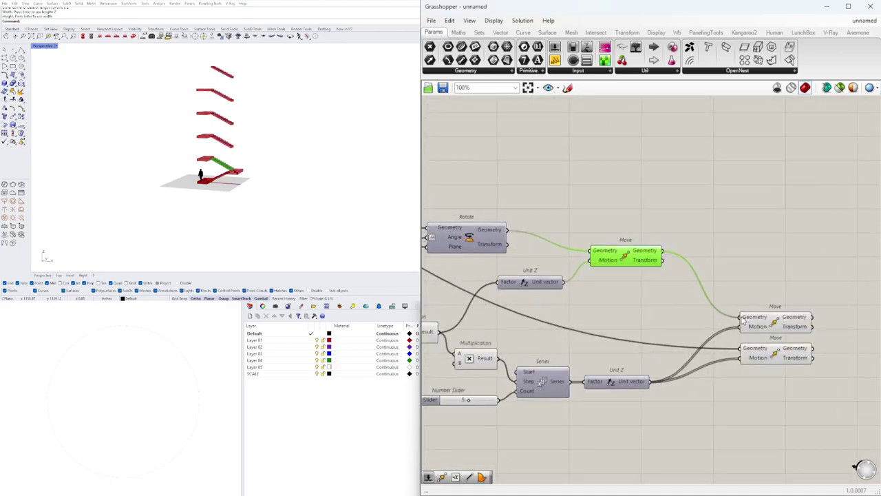
scroll(266, 153, "up", 5)
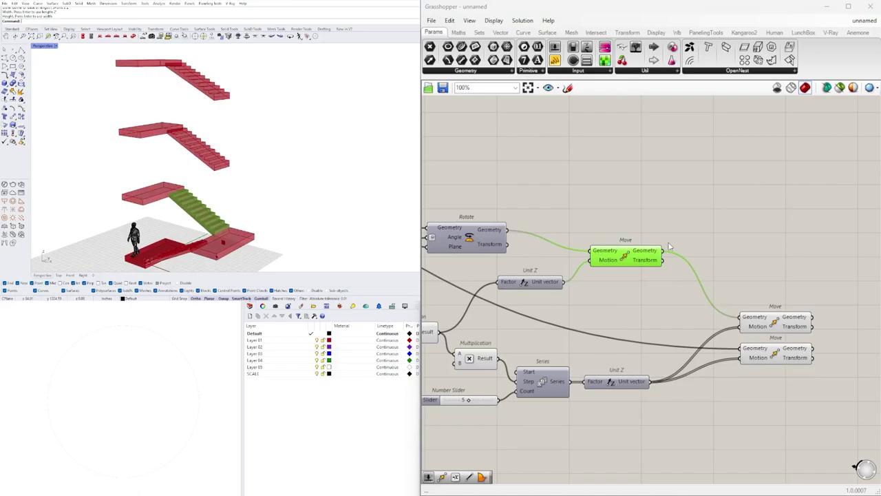
Step: Duplicate the repeated second flight's Move above itself and wire the first flight's geometry into the copy
left_click(781, 252)
left_click_drag(774, 321, 775, 291)
scroll(735, 296, "down", 4)
right_click_drag(515, 262, 627, 291)
right_click_drag(522, 284, 660, 283)
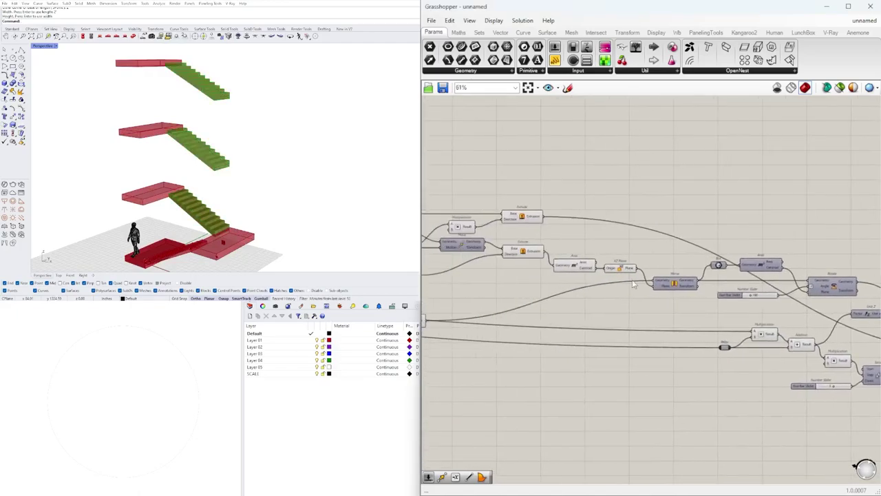
left_click(534, 219)
right_click_drag(574, 225, 685, 253)
right_click_drag(764, 271, 743, 234)
left_click(500, 291)
left_click_drag(500, 292, 687, 275)
left_click(488, 299)
key("ctrl+z")
left_click_drag(489, 289, 763, 228)
Step: Examine the repeated first flight in the model with its Move selected
scroll(527, 281, "down", 5)
scroll(675, 300, "up", 8)
scroll(663, 280, "down", 2)
scroll(663, 280, "up", 3)
right_click_drag(792, 190, 689, 210)
left_click(706, 255)
right_click_drag(237, 146, 216, 163)
right_click_drag(273, 144, 281, 148)
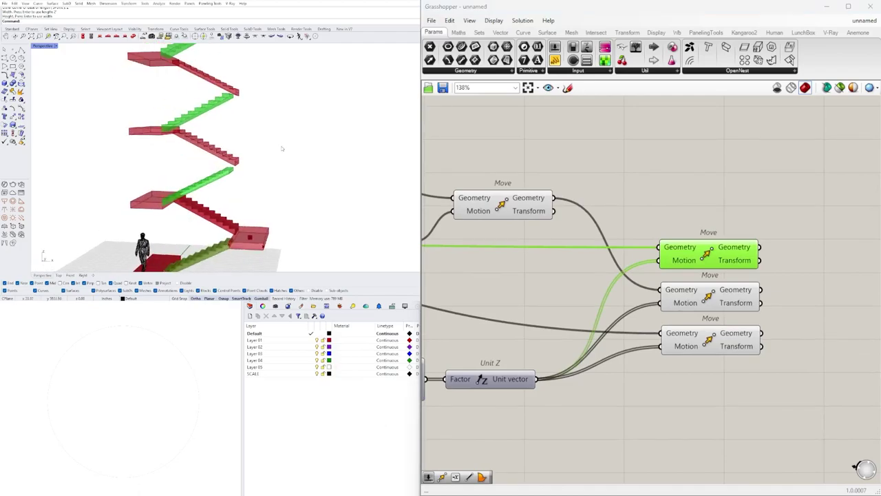
Step: Duplicate the repeated first flight's Move directly above itself
scroll(287, 152, "down", 4)
right_click_drag(541, 237, 606, 263)
left_click_drag(760, 277, 763, 239, "alt")
Step: Locate the middle landing's Extrude and wire its Extrusion into the Geometry of the topmost Move
left_click(590, 229)
scroll(586, 233, "down", 4)
right_click_drag(546, 275, 665, 292)
right_click_drag(581, 269, 680, 275)
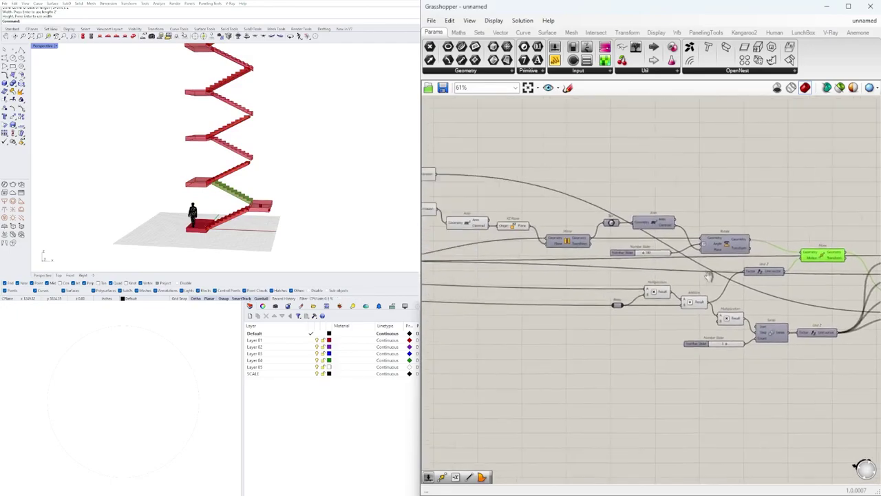
right_click_drag(470, 230, 701, 258)
left_click(625, 206)
right_click_drag(582, 260, 550, 258)
left_click(493, 288)
left_click(590, 238)
right_click_drag(606, 238, 501, 262)
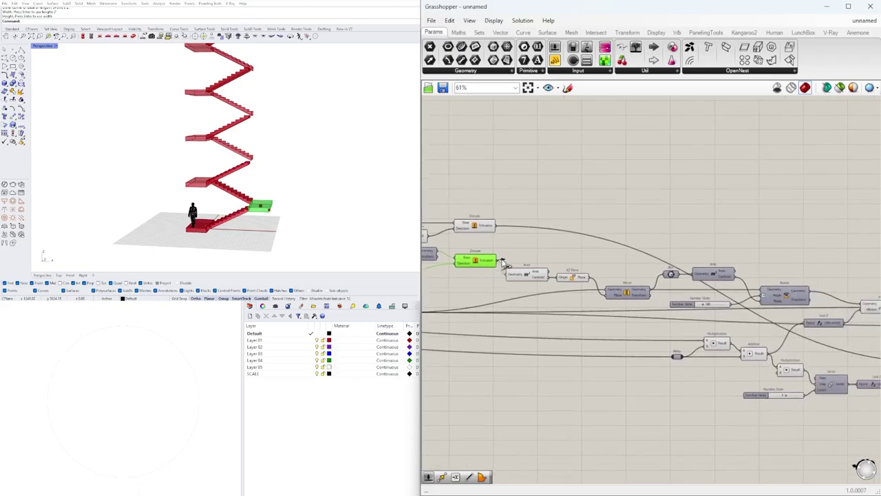
scroll(502, 262, "up", 5)
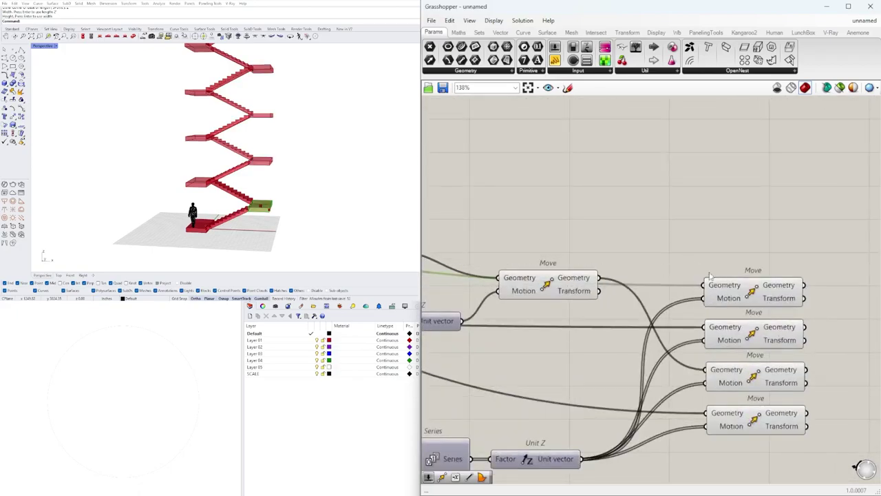
Step: Relocate the four stacked Move components together, farther from the Series and Unit Z
scroll(730, 238, "down", 3)
left_click_drag(679, 392, 578, 227)
left_click_drag(624, 245, 692, 204)
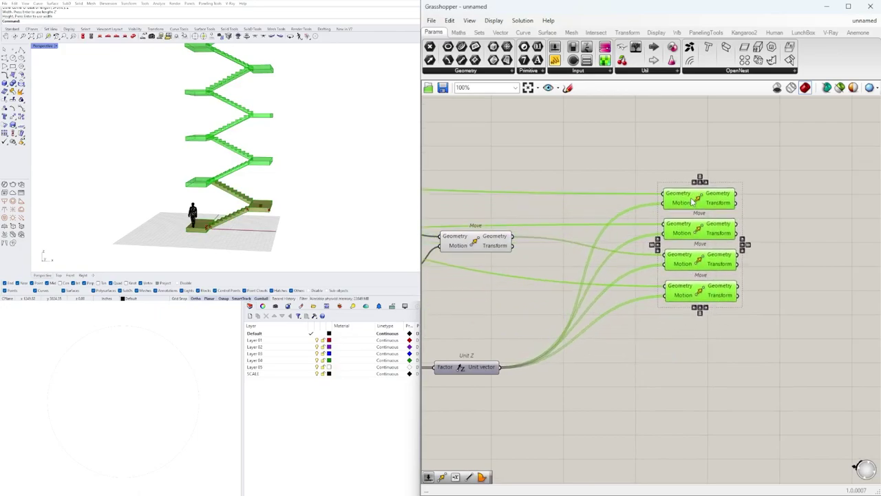
left_click(653, 175)
Step: Tidy the second flight's Move and its Unit Z into clearer positions beside the Rotate component
scroll(469, 263, "down", 3)
right_click_drag(469, 263, 712, 273)
scroll(711, 277, "up", 3)
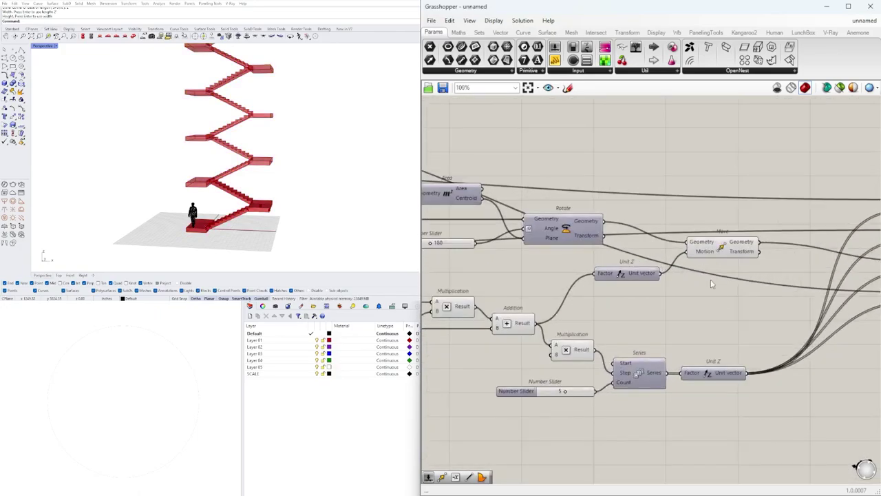
left_click_drag(744, 300, 650, 246)
left_click_drag(725, 248, 744, 252)
left_click(740, 209)
left_click_drag(630, 273, 618, 302)
Step: Turn off the preview of the stair and landing components feeding the four final Moves
scroll(596, 303, "down", 3)
right_click_drag(596, 304, 604, 292)
left_click_drag(696, 361, 475, 194)
middle_click(478, 187)
left_click(503, 157)
right_click_drag(555, 222, 780, 218)
scroll(780, 218, "down", 2)
left_click_drag(834, 365, 537, 186)
middle_click(538, 183)
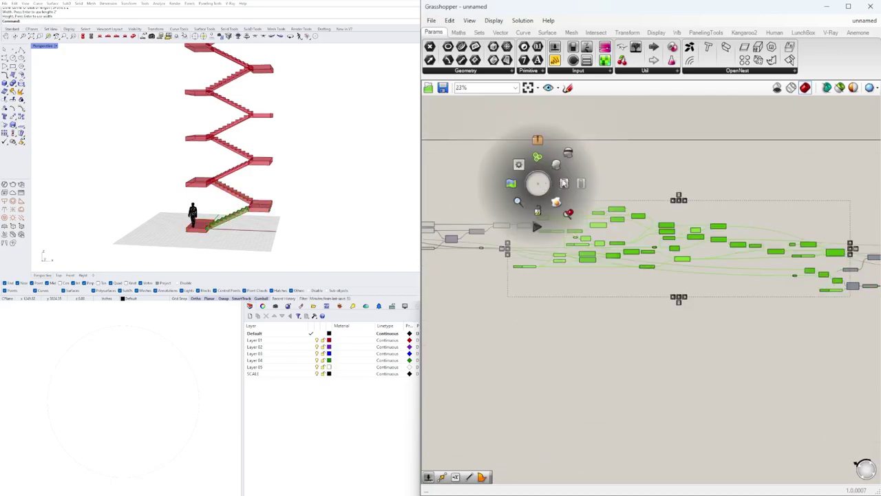
left_click(572, 150)
left_click(640, 149)
Step: Set the Series' Count slider to 4 and view the resulting staircase
right_click_drag(823, 275, 626, 280)
scroll(629, 288, "up", 13)
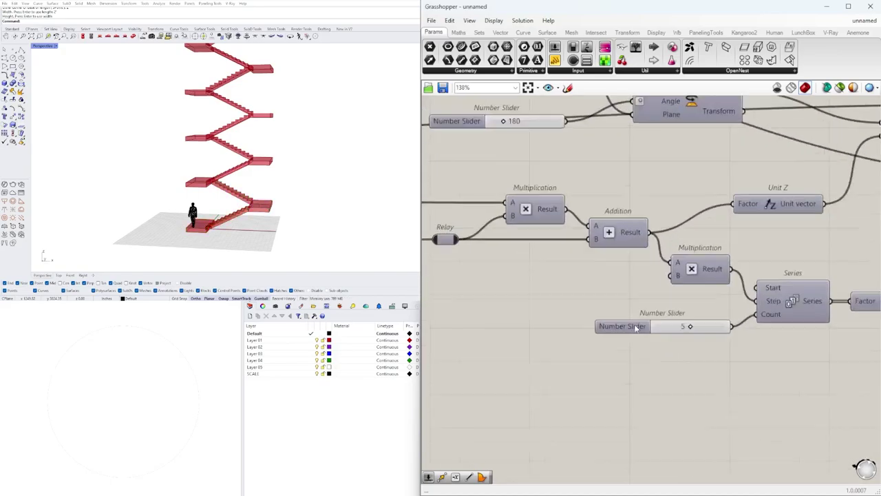
left_click_drag(713, 353, 695, 353)
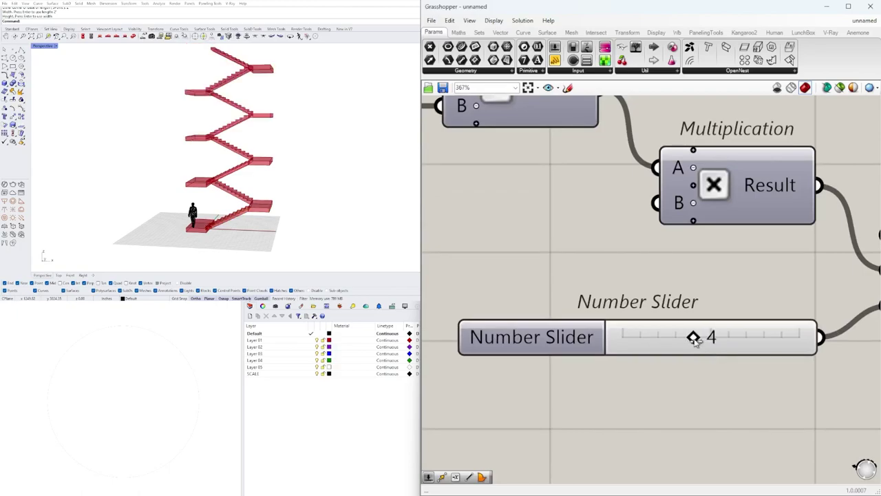
scroll(316, 160, "down", 3)
right_click_drag(317, 159, 250, 178)
scroll(238, 172, "up", 6)
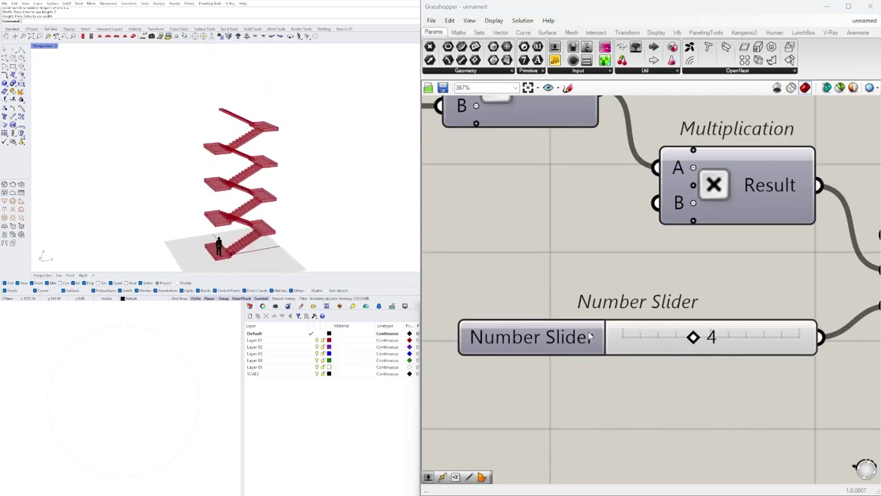
Step: Set the Series' Count slider to 6 and view the whole stair tower
left_click_drag(692, 342, 728, 352)
scroll(703, 317, "down", 6)
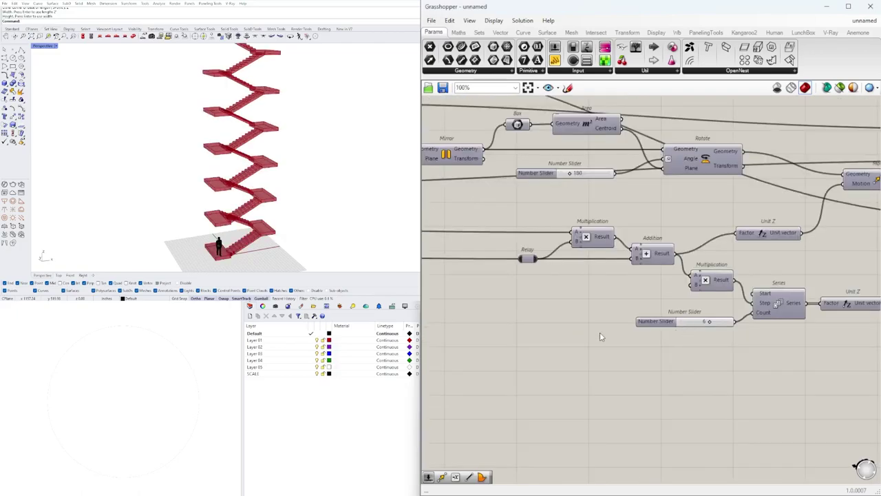
right_click_drag(600, 334, 779, 325)
scroll(343, 179, "down", 2)
right_click_drag(334, 180, 283, 195)
scroll(544, 272, "down", 4)
right_click_drag(344, 182, 342, 155)
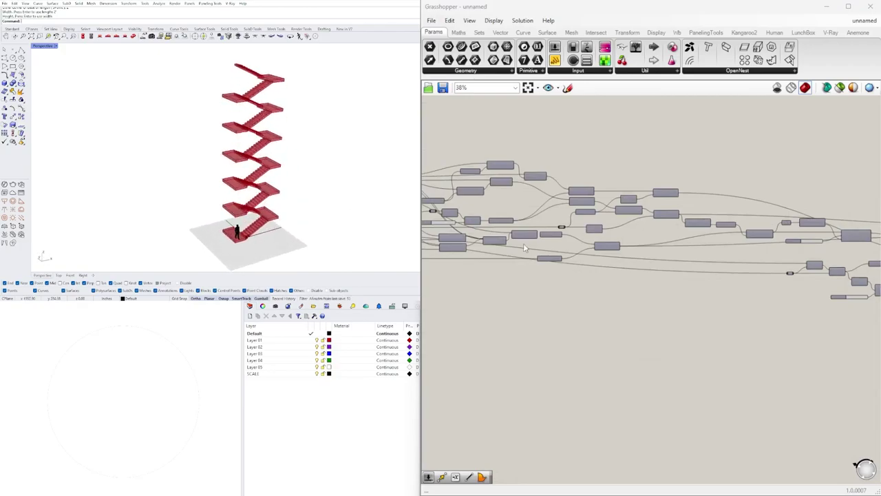
Step: Try out the TREAD HEIGHT slider at the start of the definition
scroll(663, 252, "up", 5)
scroll(596, 228, "up", 7)
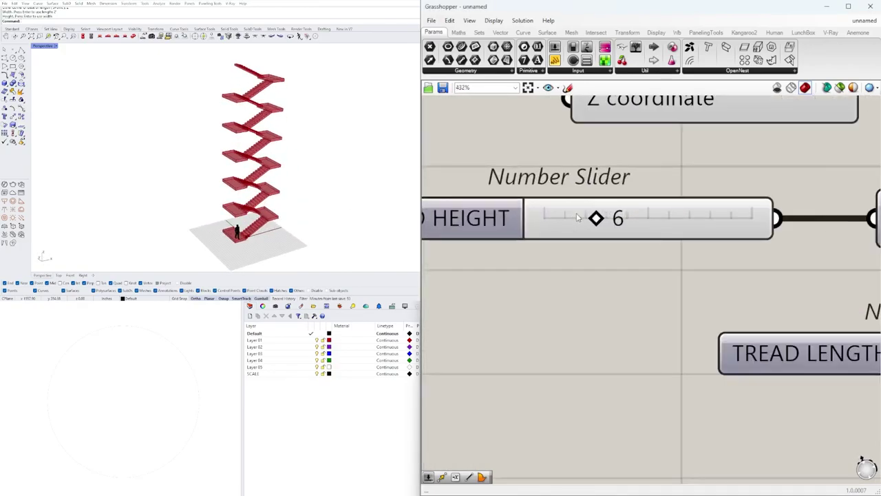
mouse_move(616, 221)
left_mouse_down()
mouse_move(653, 221)
mouse_move(616, 221)
left_mouse_up()
scroll(690, 316, "down", 3)
Step: Try TREAD LENGTH values of 11 and 14 and return the slider to 12
mouse_move(652, 327)
left_mouse_down()
mouse_move(668, 326)
mouse_move(652, 327)
left_mouse_up()
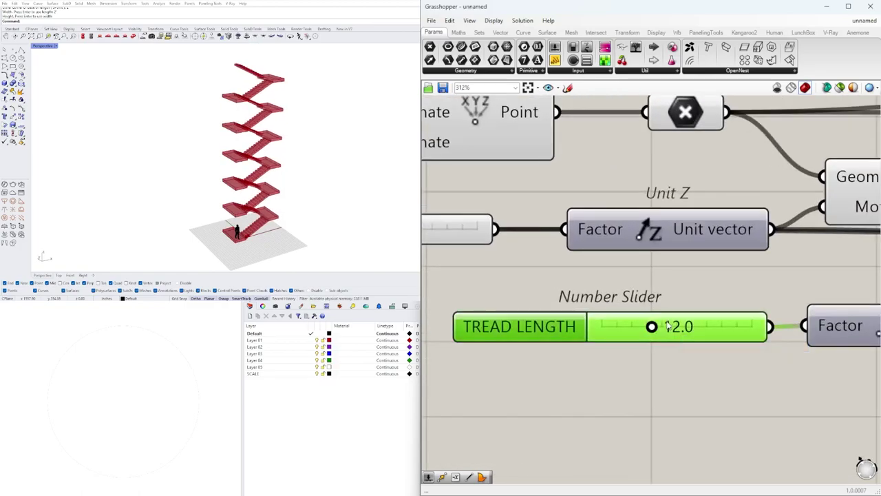
double_click(668, 327)
type("11")
key("Return")
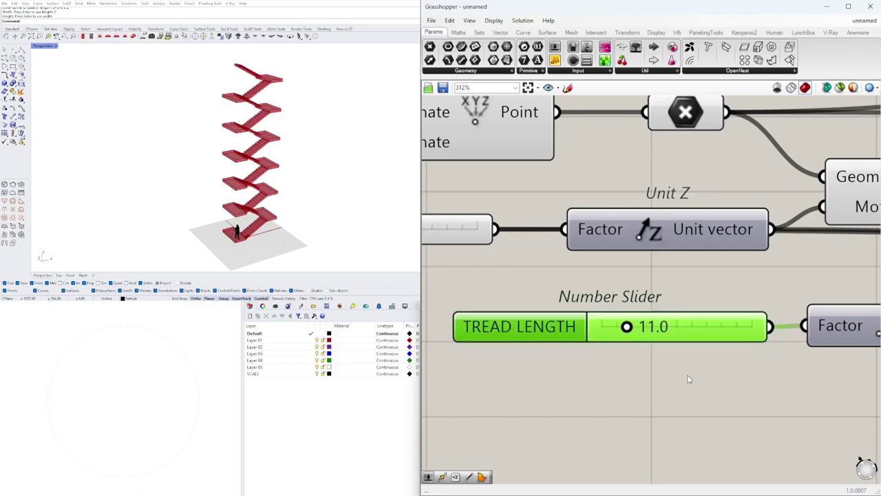
double_click(658, 328)
type("14")
key("Return")
double_click(659, 328)
type("12")
key("Return")
Step: Raise the maximum of the NUMBER OF TREADS slider and increase its tread count
scroll(689, 370, "down", 5)
right_click_drag(614, 393, 422, 376)
right_click_drag(851, 352, 680, 352)
scroll(680, 352, "up", 4)
mouse_move(676, 364)
left_mouse_down()
mouse_move(635, 363)
mouse_move(692, 365)
left_mouse_up()
right_click_drag(539, 364, 696, 358)
double_click(630, 356)
left_click(642, 371)
double_click(642, 371)
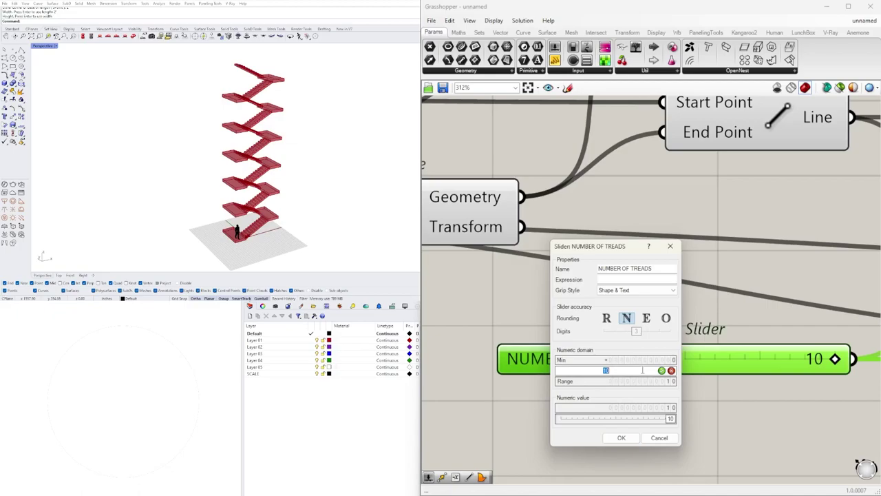
left_click(621, 437)
right_click_drag(780, 370, 611, 370)
left_click_drag(591, 358, 629, 358)
Step: Turn off the preview of the Move and Join Curves components ahead of the End Points
scroll(584, 355, "down", 5)
scroll(584, 355, "down", 4)
right_click_drag(804, 329, 612, 303)
left_click_drag(680, 287, 590, 234)
middle_click(615, 222)
scroll(615, 223, "up", 1)
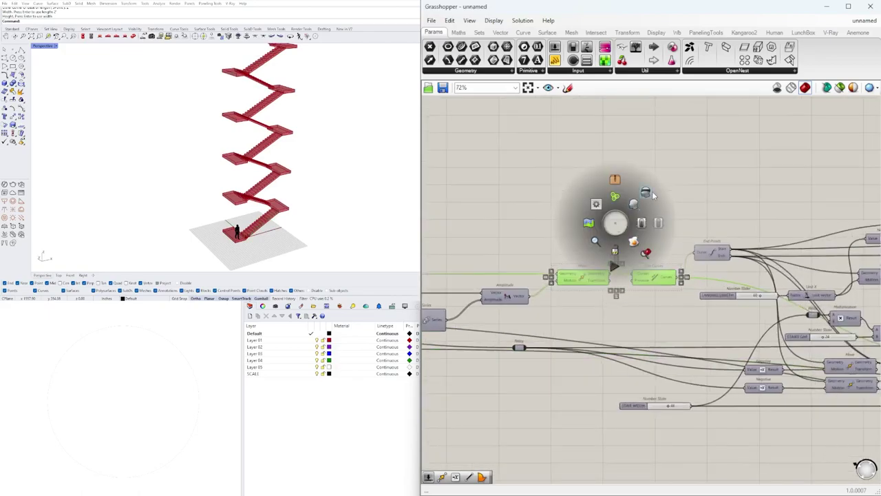
left_click(650, 195)
Step: Try the LANDING LENGTH slider at 80 and return it to 60
right_click_drag(745, 334, 615, 309)
scroll(616, 309, "up", 3)
left_click(610, 296)
left_click(577, 250)
scroll(591, 245, "up", 3)
left_click_drag(610, 267, 628, 269)
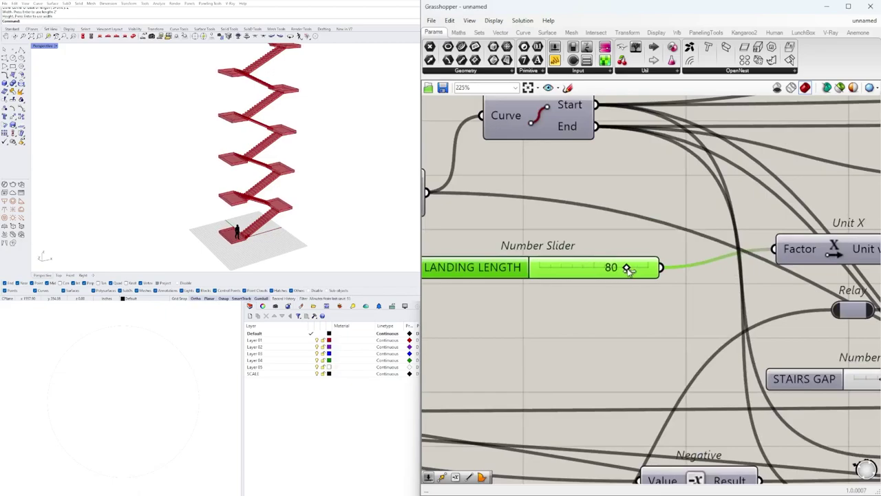
double_click(628, 269)
type("61")
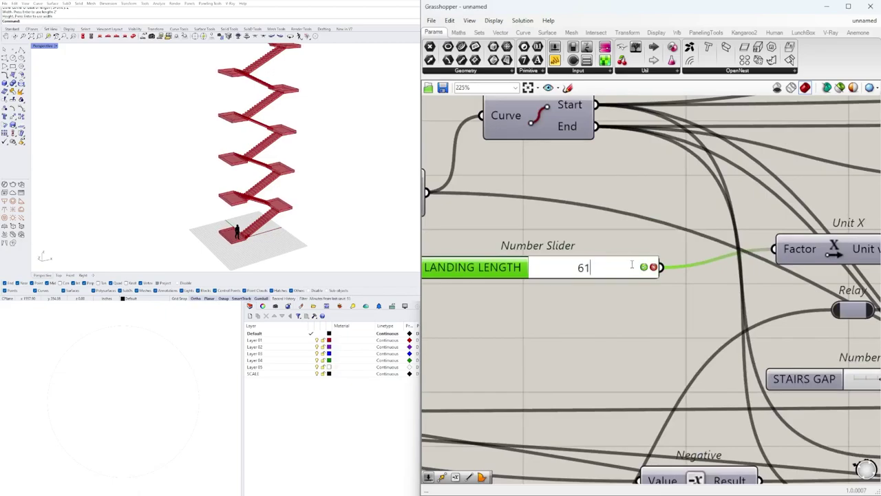
key("Return")
left_click(643, 322)
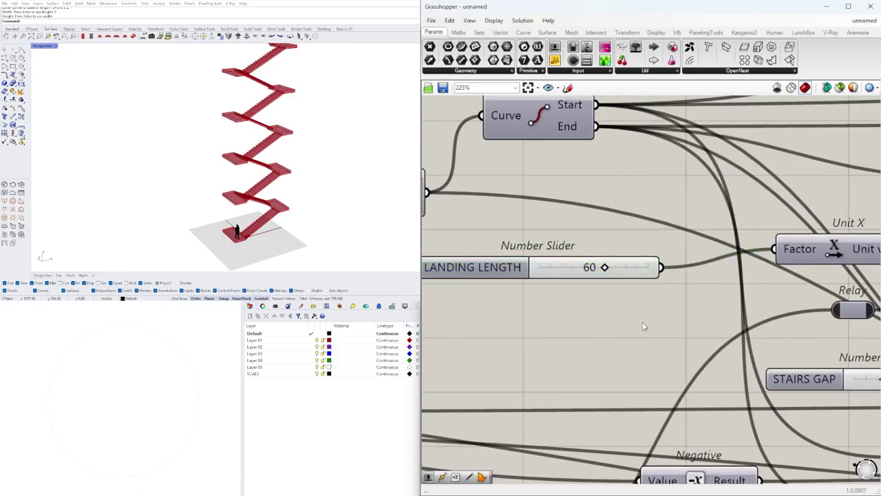
Step: Set the STAIR WIDTH slider to 60
right_click_drag(602, 439, 604, 321)
right_click_drag(553, 386, 775, 251)
scroll(628, 352, "up", 1)
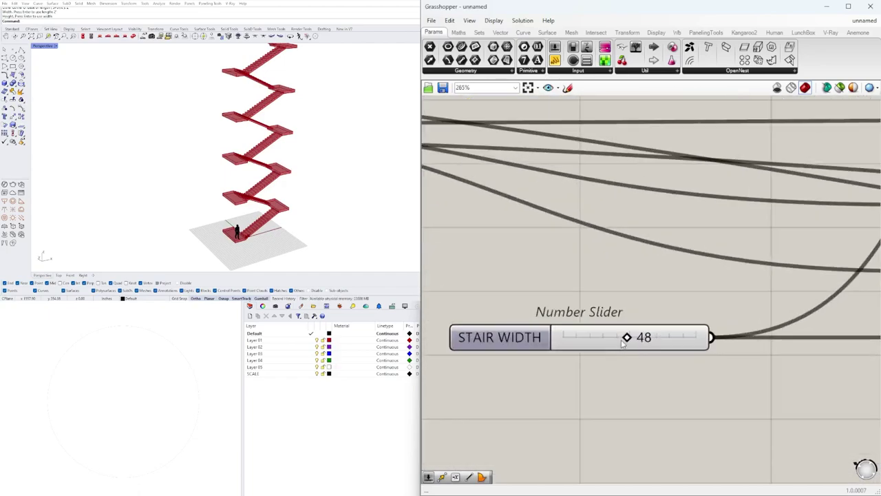
left_click_drag(627, 338, 643, 338)
double_click(645, 337)
type("60")
key("Return")
scroll(632, 336, "down", 5)
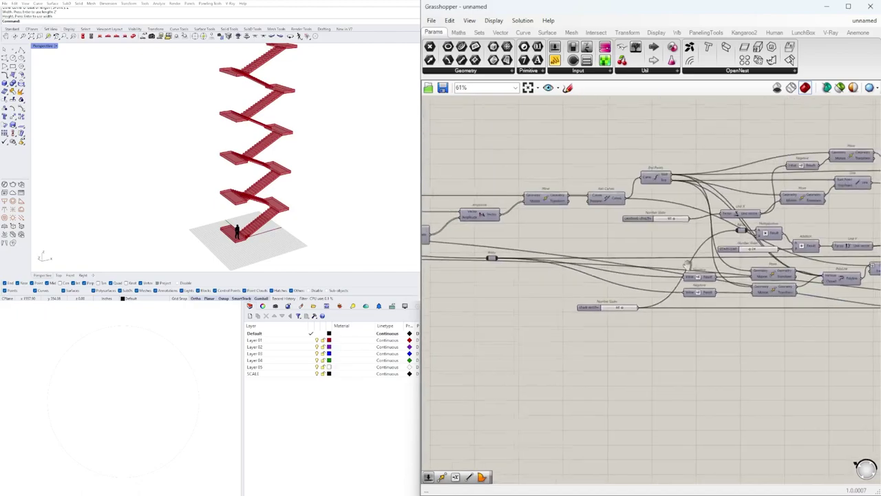
Step: Increase the STAIRS GAP slider to test the spacing between the flights
scroll(707, 306, "up", 5)
left_click_drag(708, 306, 763, 302)
scroll(762, 302, "up", 1)
right_click_drag(282, 256, 354, 195)
left_click_drag(756, 303, 785, 304)
right_click_drag(277, 185, 203, 158)
Step: Space out the Series component and its count slider to make room around the Multiplication component
scroll(803, 346, "down", 10)
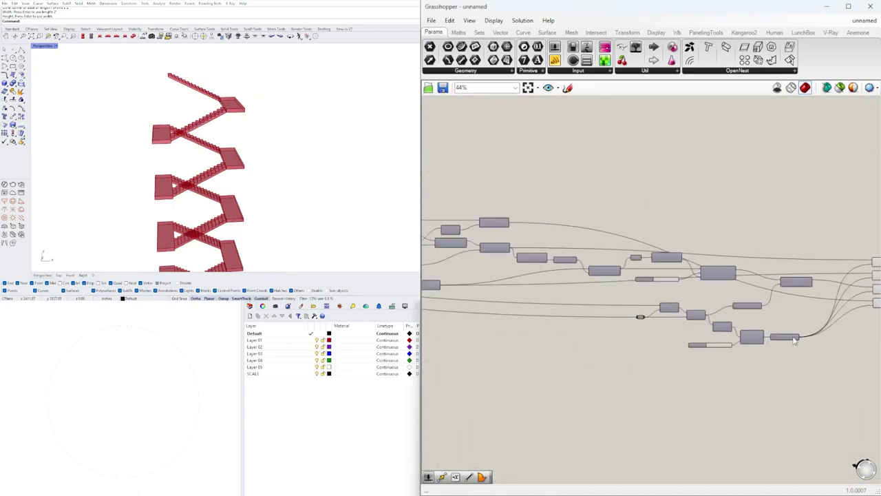
scroll(803, 345, "up", 4)
left_click(680, 270)
right_click_drag(580, 299, 739, 273)
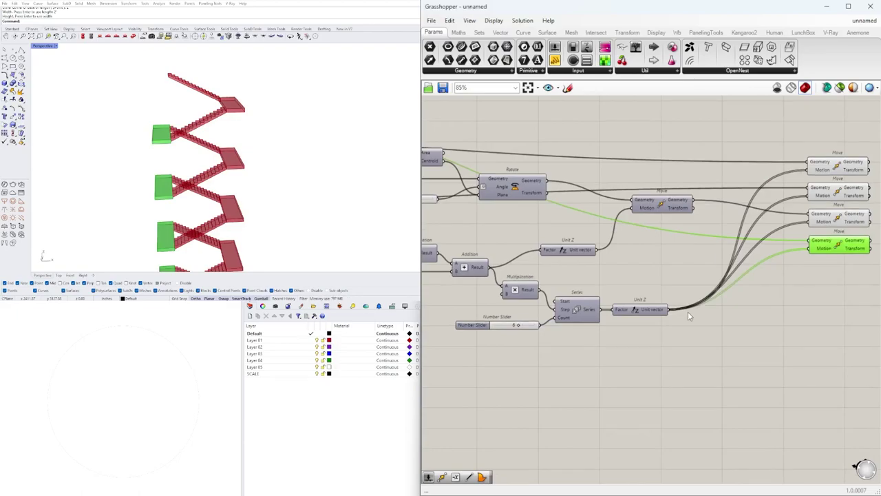
left_click_drag(732, 428, 488, 303)
left_click_drag(704, 357, 459, 308)
left_click_drag(585, 315, 611, 306)
left_click(585, 351)
scroll(513, 316, "up", 4)
left_click_drag(494, 326, 477, 337)
scroll(496, 333, "down", 3)
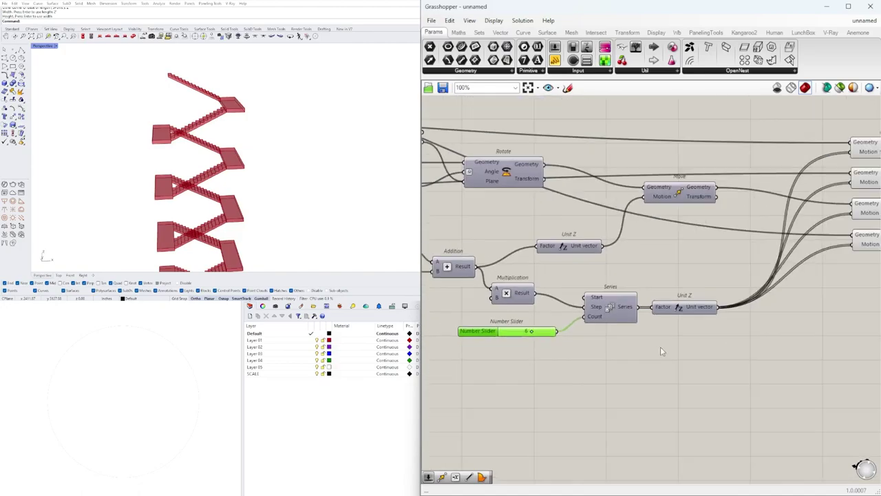
Step: Highlight the Move component that repeats the floor-level landings and examine the top of the stair for its landing
right_click_drag(653, 350, 509, 356)
left_click(742, 245)
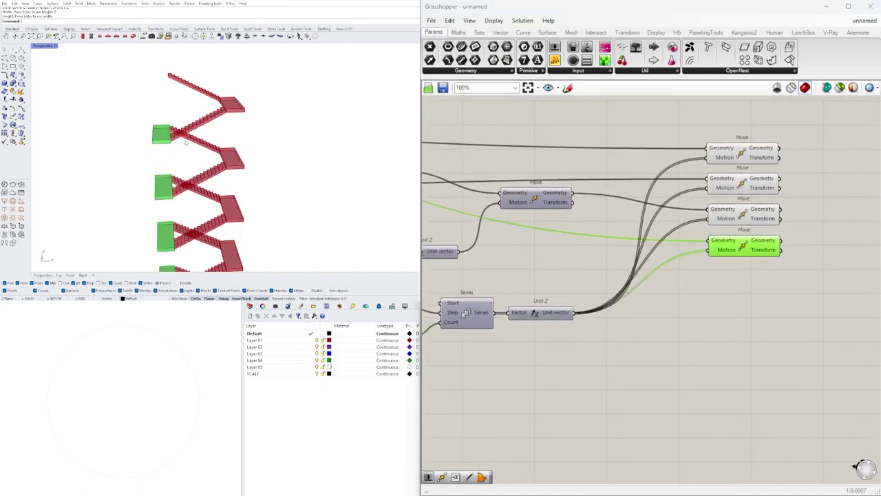
scroll(186, 143, "down", 5)
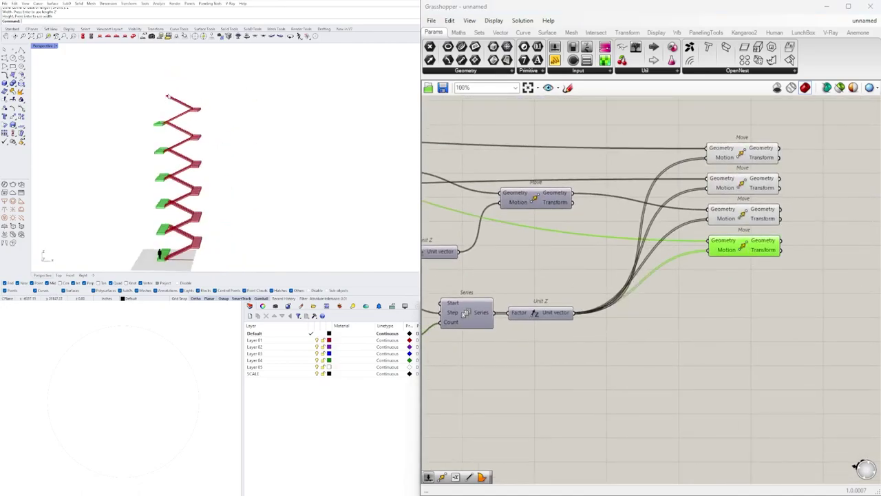
scroll(166, 103, "up", 4)
scroll(164, 124, "down", 7)
scroll(162, 130, "up", 2)
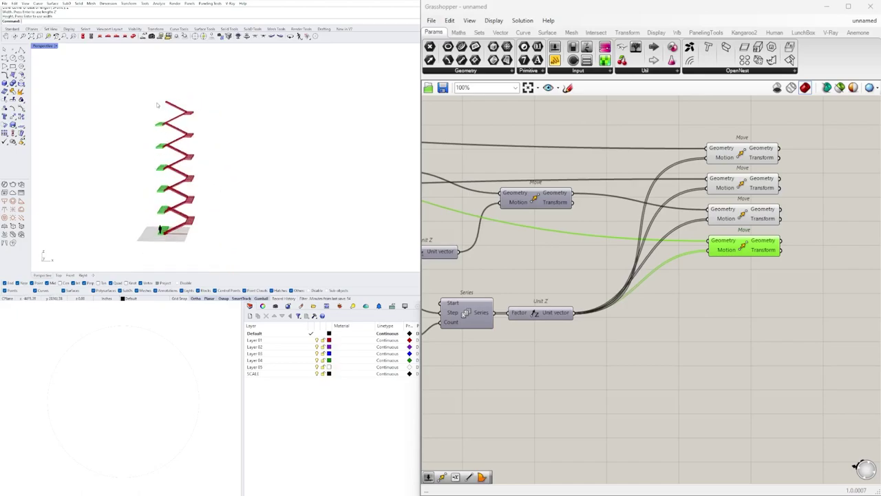
mouse_move(164, 108)
right_mouse_down()
mouse_move(179, 118)
mouse_move(162, 124)
right_mouse_up()
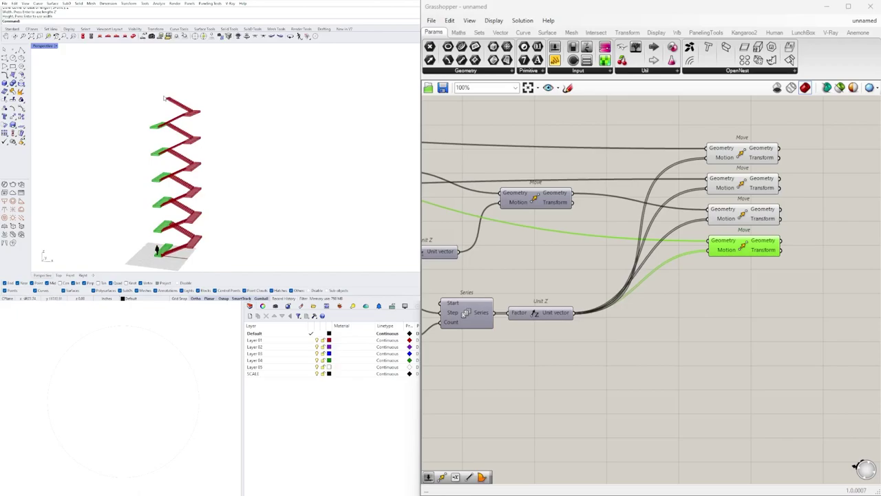
right_click_drag(171, 110, 186, 103)
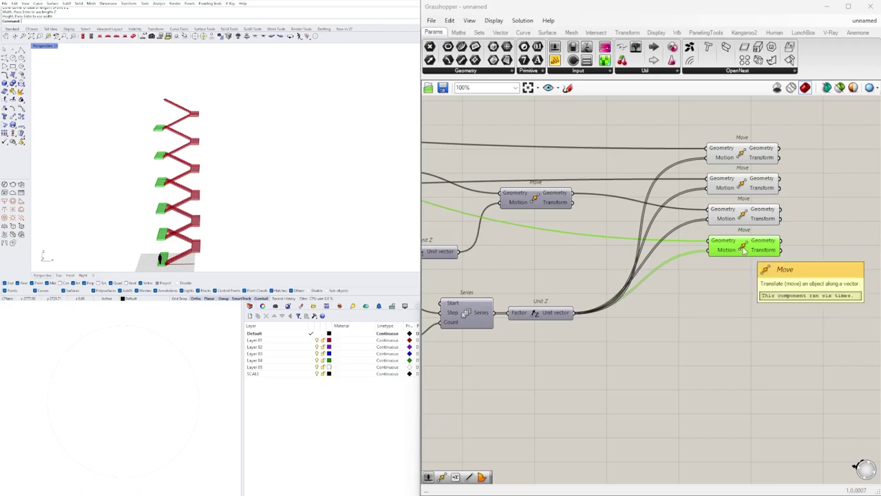
Step: Duplicate the Series component together with its count slider directly below the originals
right_click_drag(743, 249, 817, 195)
scroll(816, 195, "down", 2)
right_click_drag(647, 272, 684, 286)
scroll(706, 281, "up", 1)
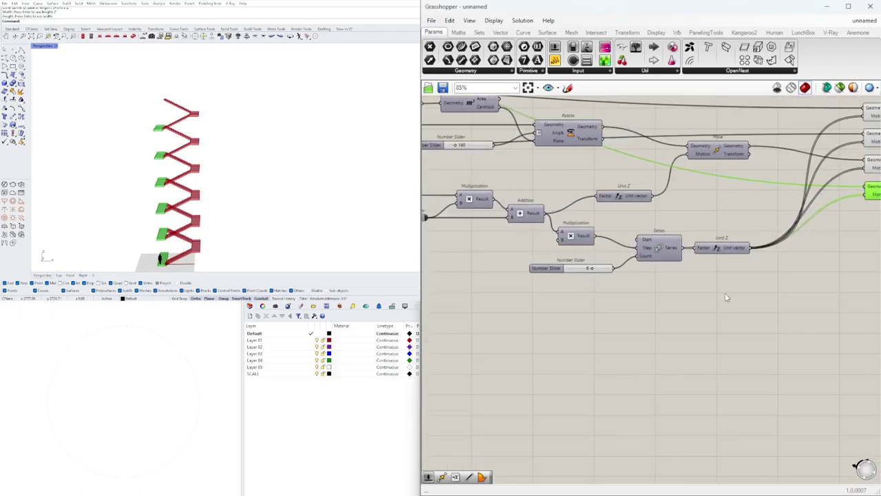
left_click_drag(754, 305, 527, 232)
left_click_drag(674, 312, 584, 254)
left_click_drag(659, 262, 659, 298)
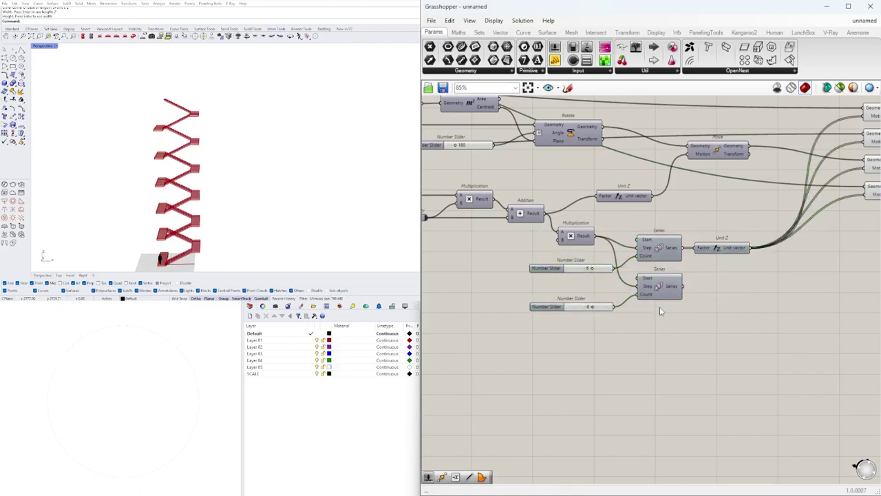
Step: Add an Addition component beside the second Series and connect the original count slider to its A input
scroll(609, 310, "up", 4)
left_click_drag(520, 248, 481, 261)
double_click(585, 274)
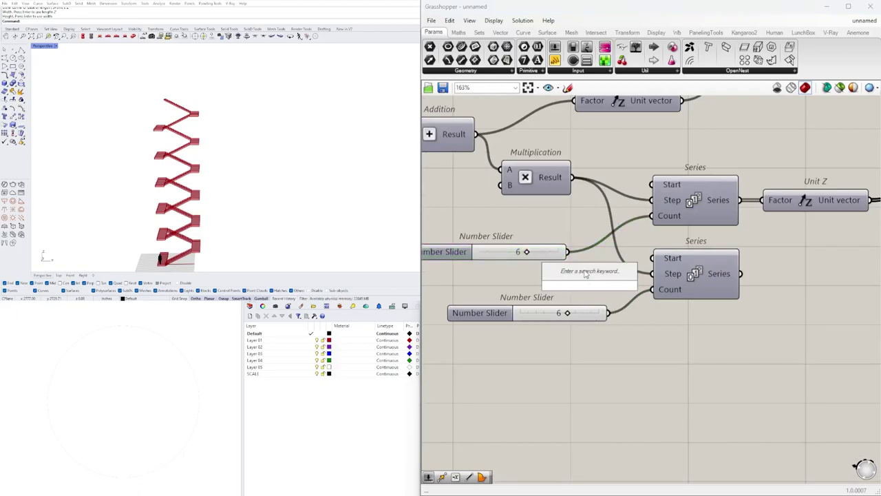
type("addition")
key("Return")
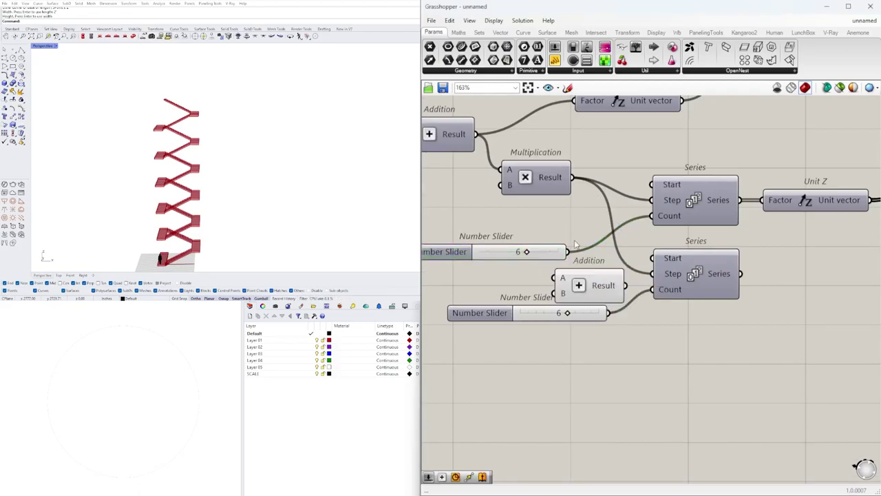
left_click_drag(567, 252, 609, 283)
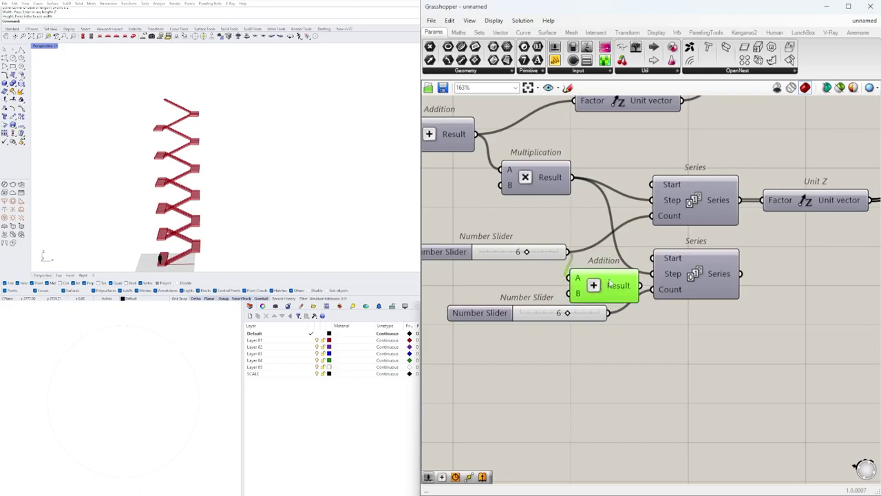
Step: Delete the copied slider and feed the second Series count from the Addition, with its B input at 1
left_click(549, 314)
key("Delete")
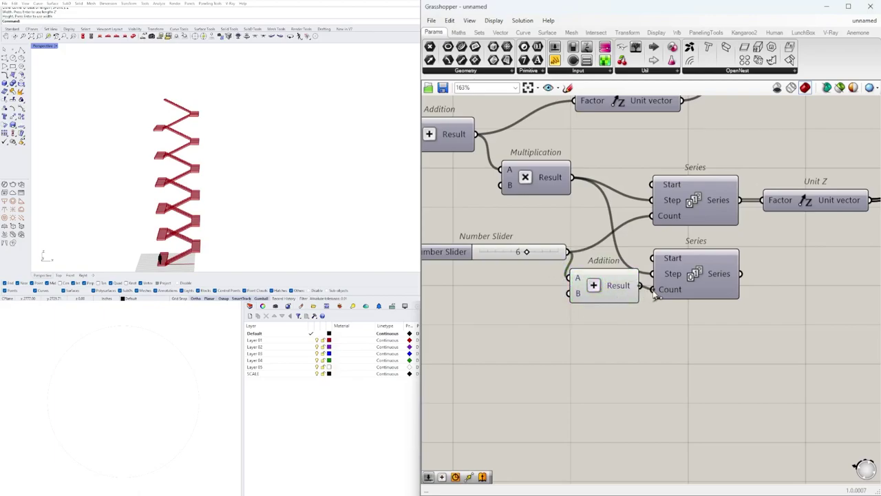
right_click_drag(524, 263, 641, 263)
left_click_drag(670, 255, 630, 237)
left_click(637, 252)
left_click_drag(707, 286, 688, 297)
mouse_move(675, 297)
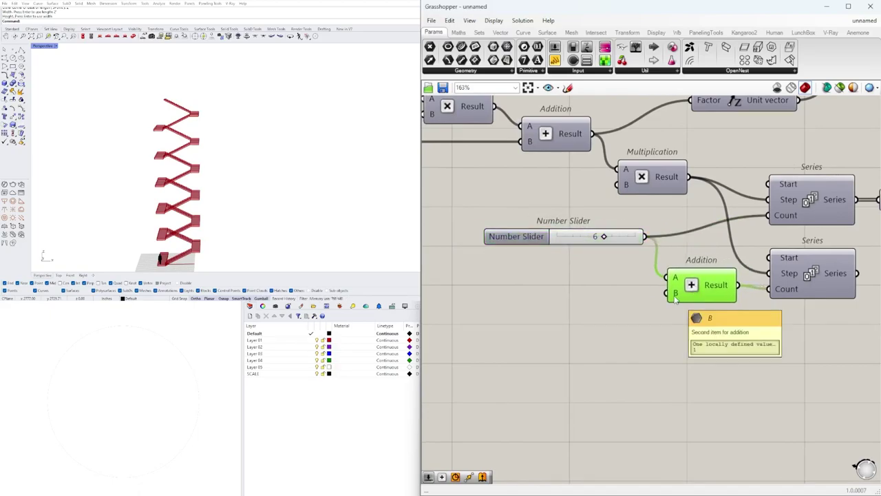
left_click(596, 249)
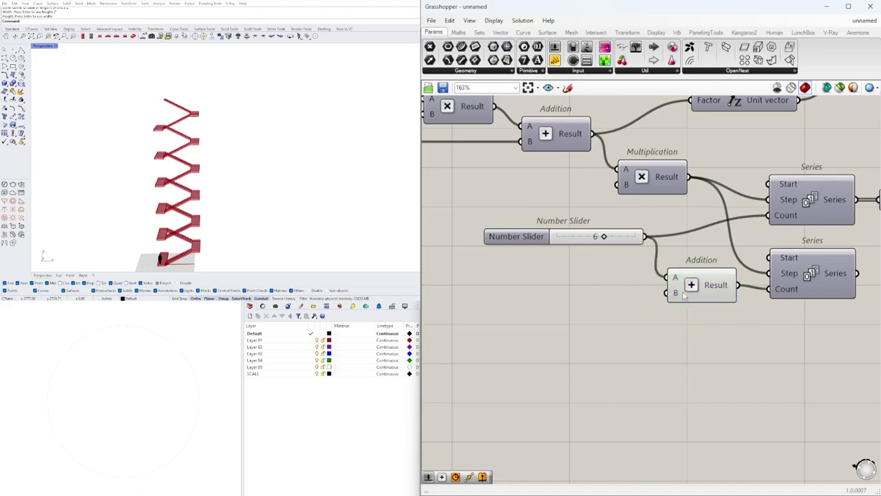
left_click_drag(717, 286, 719, 290)
Step: Add a Unit Z component after the second Series and connect the Series output to its Factor
scroll(721, 293, "down", 2)
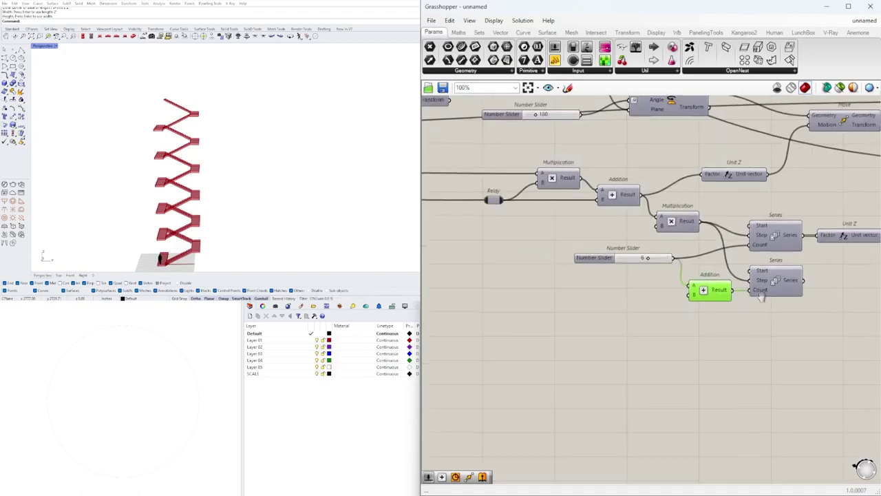
right_click_drag(817, 283, 606, 288)
scroll(606, 288, "up", 1)
double_click(658, 296)
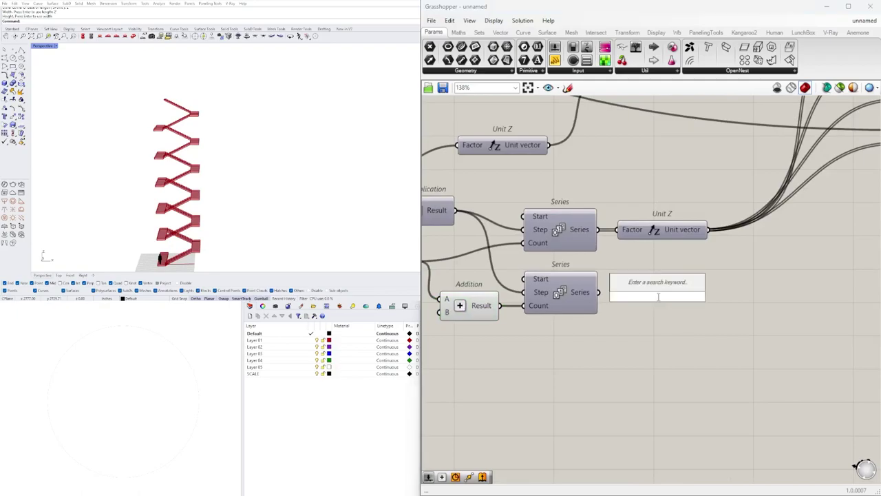
type("z")
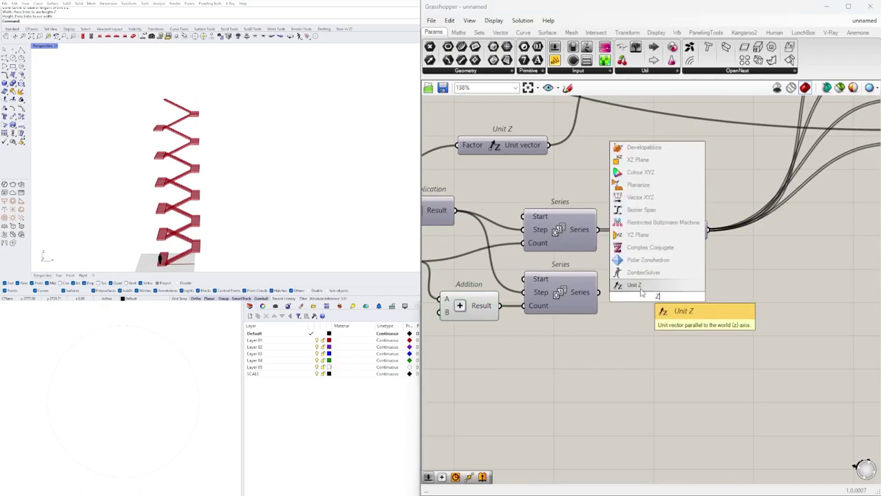
left_click(641, 288)
left_click_drag(598, 293, 613, 297)
left_click_drag(632, 299, 641, 295)
Step: Replace the Motion input of the fourth Move component with the unit vector from the second Unit Z
scroll(642, 295, "down", 2)
right_click_drag(786, 225, 689, 232)
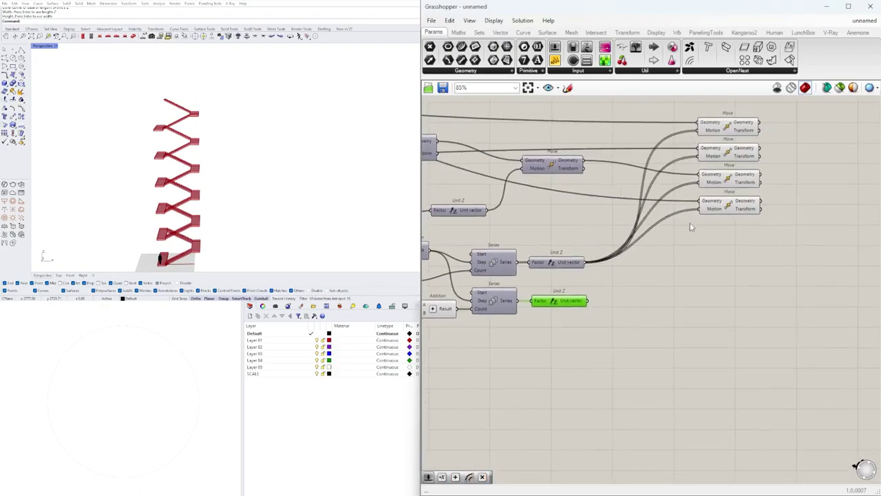
left_click(715, 212)
left_click_drag(590, 304, 706, 210)
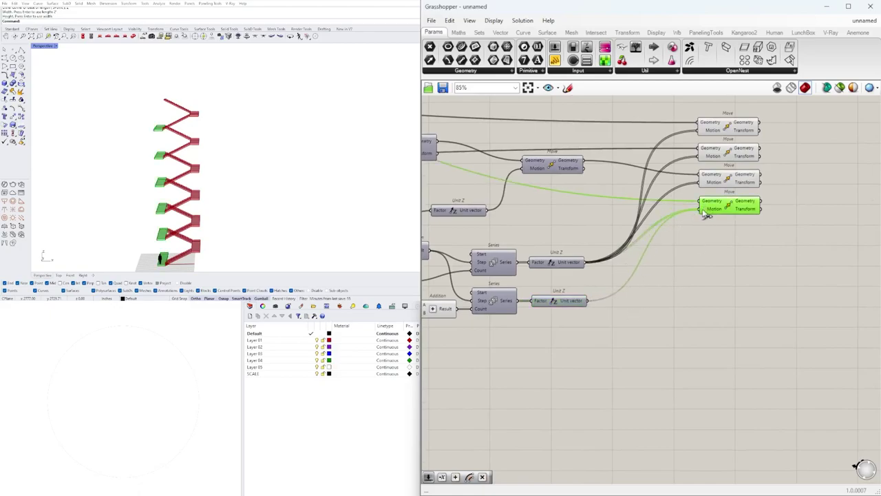
left_click(738, 264)
Step: Examine the whole staircase from several angles, including the landing at the top of the last flight
right_click_drag(267, 157, 241, 158)
scroll(177, 114, "up", 6)
scroll(179, 103, "down", 4)
scroll(231, 140, "down", 4)
right_click_drag(172, 186, 277, 150, "shift")
scroll(688, 387, "down", 3)
left_click_drag(816, 313, 724, 202)
left_click(764, 317)
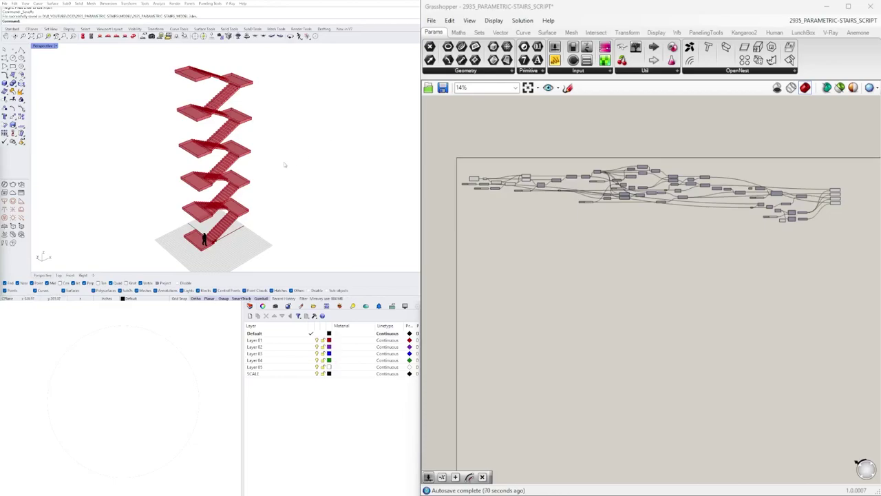
mouse_move(245, 155)
right_mouse_down()
mouse_move(259, 187)
mouse_move(253, 155)
right_mouse_up()
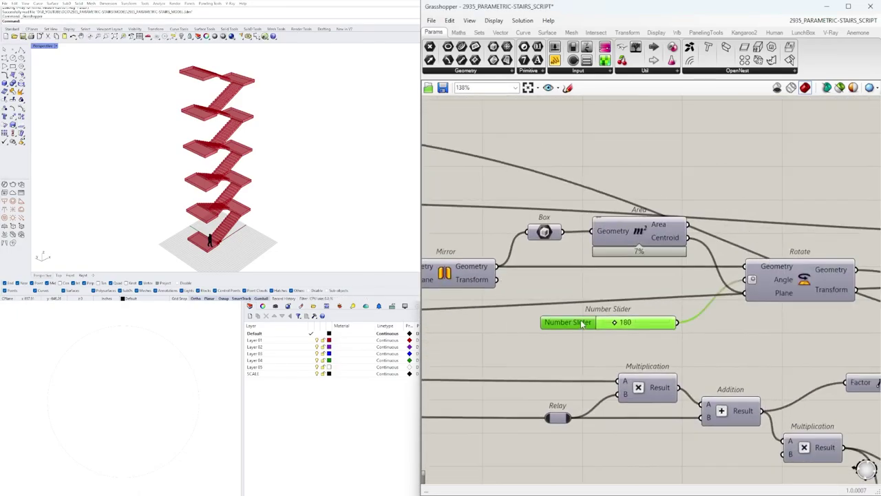
Step: Delete the rotation slider and store 180 directly in the Angle input of the Rotate component
key("Delete")
right_click_drag(780, 289, 647, 297)
right_click(645, 290)
mouse_move(679, 392)
type("180")
left_click(683, 323)
Step: Rename the count slider that feeds both Series, entering a name that begins with "number"
scroll(683, 323, "down", 4)
left_click_drag(771, 379, 736, 303)
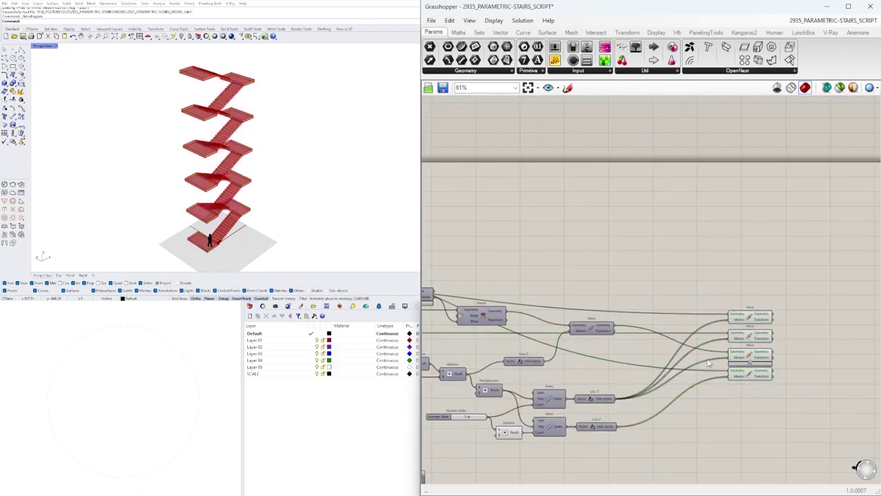
scroll(788, 428, "down", 2)
right_click_drag(549, 420, 663, 352)
scroll(716, 352, "up", 7)
right_click(559, 346)
type("number")
left_click(679, 374)
scroll(680, 359, "down", 4)
scroll(786, 317, "up", 3)
scroll(689, 345, "down", 3)
right_click_drag(819, 385, 661, 382)
left_click_drag(805, 338, 751, 238)
scroll(757, 272, "down", 3)
left_click_drag(696, 375, 575, 293)
Step: Collect the four Move outputs in three Geometry containers, with the middle two merged, and label the containers' groups, including LANDING
scroll(789, 251, "up", 6)
right_click_drag(789, 251, 748, 224)
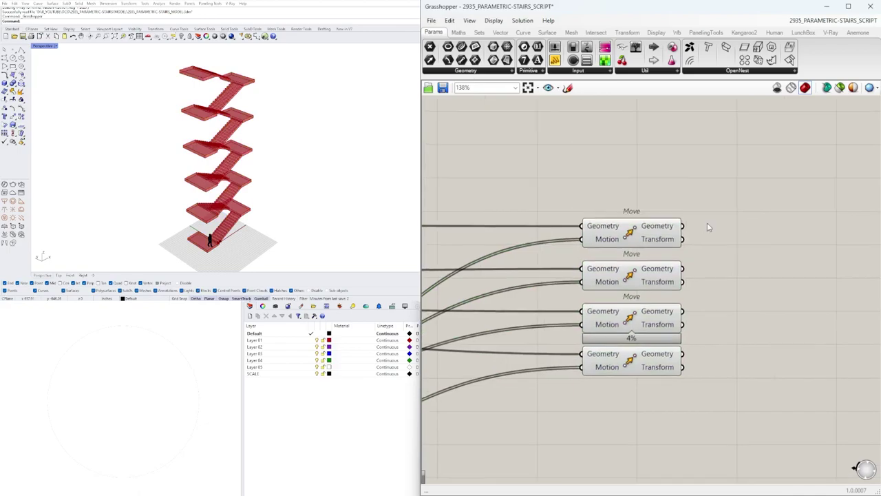
left_click_drag(742, 299, 847, 295)
right_click_drag(728, 232, 626, 235)
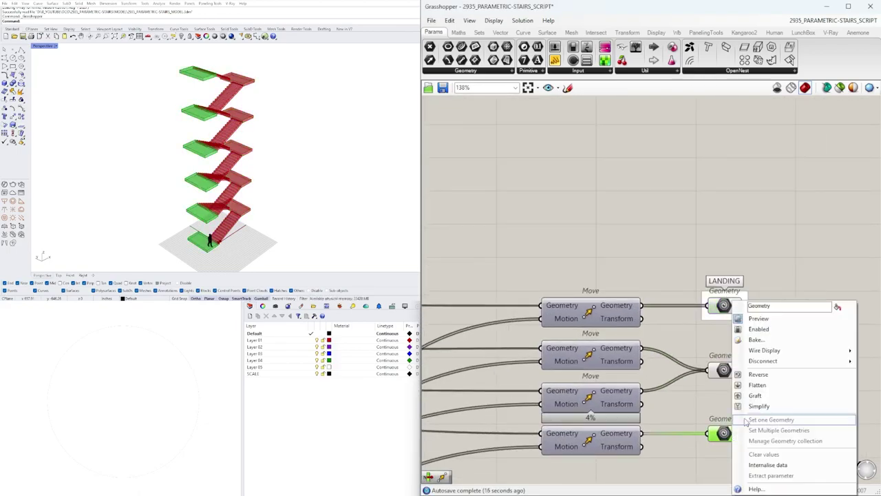
right_click(712, 413)
type("FLOO")
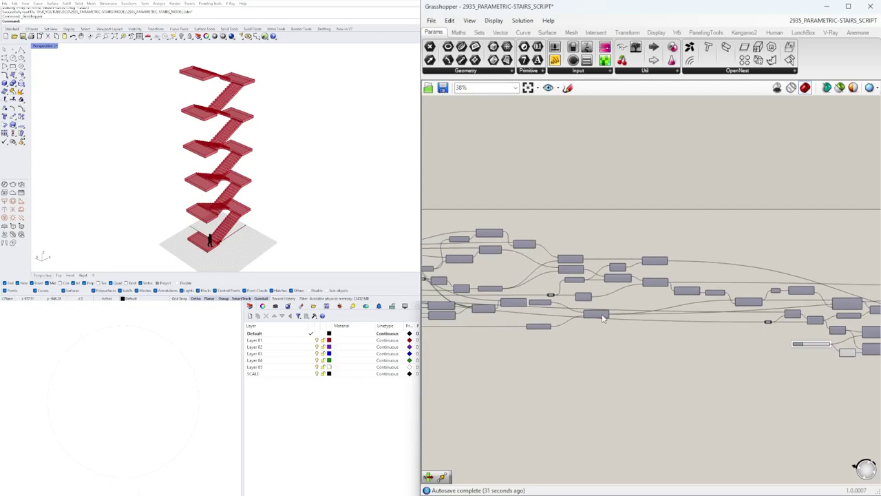
Step: Reposition the LANDING LENGTH and STAIRS GAP sliders closer to the components they feed
scroll(772, 283, "up", 3)
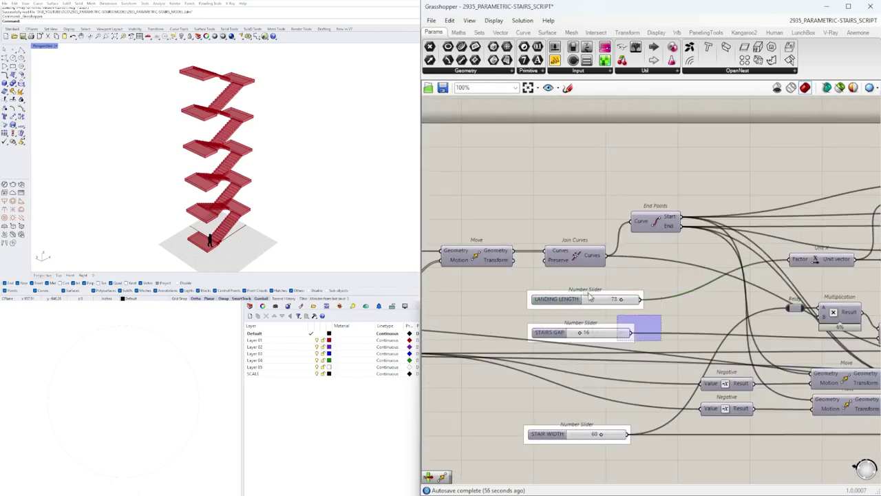
left_click_drag(612, 308, 573, 248)
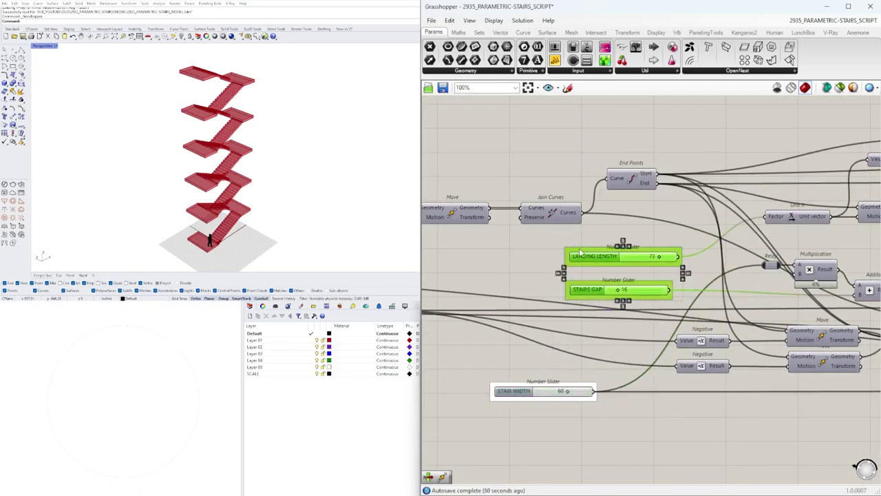